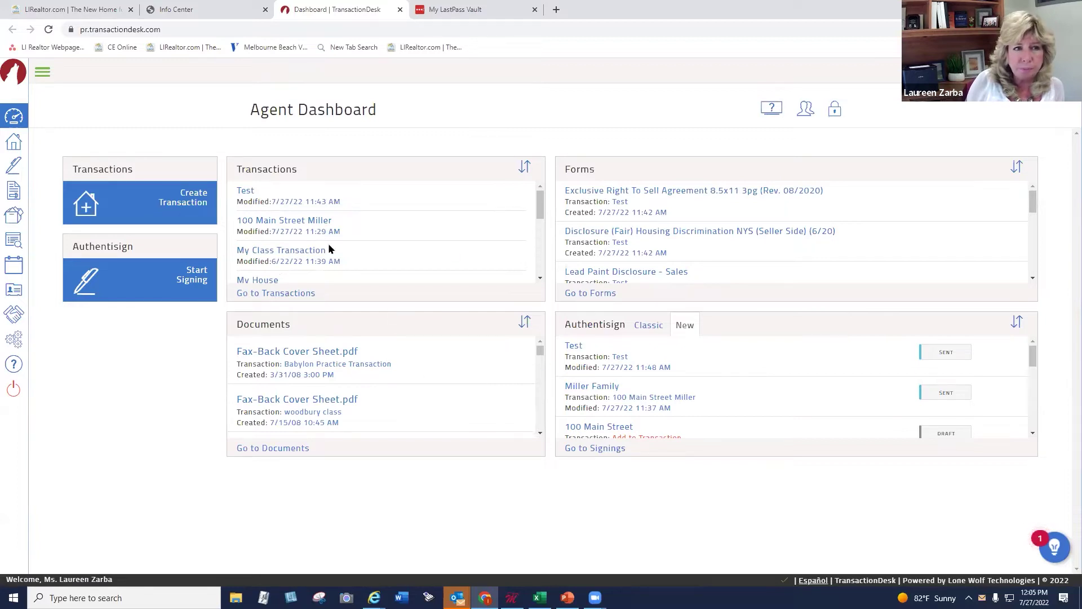
Expand the sidebar and open the Transactions list showing all 240 transactions
left_click(42, 73)
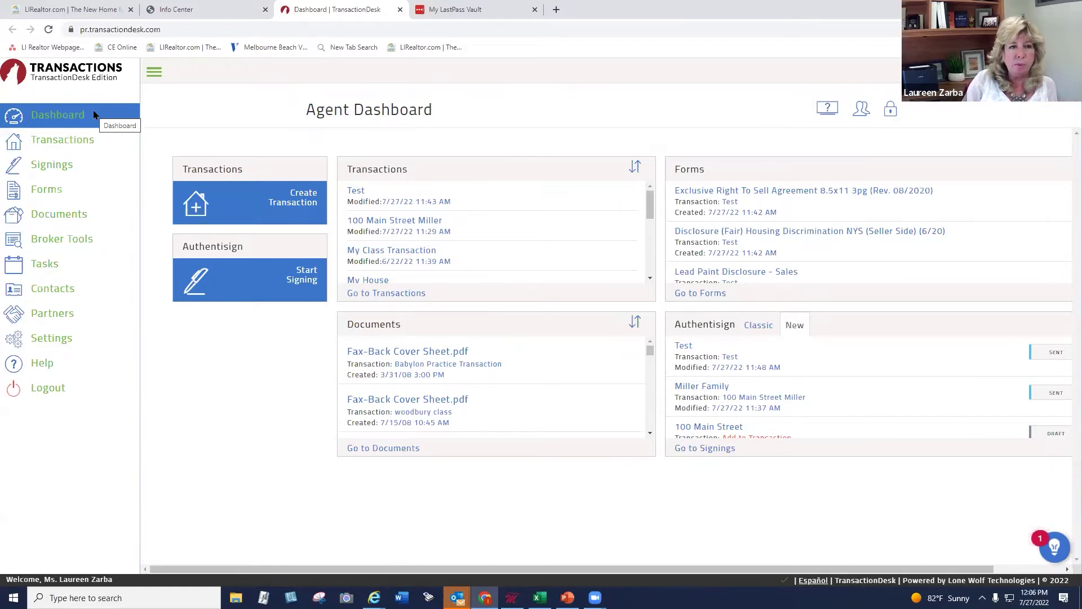
left_click(83, 139)
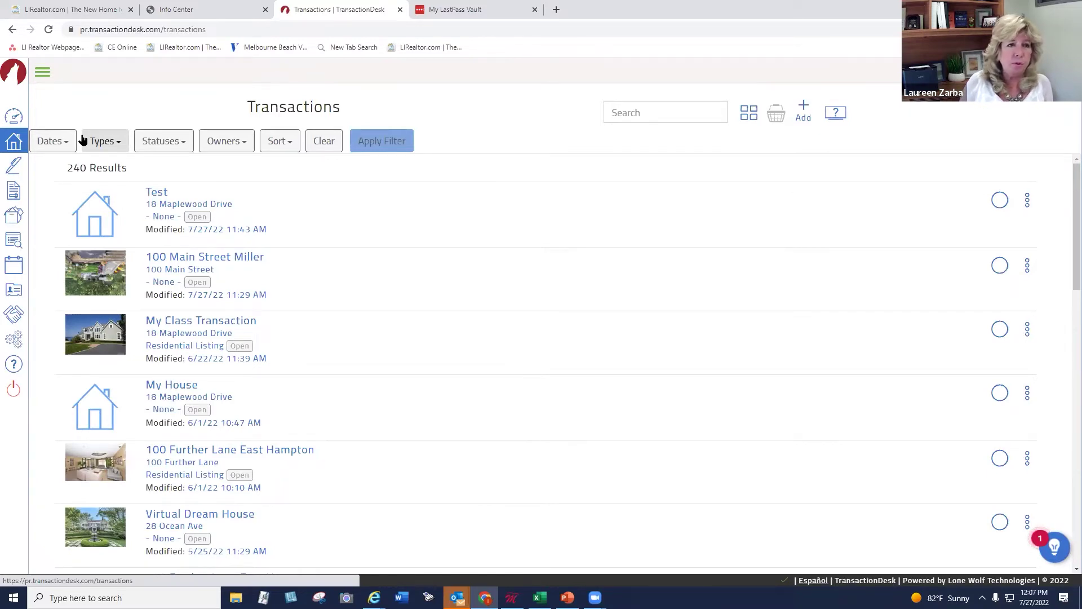
On the Signings page, switch to Classic and back to New view, then open the Fair Housing disclosure signing details
left_click(12, 164)
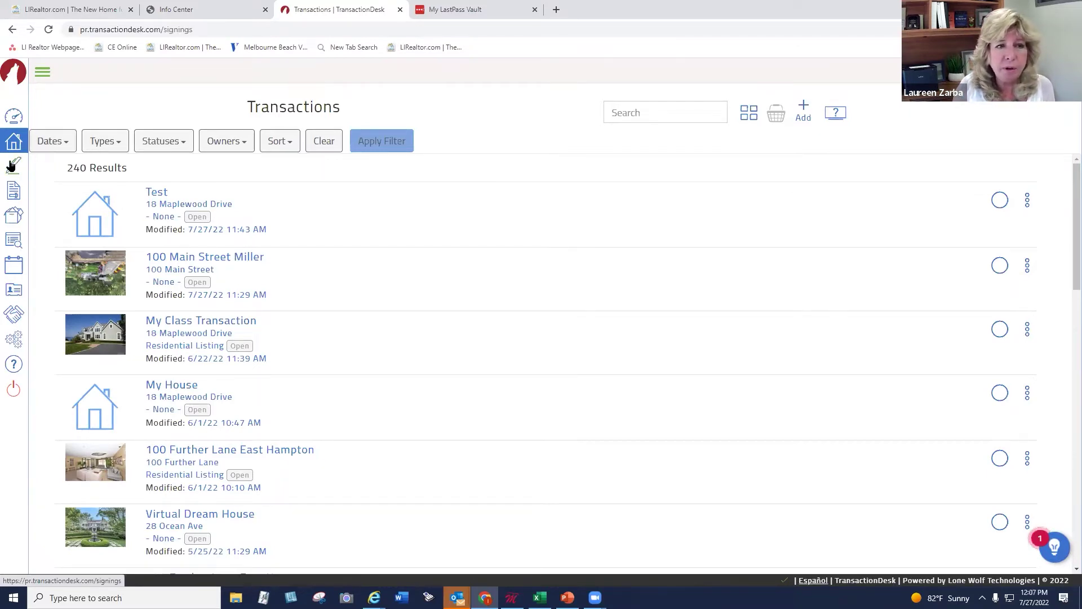
left_click(42, 72)
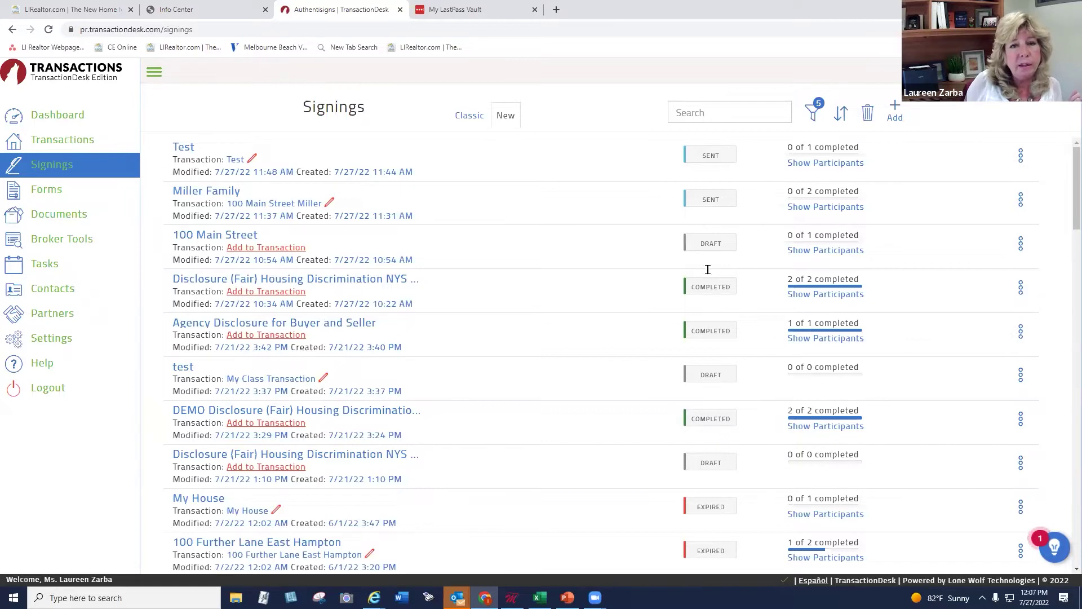
left_click(465, 117)
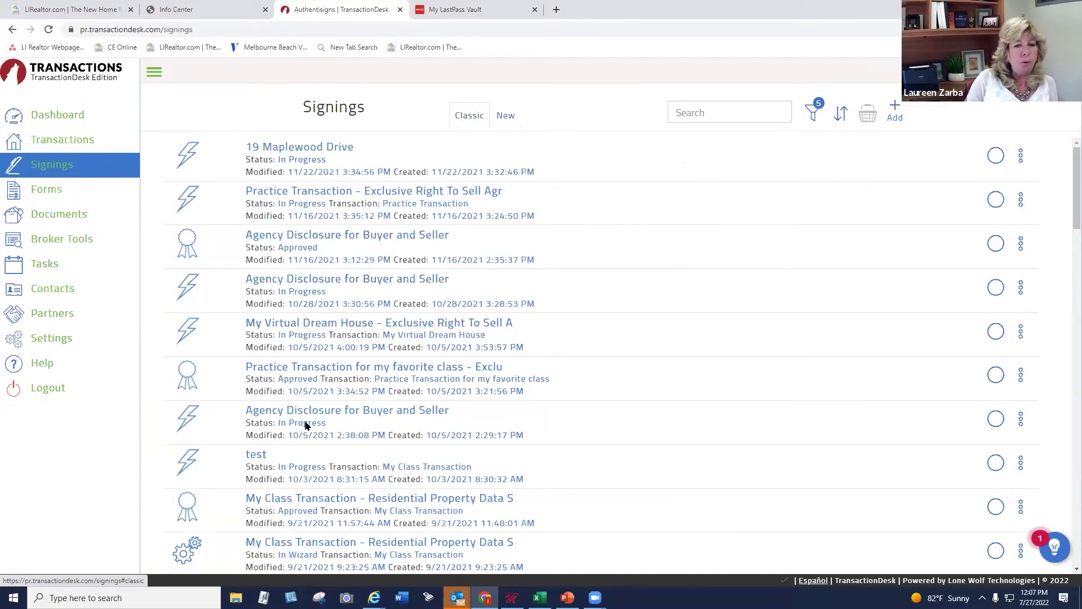
left_click(506, 117)
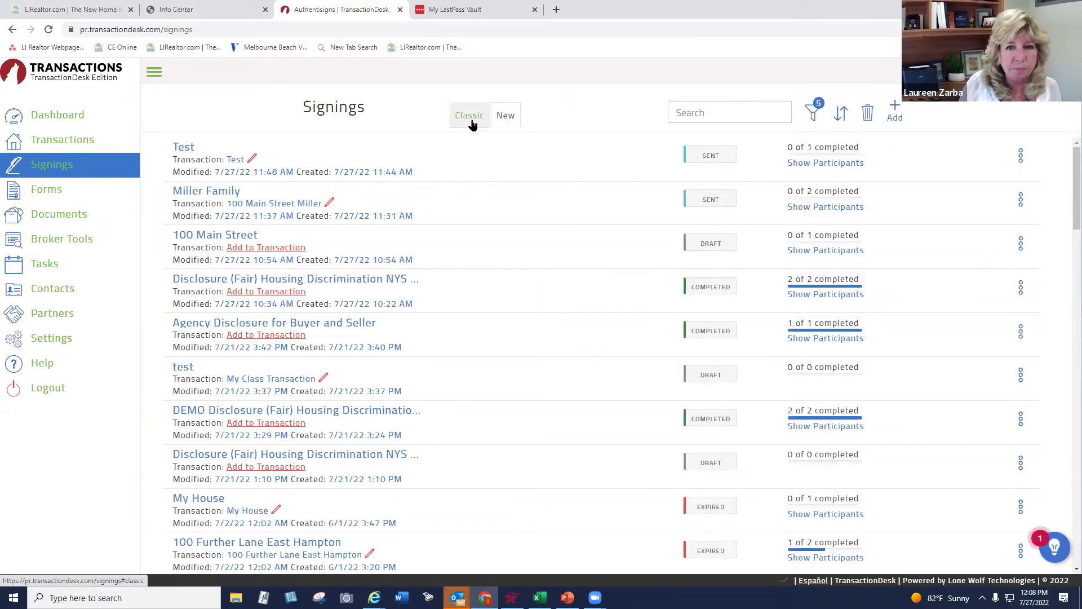
left_click(317, 279)
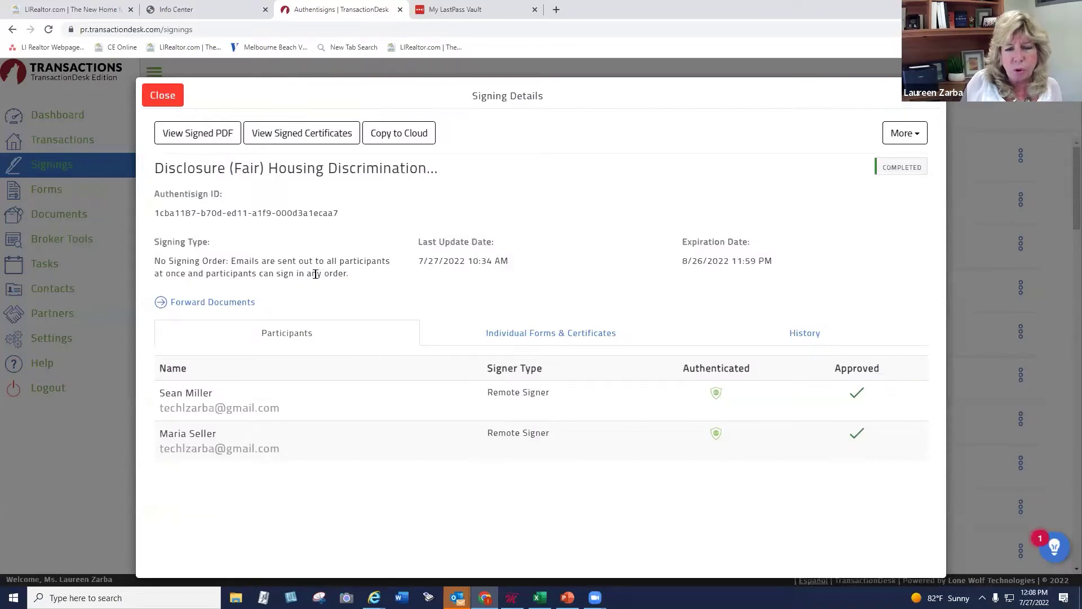
Reopen the Fair Housing disclosure signing, review its signed PDF, and return to the signing details
left_click(80, 163)
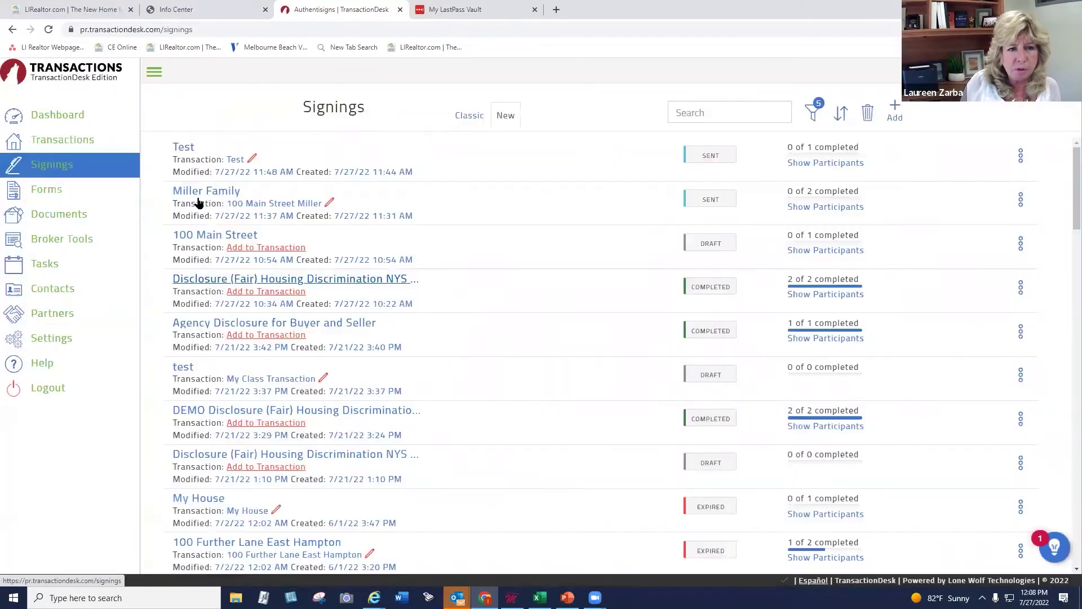
left_click(352, 279)
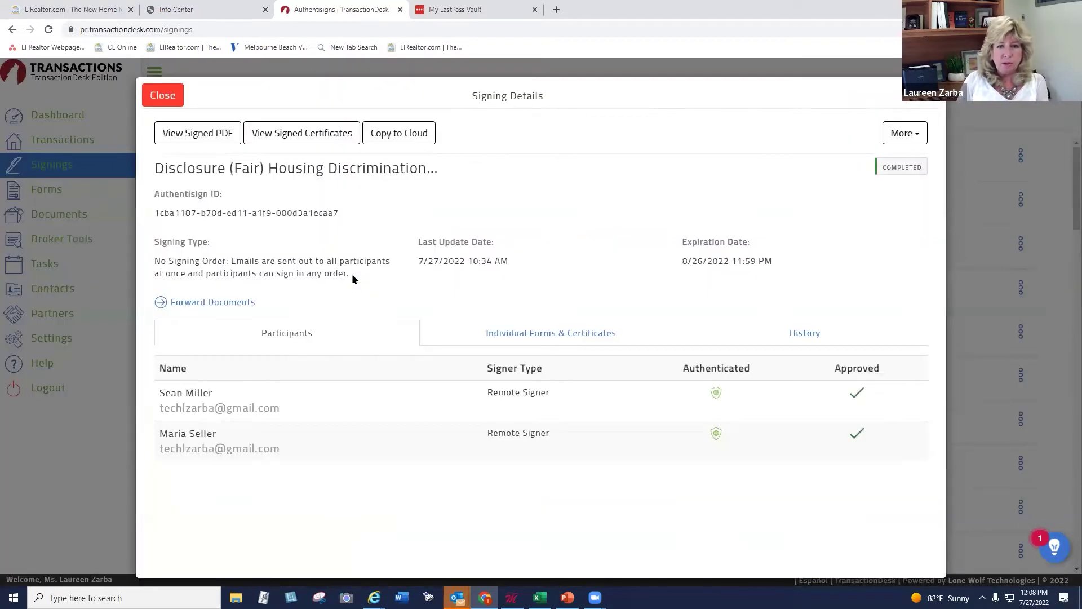
left_click(195, 134)
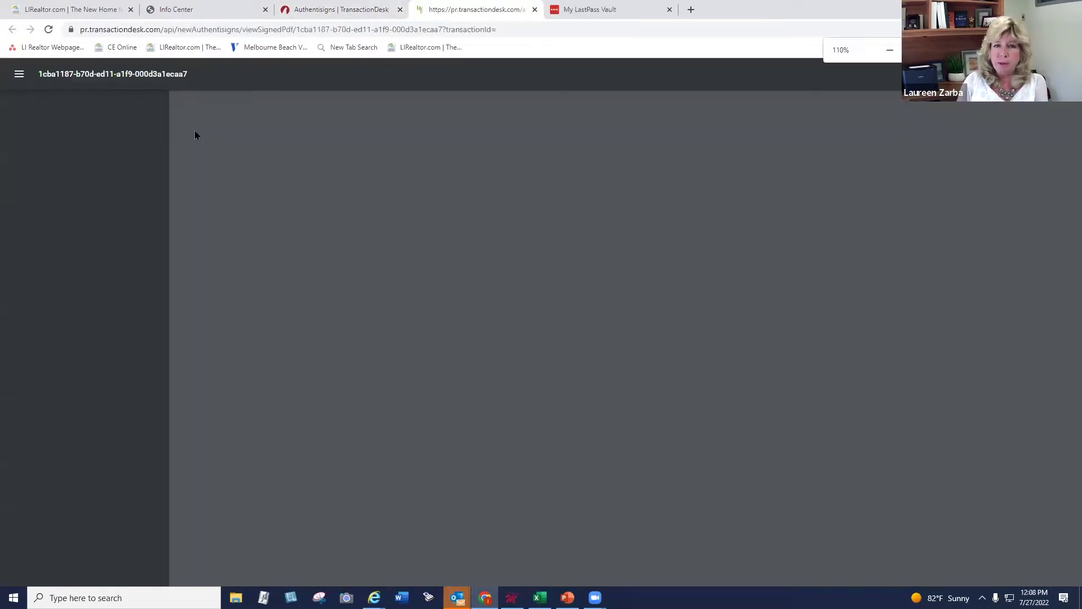
scroll(1067, 305, "down", 3)
scroll(1065, 395, "down", 10)
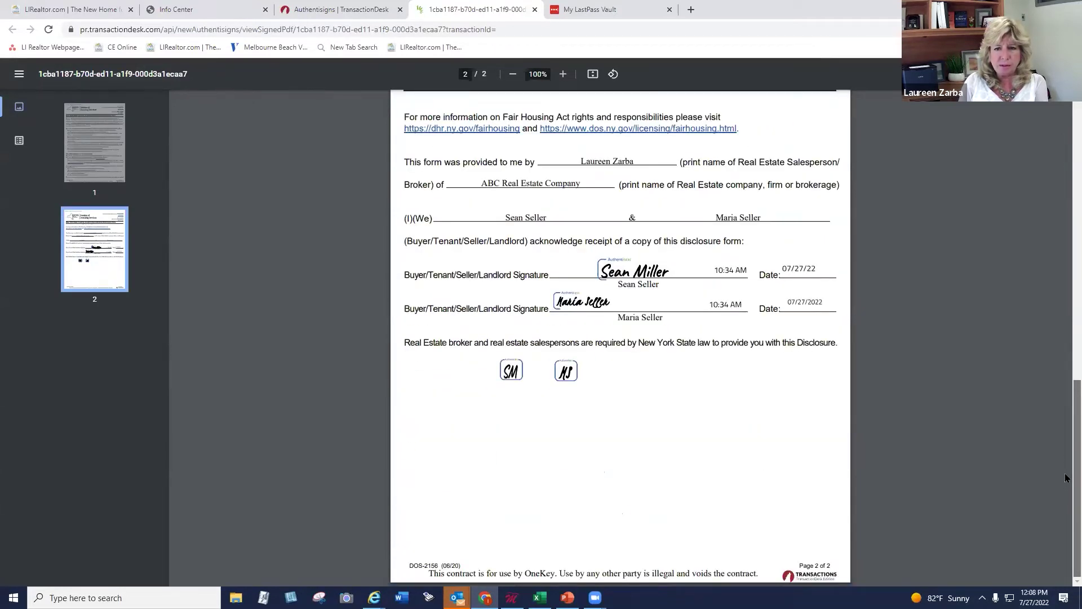
scroll(1065, 451, "up", 15)
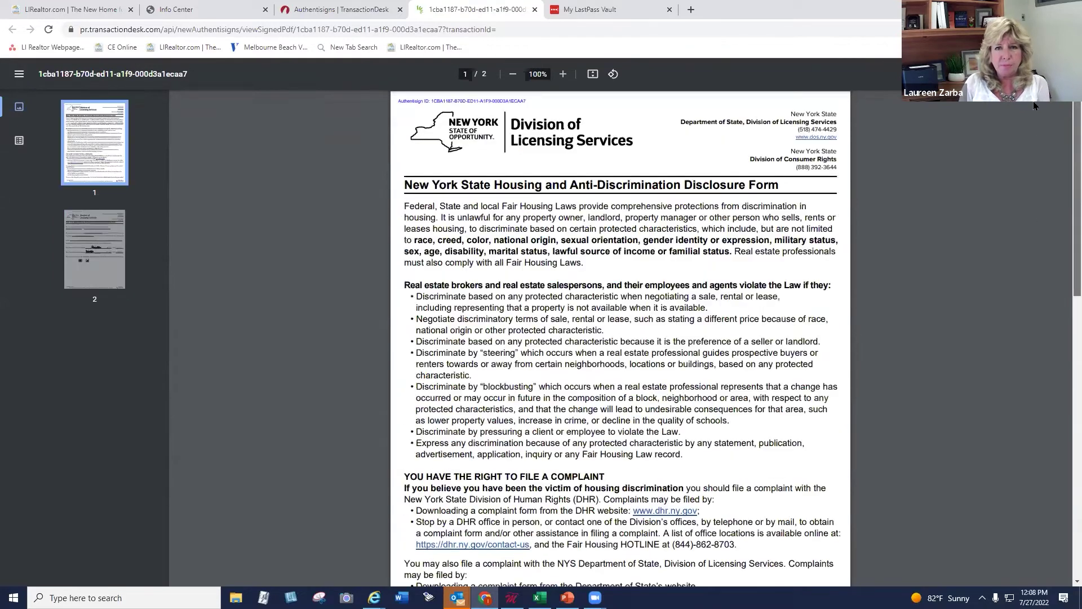
left_click(353, 8)
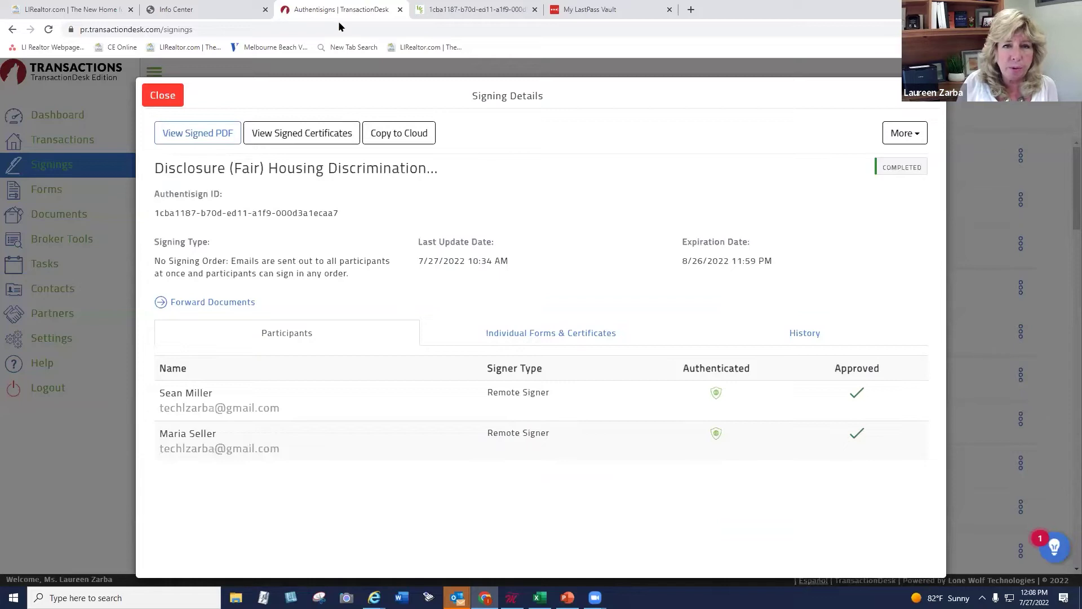
Review the disclosure's signing certificate PDF, then go back to the signing details
left_click(310, 133)
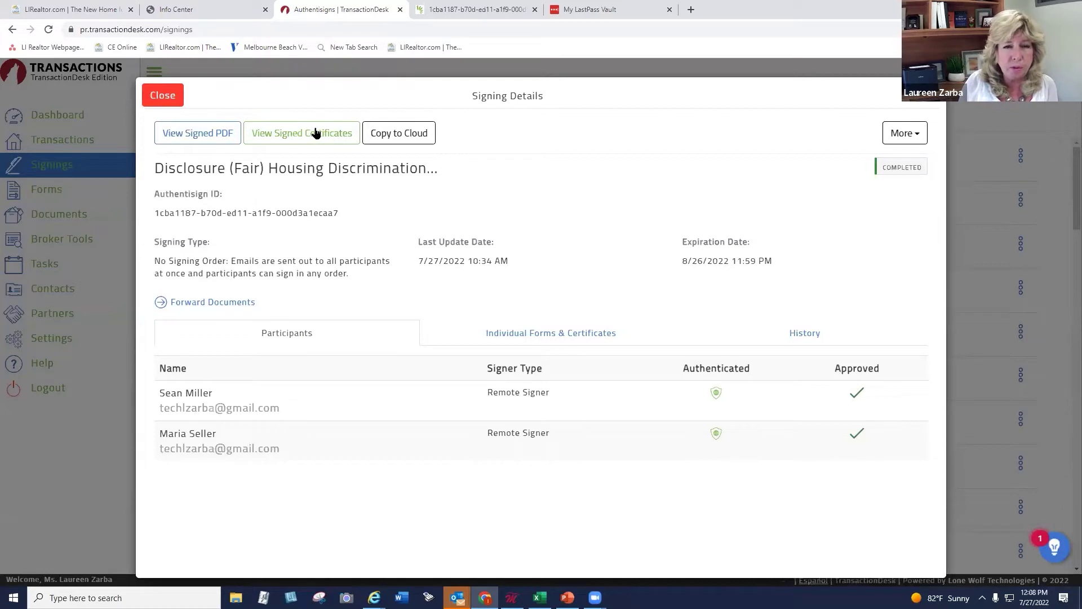
left_click(314, 133)
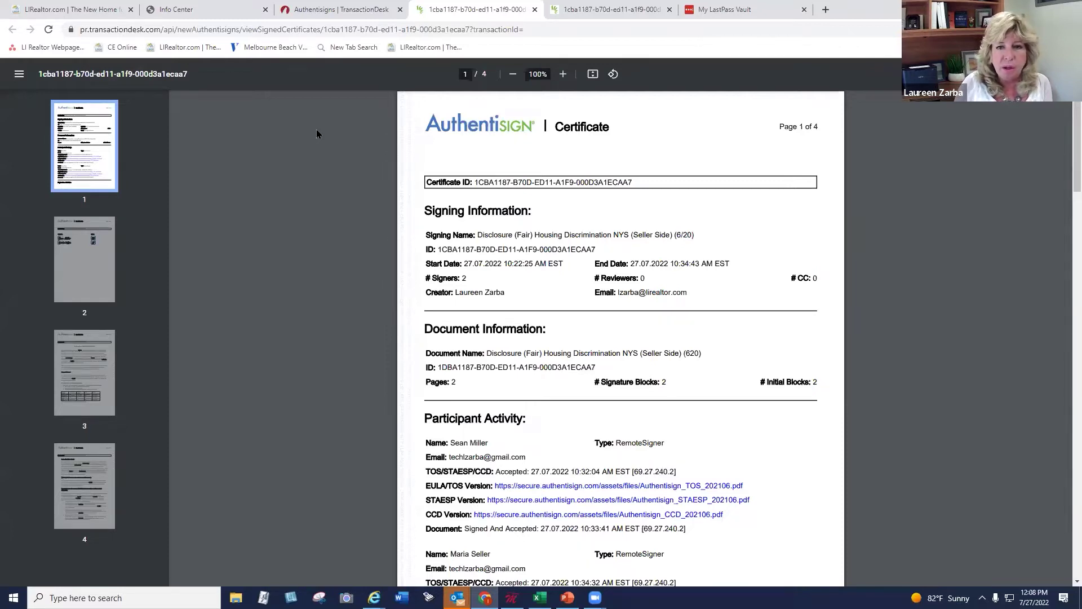
scroll(637, 255, "down", 8)
scroll(639, 255, "up", 8)
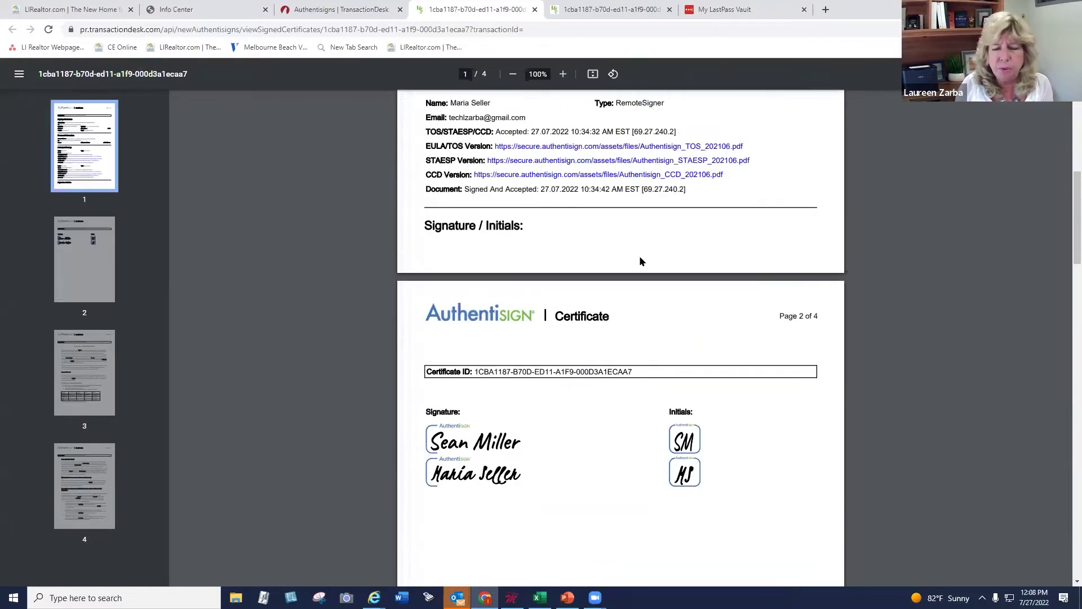
left_click(366, 11)
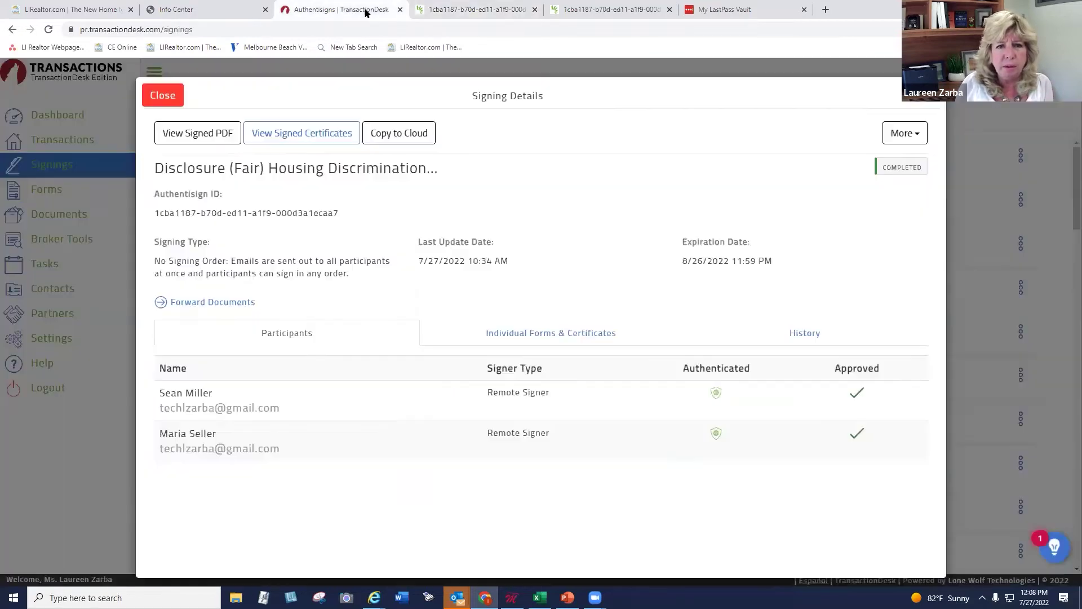
Check the Copy to Cloud options, dismiss them, and close the signing details
left_click(404, 133)
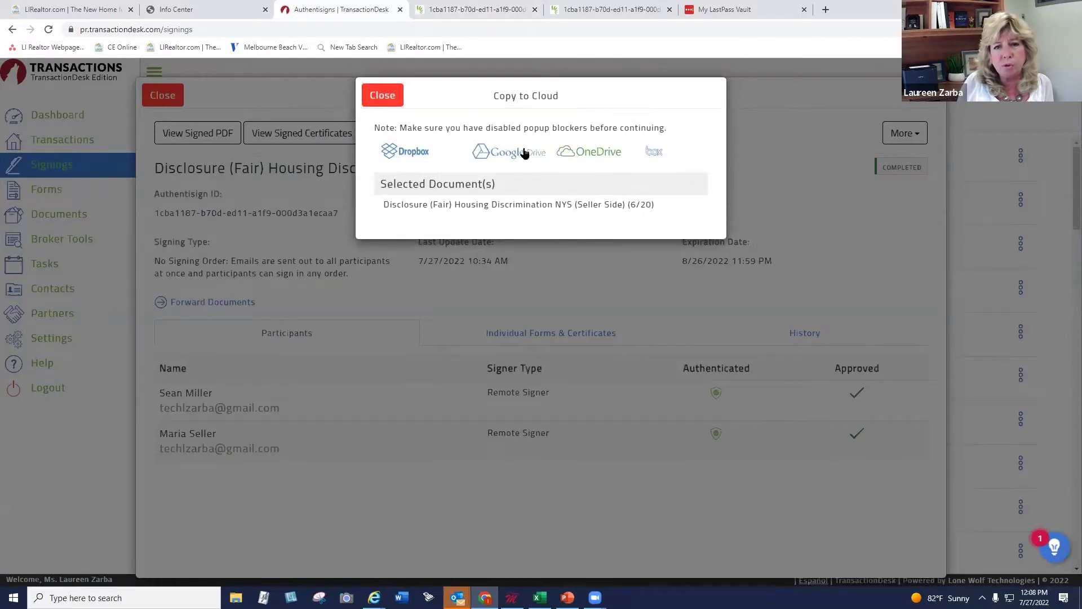
left_click(377, 100)
left_click(161, 96)
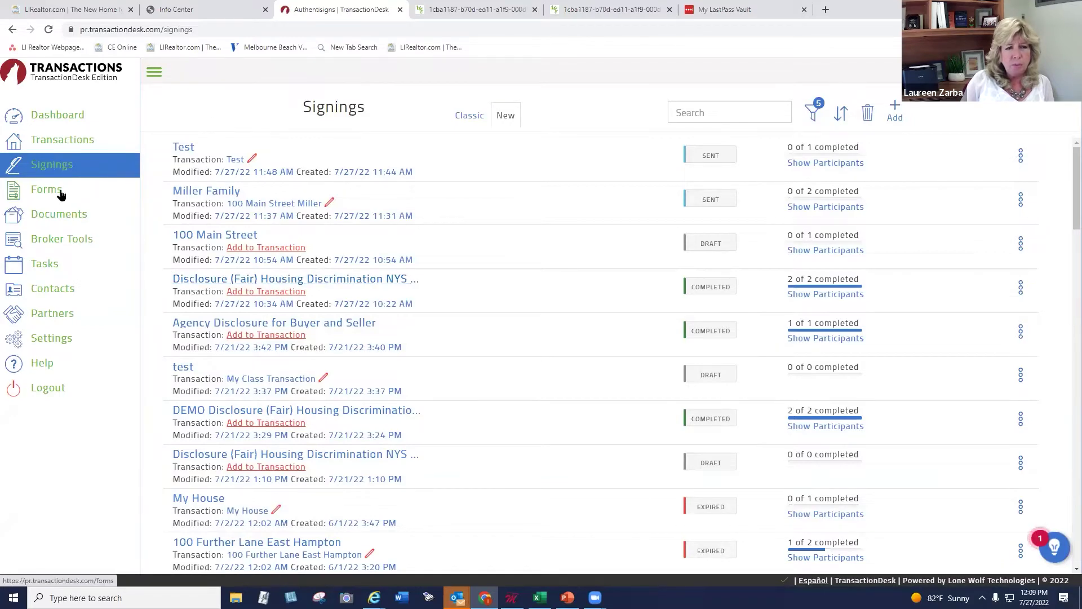
In the OneKey™ MLS forms, open the Disclosure (Fair) Housing Discrimination NYS (Seller Side) (6/20) folder
left_click(61, 189)
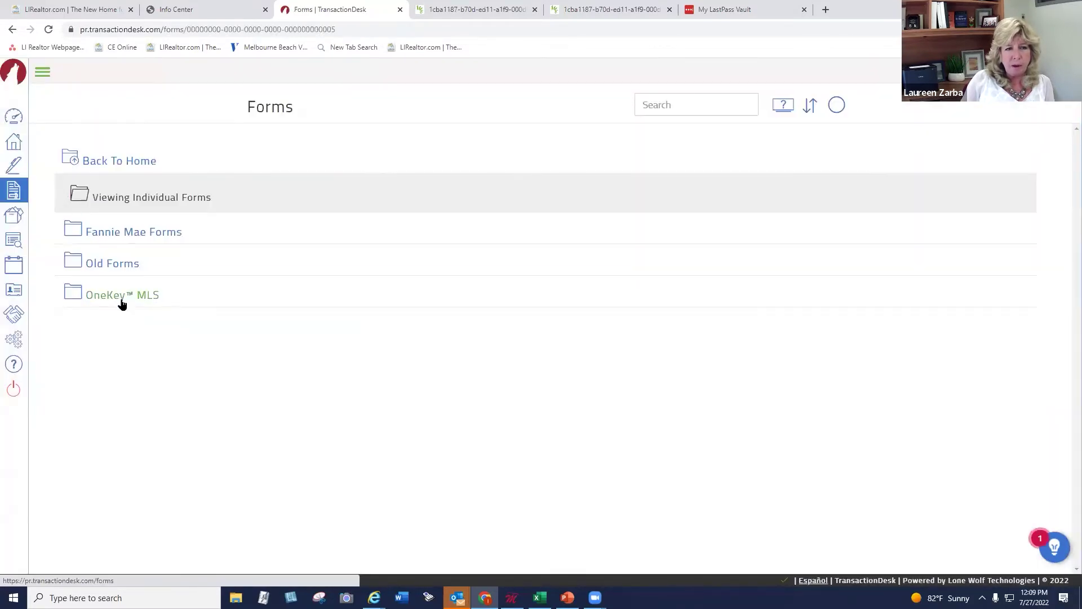
left_click(120, 297)
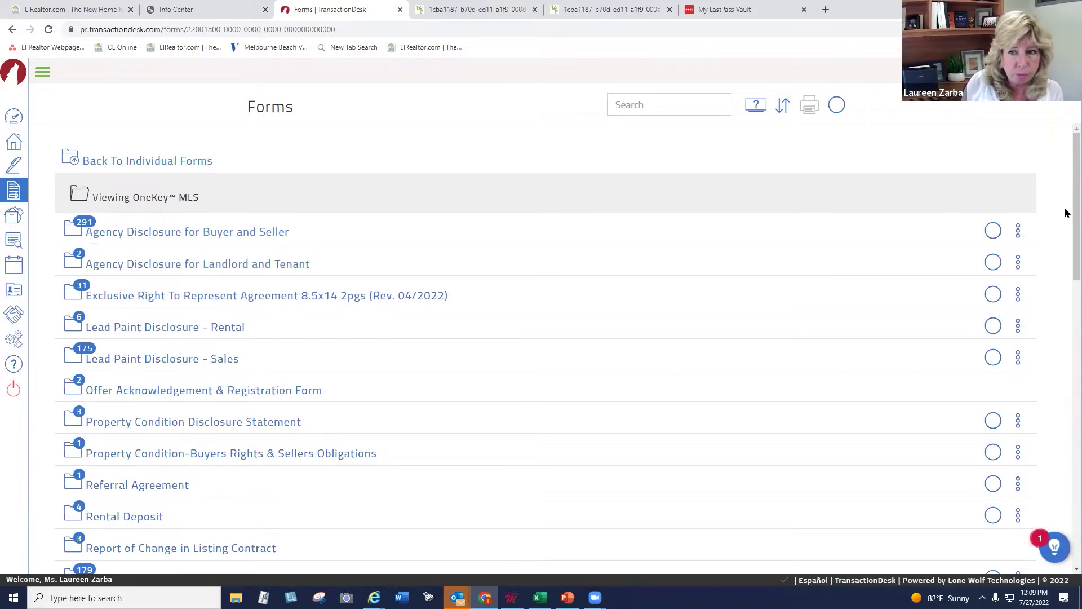
scroll(1065, 247, "down", 3)
scroll(1065, 289, "down", 5)
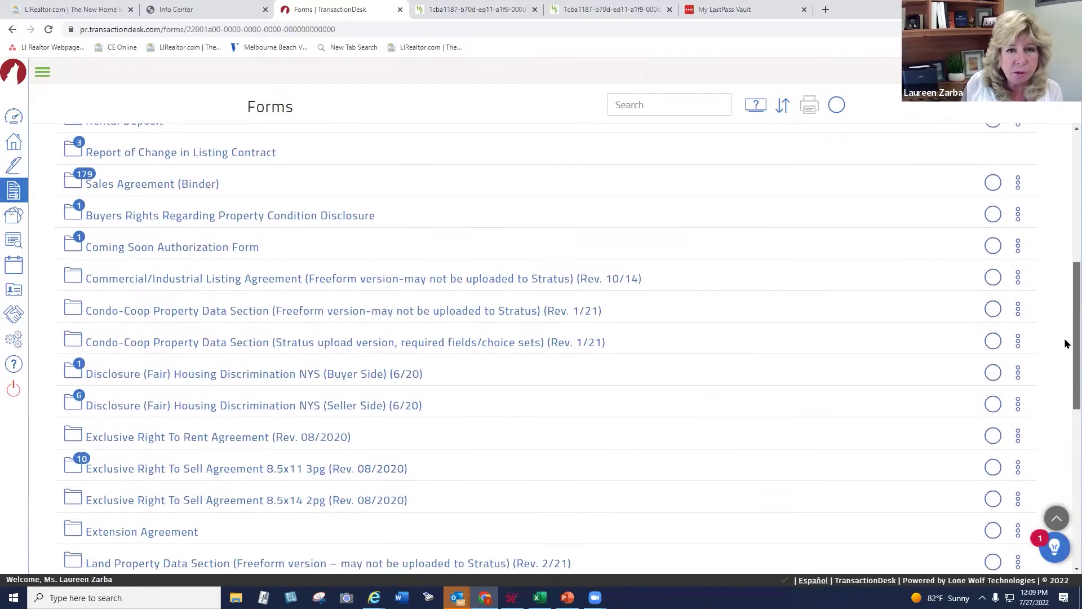
scroll(1065, 365, "down", 4)
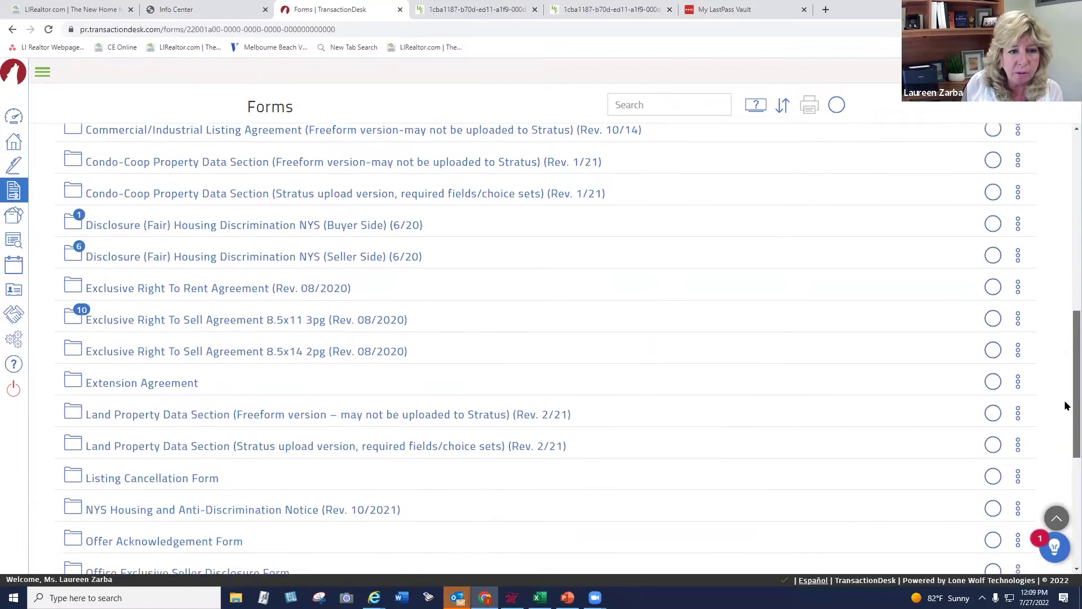
scroll(1065, 439, "down", 2)
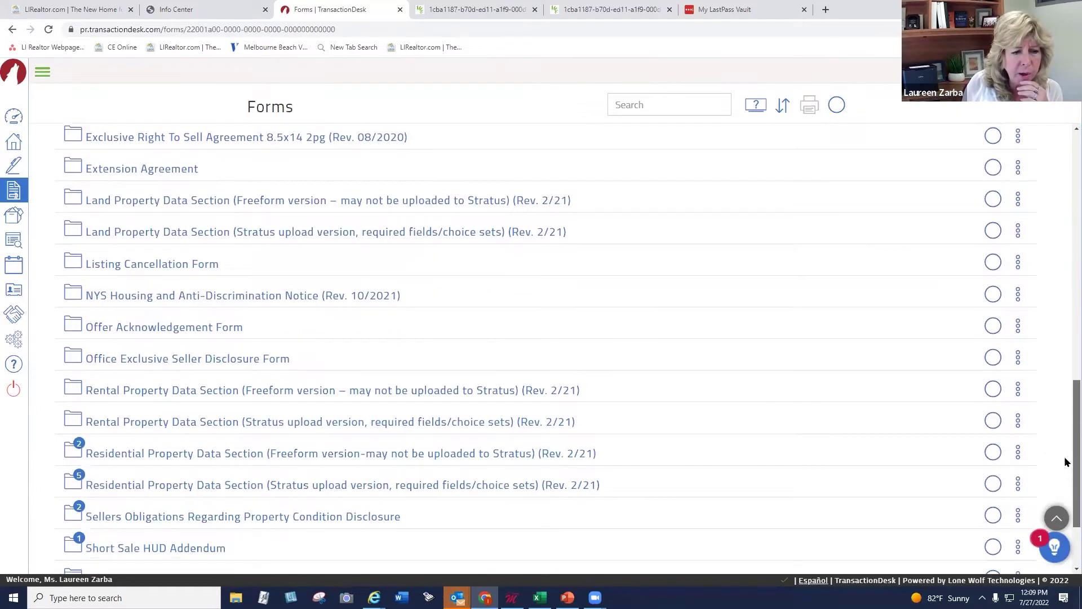
scroll(1065, 434, "up", 1)
scroll(1065, 431, "up", 2)
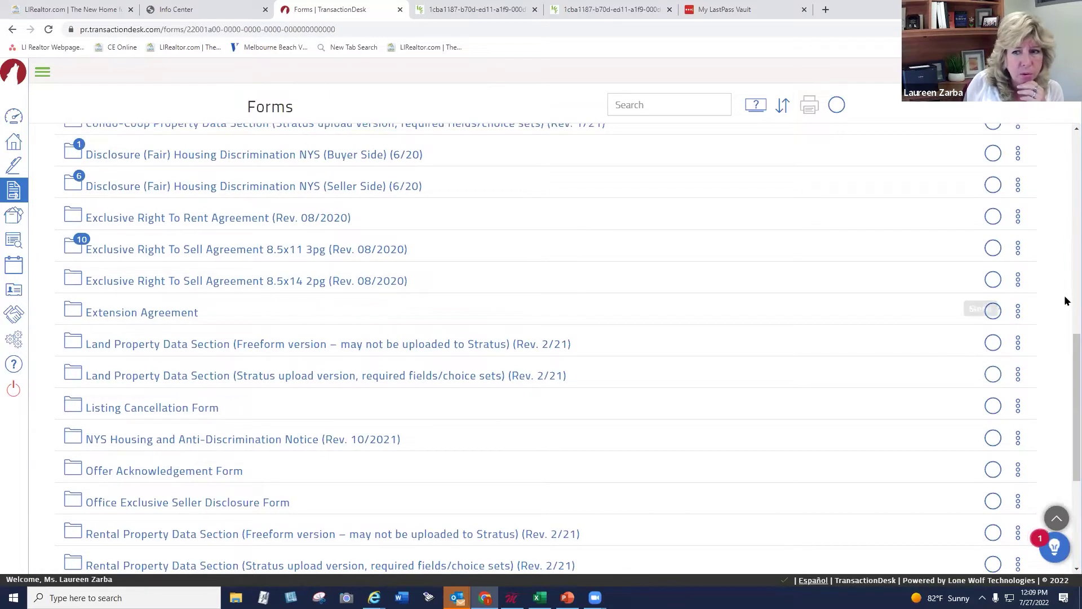
scroll(1064, 350, "up", 1)
scroll(1064, 299, "up", 1)
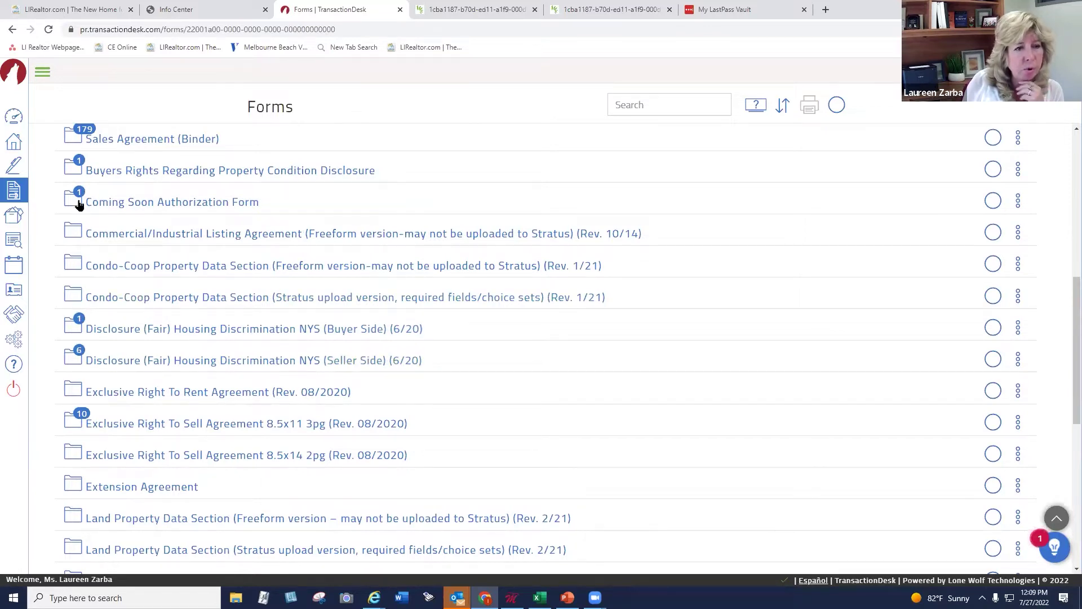
left_click(171, 360)
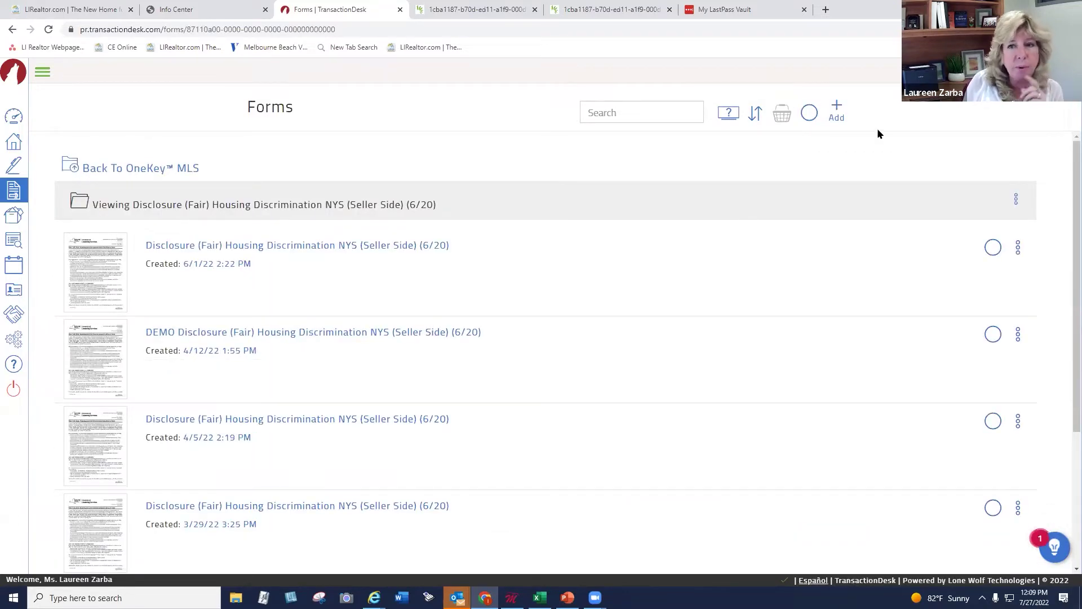
Create a new standalone copy of the NYS Housing and Anti-Discrimination Disclosure form and review it
left_click(839, 110)
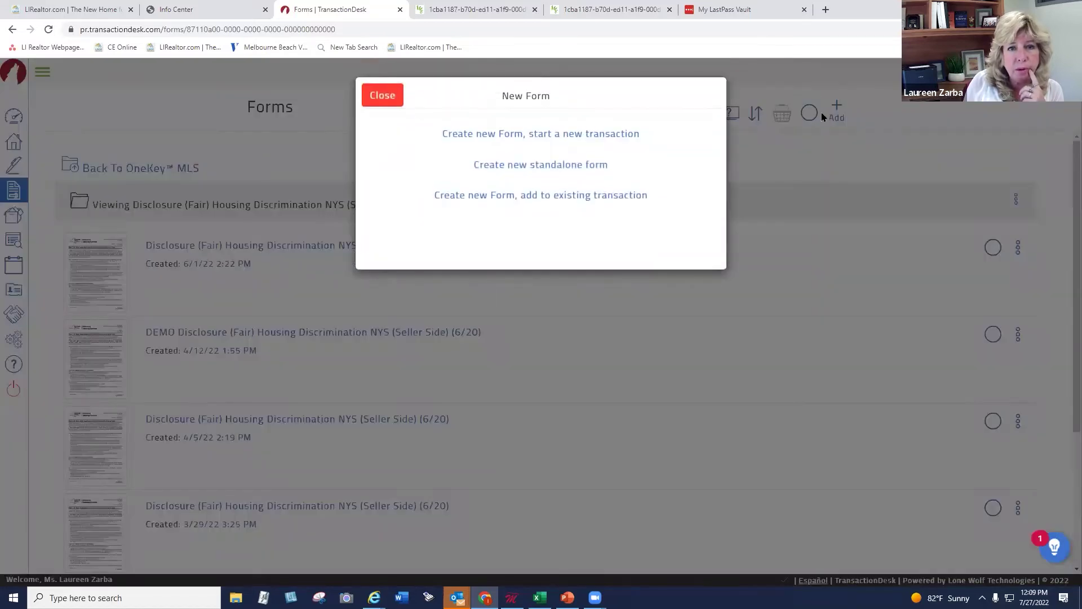
left_click(529, 167)
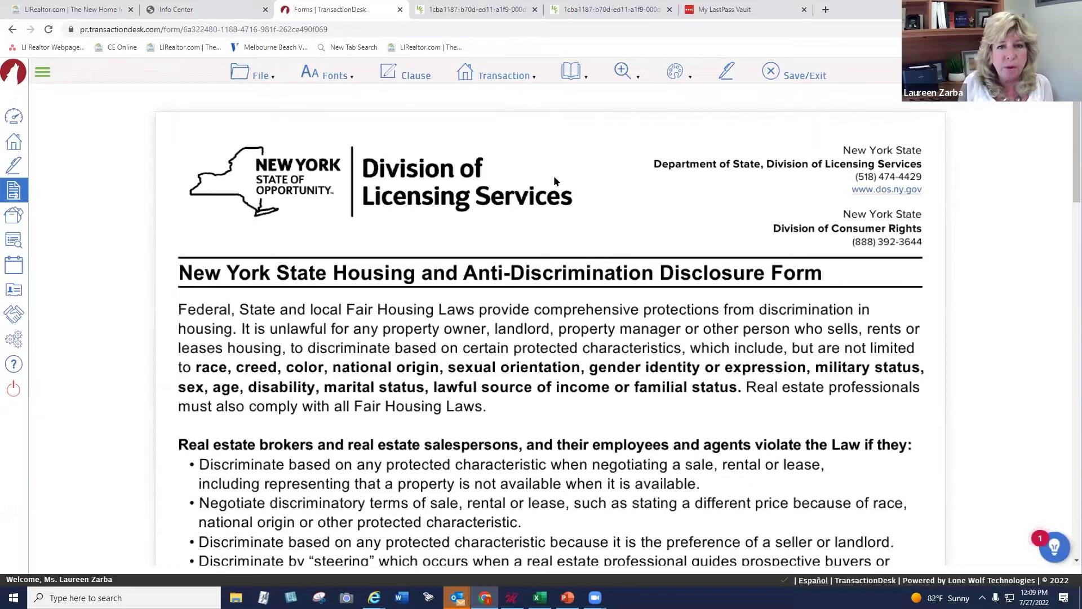
scroll(570, 187, "down", 20)
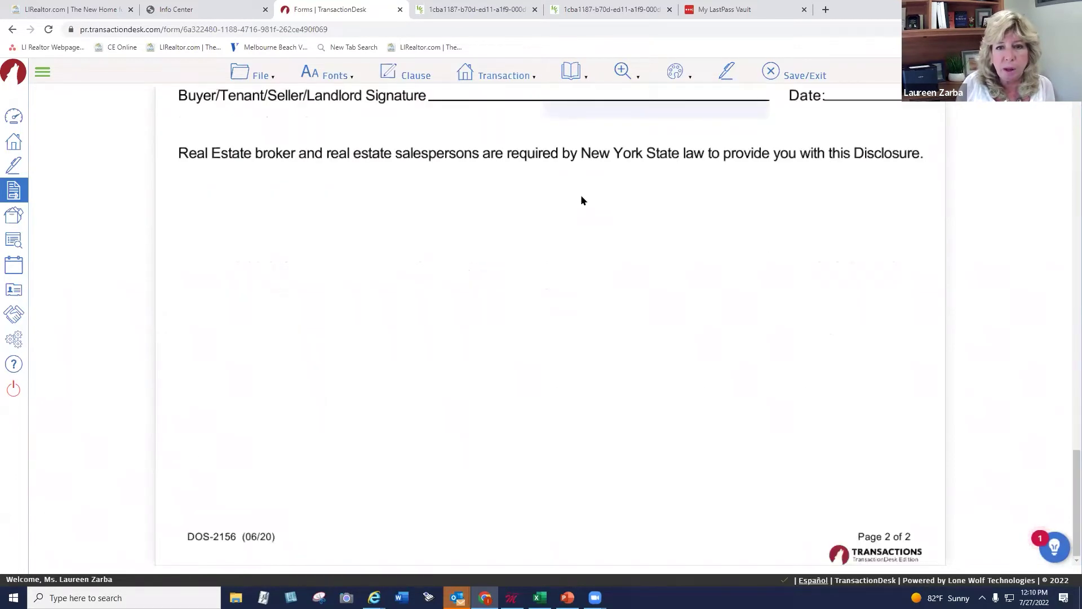
scroll(580, 194, "up", 8)
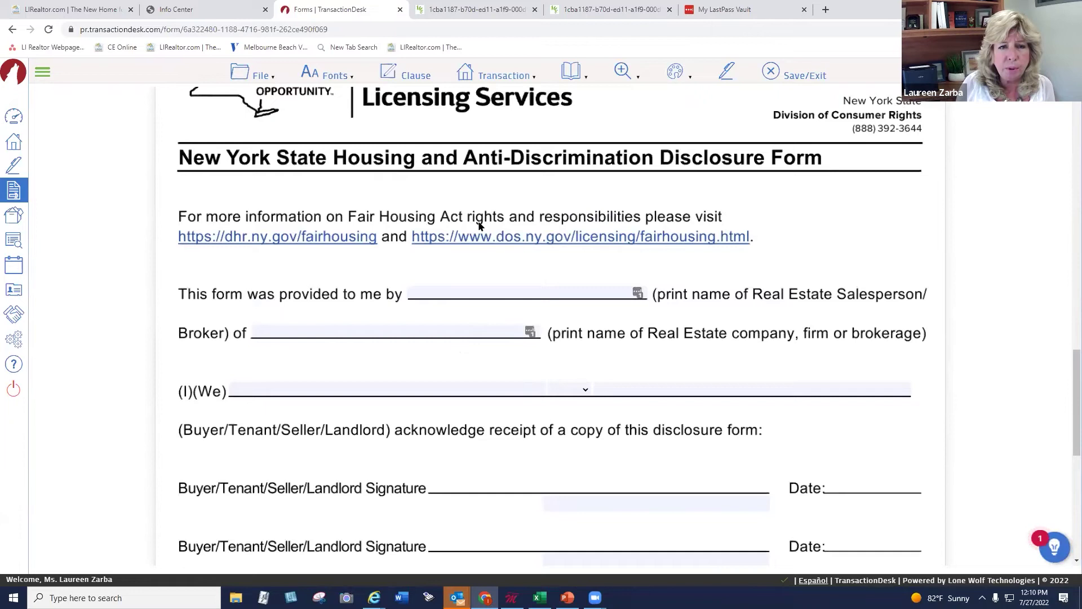
scroll(479, 225, "up", 10)
Look over the form's save options, then return to the main Forms library
left_click(259, 74)
mouse_move(314, 137)
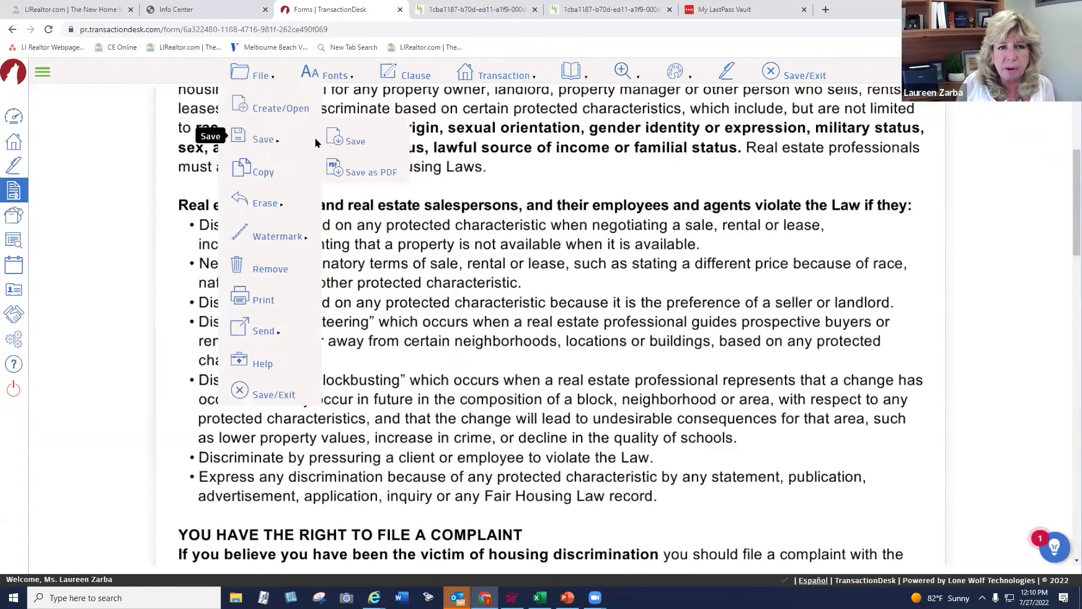
left_click(360, 140)
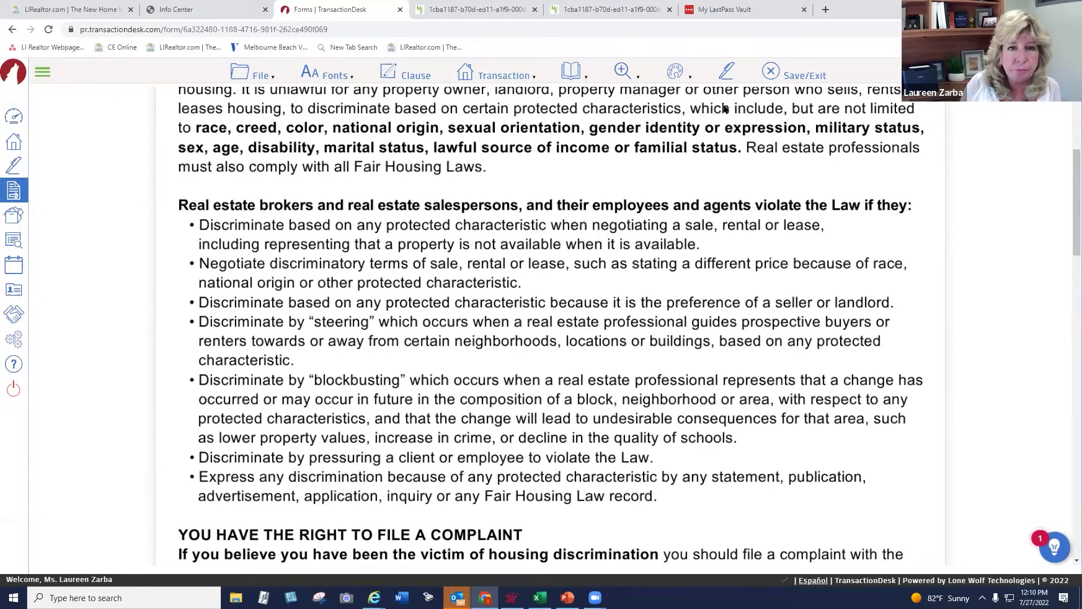
left_click(15, 190)
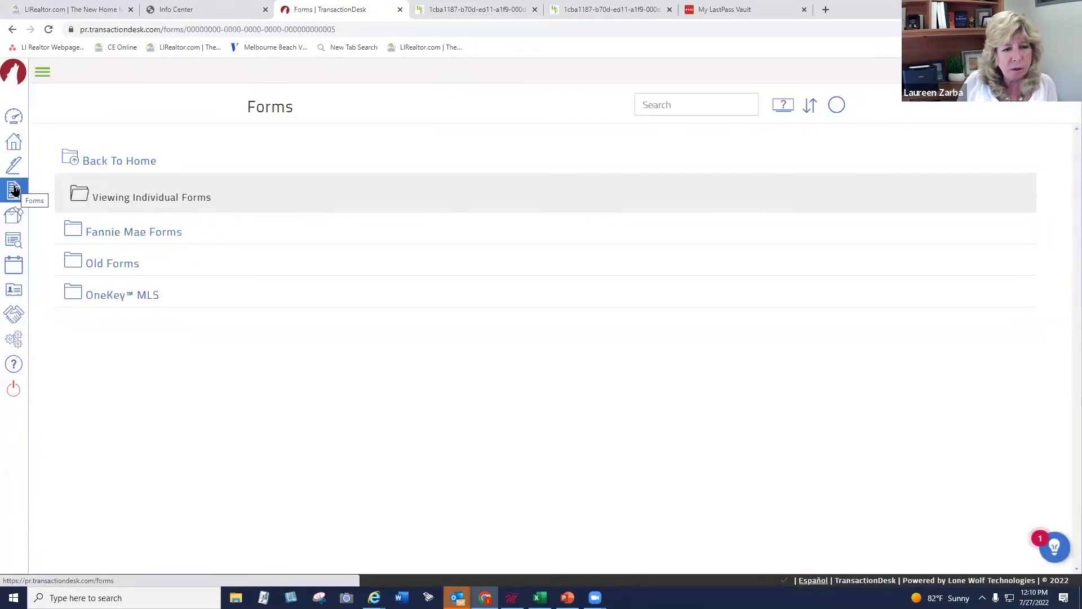
left_click(123, 294)
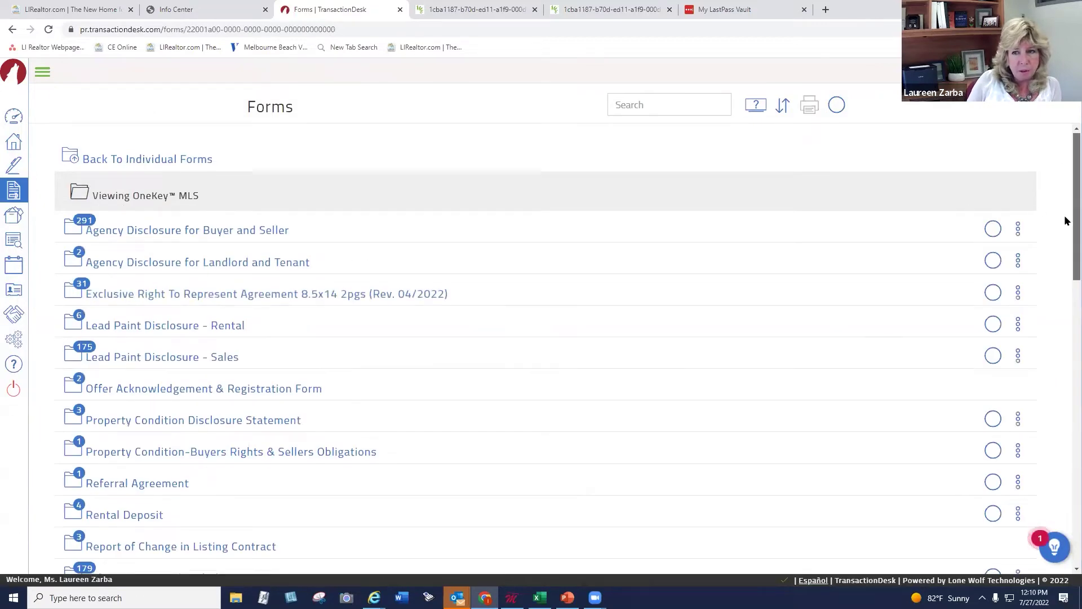
scroll(1064, 237, "down", 4)
scroll(1065, 363, "down", 10)
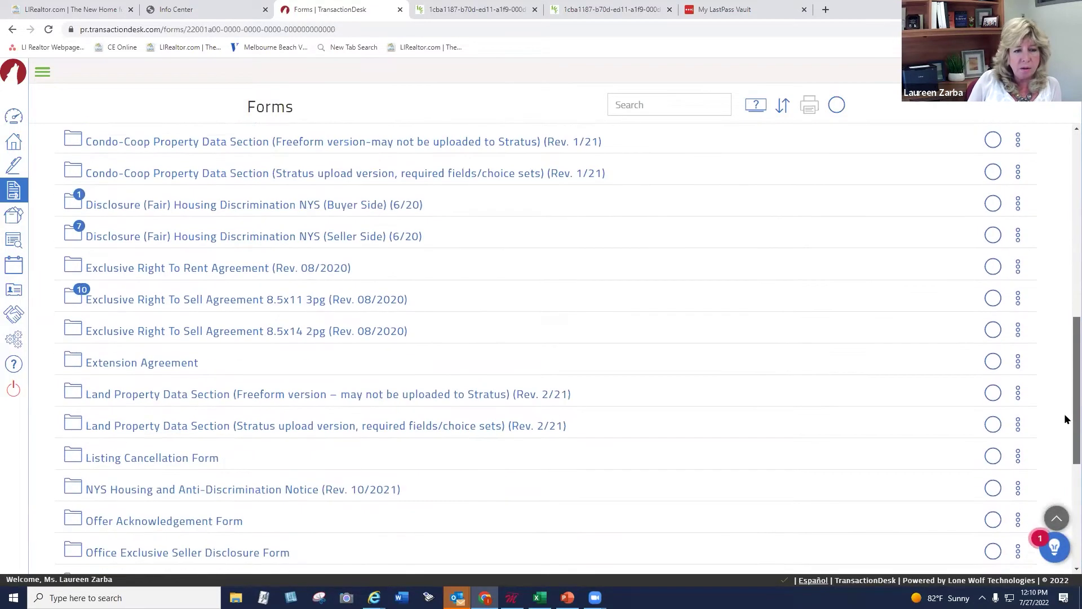
scroll(1065, 488, "down", 2)
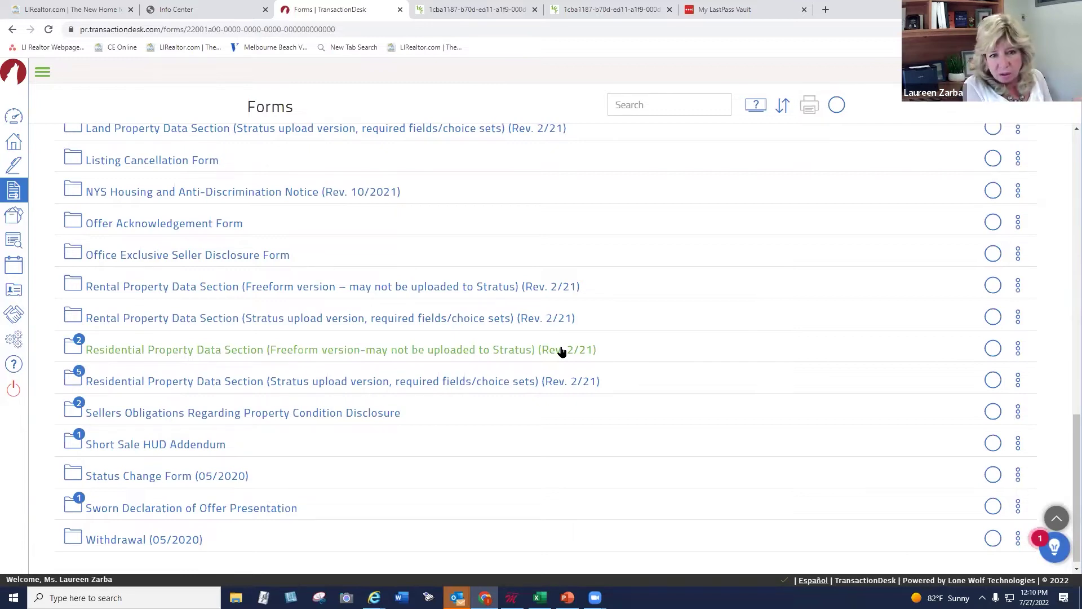
left_click(400, 381)
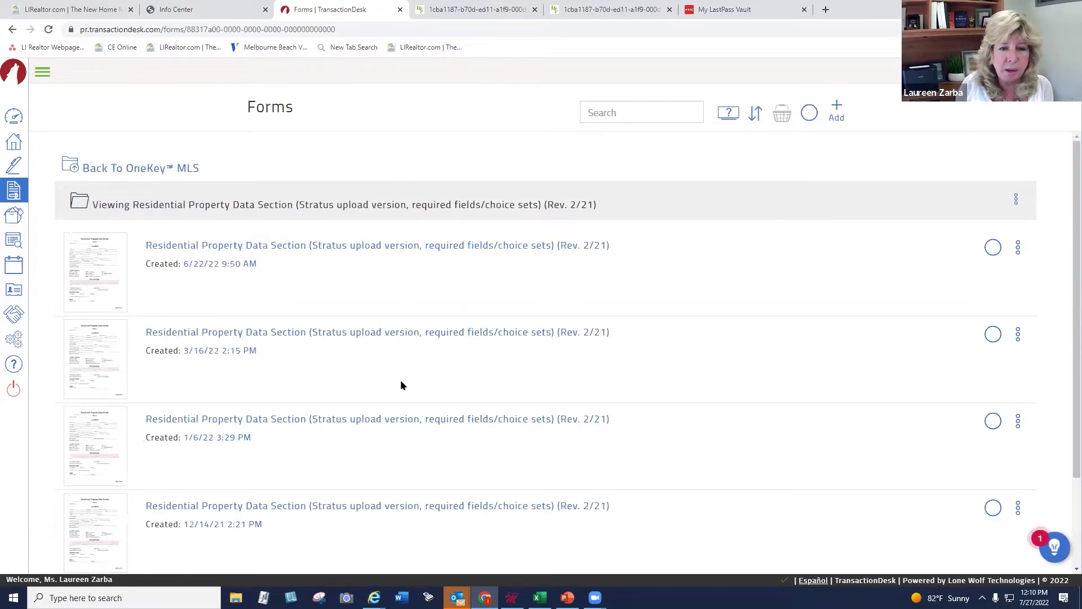
scroll(1043, 305, "down", 2)
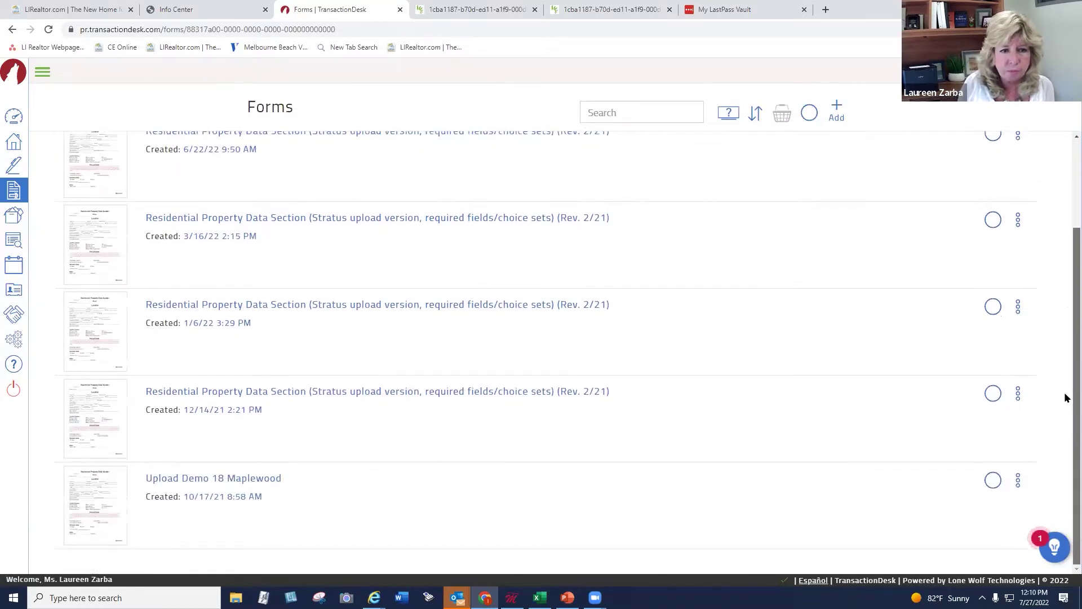
left_click(239, 479)
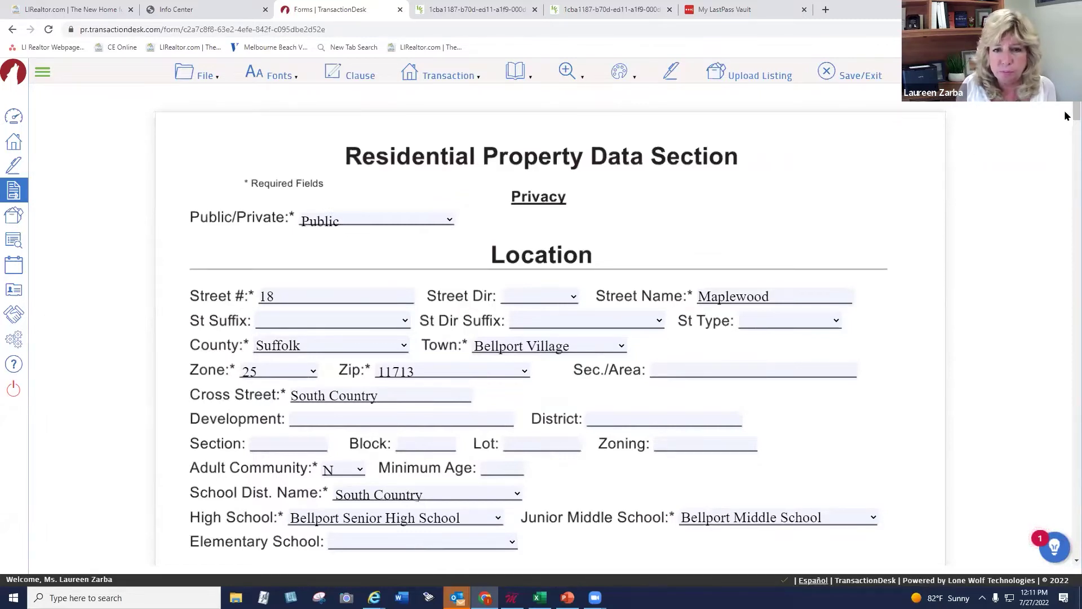
scroll(1064, 110, "down", 15)
scroll(1065, 177, "down", 12)
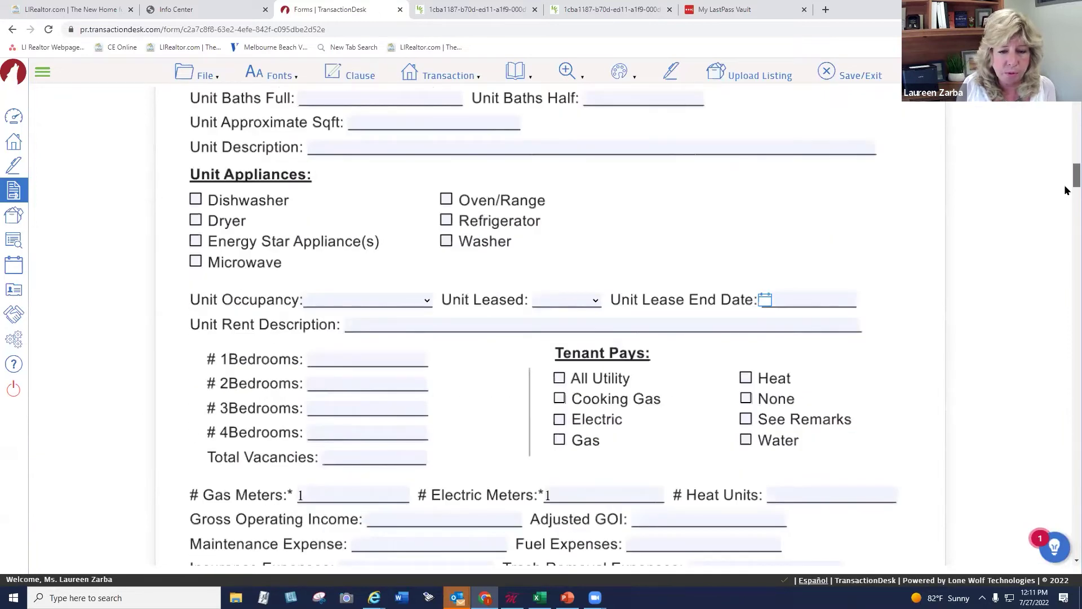
scroll(1065, 220, "down", 10)
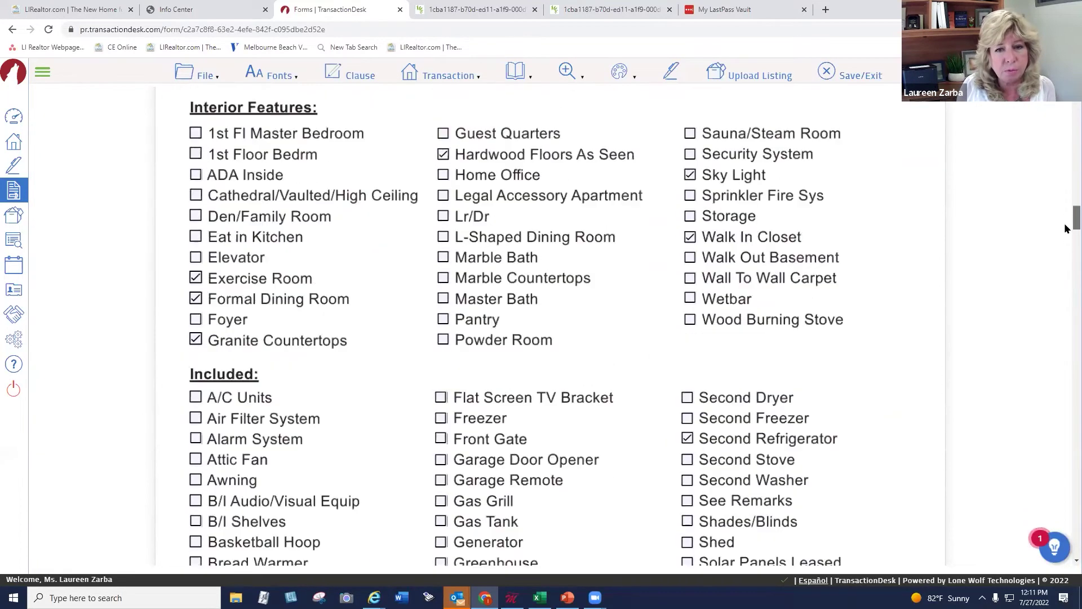
scroll(1065, 248, "down", 5)
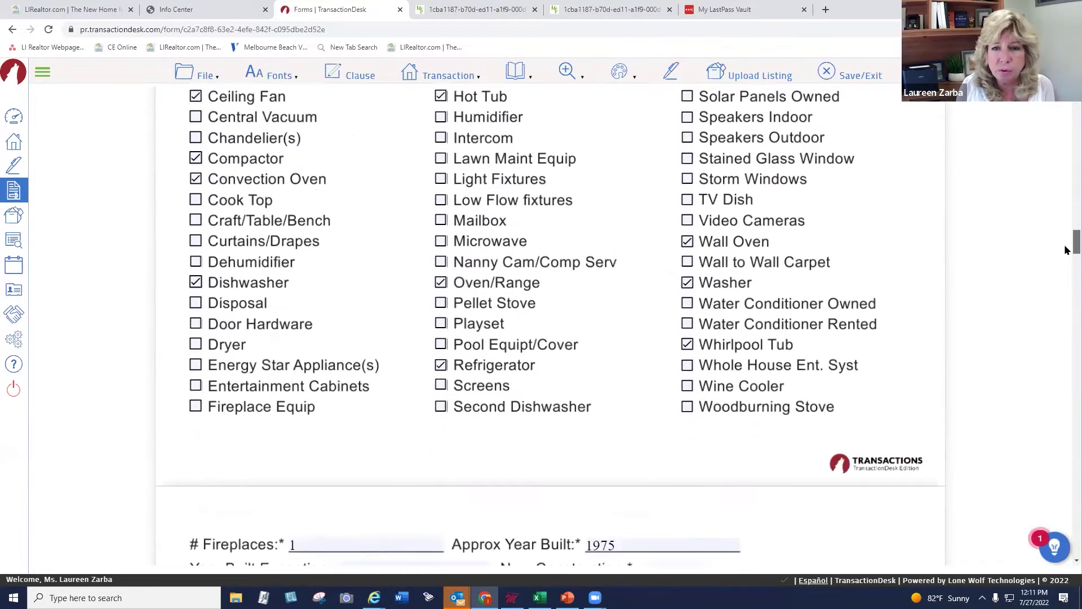
scroll(1065, 261, "down", 2)
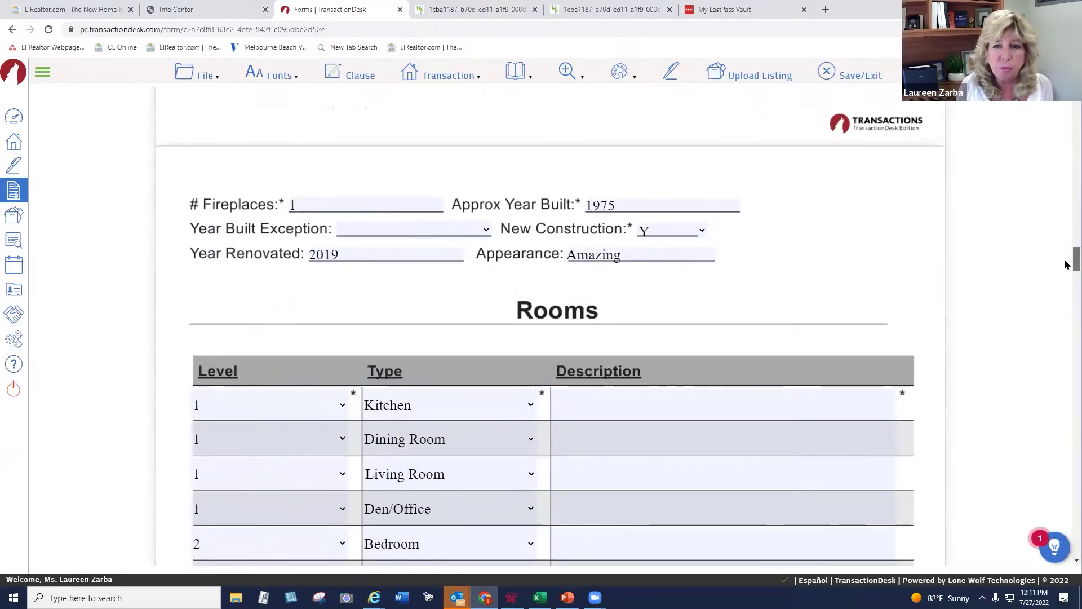
scroll(1065, 265, "up", 1)
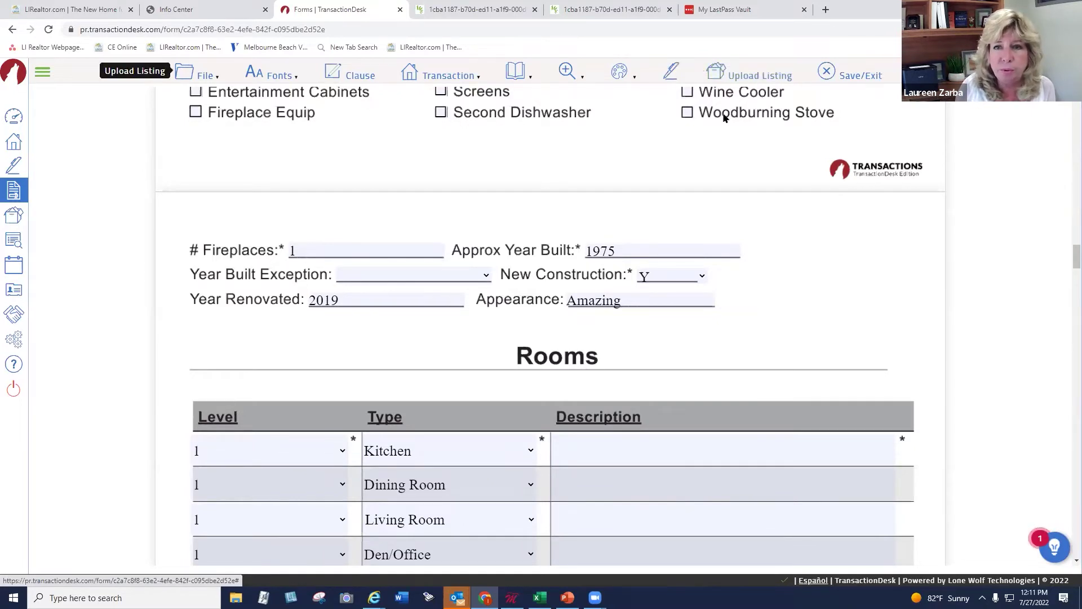
left_click(740, 75)
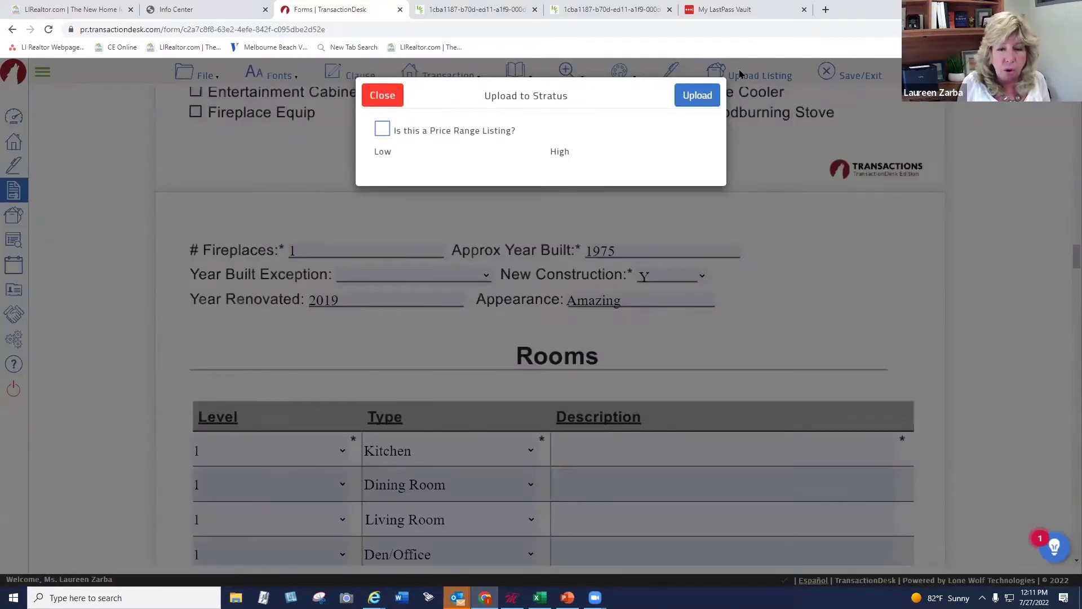
left_click(701, 95)
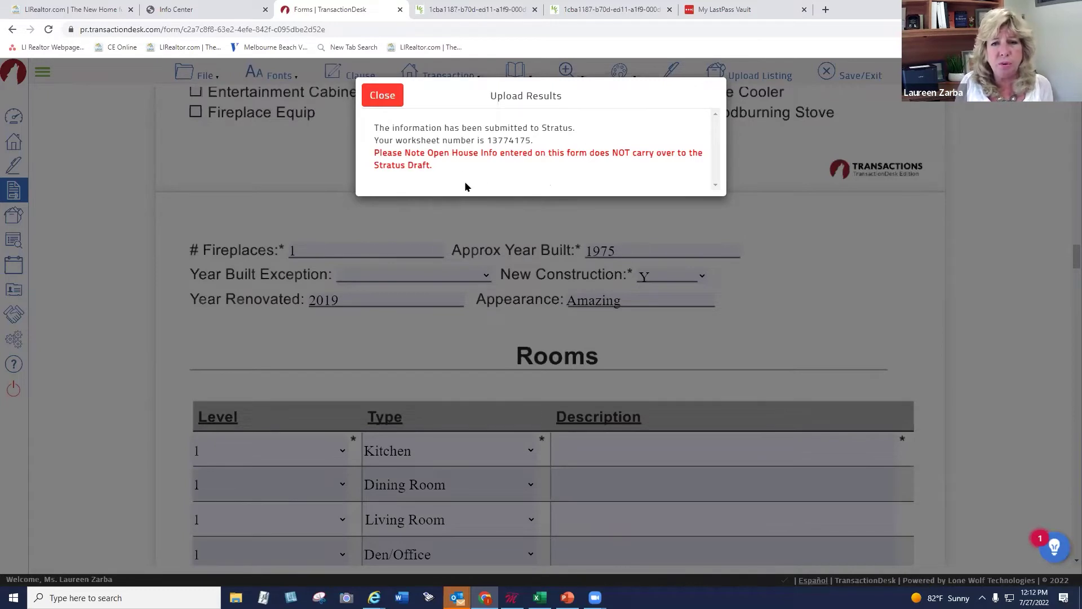
left_click_drag(492, 139, 535, 140)
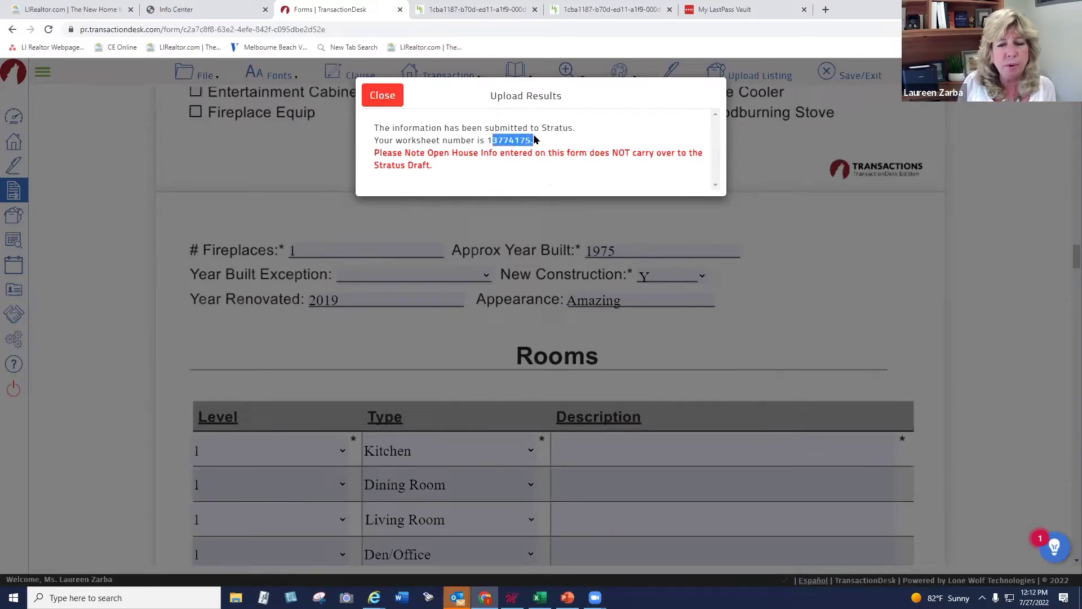
left_click(392, 106)
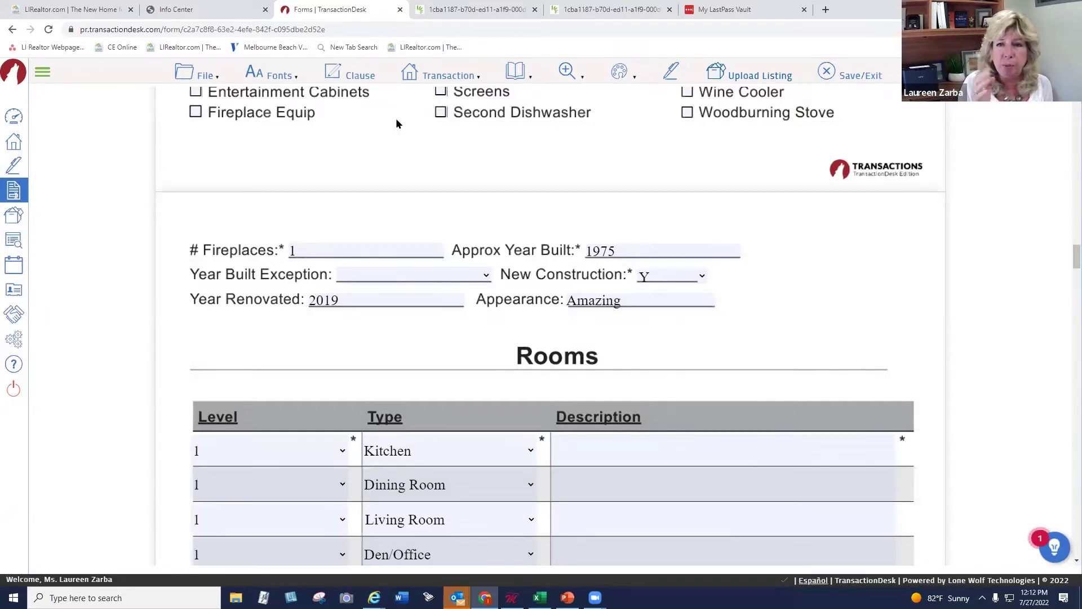
Return to the OneKey MLS forms folder and scroll to the bottom of its form list
left_click(15, 192)
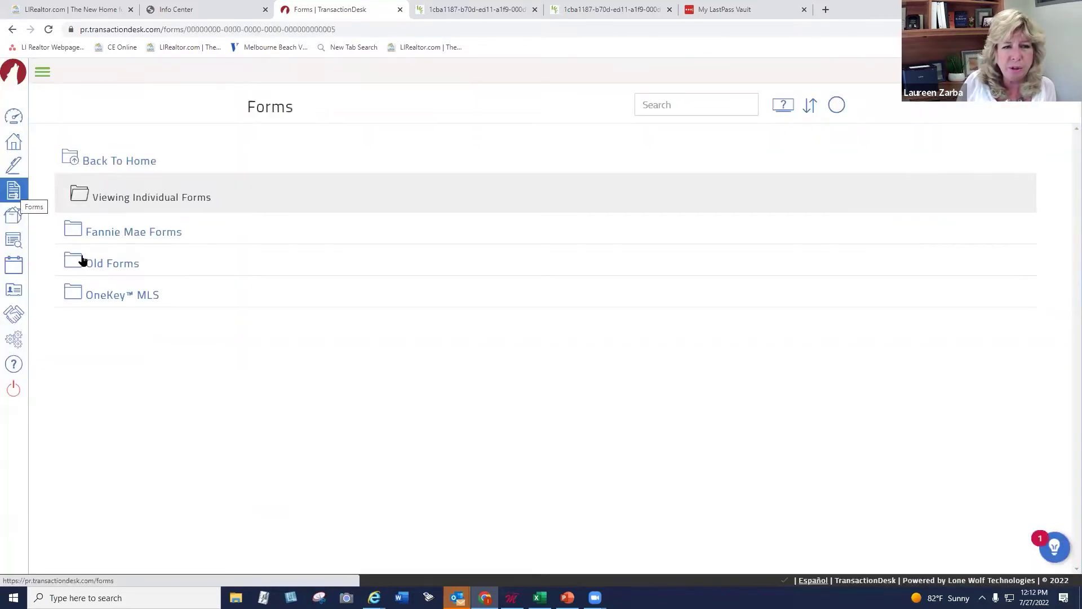
left_click(118, 291)
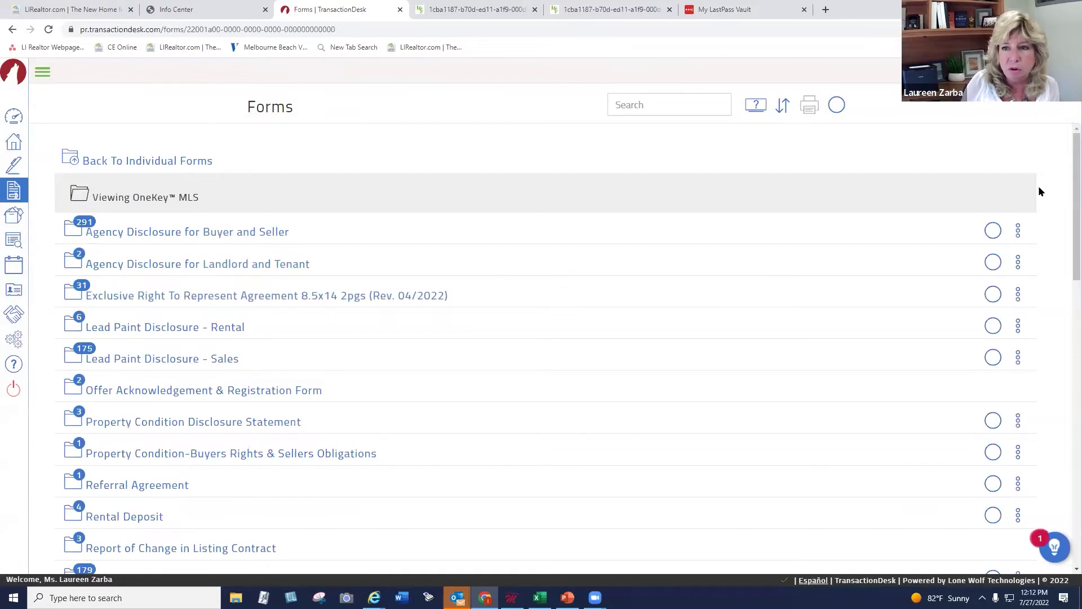
scroll(1064, 270, "down", 2)
scroll(1064, 278, "down", 9)
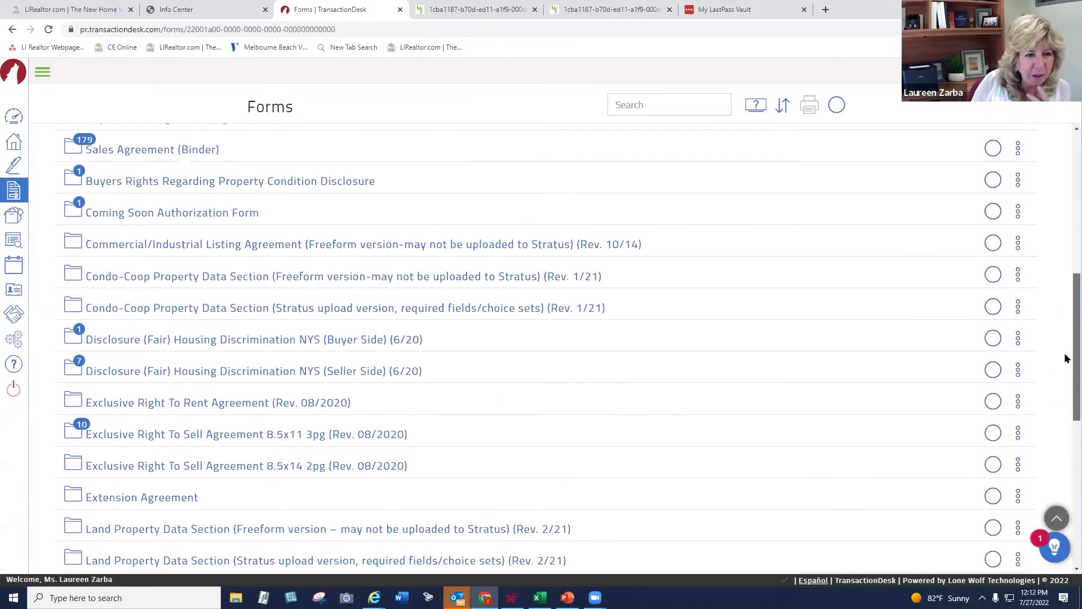
scroll(1064, 440, "down", 4)
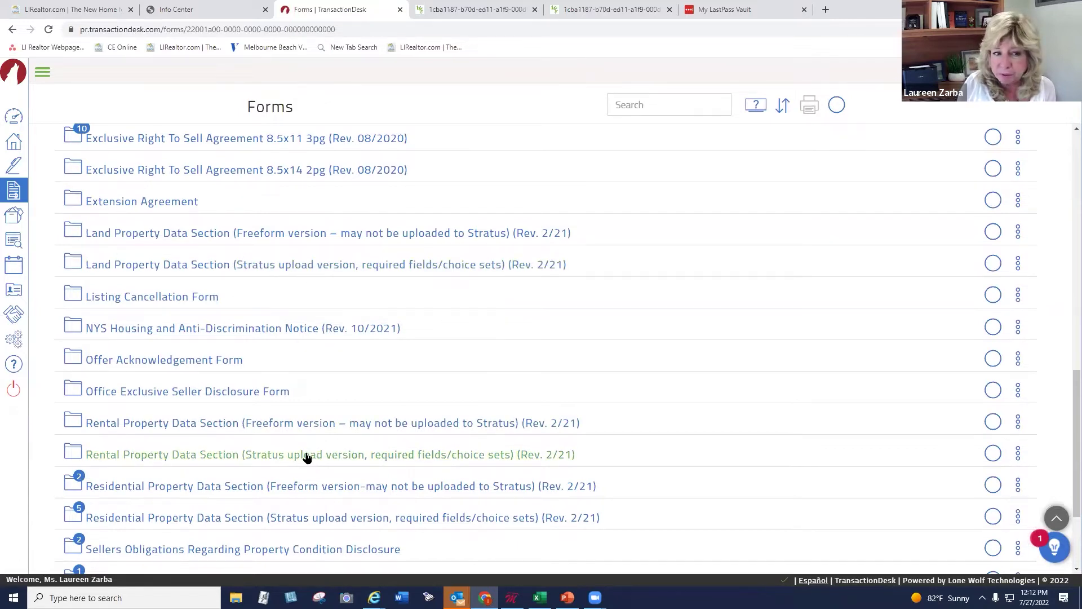
scroll(1065, 411, "down", 3)
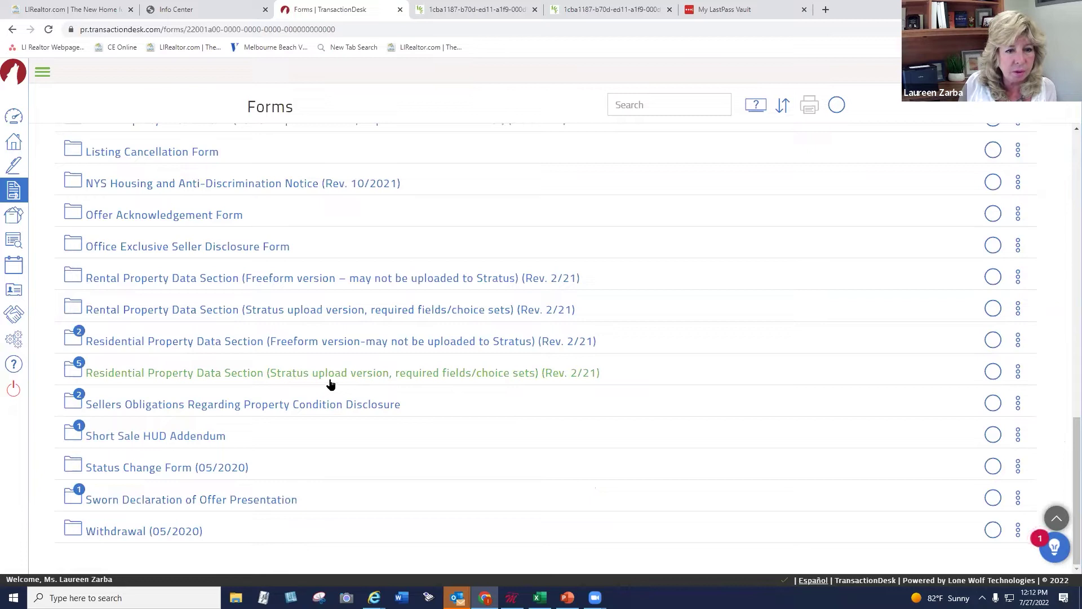
scroll(1064, 350, "up", 15)
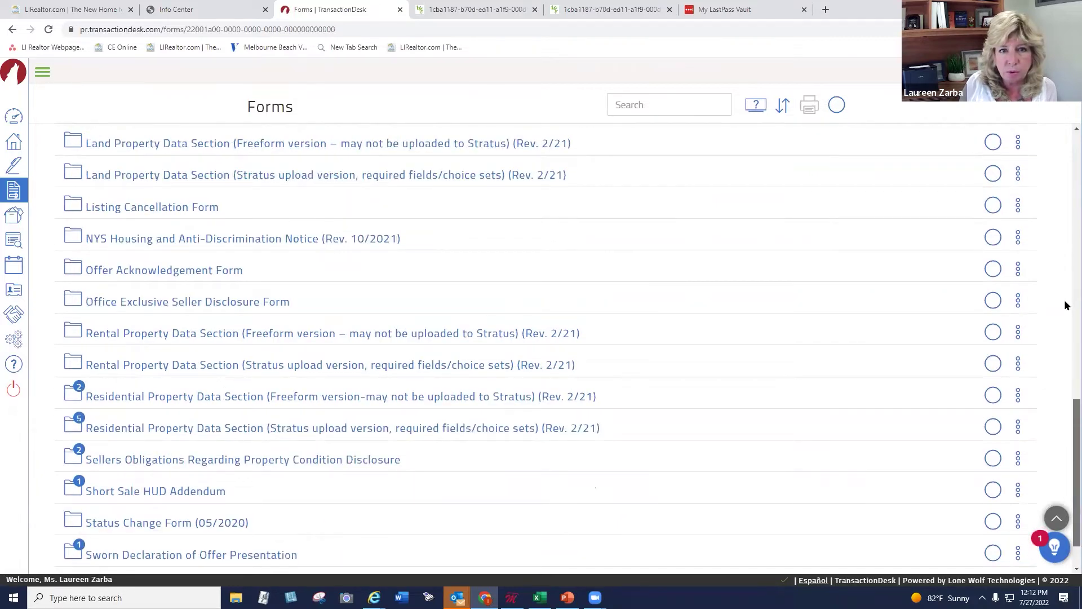
scroll(563, 181, "down", 15)
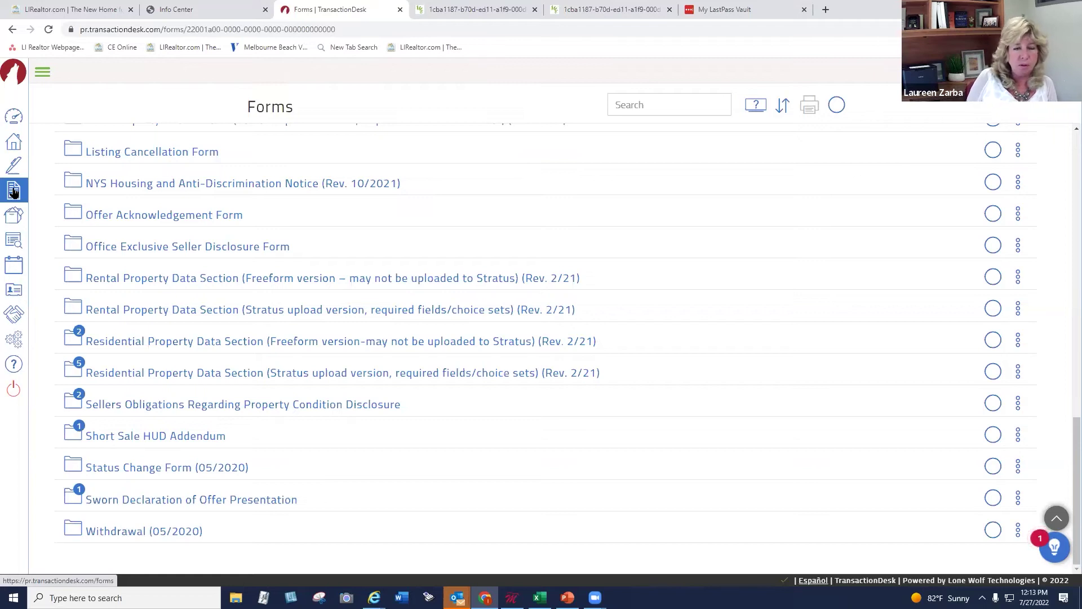
Visit Documents, Tasks and Contacts, then open the Settings page listing Preferences through Support
left_click(13, 217)
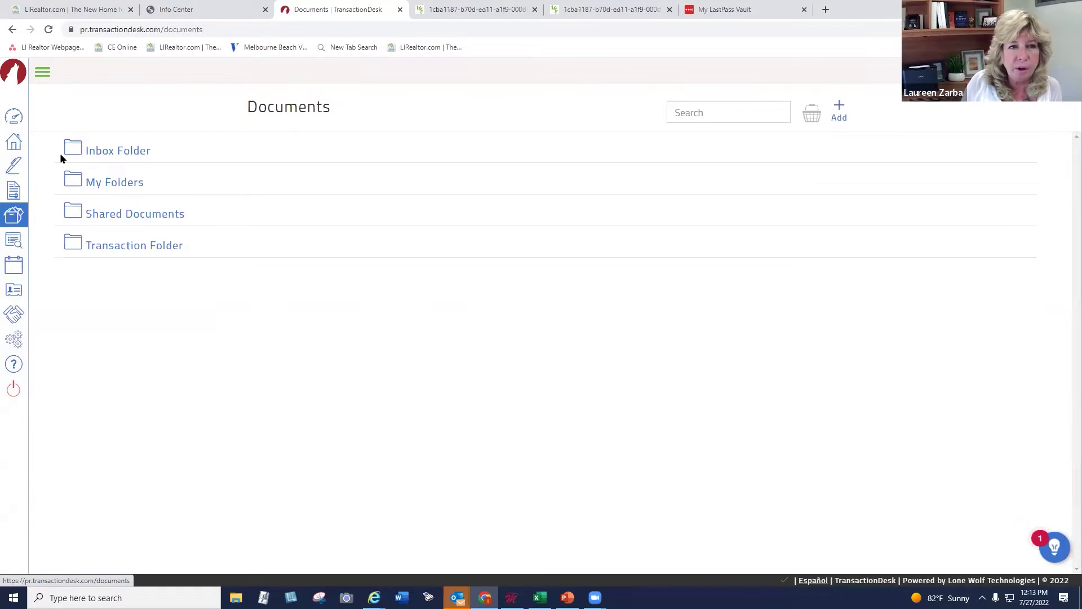
left_click(70, 212)
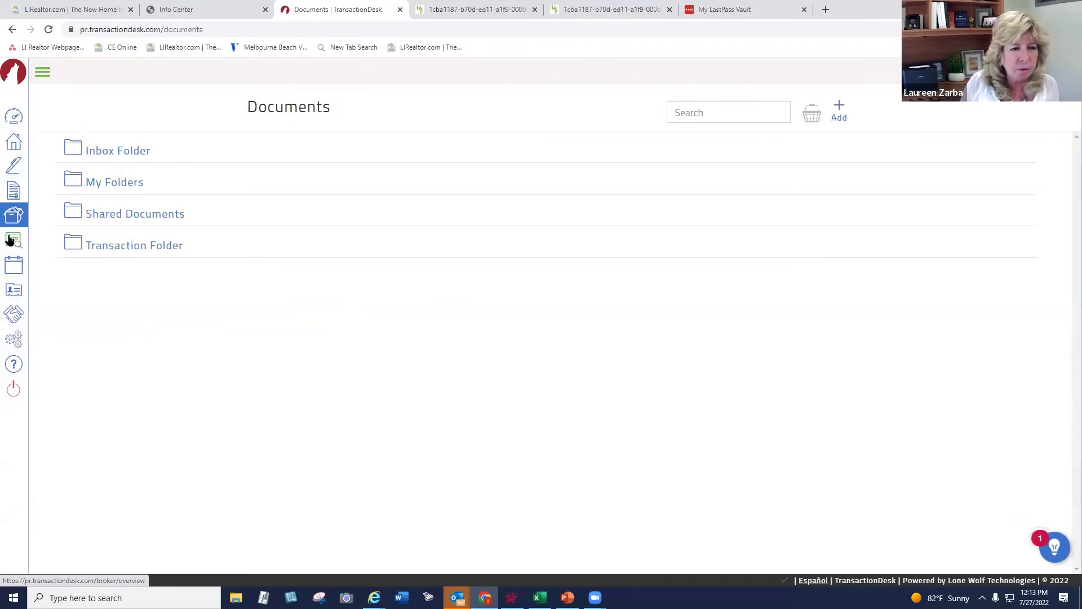
left_click(14, 264)
left_click(14, 289)
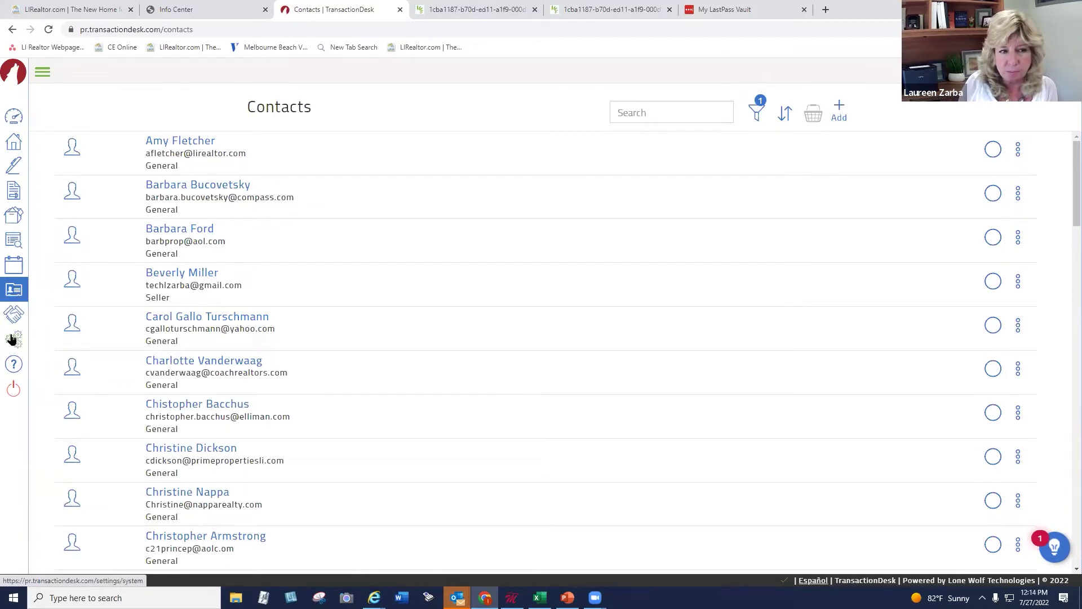
left_click(13, 338)
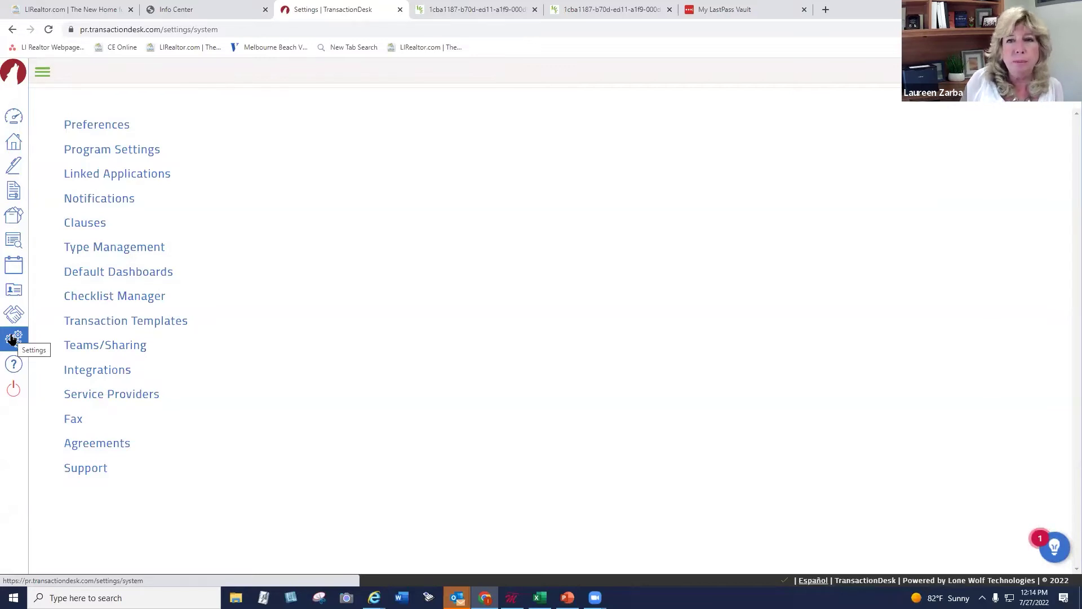
In Preferences, glance at Email Signature, then expand Branding to view the banner, photo and logo slots
left_click(92, 124)
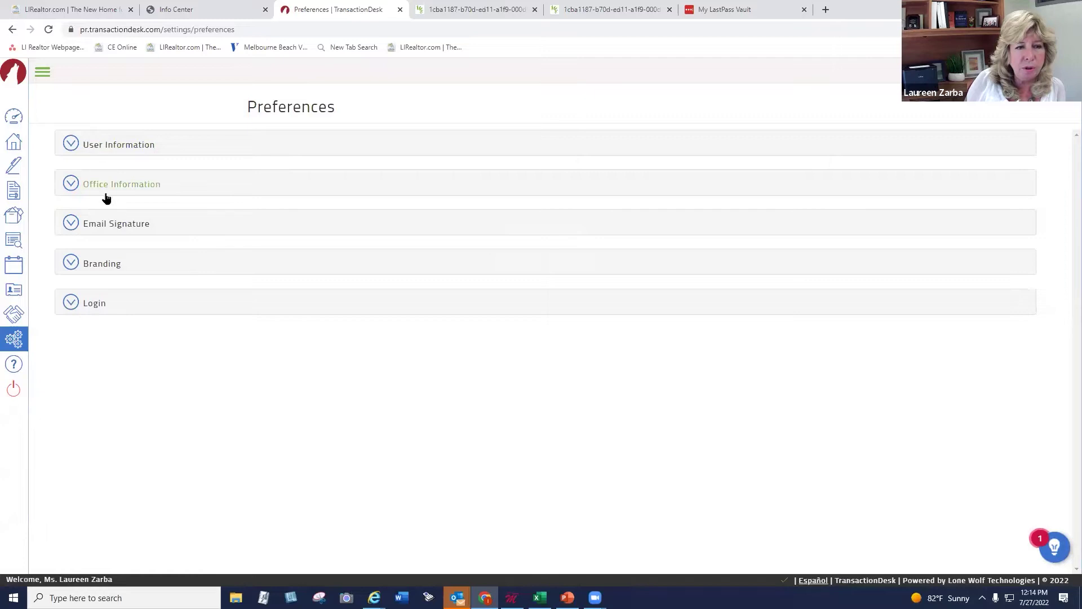
left_click(109, 224)
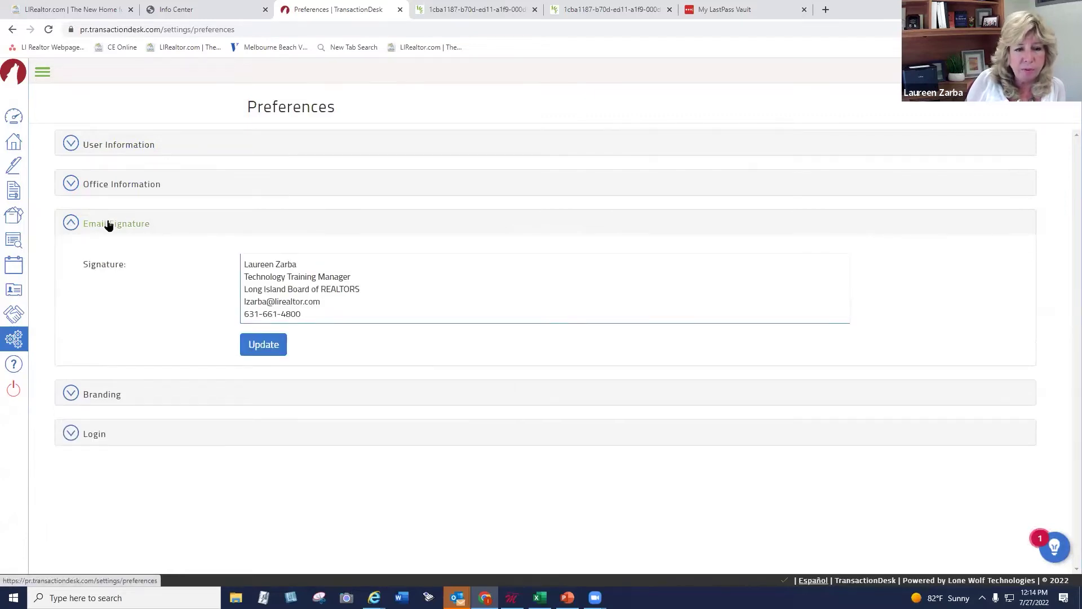
left_click(108, 224)
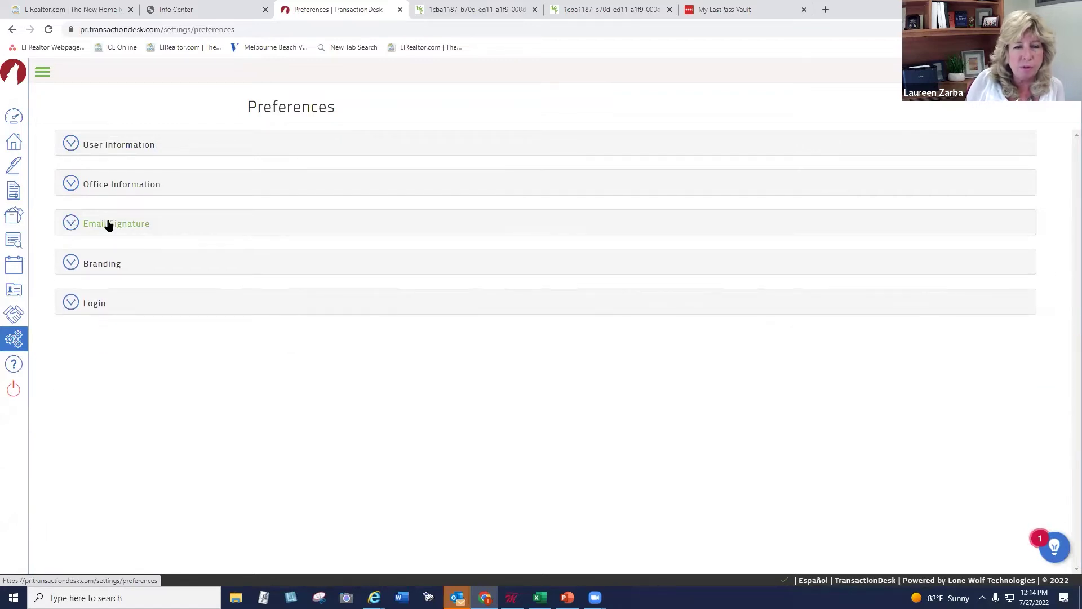
left_click(109, 265)
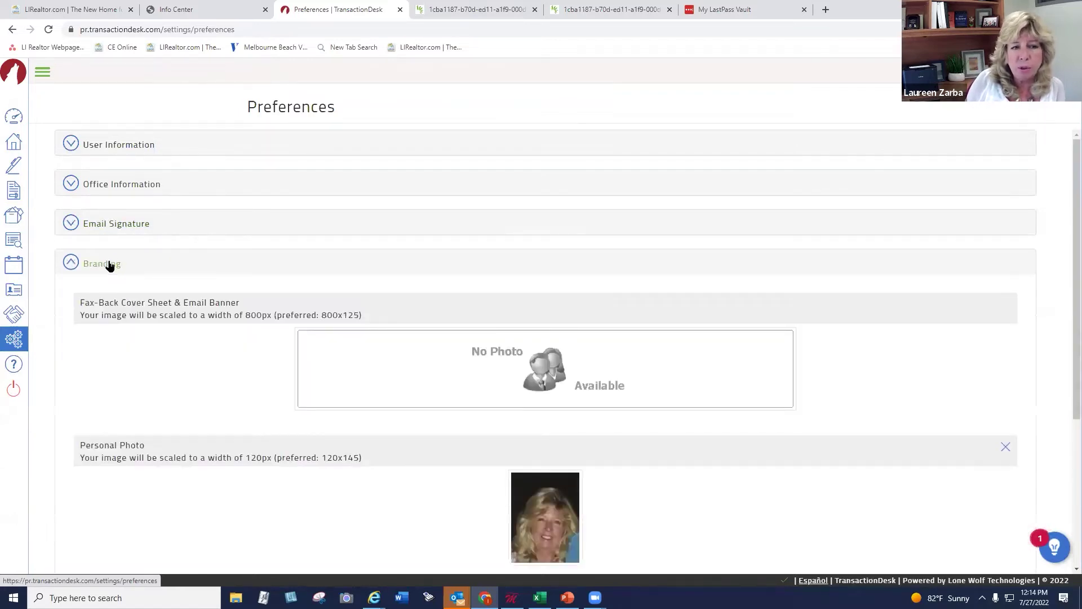
left_click_drag(1070, 275, 1031, 379)
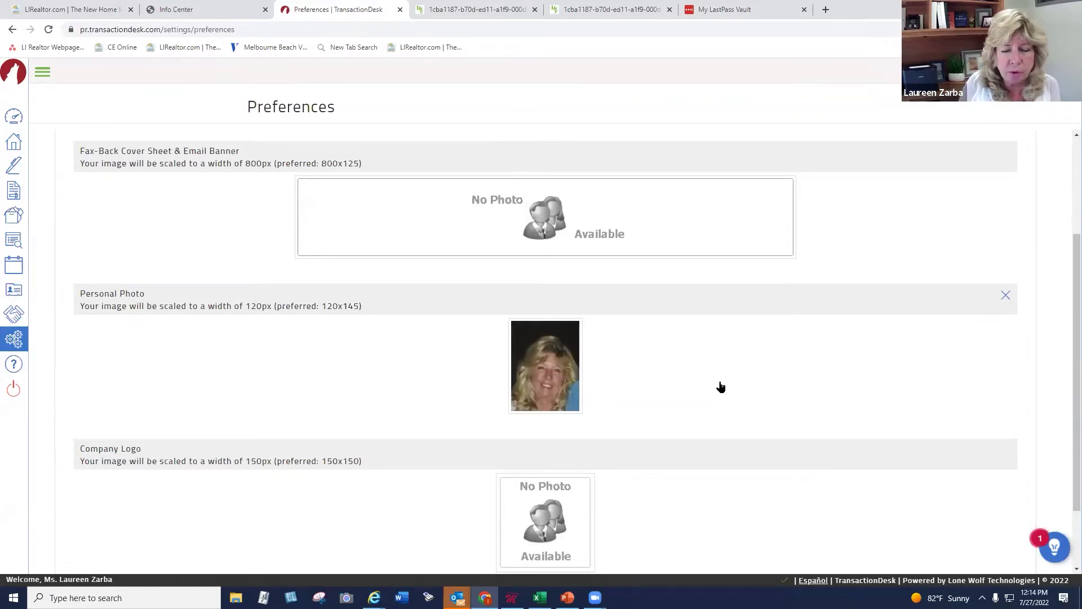
Go back from Preferences to the Settings overview using the sidebar gear
left_click(13, 337)
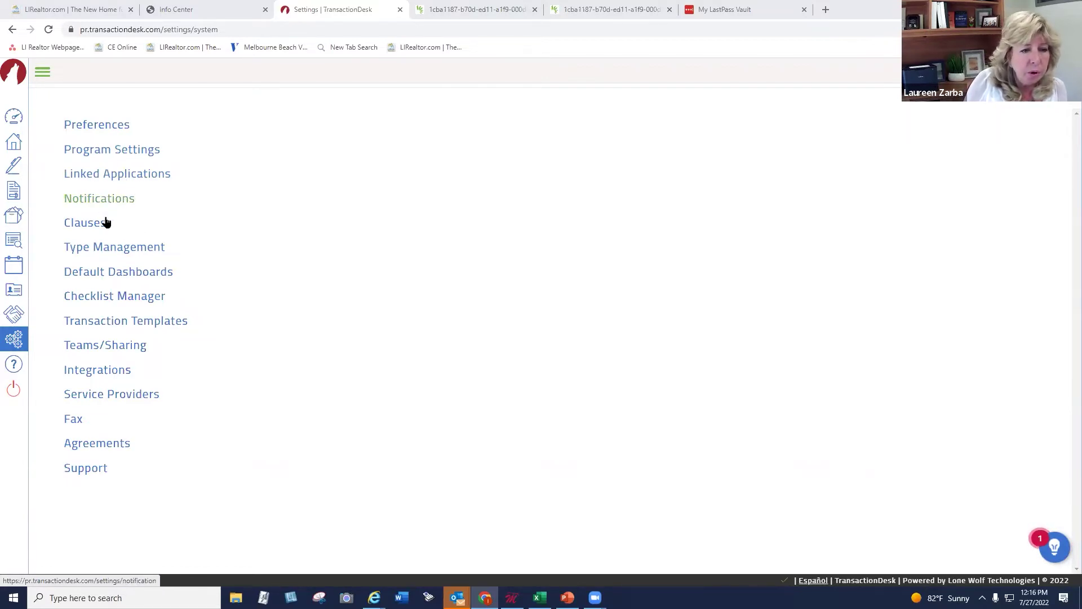
Open Transaction Templates to see the Listing Package residential template
left_click(115, 320)
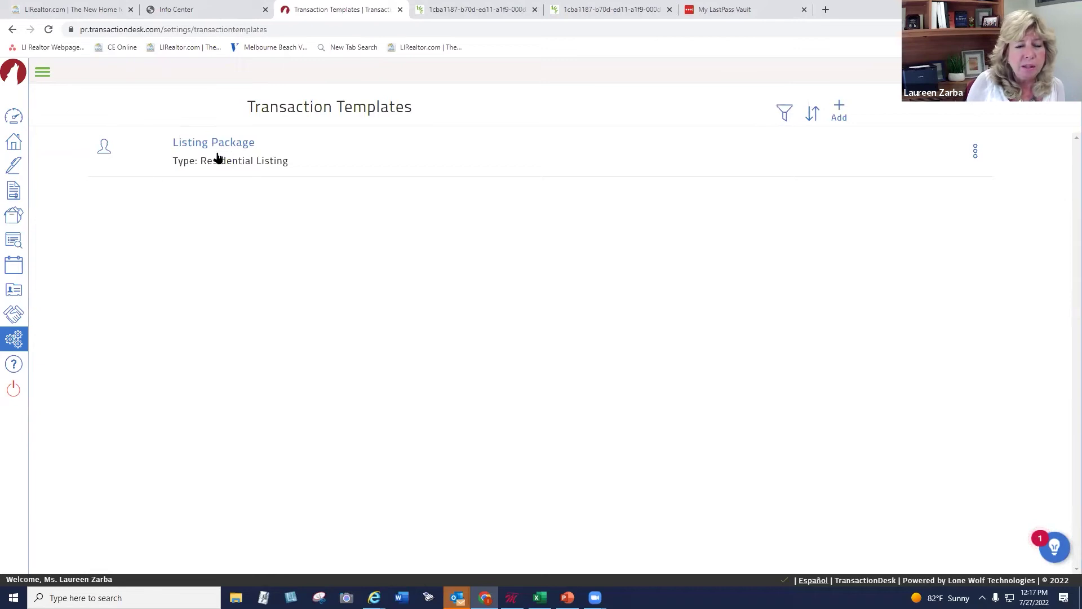
Delete the Listing Package template and confirm with Yes
left_click(975, 151)
left_click(947, 223)
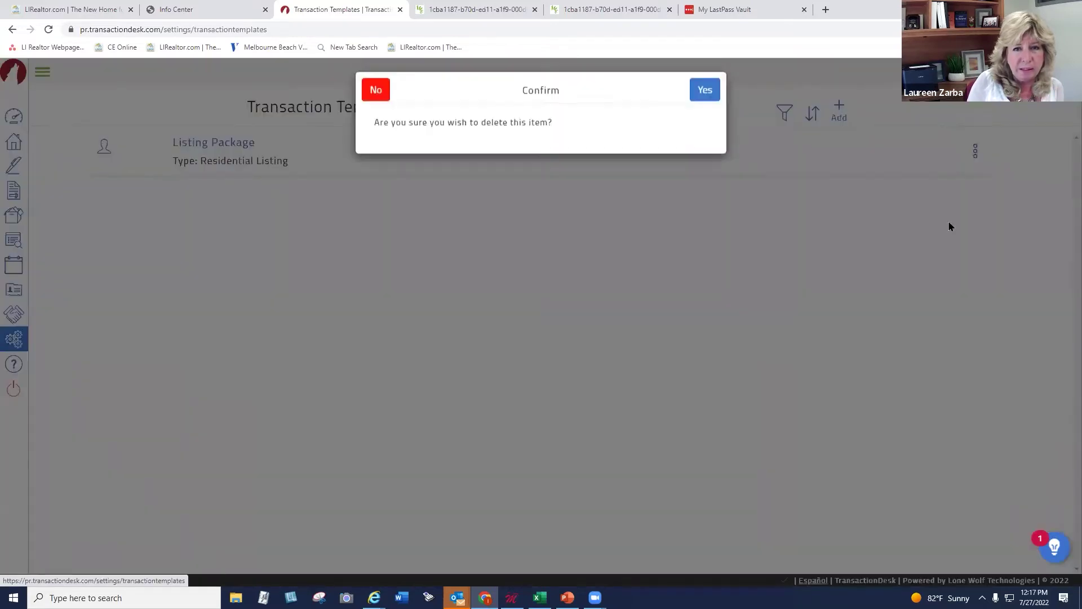
left_click(708, 96)
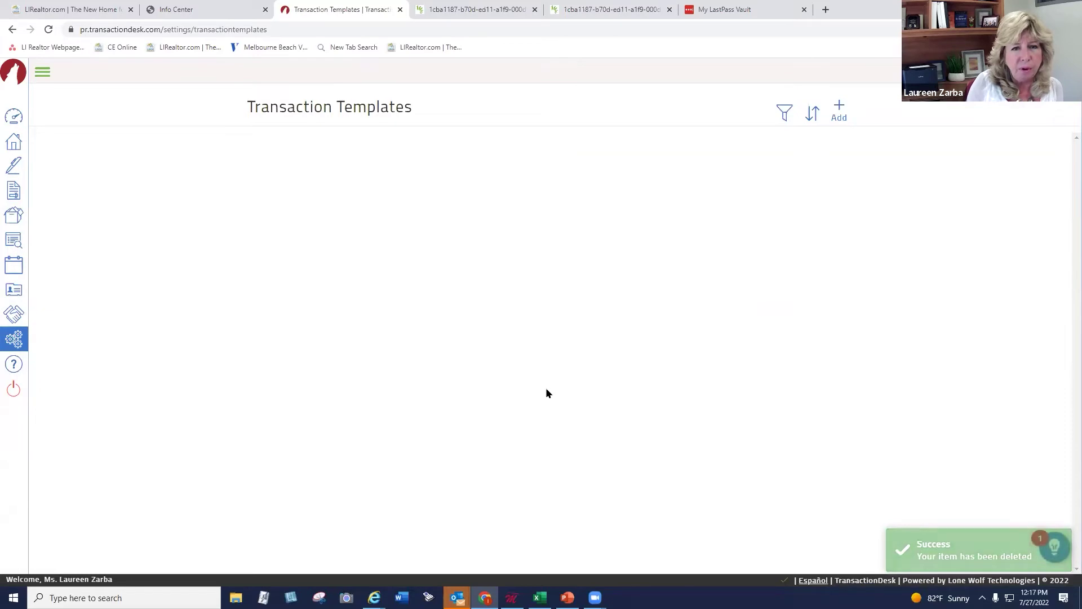
Create a new transaction template, switching Ownership to Office and then back to Personal
left_click(840, 106)
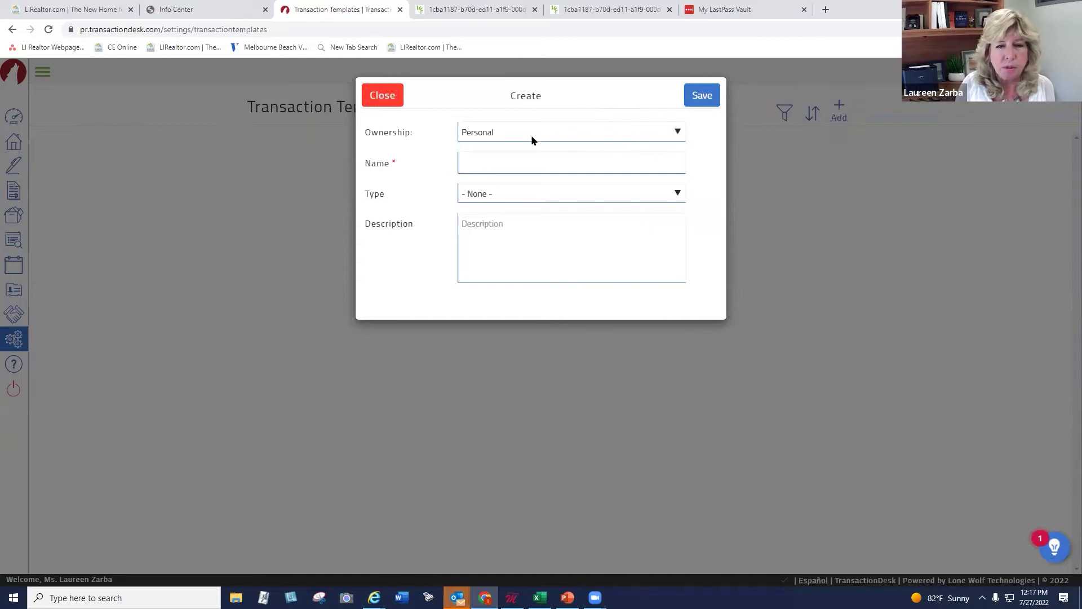
left_click(594, 132)
left_click(573, 160)
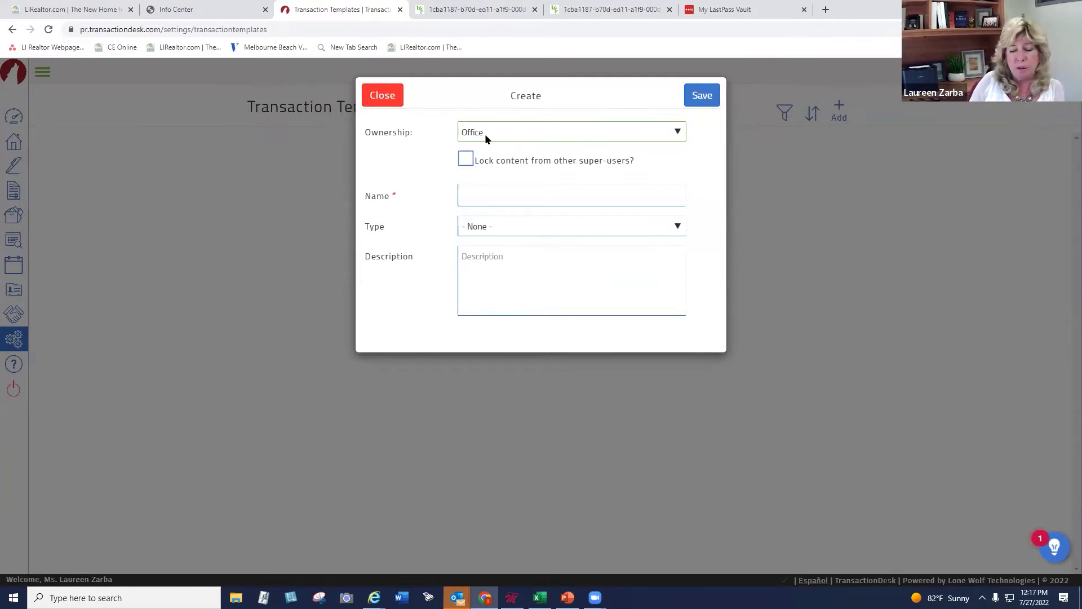
left_click(484, 134)
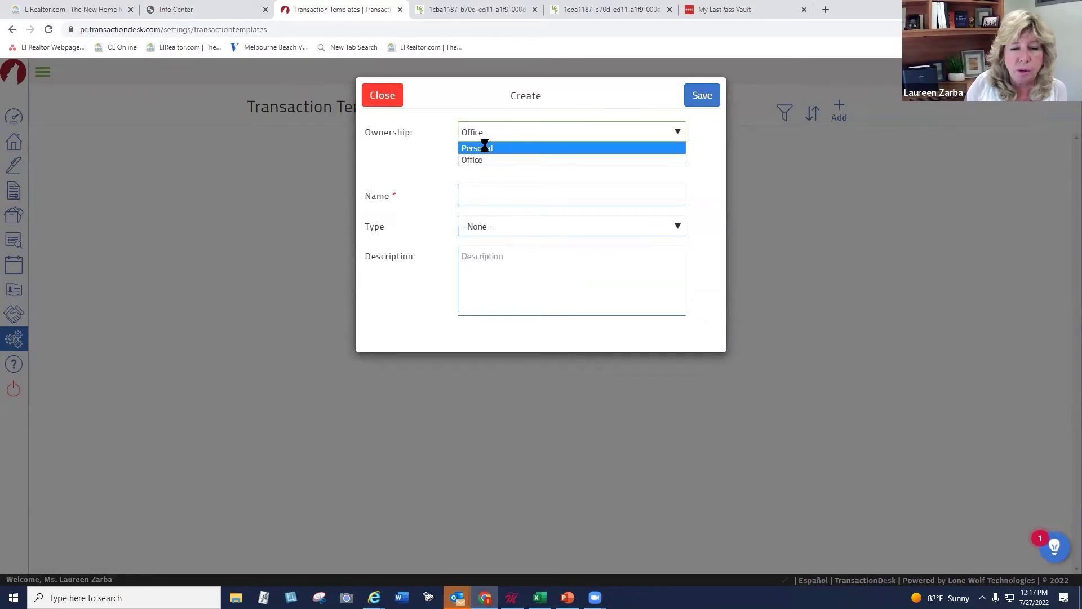
left_click(483, 148)
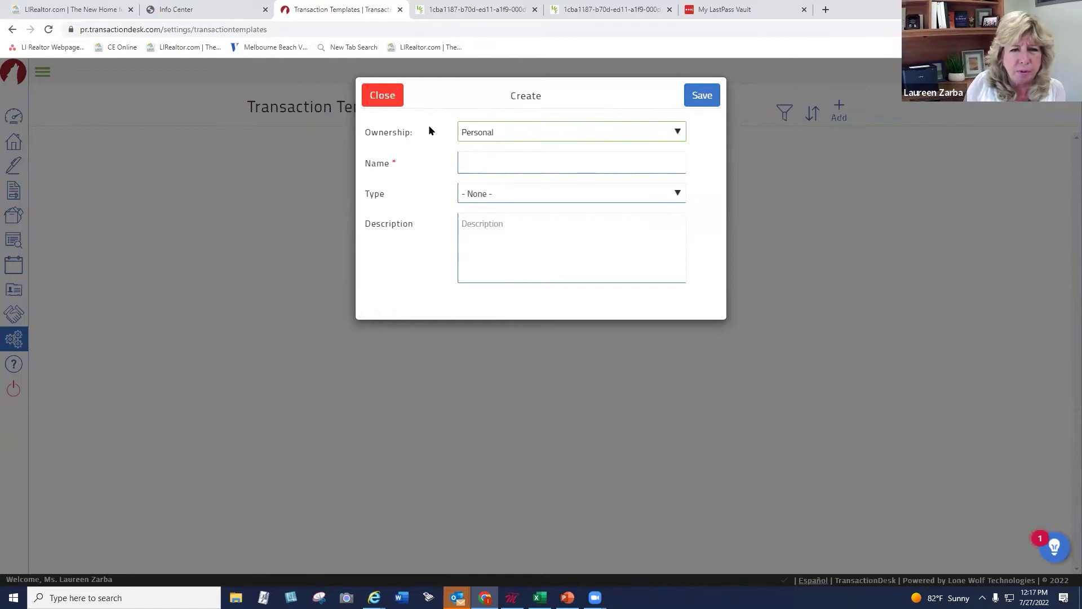
Name the template 'Residential Listing Packet', set type Residential Listing, and save it
key("Tab")
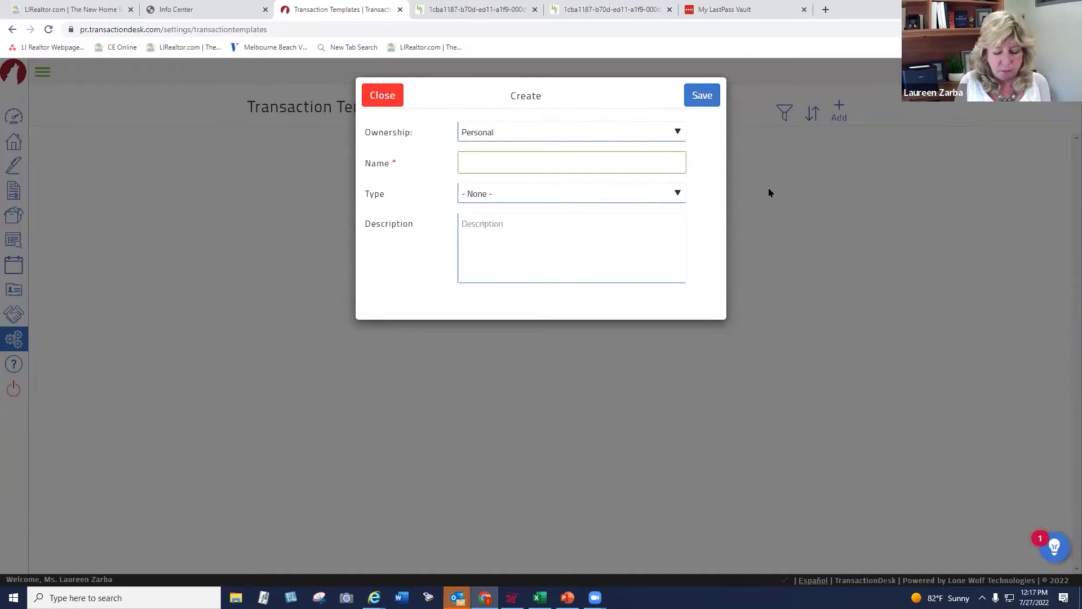
type("Zar")
key("BackSpace")
key("BackSpace")
key("BackSpace")
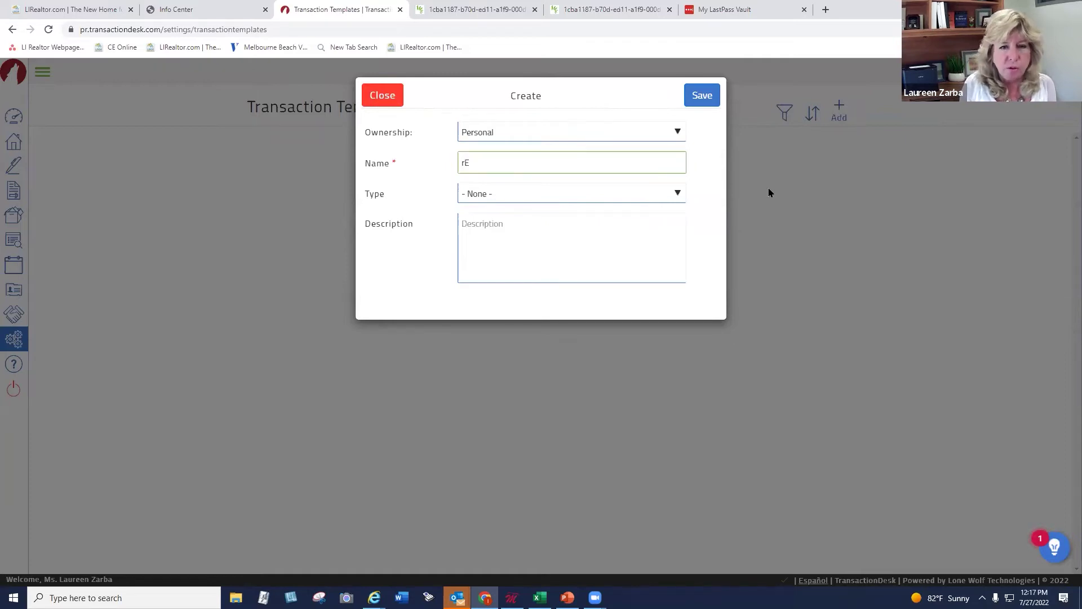
type("Re")
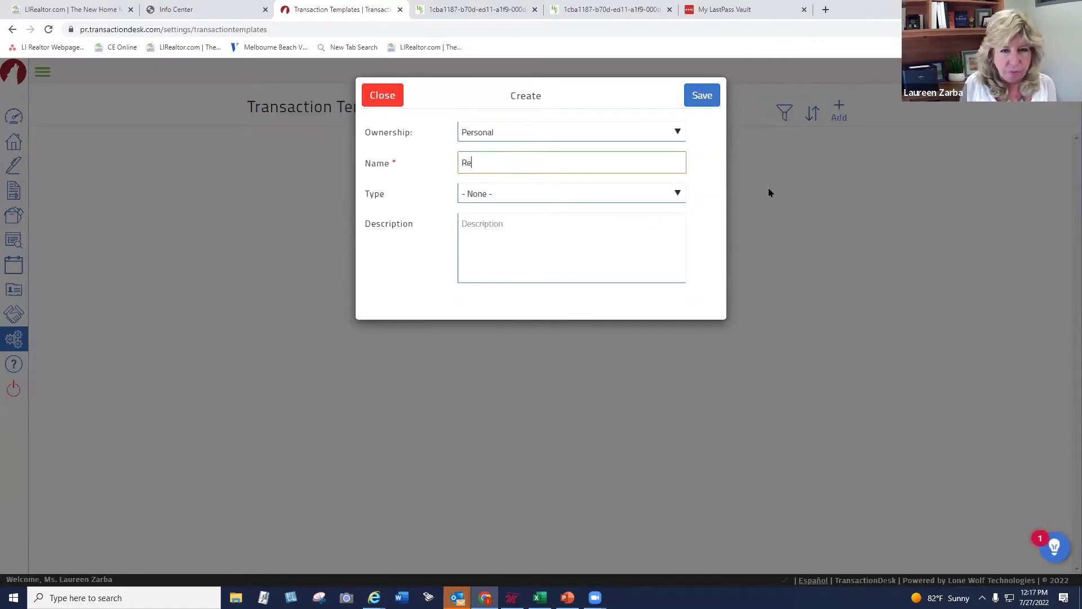
type("sidentia")
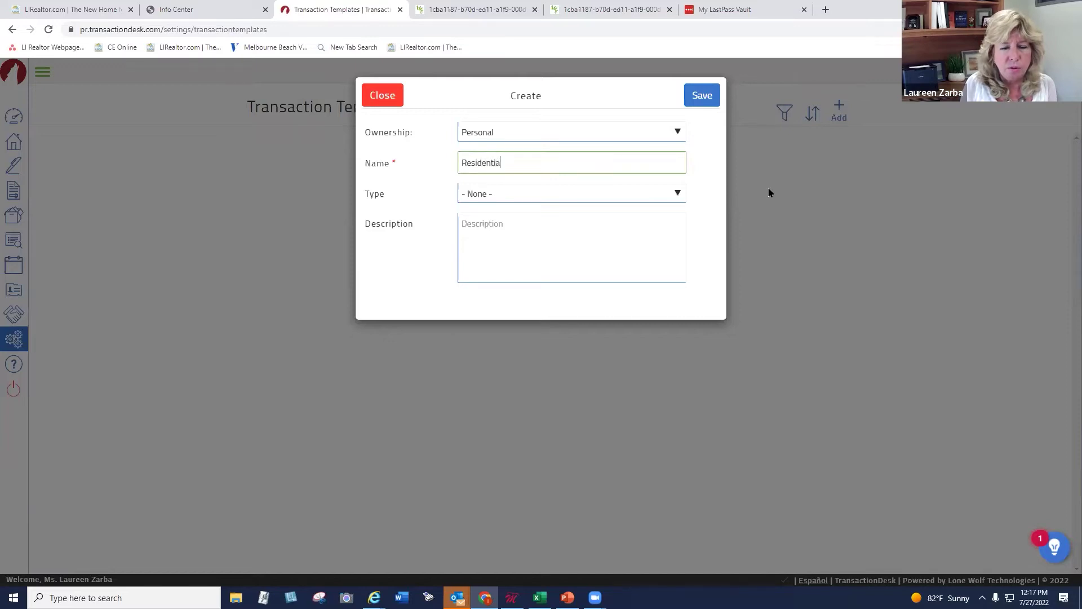
type("l Listing ")
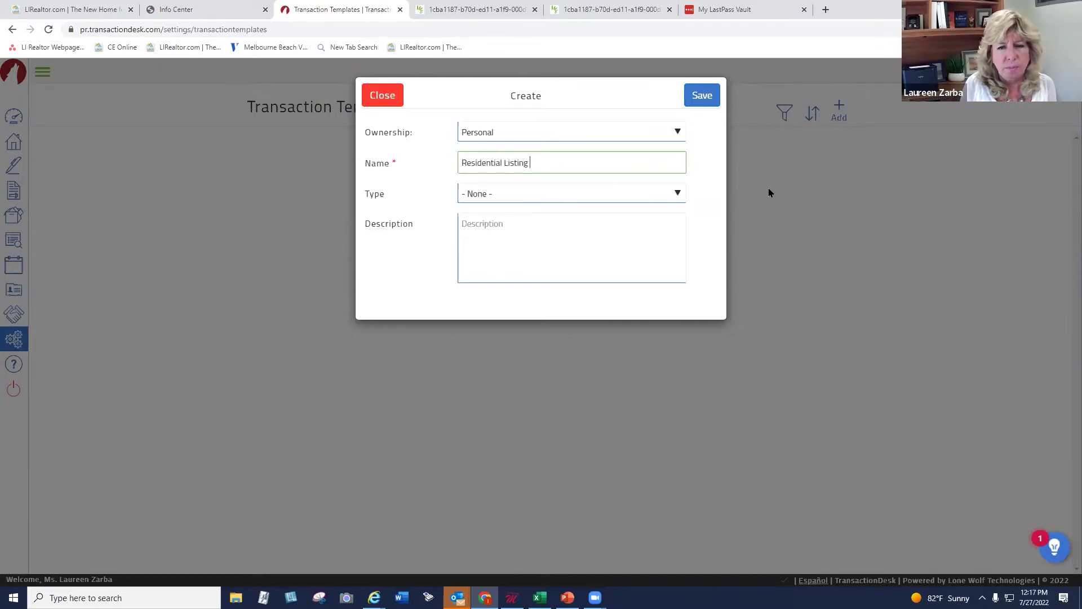
type("Packet")
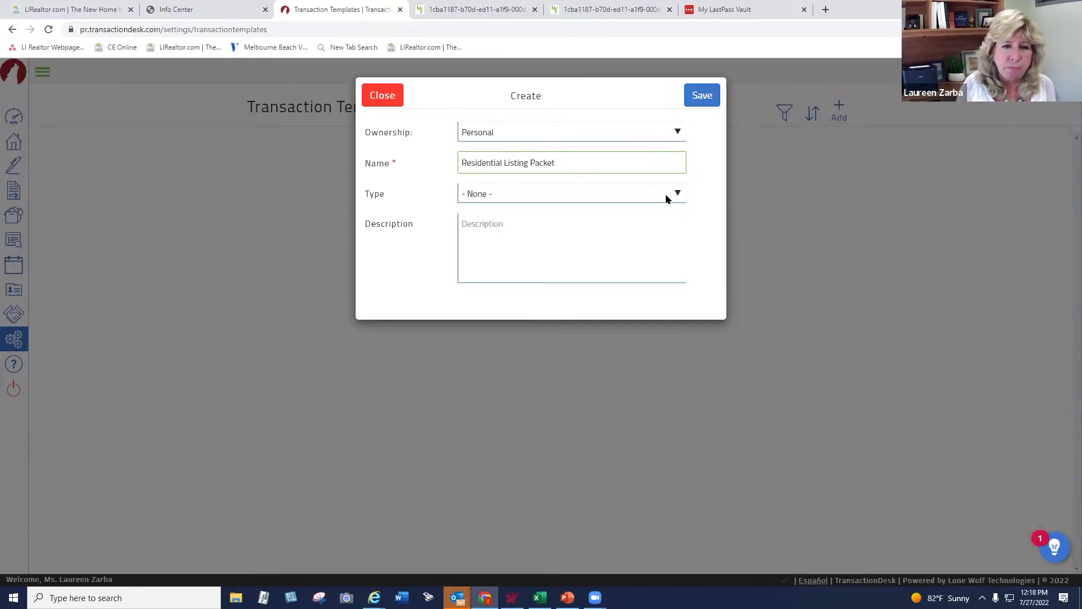
left_click(483, 195)
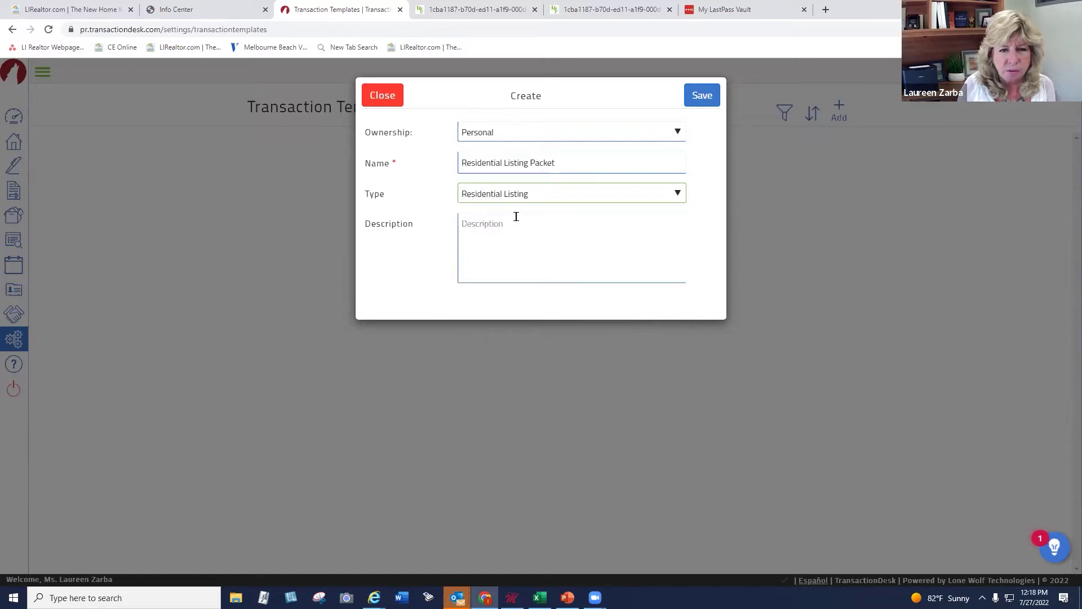
left_click_drag(461, 162, 560, 163)
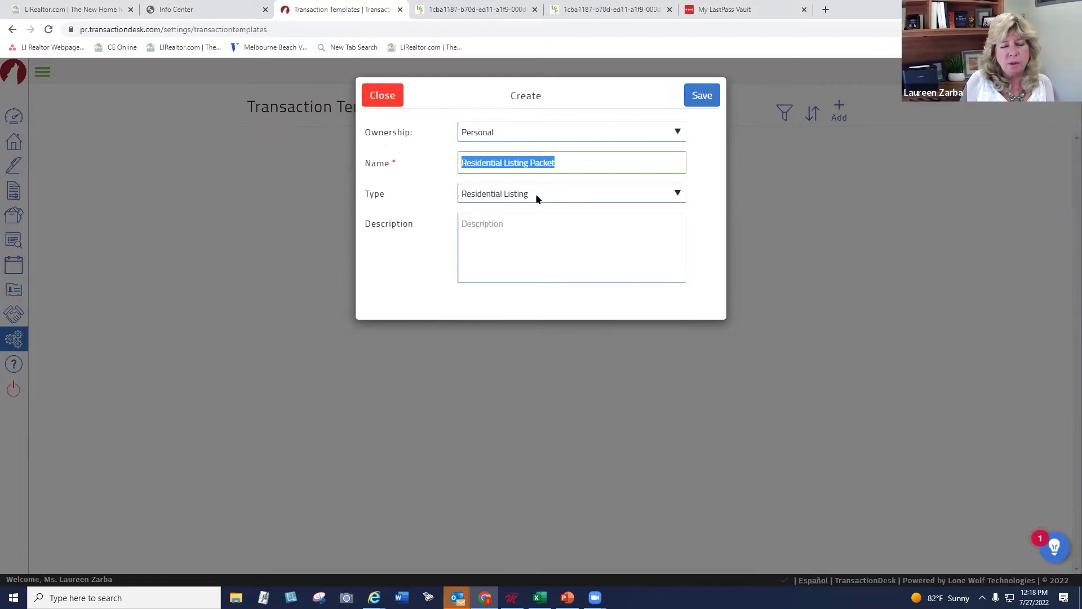
left_click(496, 225)
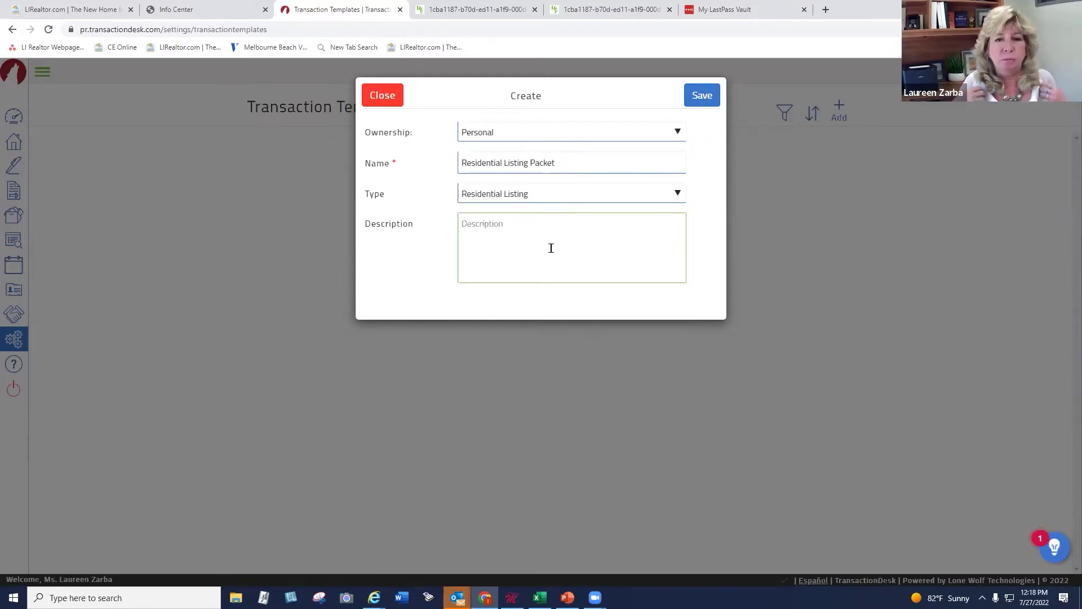
left_click(704, 96)
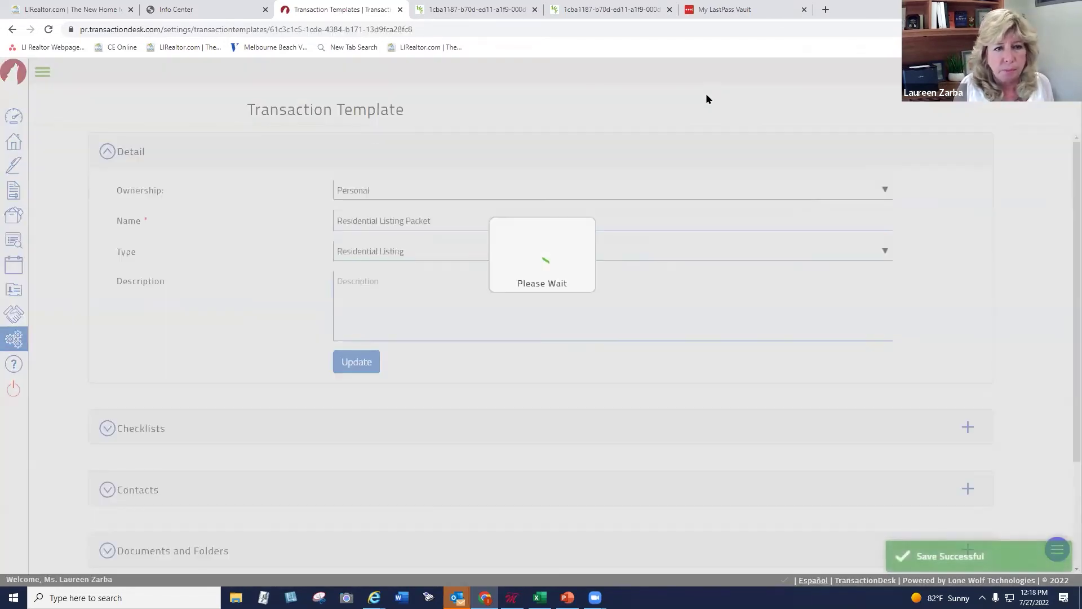
Expand the Residential Listing Packet's Contacts section and dismiss the add-contact options, confirming it's empty
scroll(1063, 236, "down", 2)
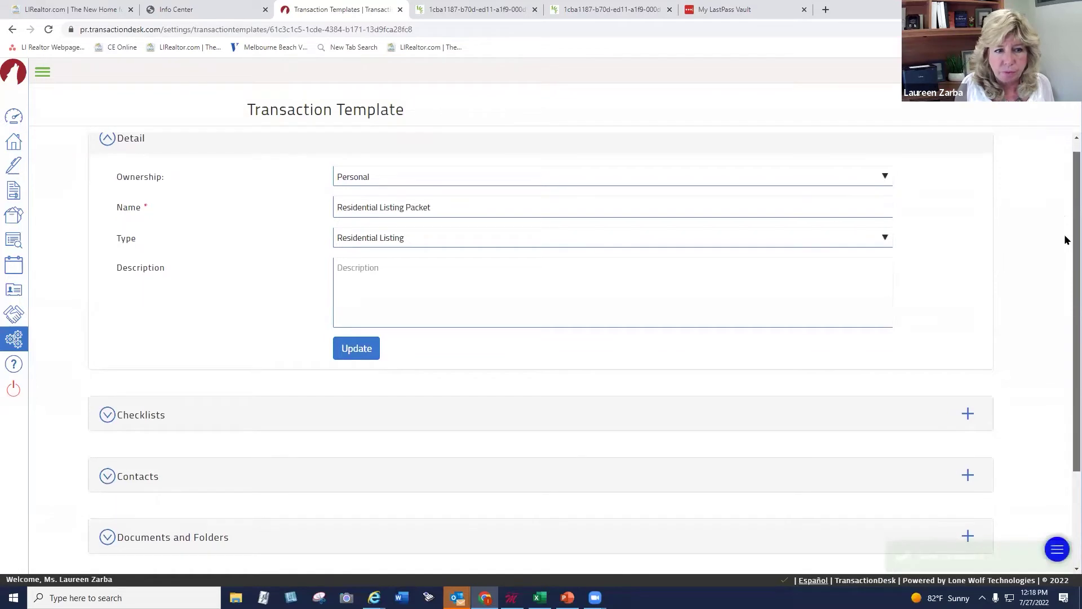
scroll(1064, 338, "down", 1)
scroll(1064, 304, "up", 1)
scroll(1064, 327, "down", 1)
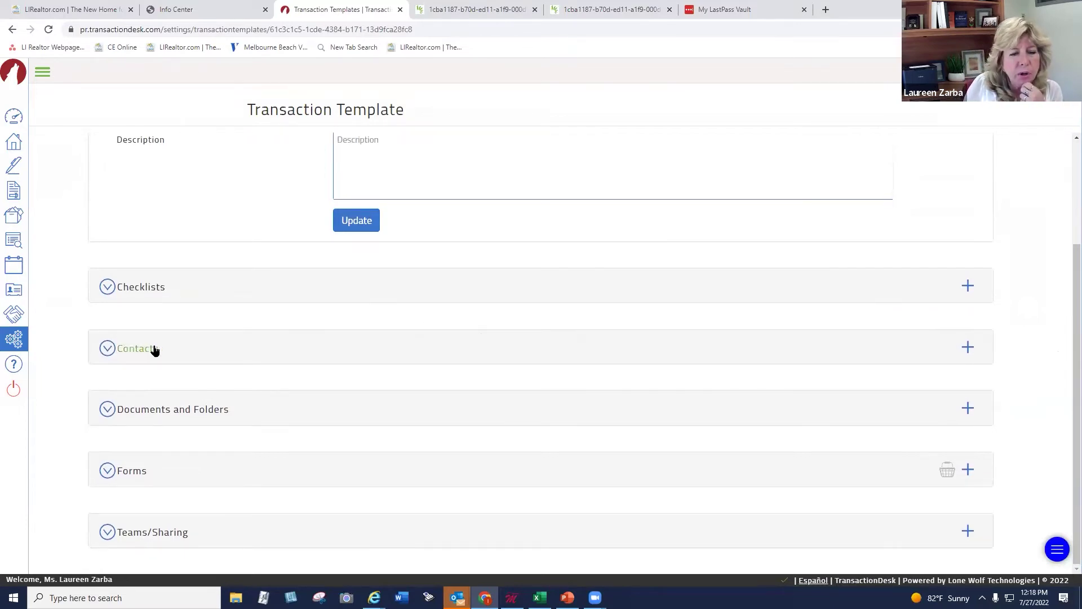
left_click(965, 349)
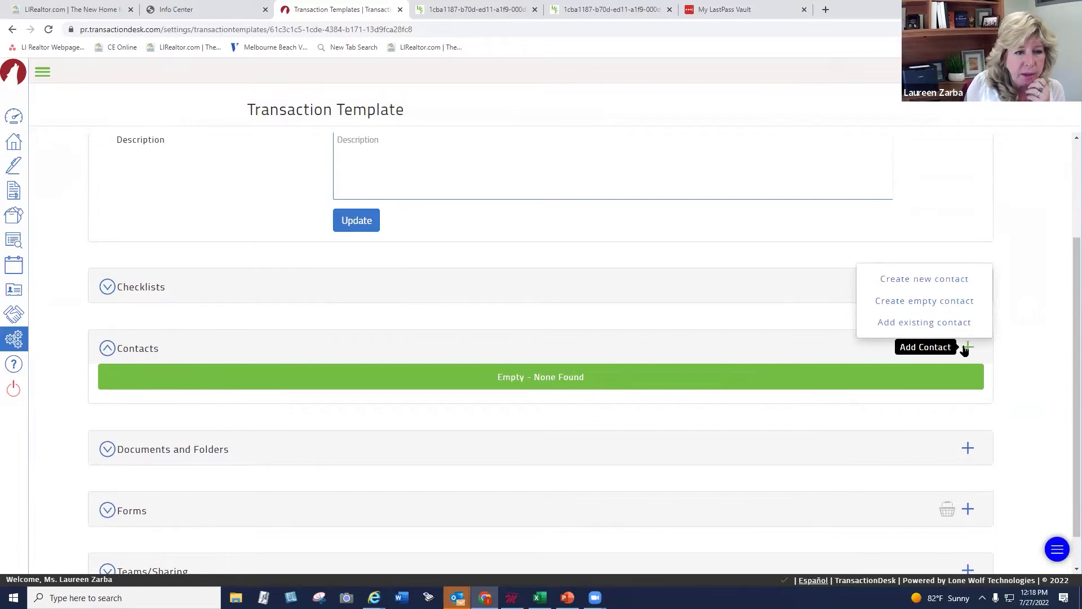
left_click(1001, 332)
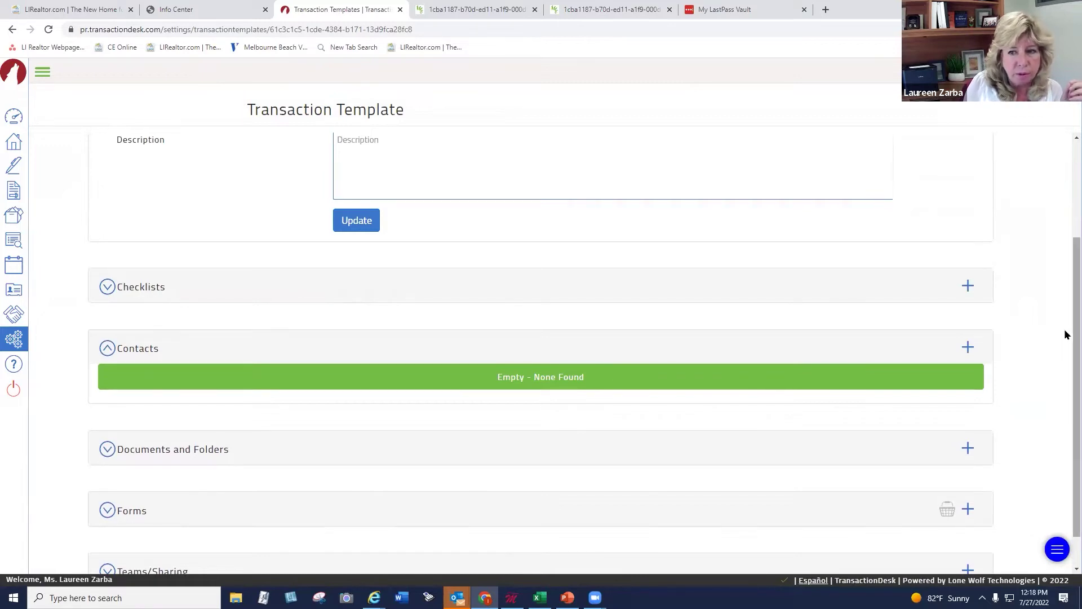
scroll(1063, 333, "down", 1)
scroll(1064, 343, "down", 1)
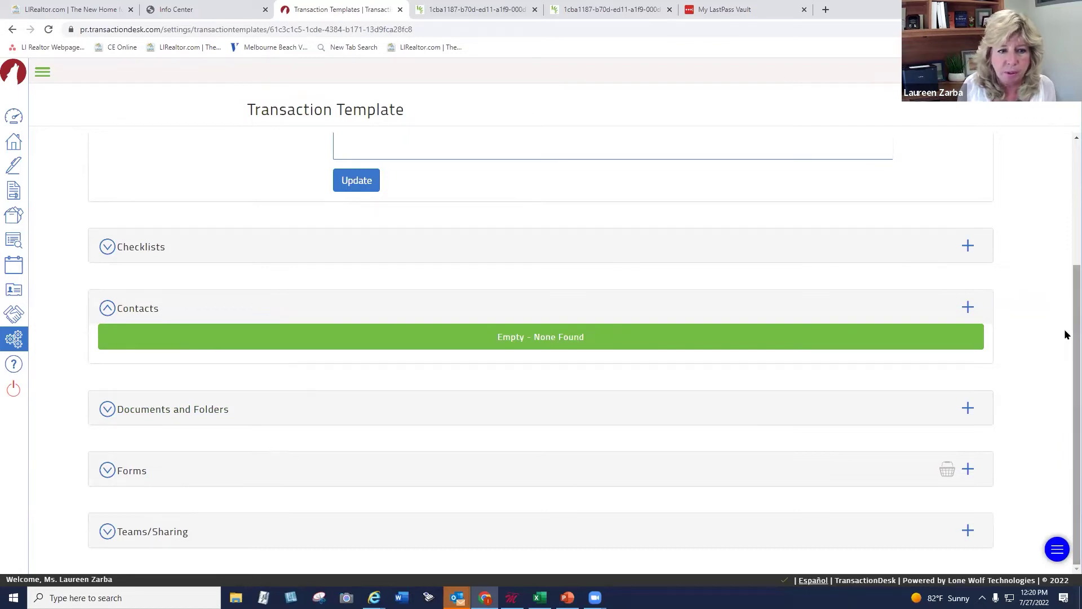
In the OneKey™ MLS folder, tick Agency Disclosure for Buyer and Seller and Lead Paint Disclosure - Sales
left_click(967, 471)
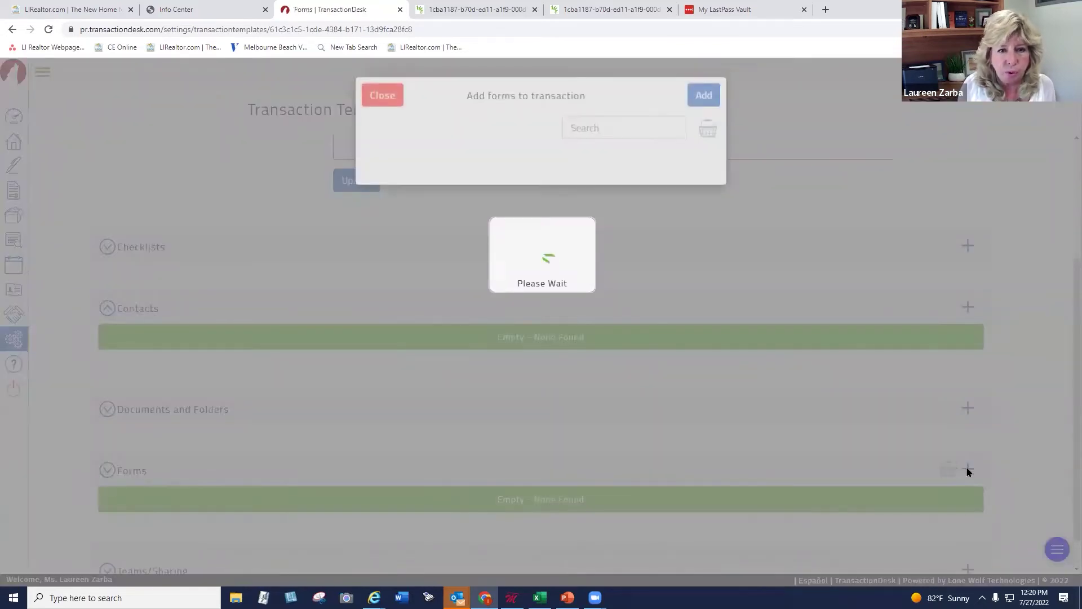
left_click(447, 245)
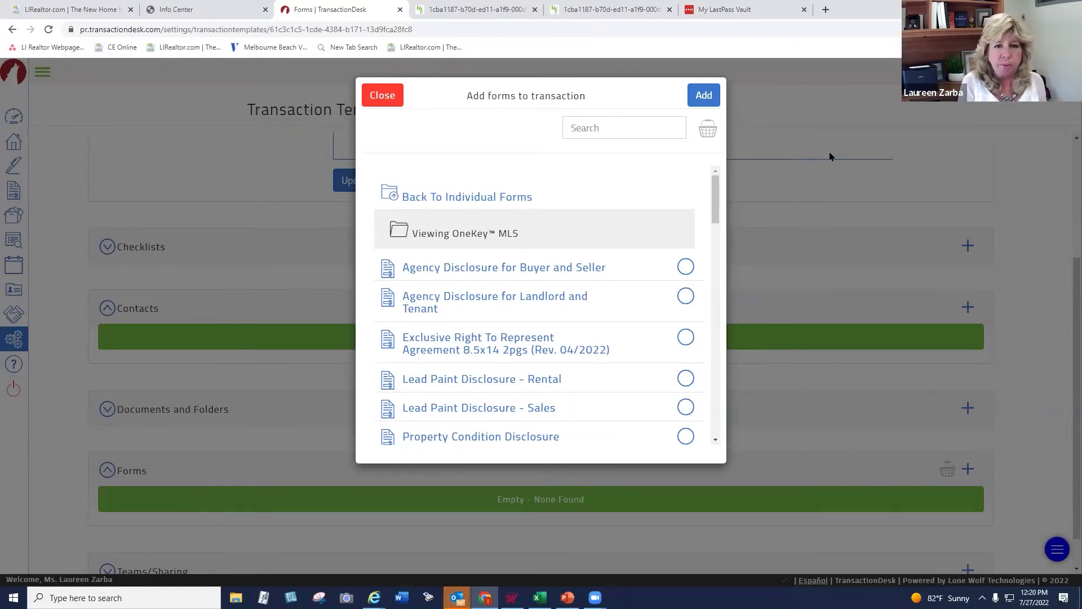
left_click(684, 268)
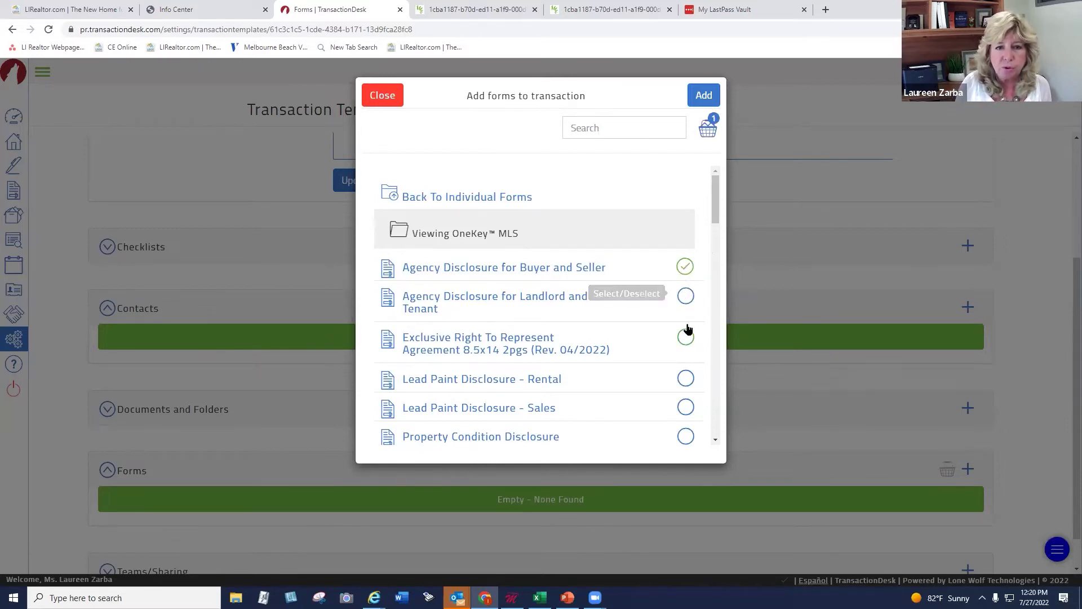
left_click(685, 407)
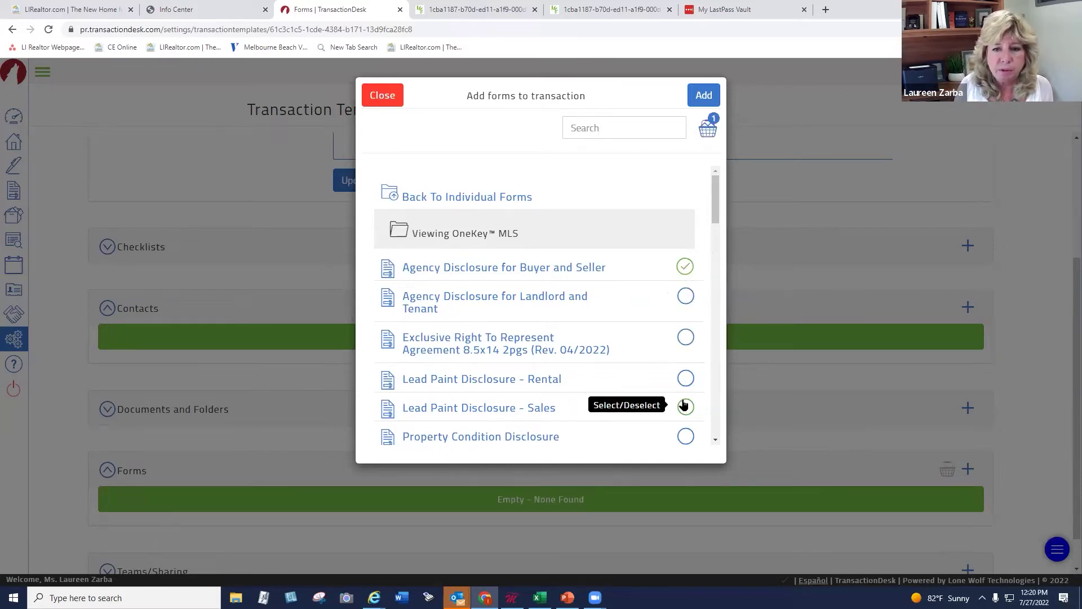
Also tick Seller Side fair housing, Exclusive Right To Sell and Stratus Residential Property Data, then add all five
scroll(715, 203, "down", 3)
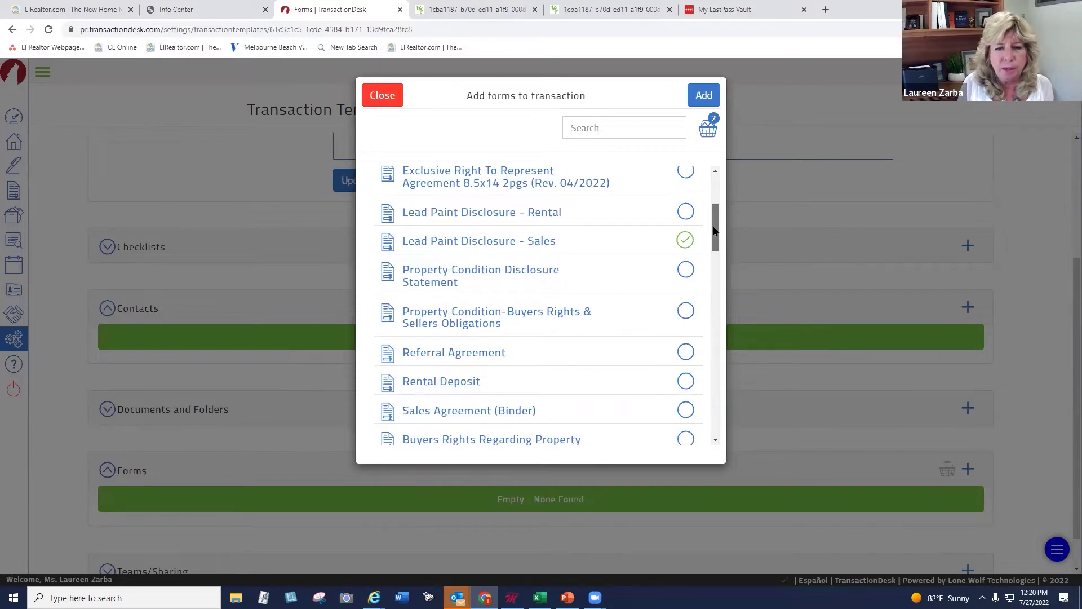
left_click_drag(714, 231, 707, 303)
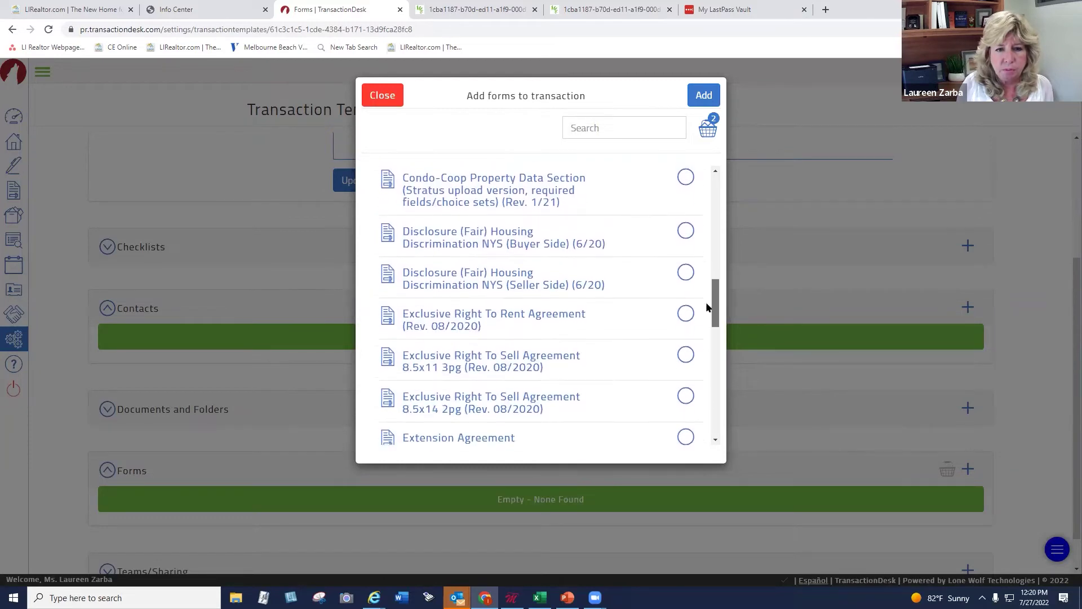
scroll(700, 296, "up", 1)
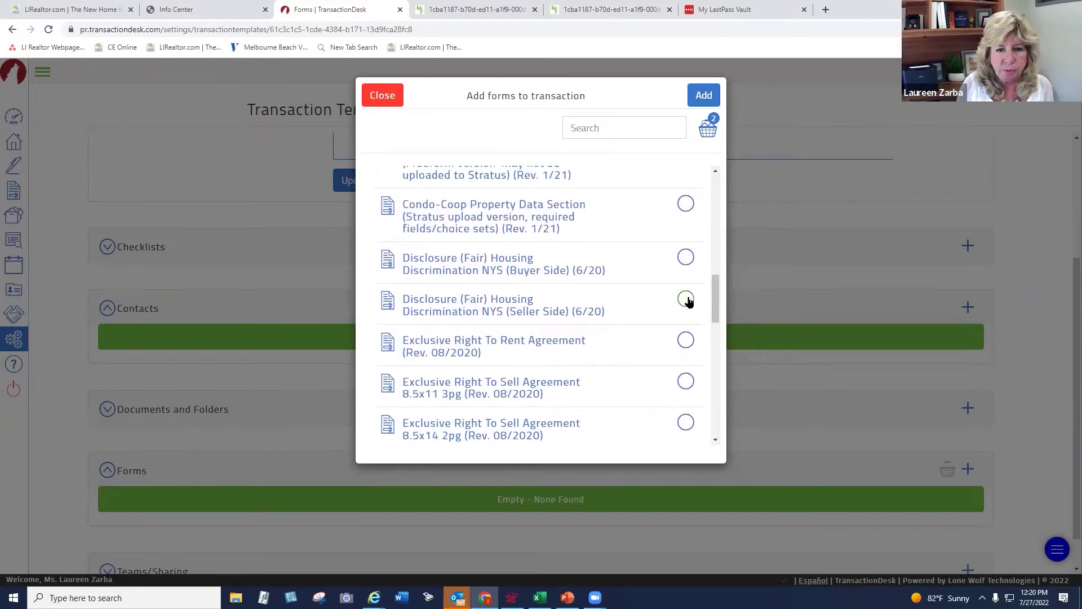
left_click(687, 300)
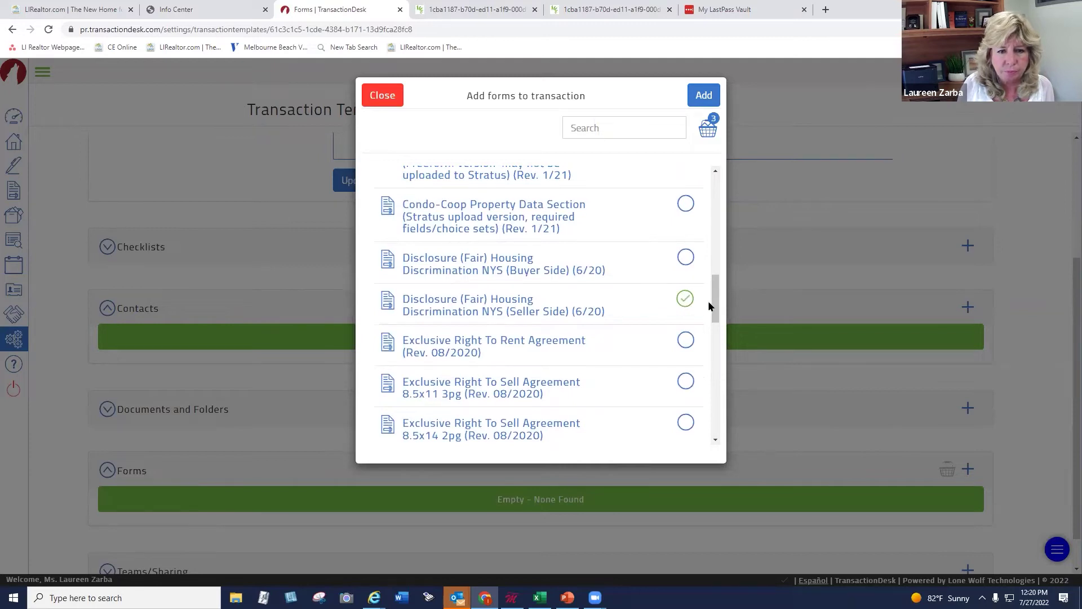
left_click(685, 383)
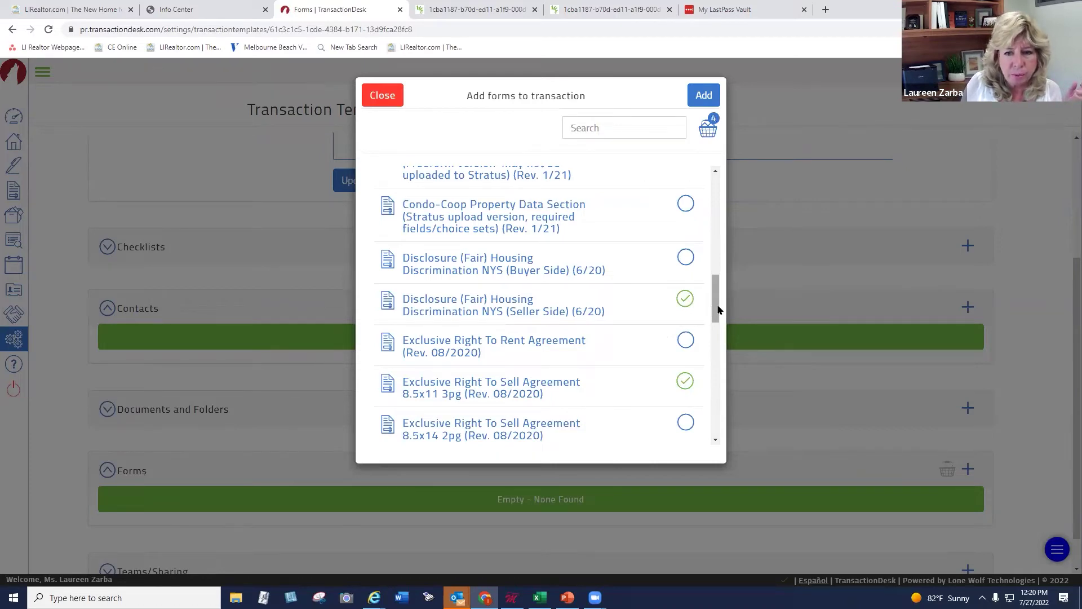
left_click_drag(712, 316, 712, 329)
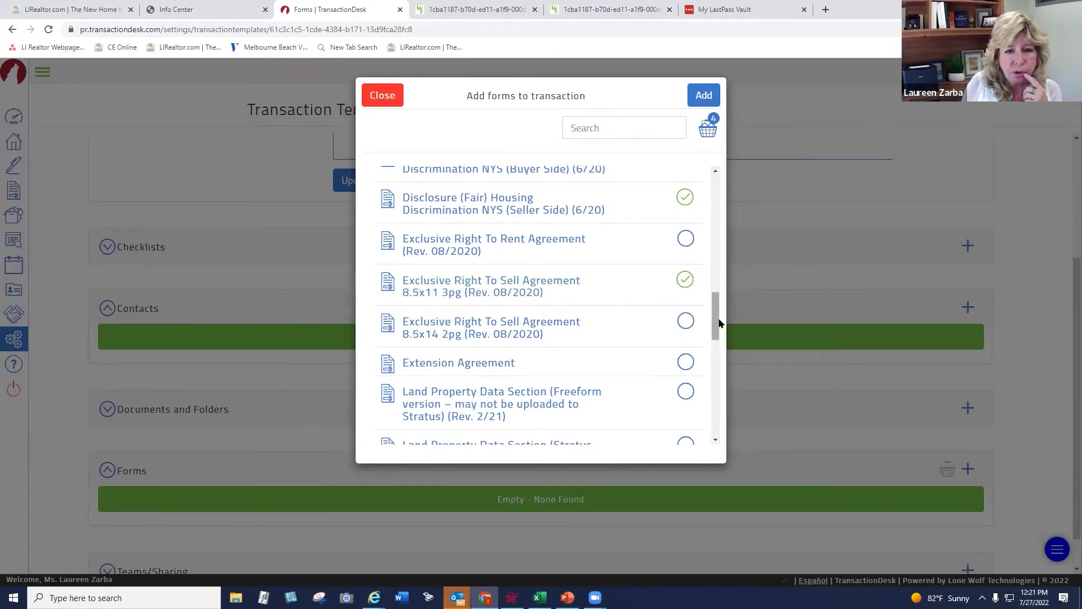
left_click_drag(718, 323, 715, 409)
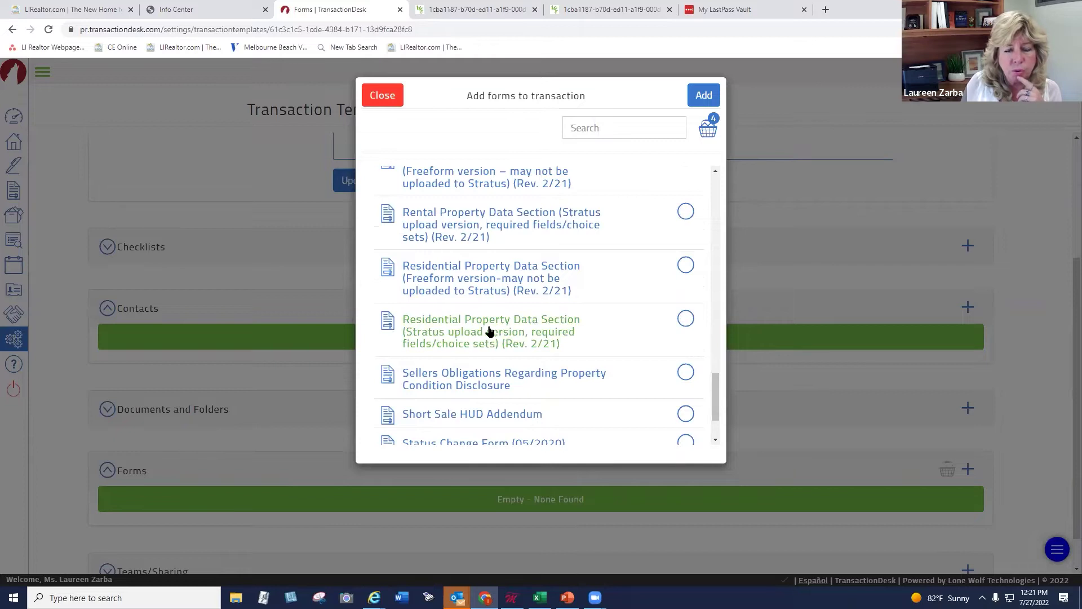
left_click(685, 318)
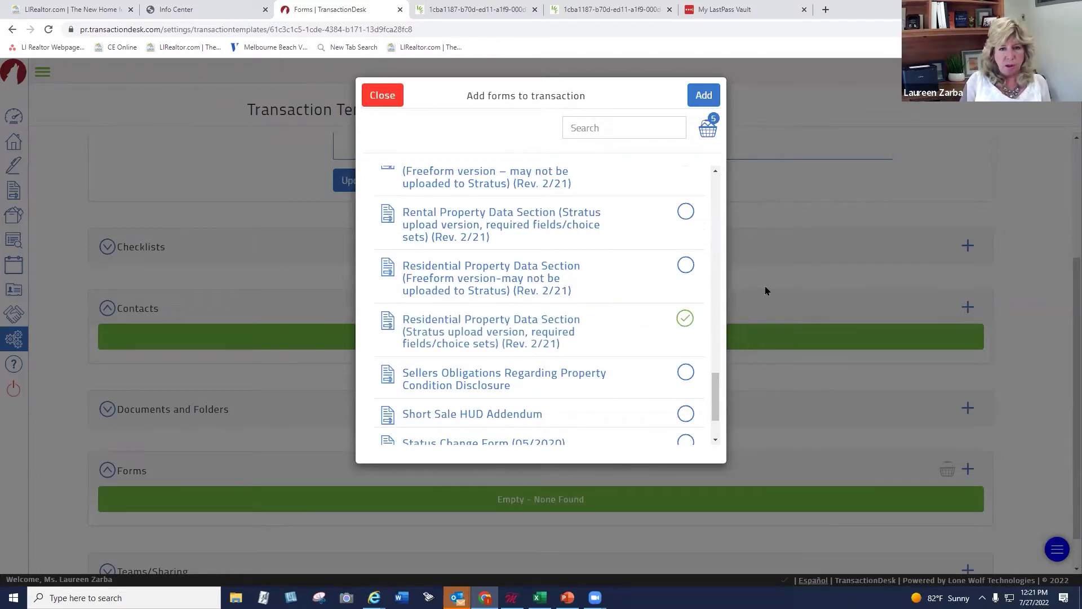
left_click(708, 100)
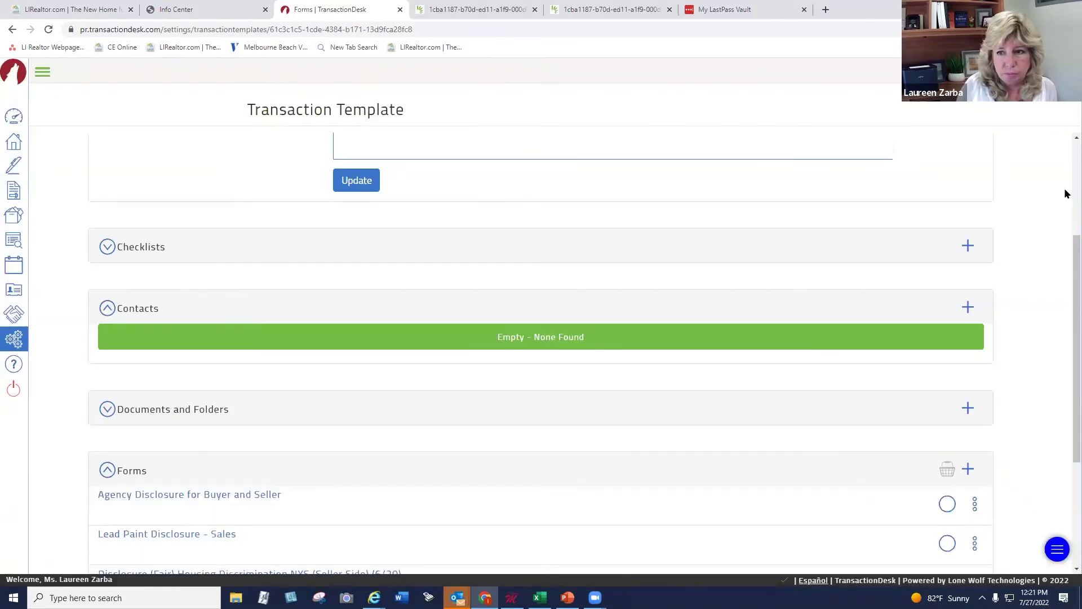
Scroll through the five added forms, then return to the Settings overview
scroll(1065, 298, "down", 3)
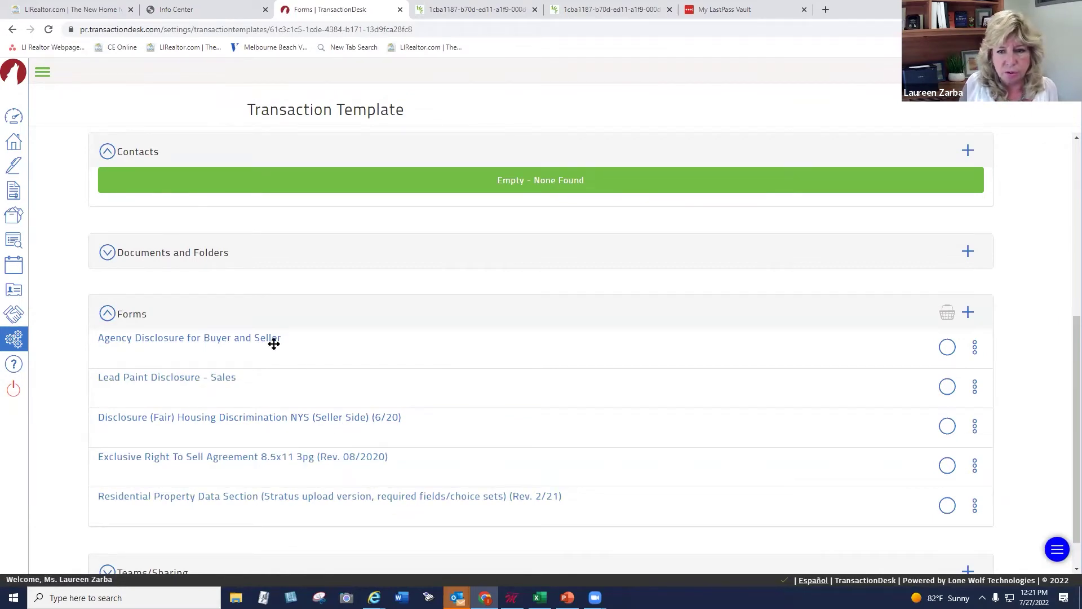
scroll(1064, 363, "down", 1)
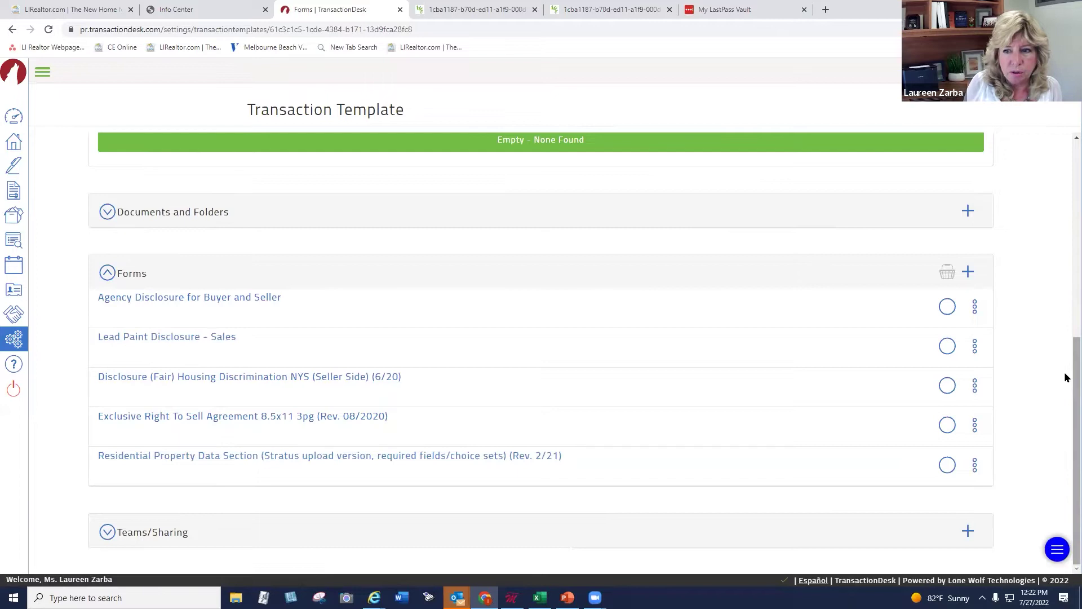
scroll(1064, 370, "up", 8)
scroll(1047, 218, "down", 5)
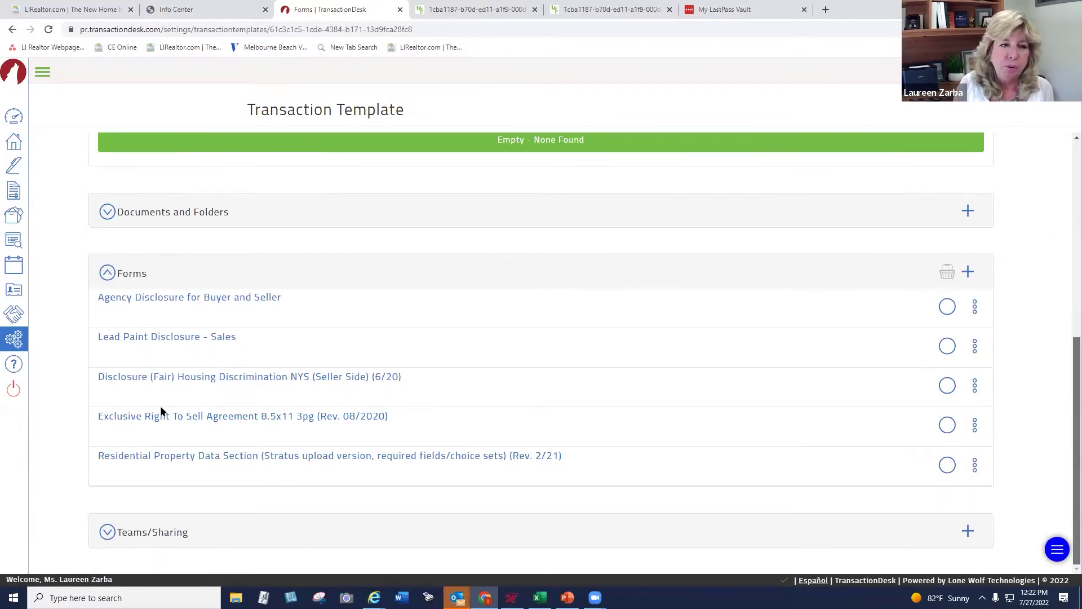
left_click(9, 341)
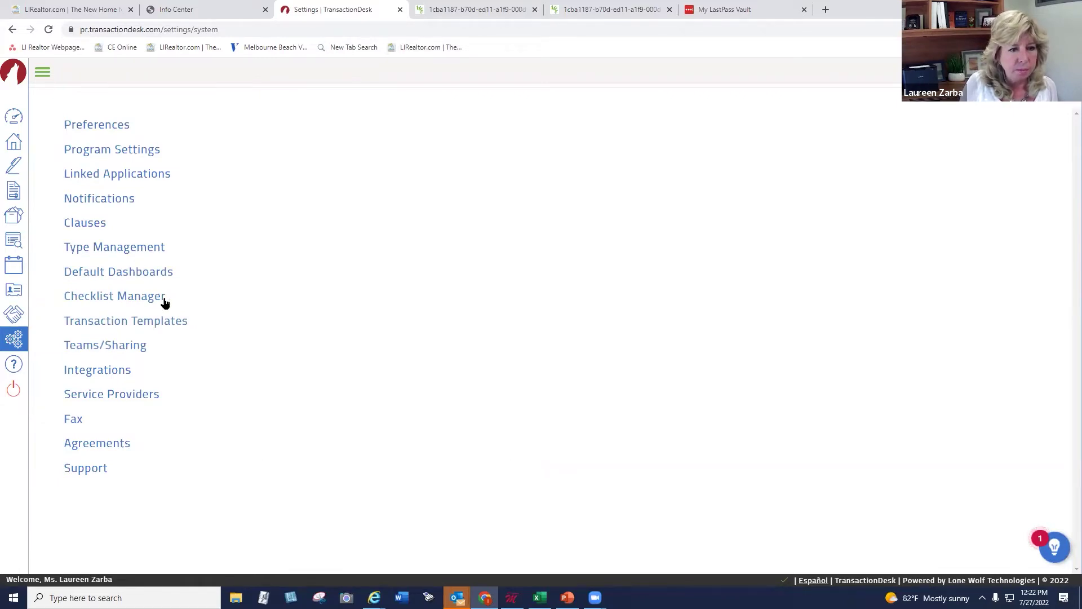
left_click(131, 320)
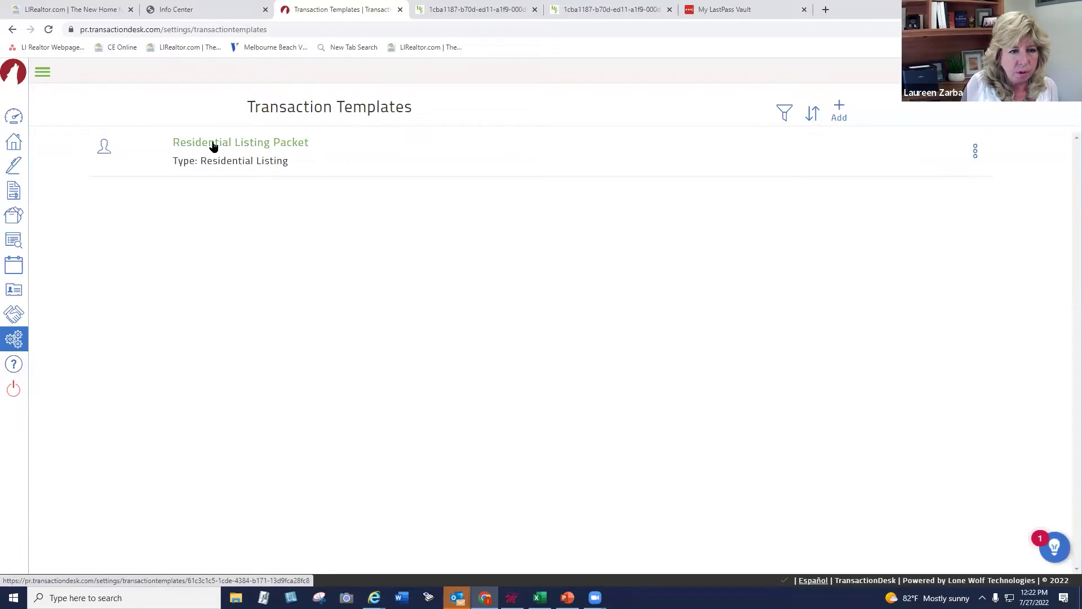
left_click(13, 338)
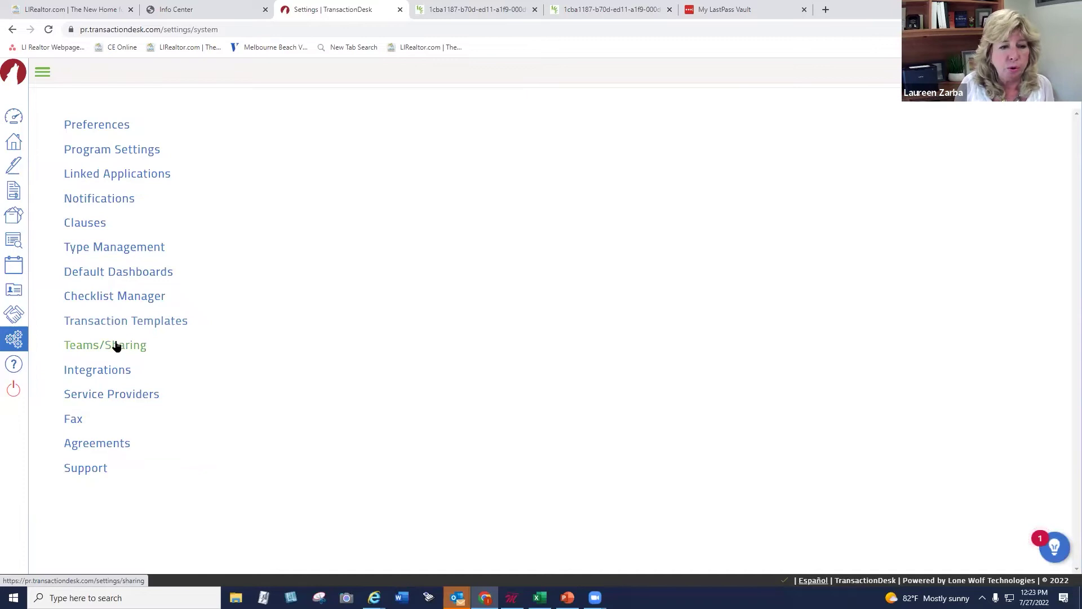
In Teams/Sharing, create and save a new group named '123 Sharing Group'
left_click(114, 345)
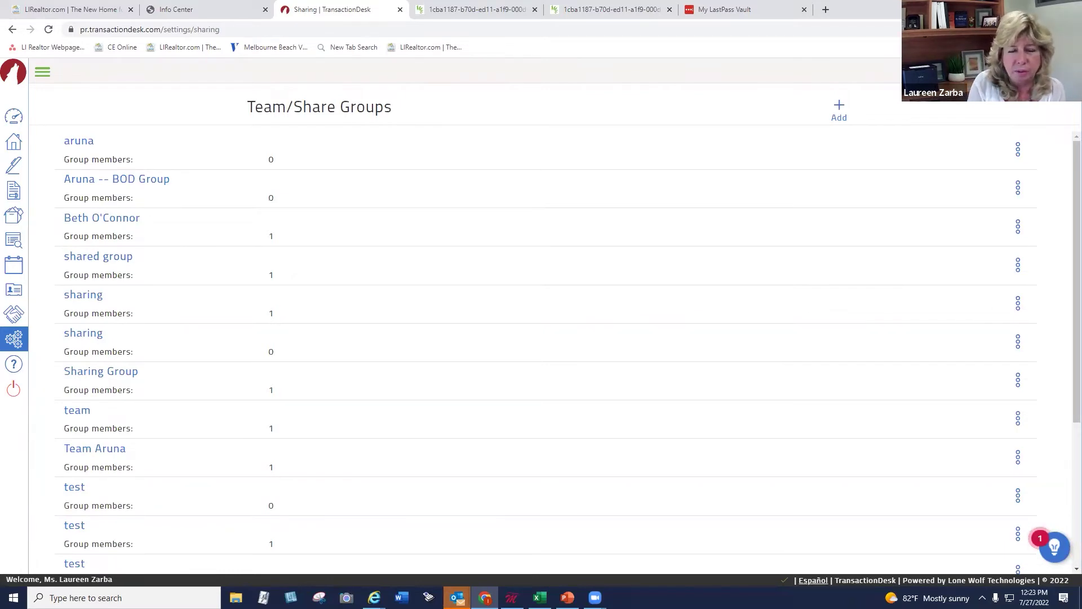
left_click(840, 105)
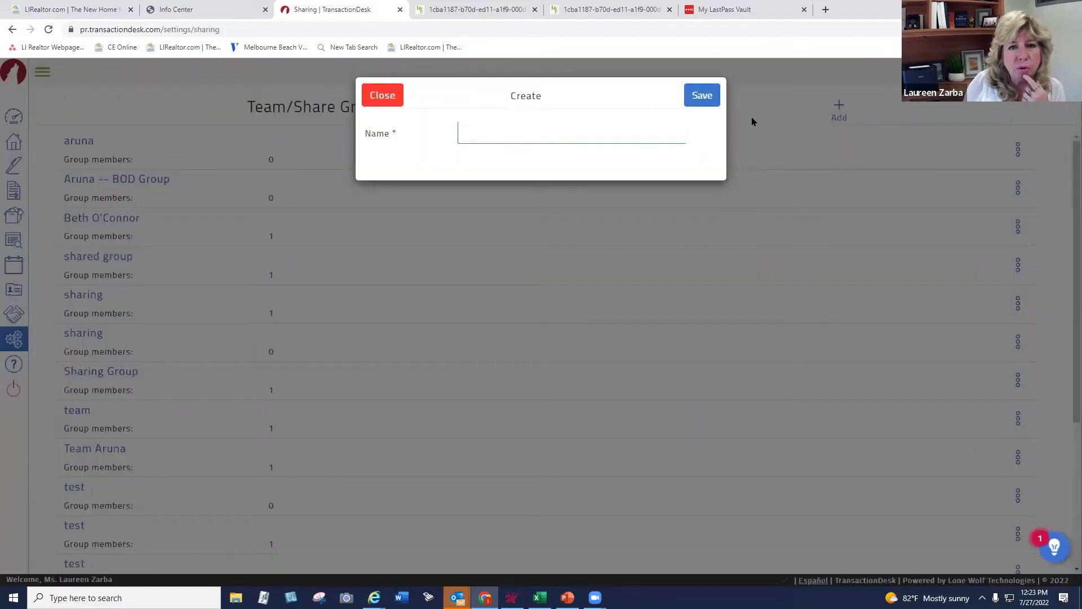
left_click(498, 136)
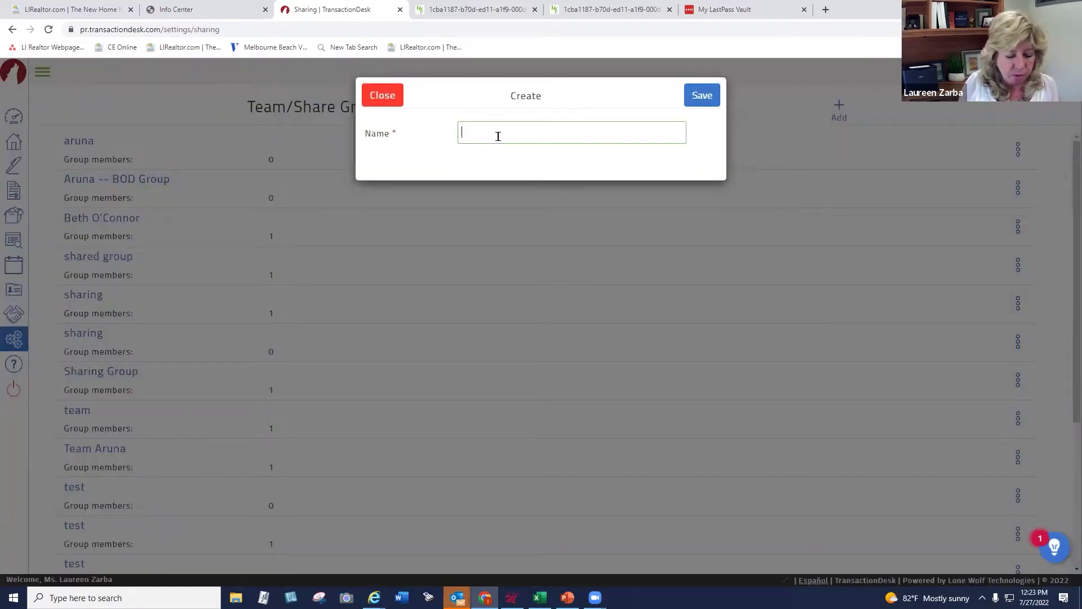
type("12")
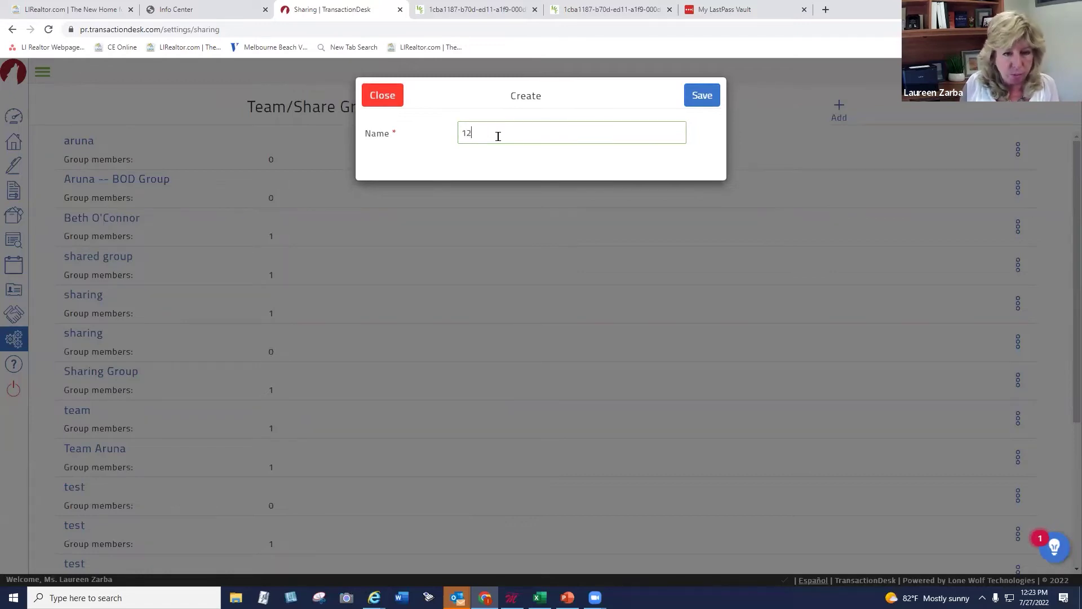
type("3 Sh")
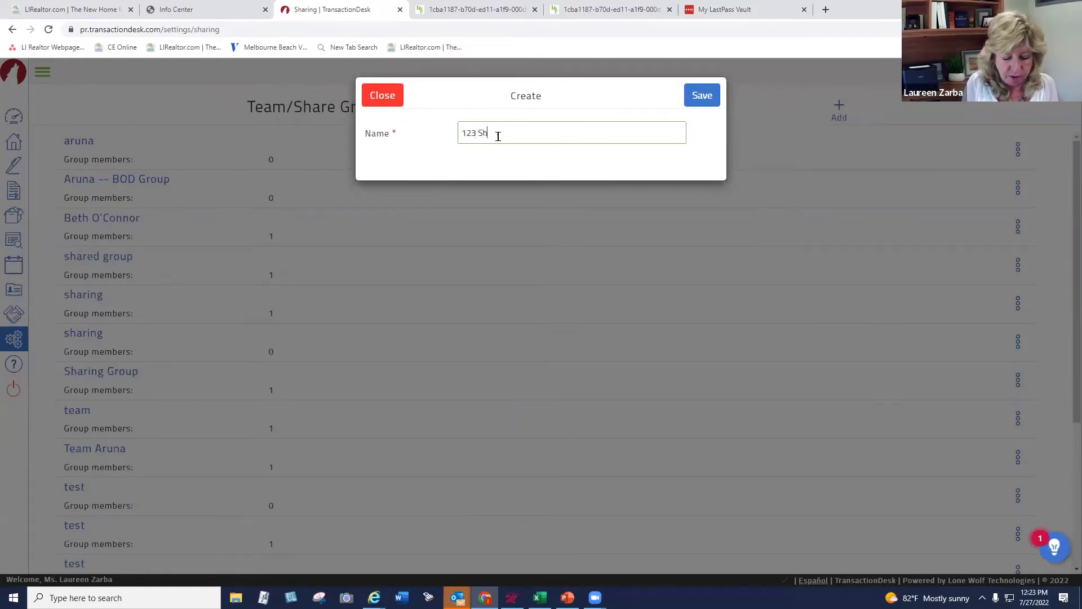
type("aring Group")
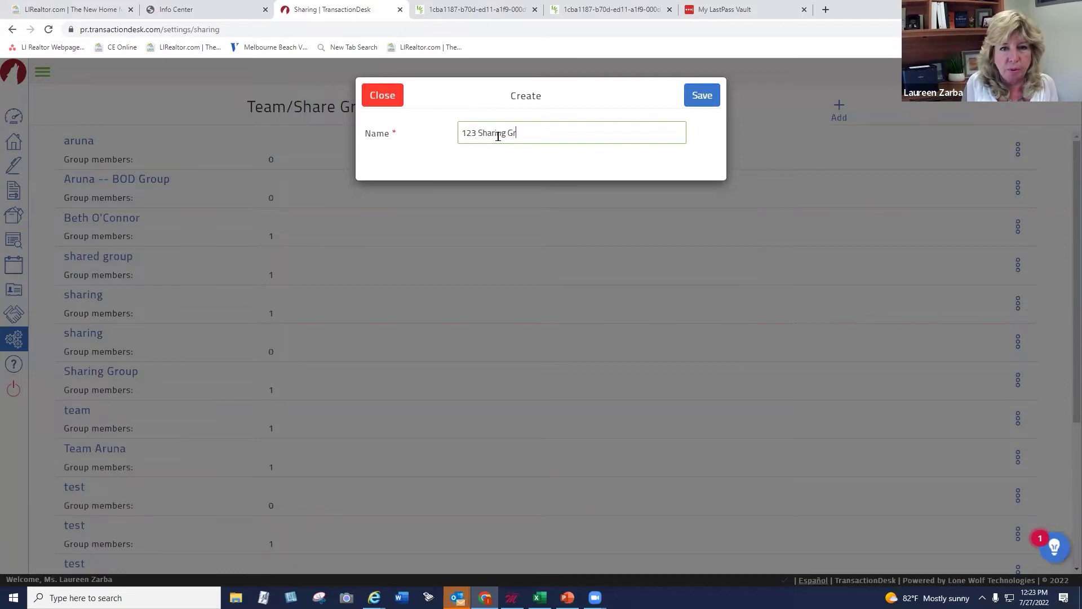
left_click(713, 94)
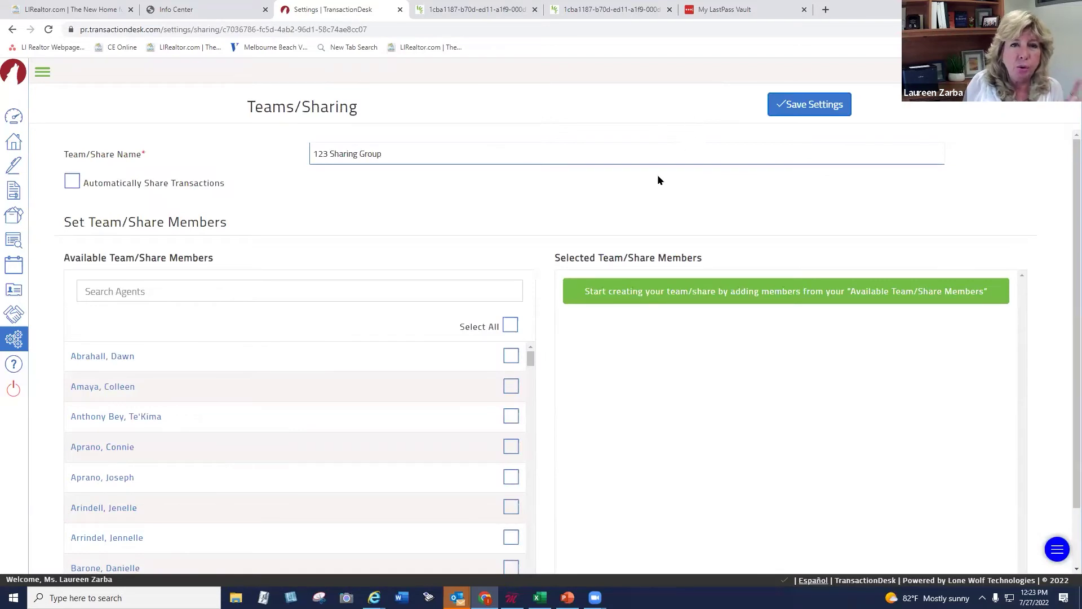
Browse the Available Team/Share Members list, leaving no members selected
scroll(1065, 186, "down", 2)
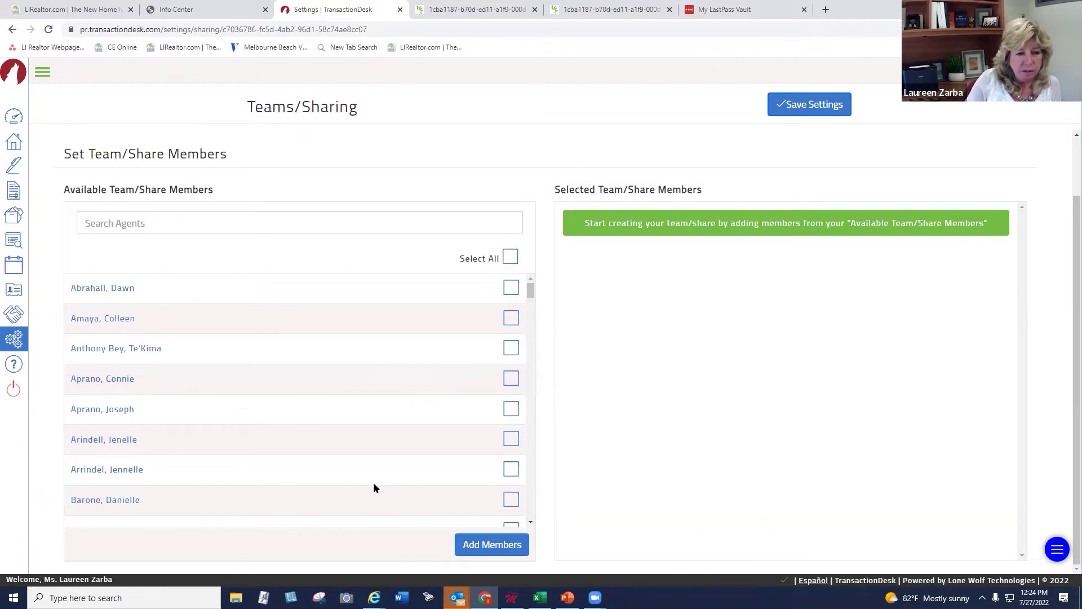
left_click(532, 522)
left_click(532, 521)
left_click(532, 522)
left_click(532, 522)
left_click(531, 522)
left_click(531, 523)
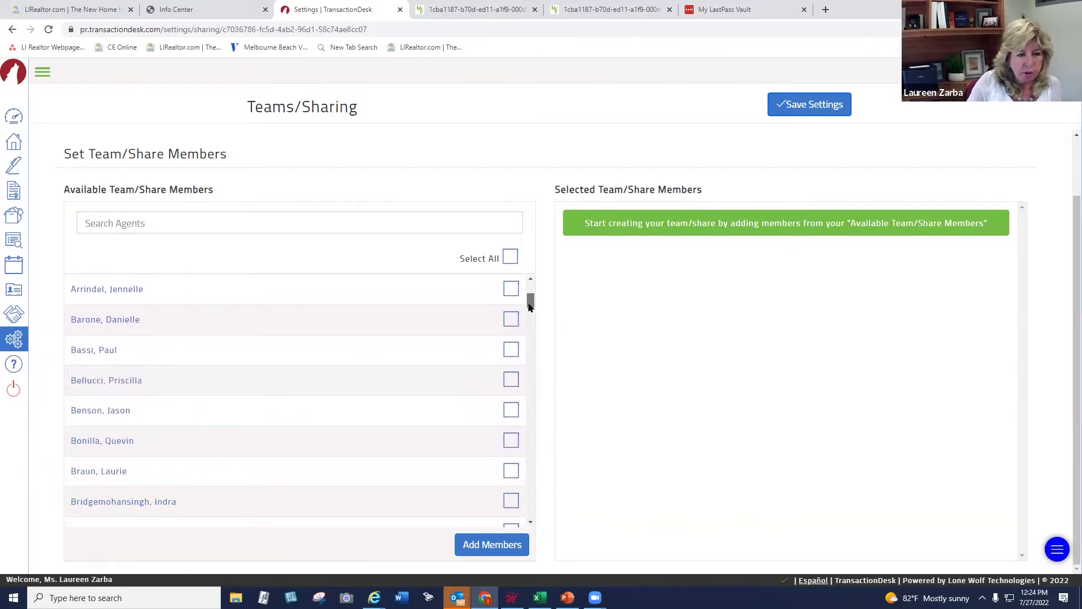
scroll(533, 293, "down", 1)
Add the first listed agent to 123 Sharing Group with Full transaction permissions and save
scroll(533, 292, "up", 5)
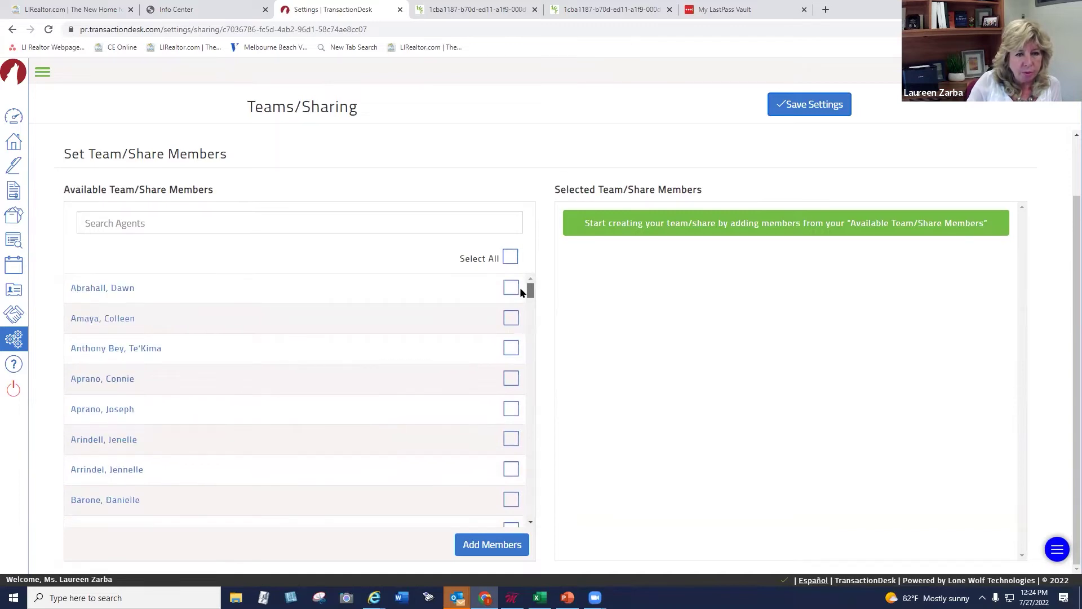
left_click(511, 288)
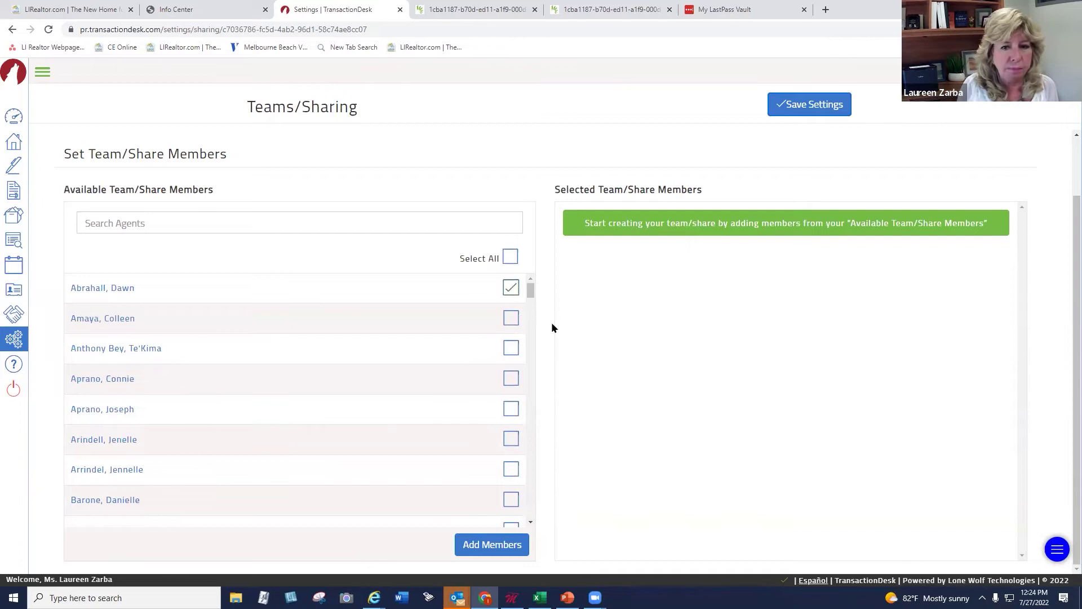
left_click(489, 547)
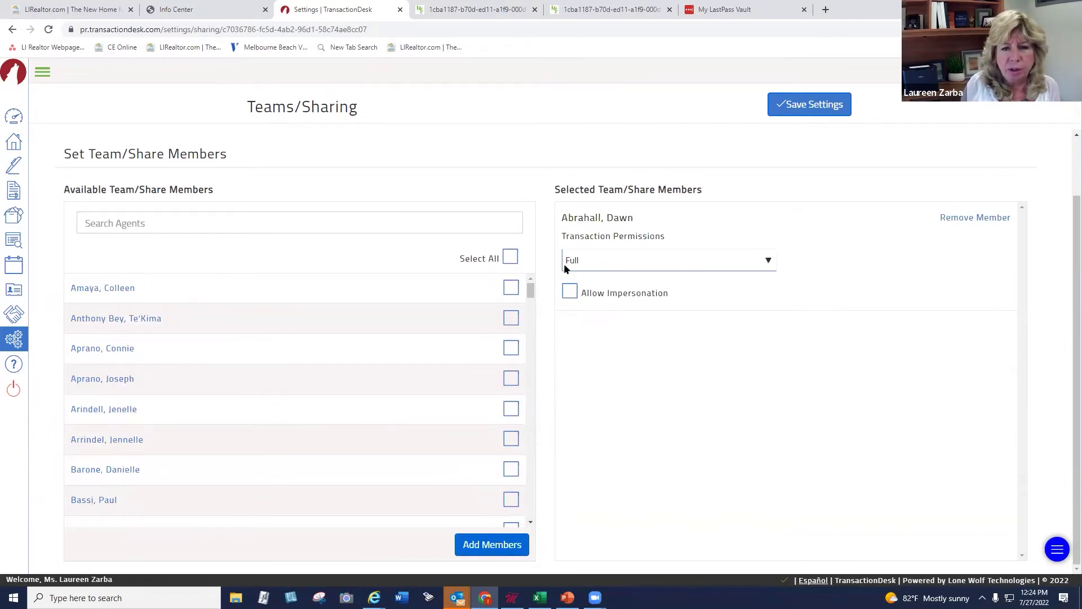
left_click(612, 262)
left_click(612, 262)
left_click(612, 262)
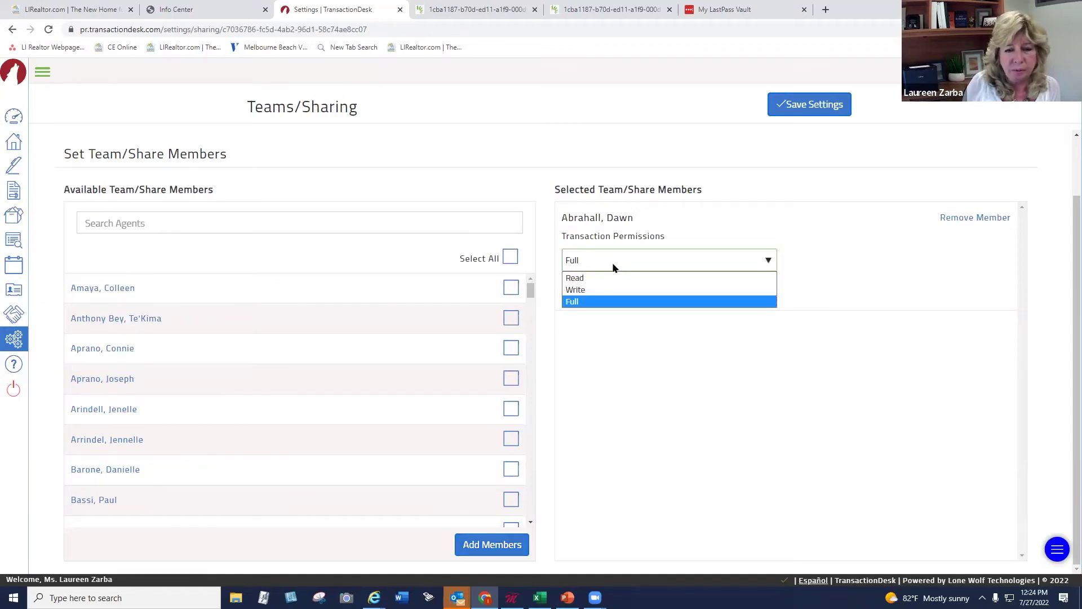
left_click(613, 264)
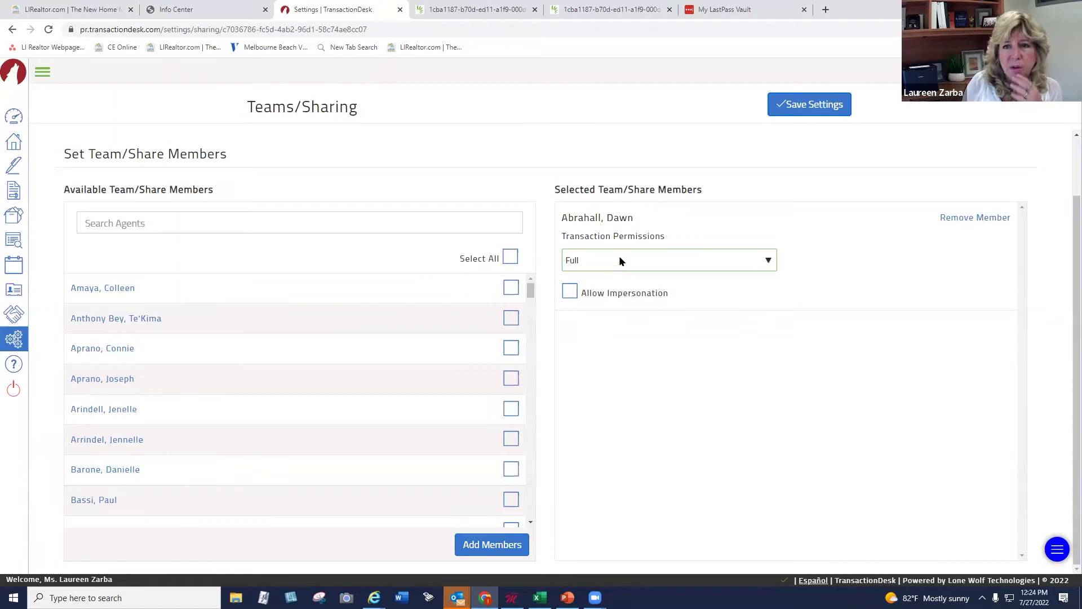
left_click(788, 113)
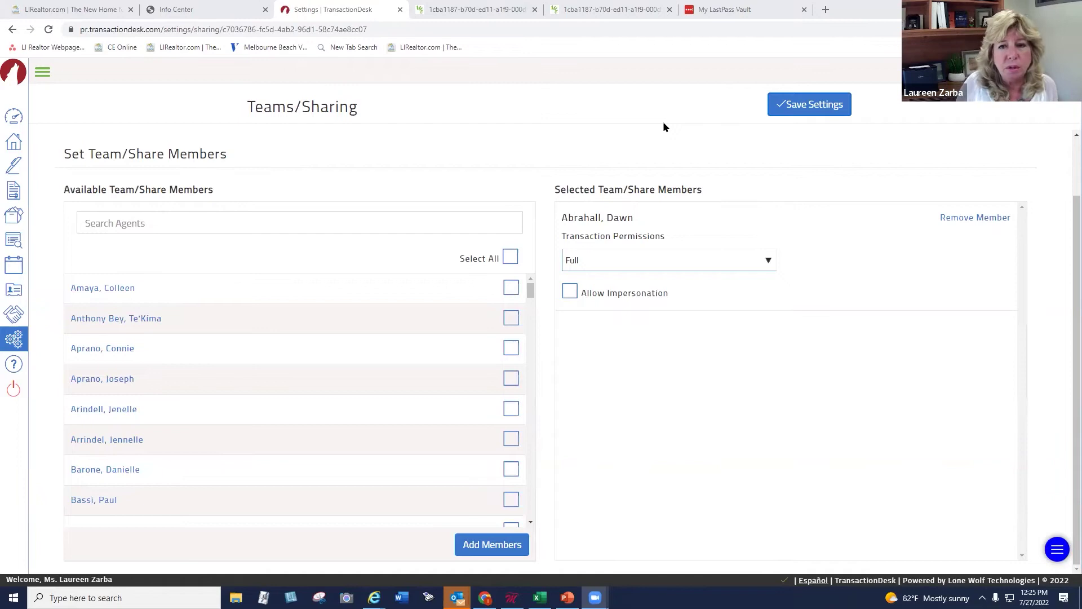
Return to the Transactions page listing all 240 transactions via the Home icon
left_click(12, 142)
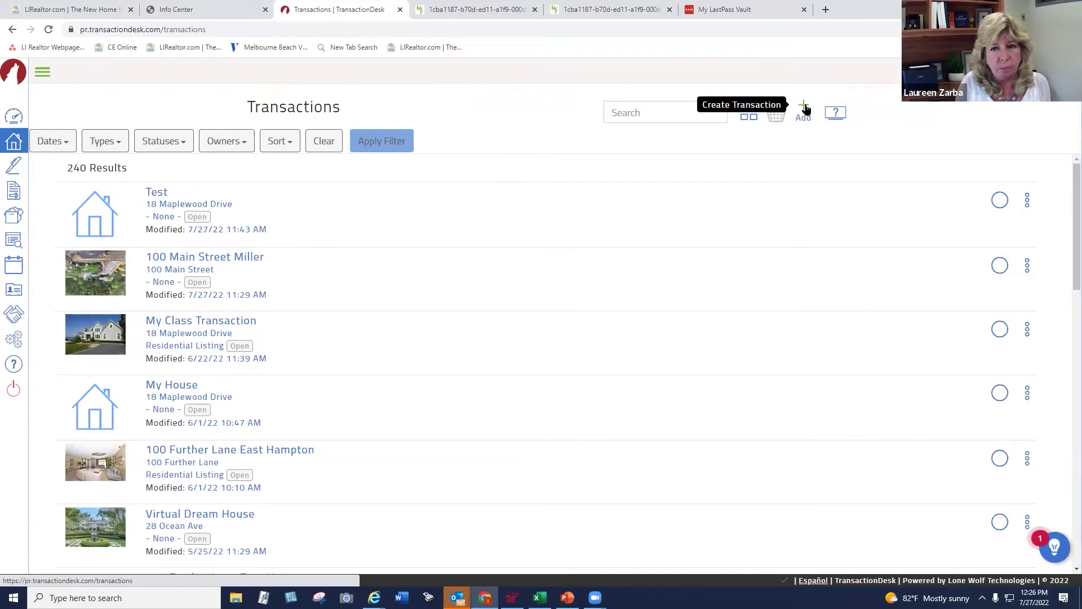
Start a new transaction named 'Virtual Transaction for Demo' using the Residential Listing Packet template
left_click(803, 107)
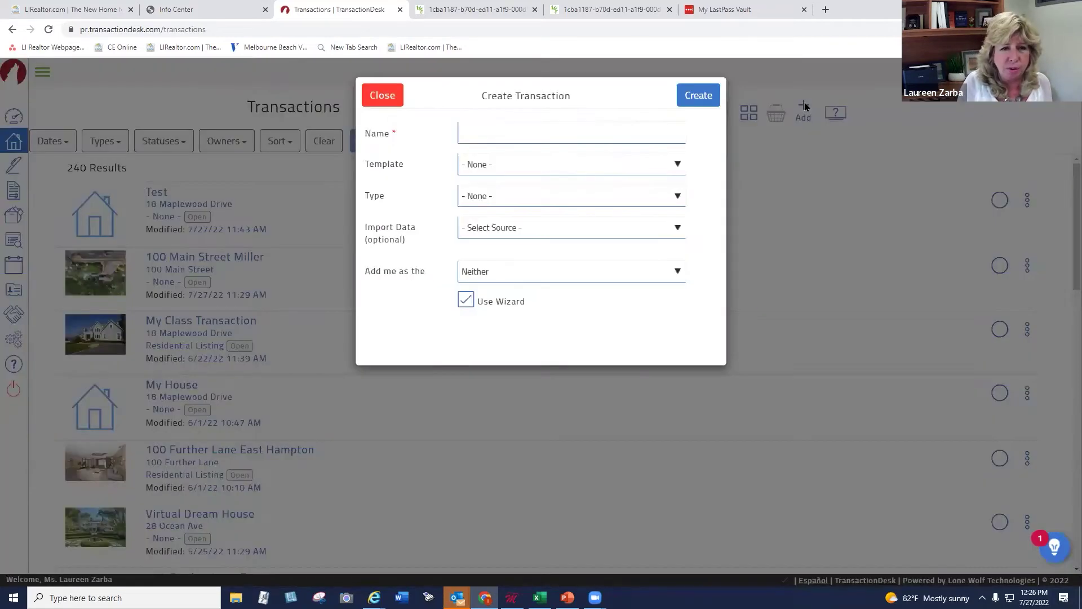
left_click(485, 135)
type("Vir")
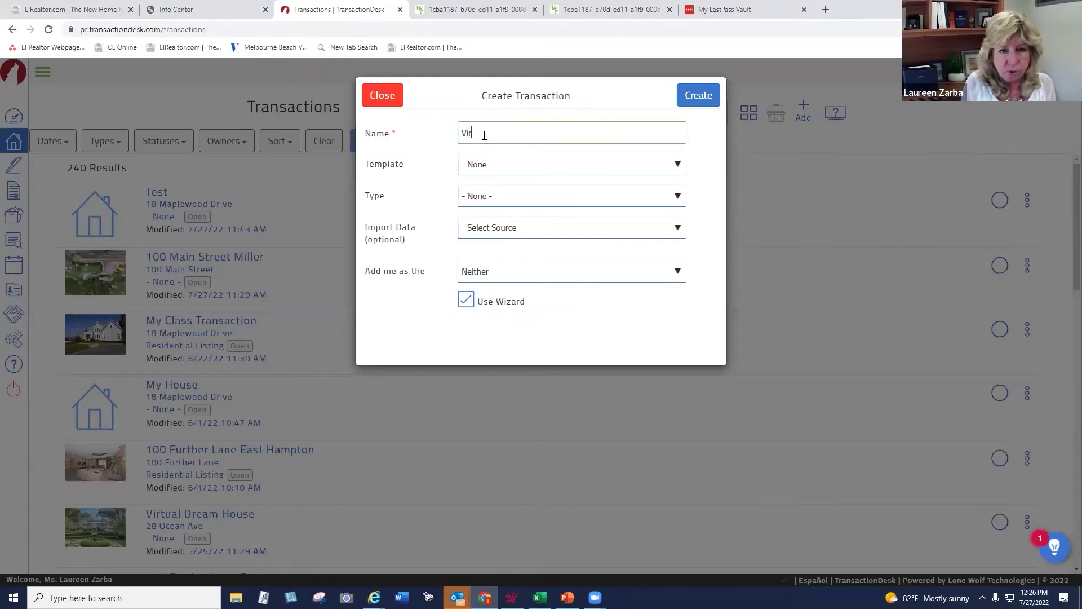
type("tual Tr")
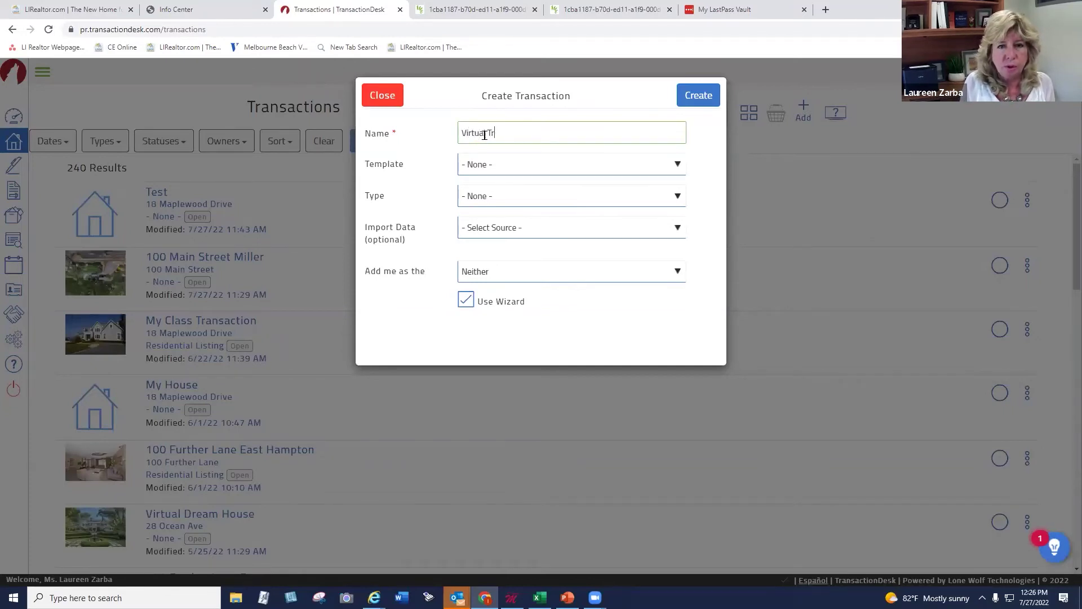
type("ansactio")
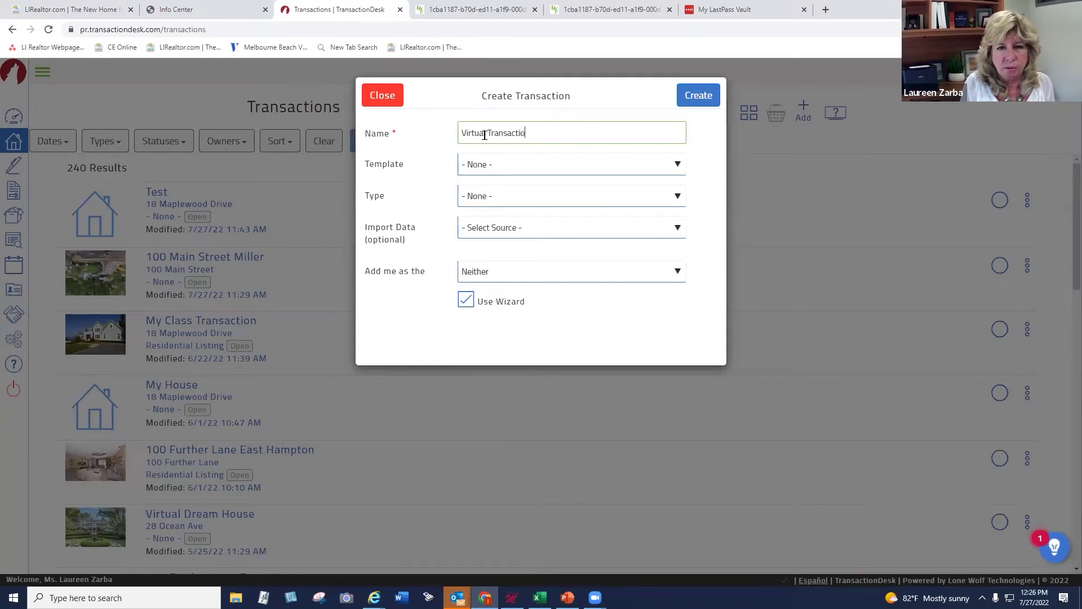
type("n for Demo")
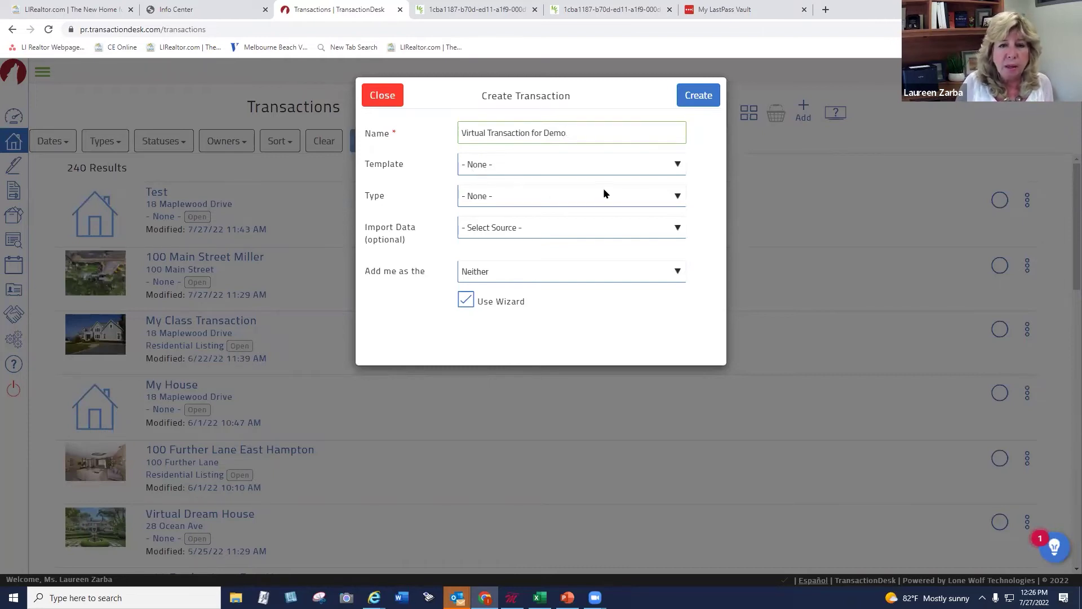
left_click(660, 164)
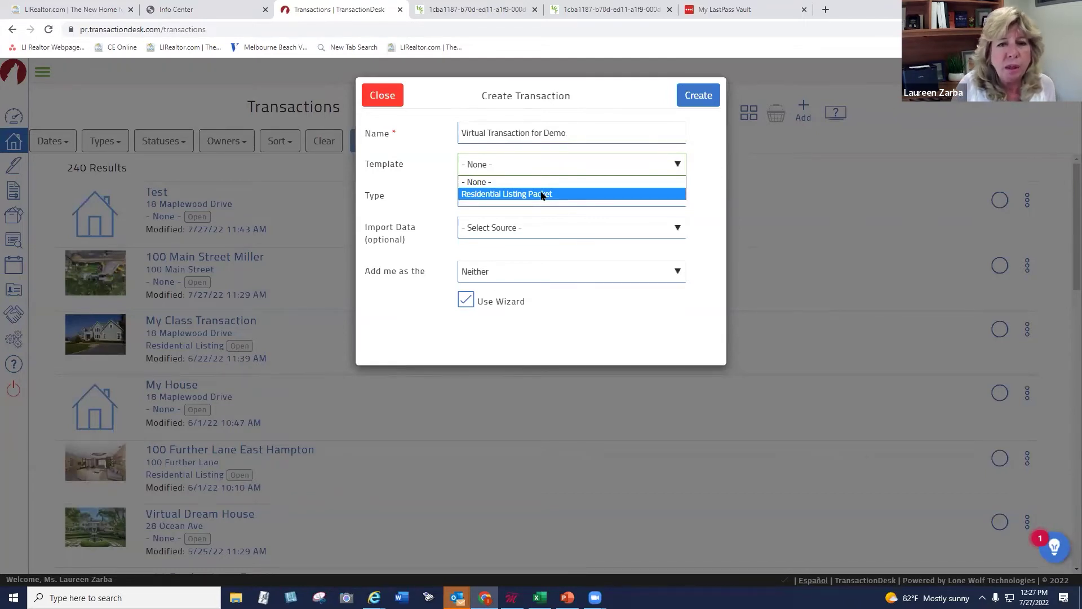
left_click(541, 194)
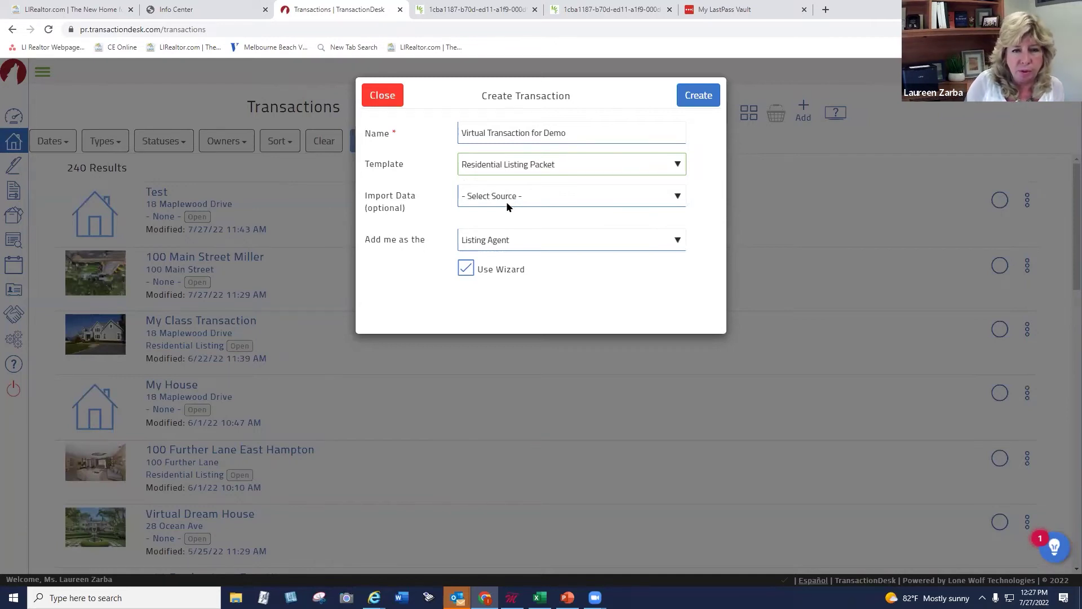
Set 'Add me as the' role to Listing Agent
left_click(493, 241)
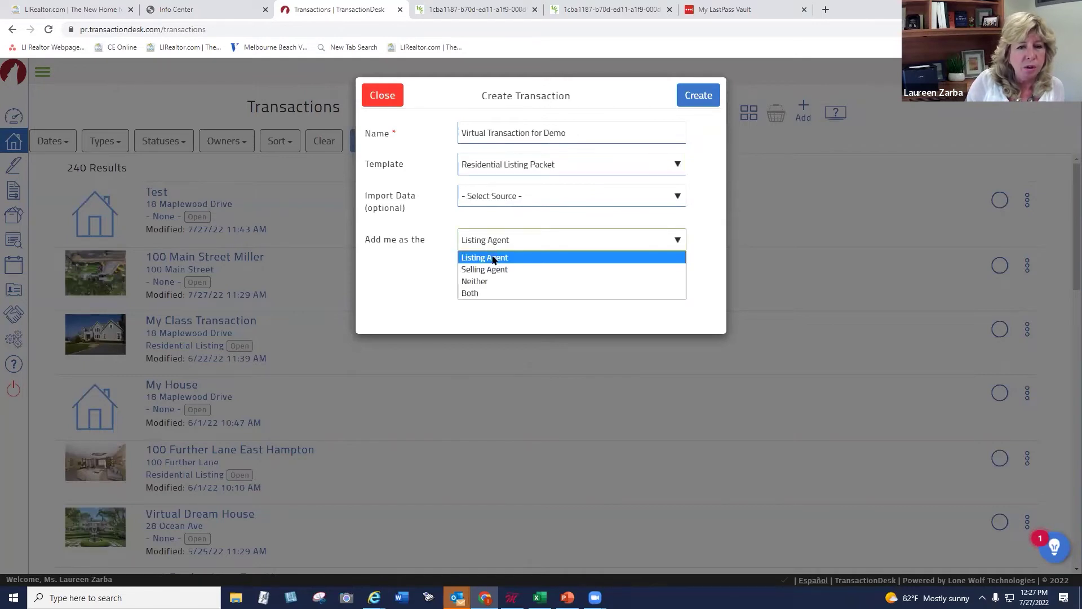
left_click(491, 269)
left_click(492, 246)
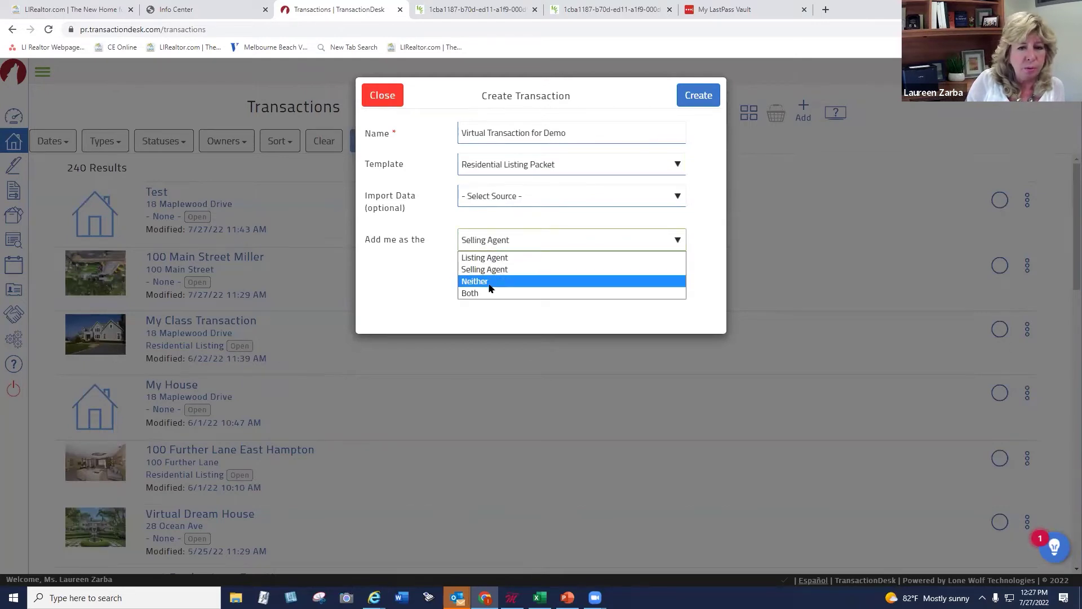
left_click(488, 293)
left_click(491, 248)
left_click(490, 248)
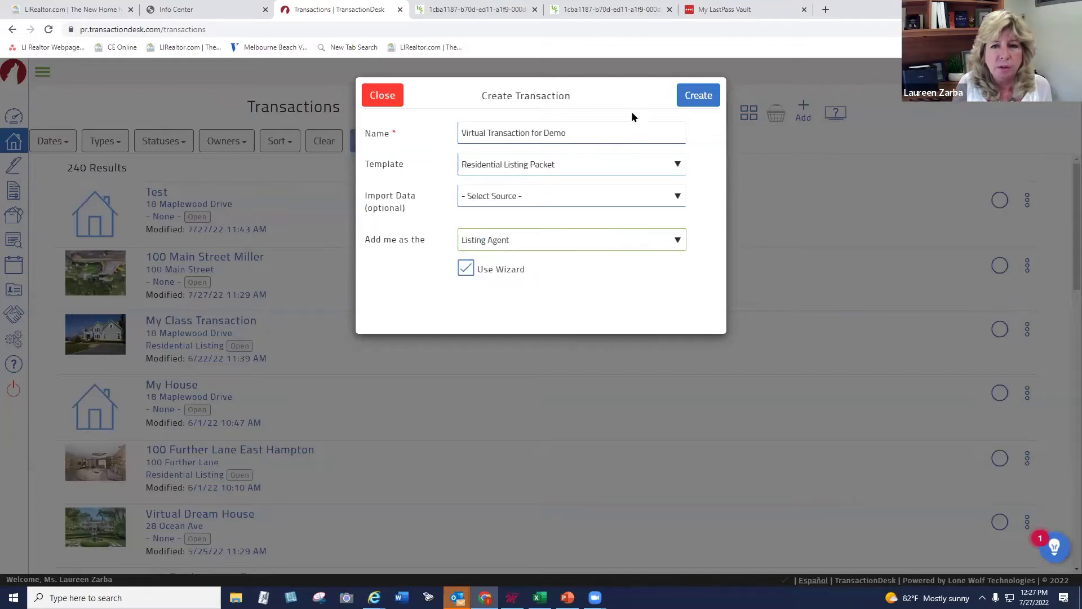
Create the transaction and attach House Pic from the Pictures folder as its photo
left_click(698, 100)
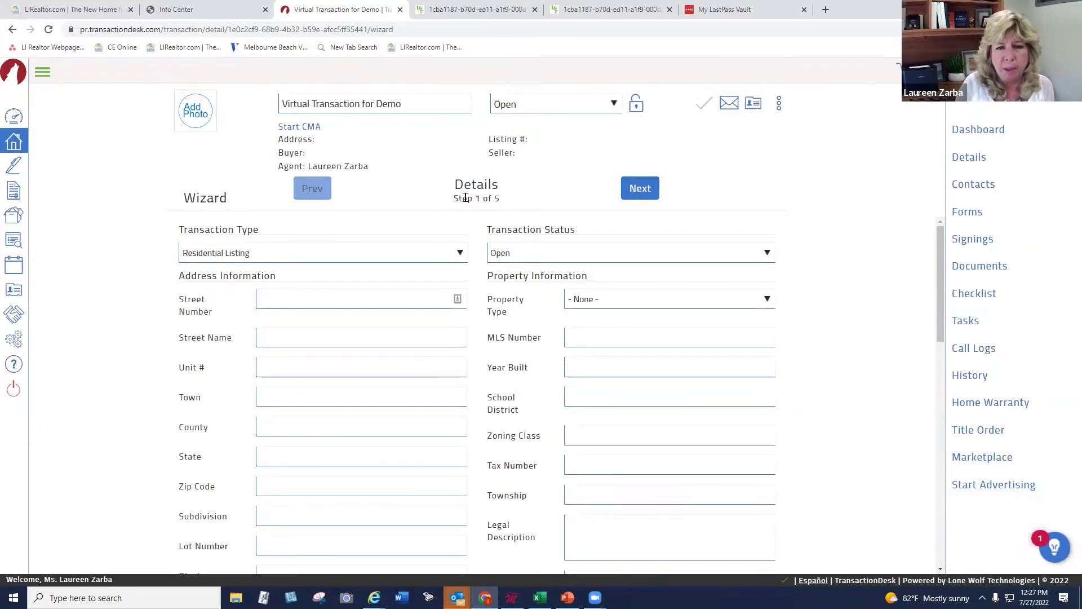
left_click_drag(453, 198, 508, 205)
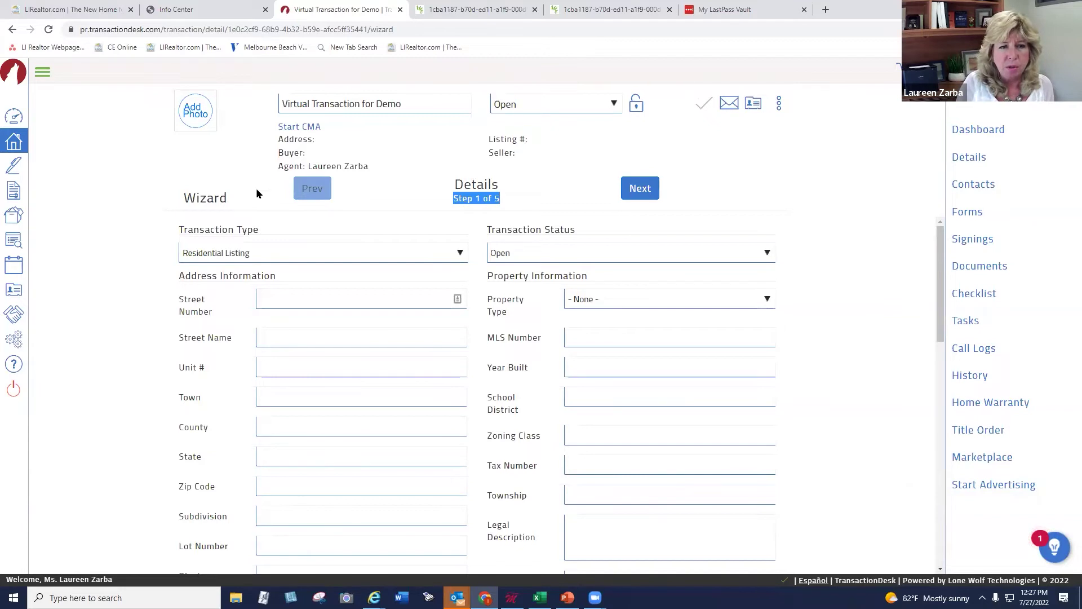
left_click(197, 110)
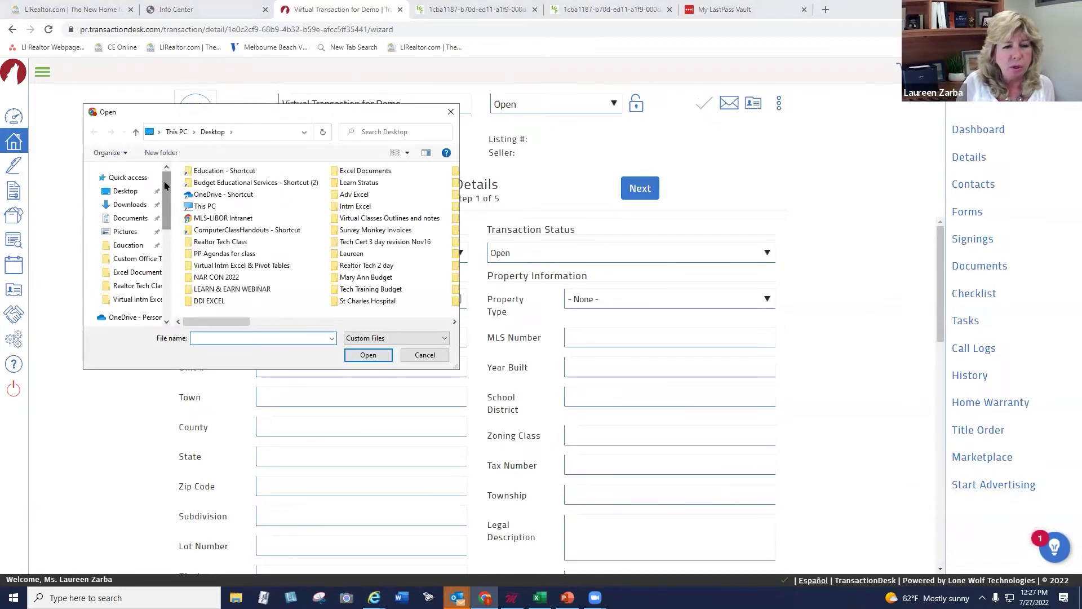
left_click(144, 232)
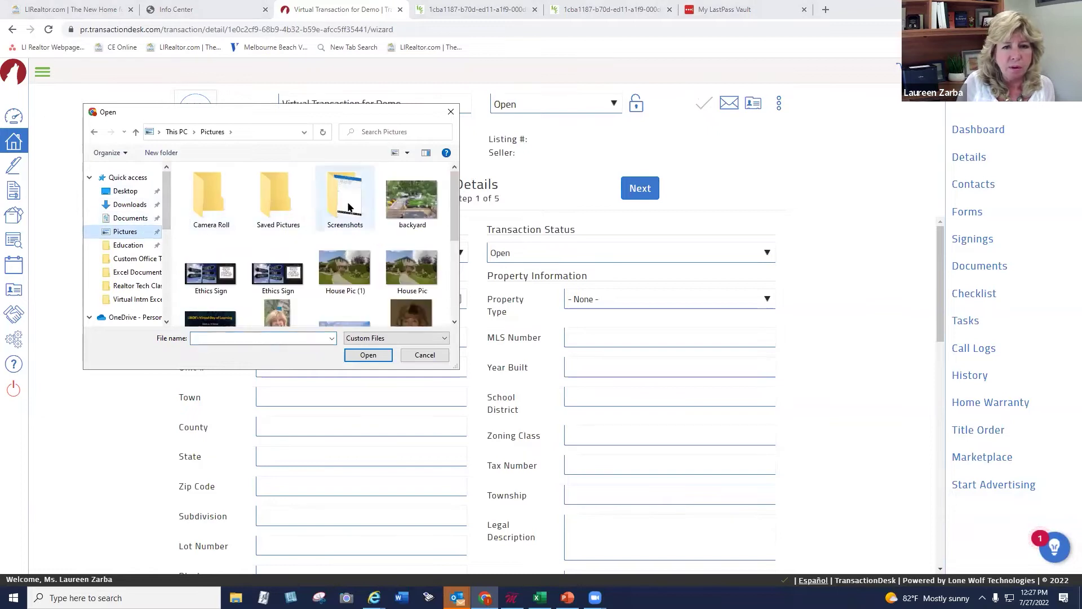
left_click(409, 259)
left_click(369, 353)
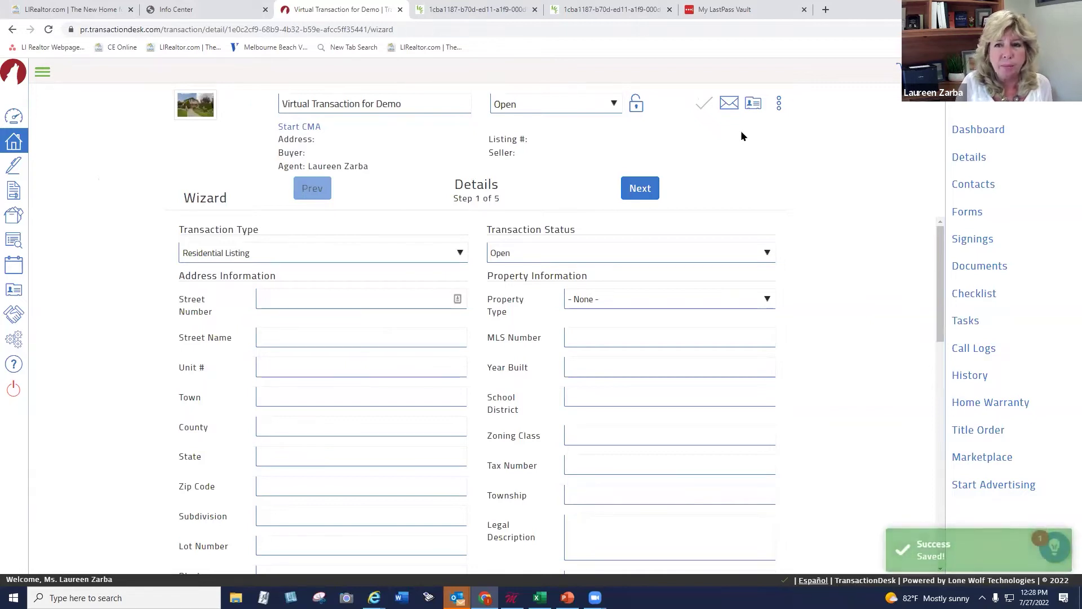
mouse_move(199, 107)
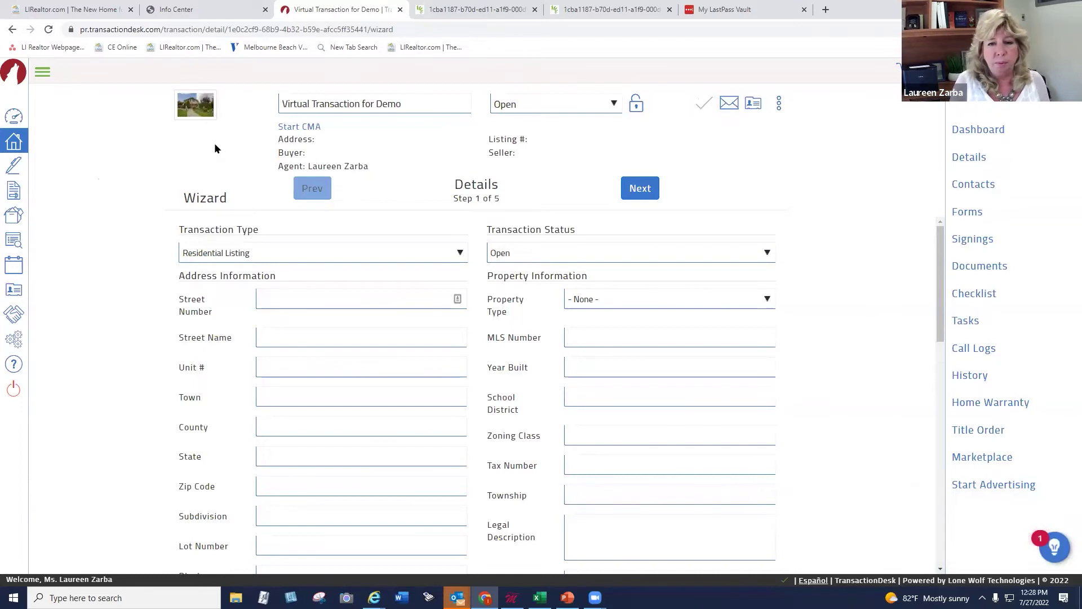
Enter the property's street number, street name, town, county, state and zip code
left_click(292, 301)
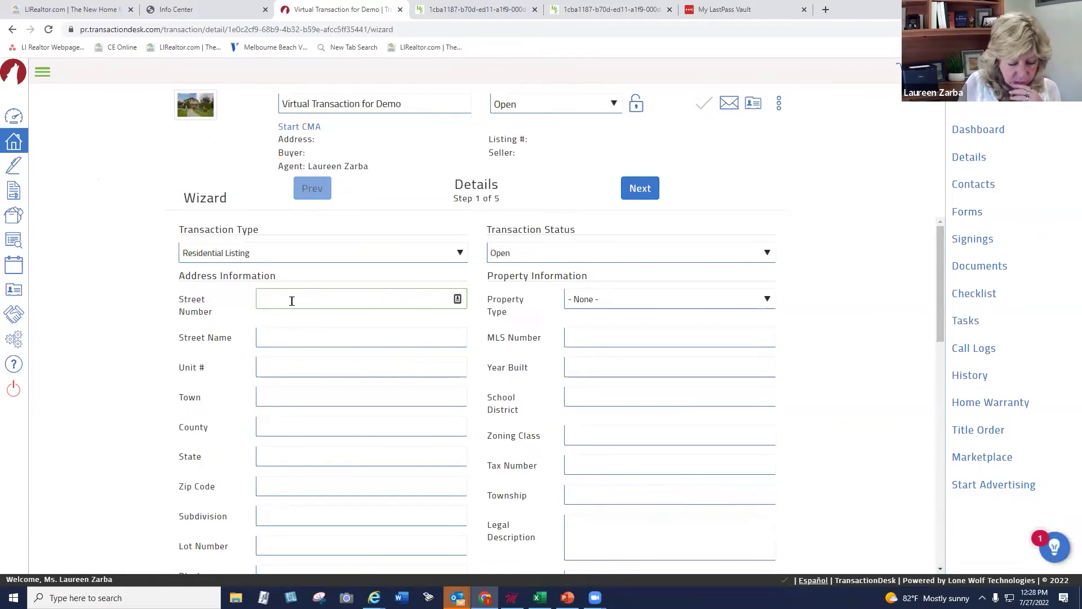
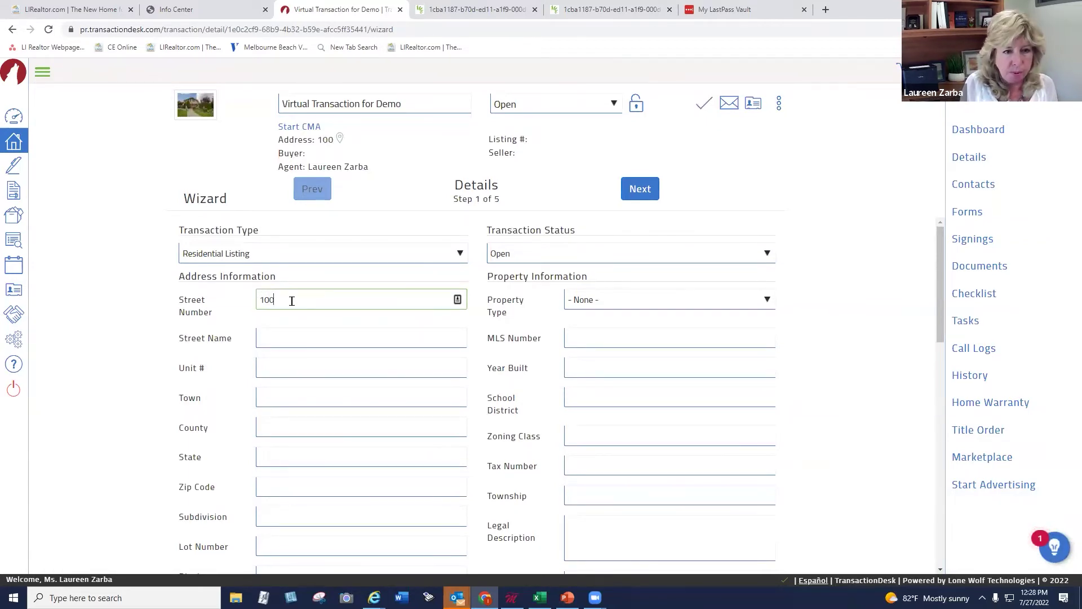
key("BackSpace")
key("Tab")
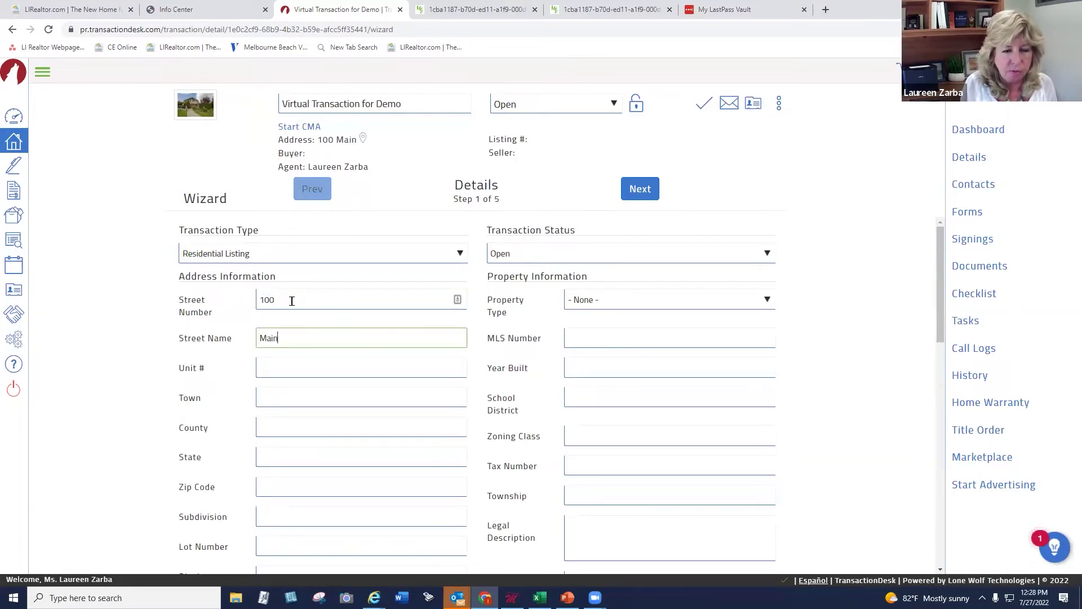
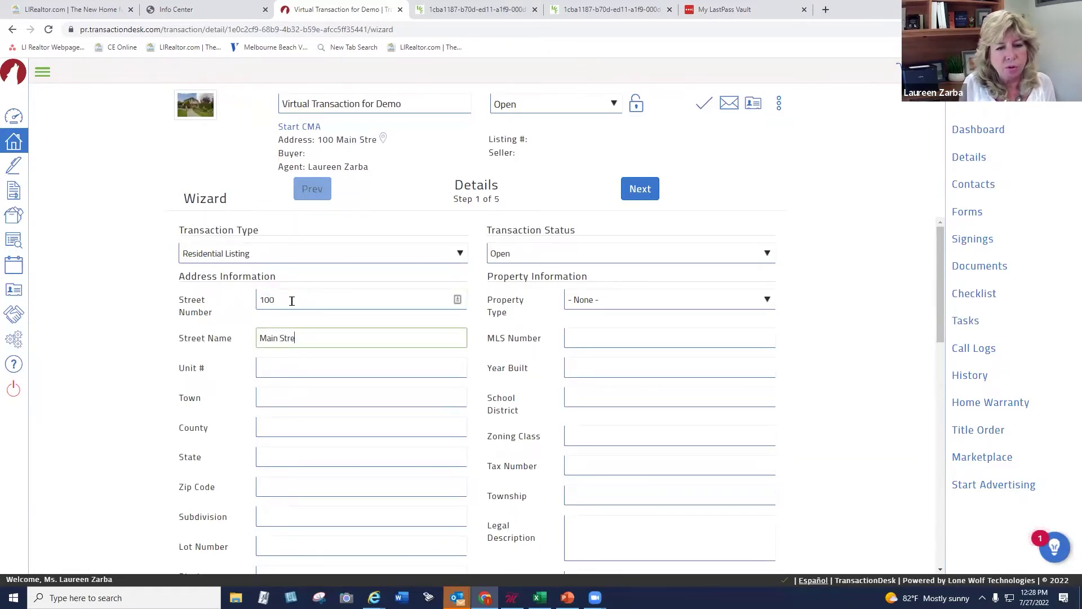
key("Tab")
key("Tab")
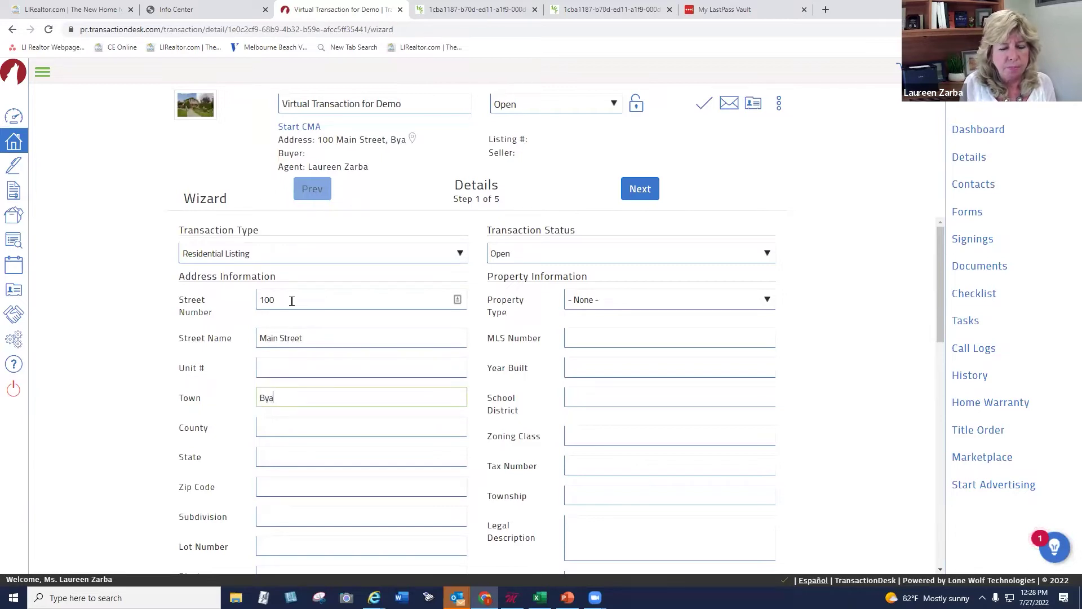
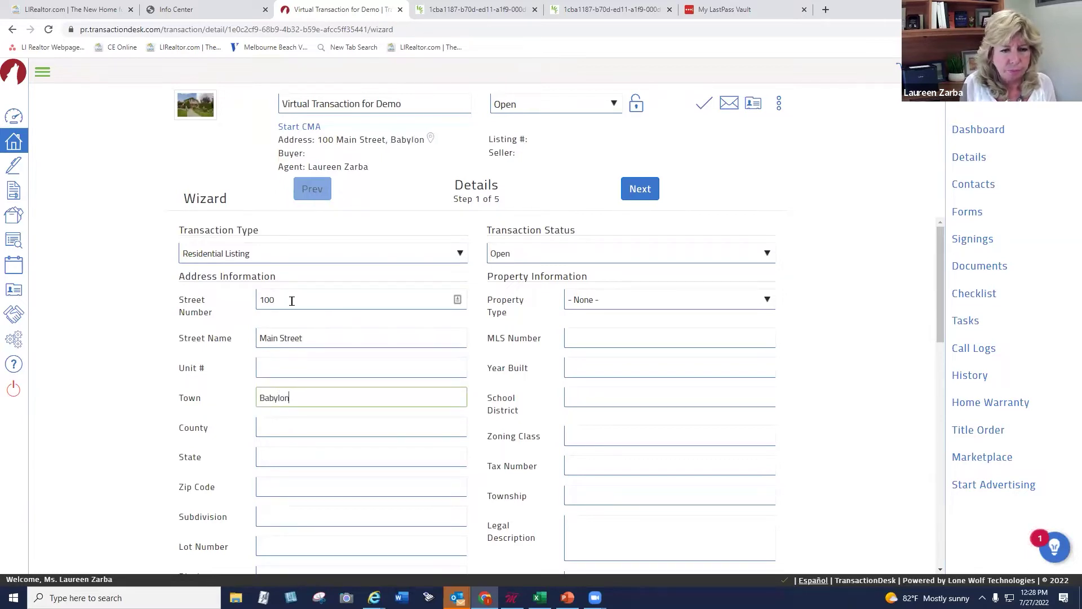
key("Tab")
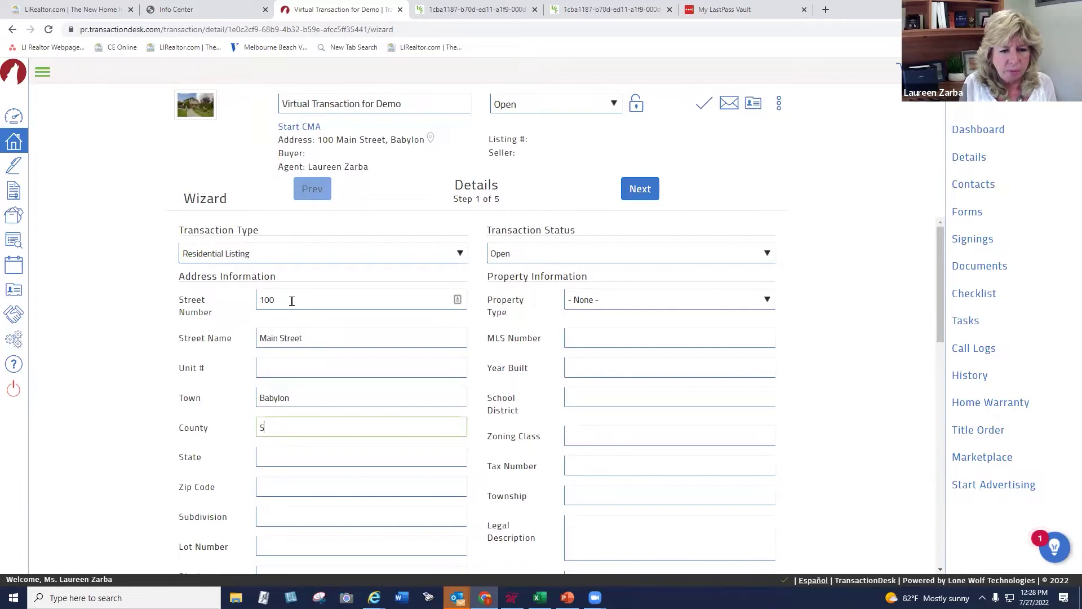
key("Tab")
key("Tab")
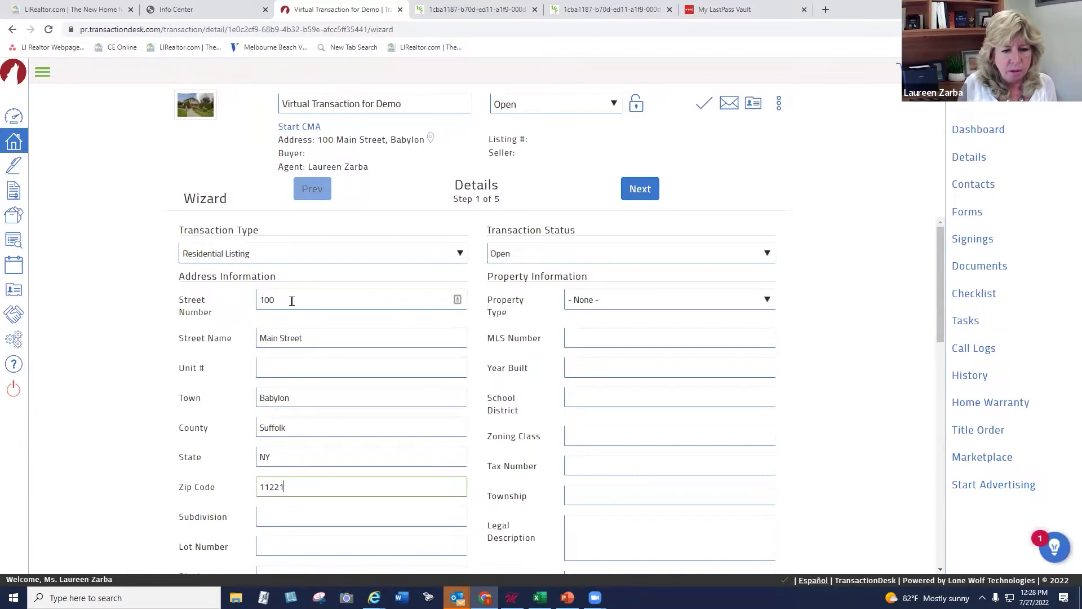
Set the List Price to 1000000
left_click_drag(936, 286, 871, 429)
left_click(321, 294)
type("1000000")
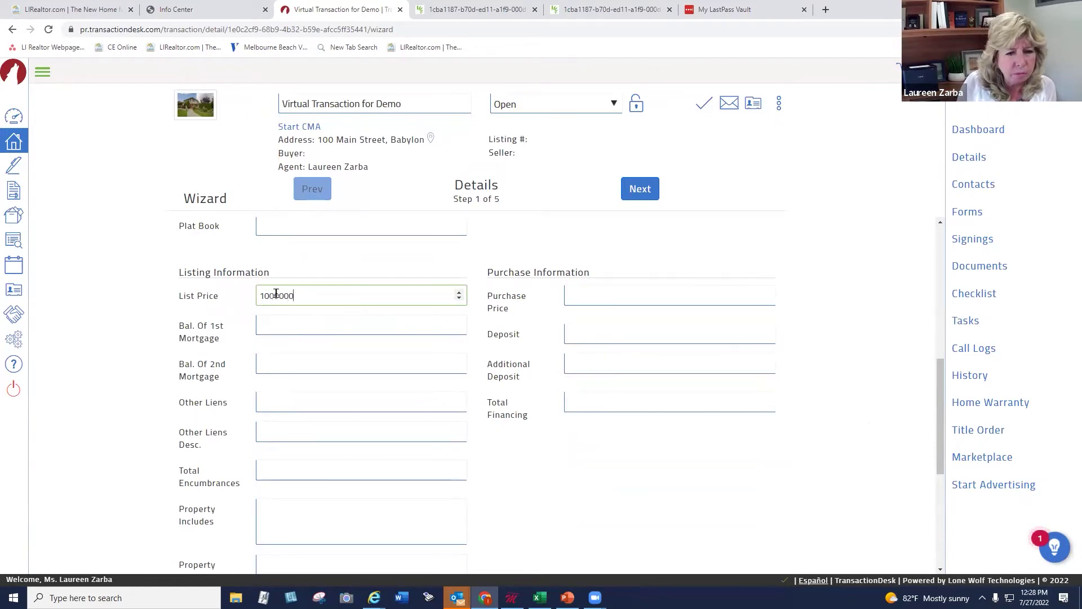
left_click(280, 295)
type("0")
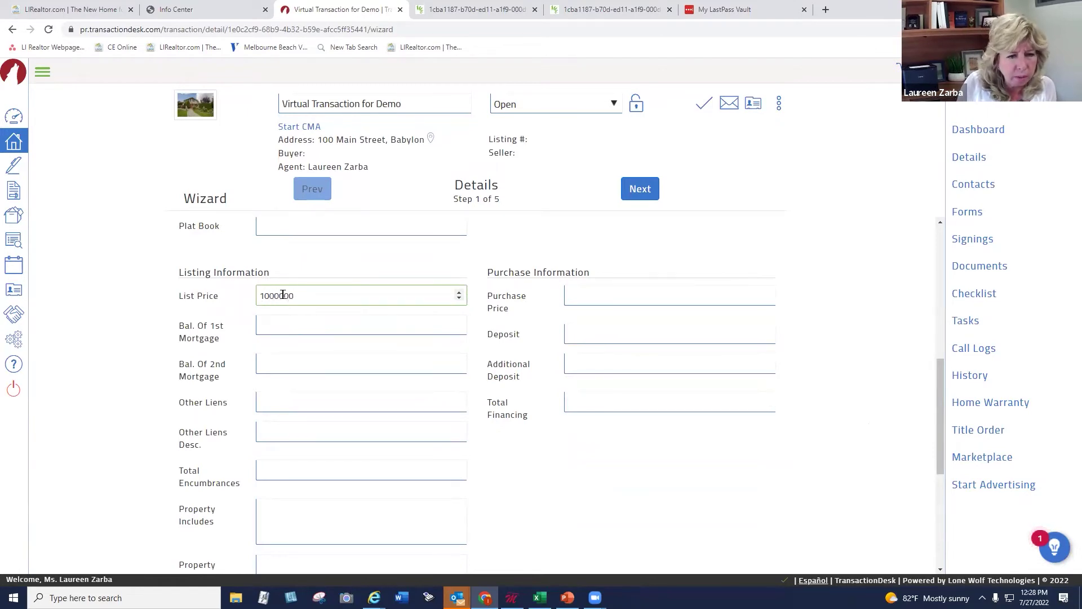
left_click_drag(940, 391, 915, 220)
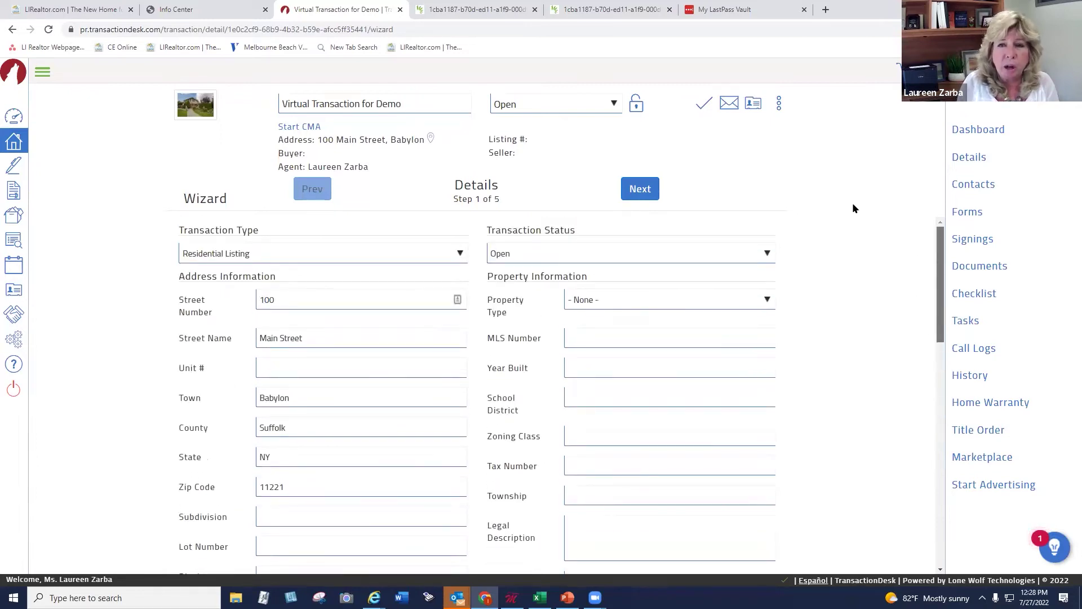
Review the Details form and advance to step 2, Transaction Dates
scroll(845, 211, "down", 7)
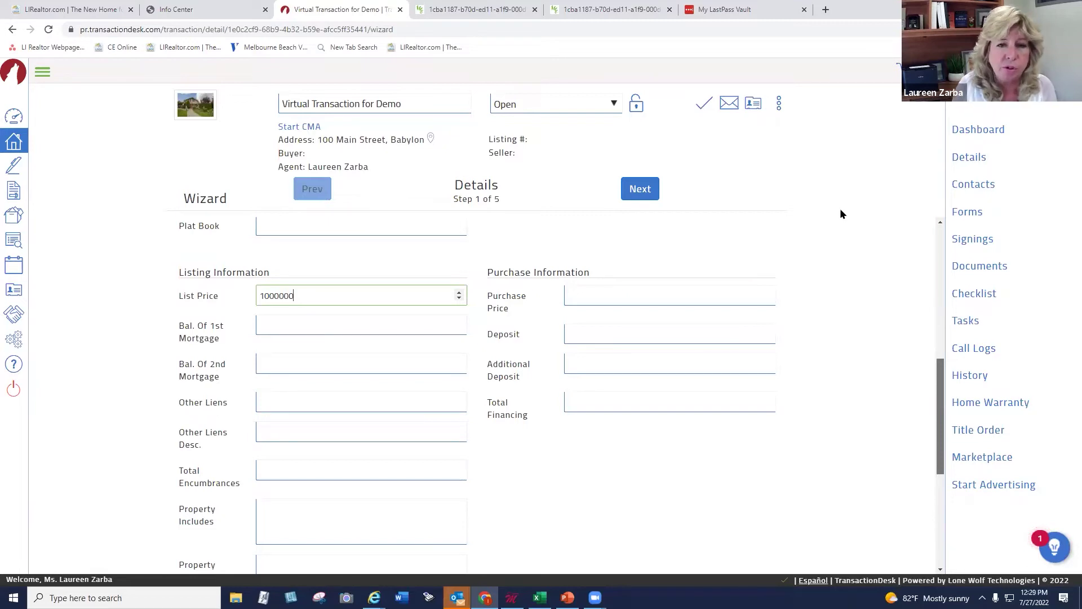
scroll(918, 307, "up", 3)
scroll(924, 483, "down", 8)
scroll(736, 517, "up", 5)
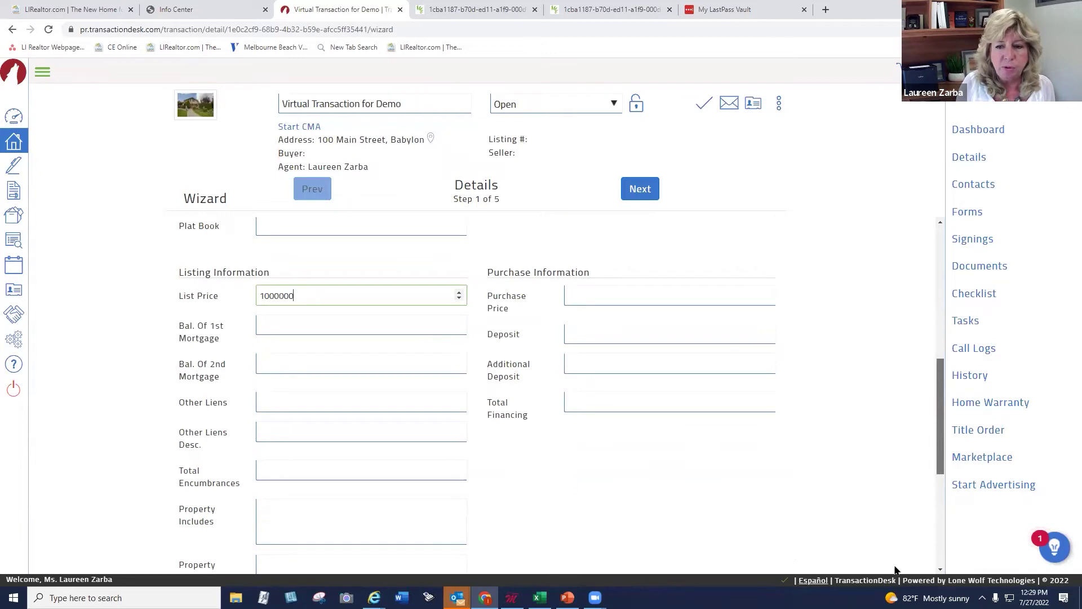
scroll(913, 539, "down", 5)
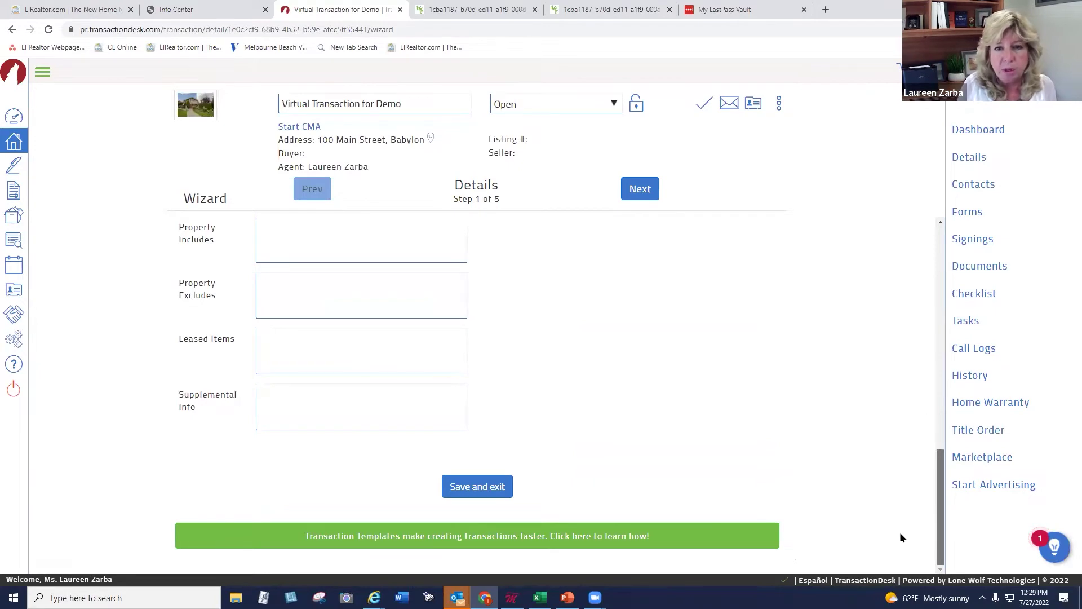
scroll(900, 532, "up", 10)
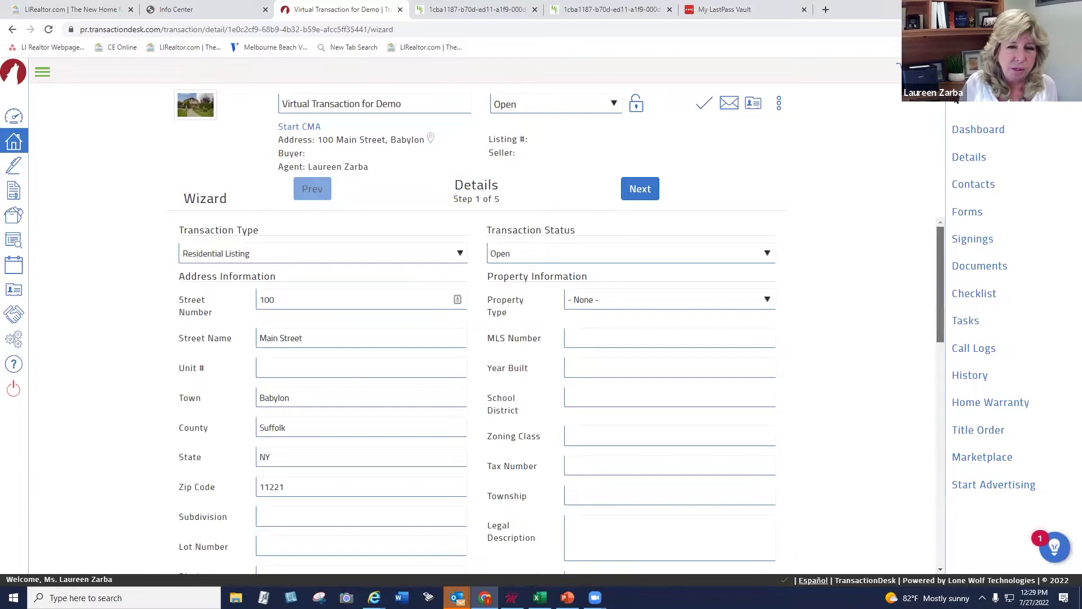
scroll(677, 179, "down", 7)
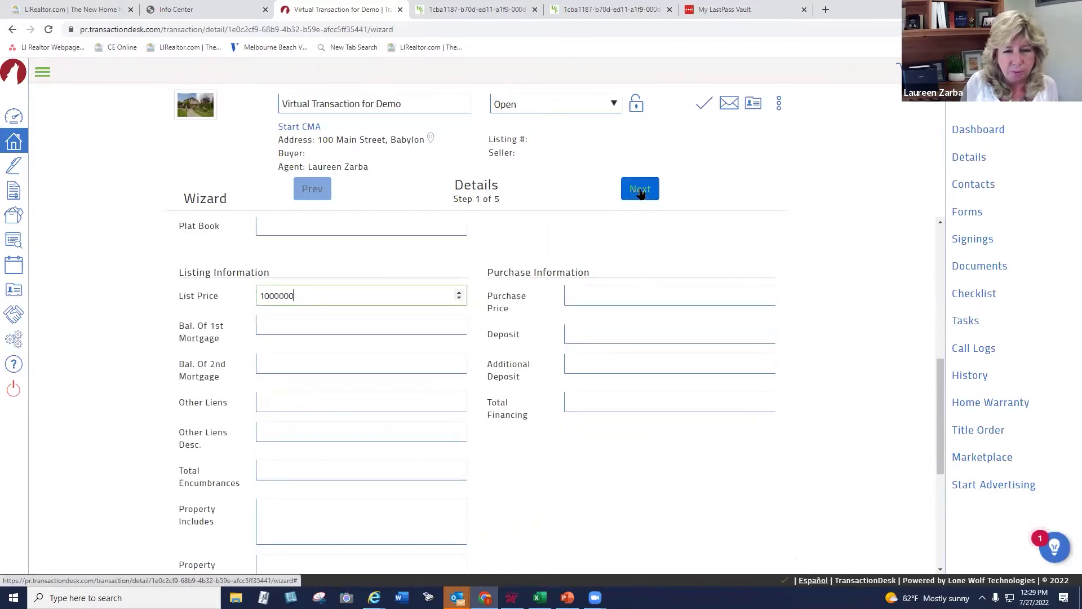
left_click(640, 190)
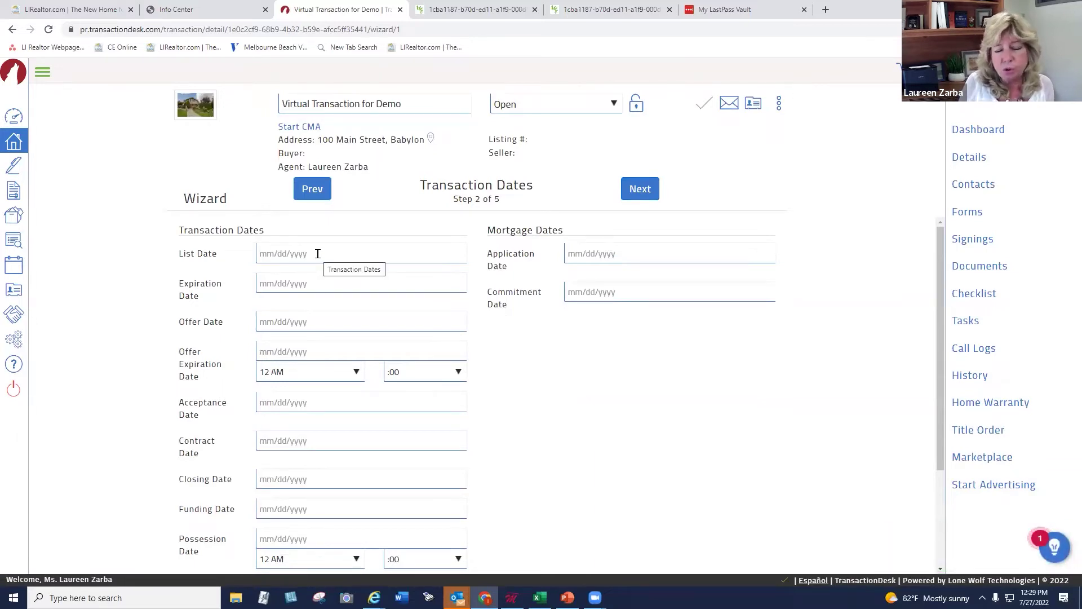
Advance to step 3, Contacts, and open the + Add contact menu
left_click(648, 193)
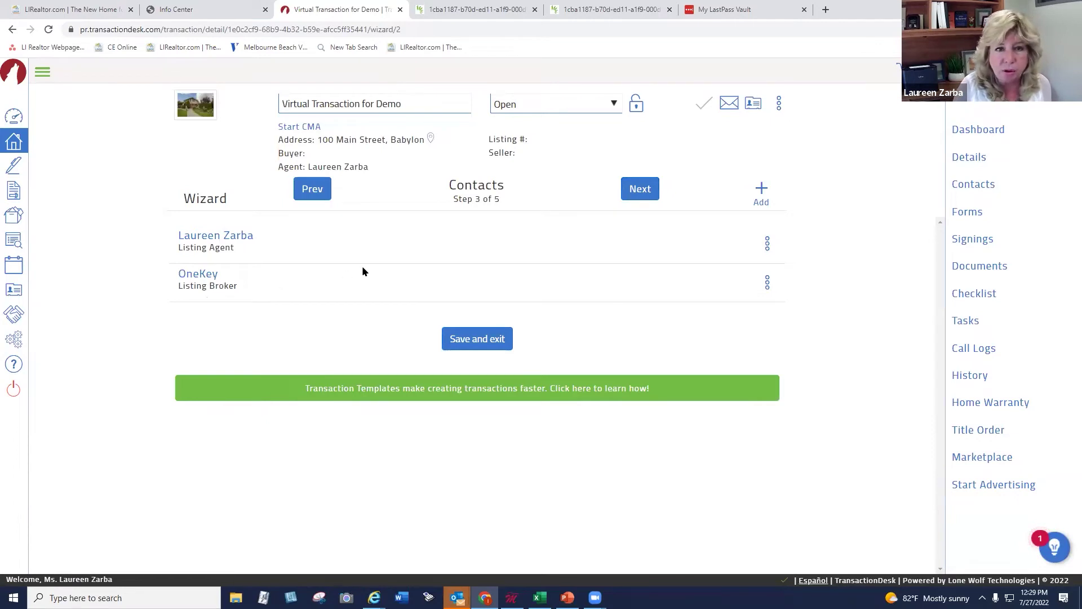
left_click(760, 189)
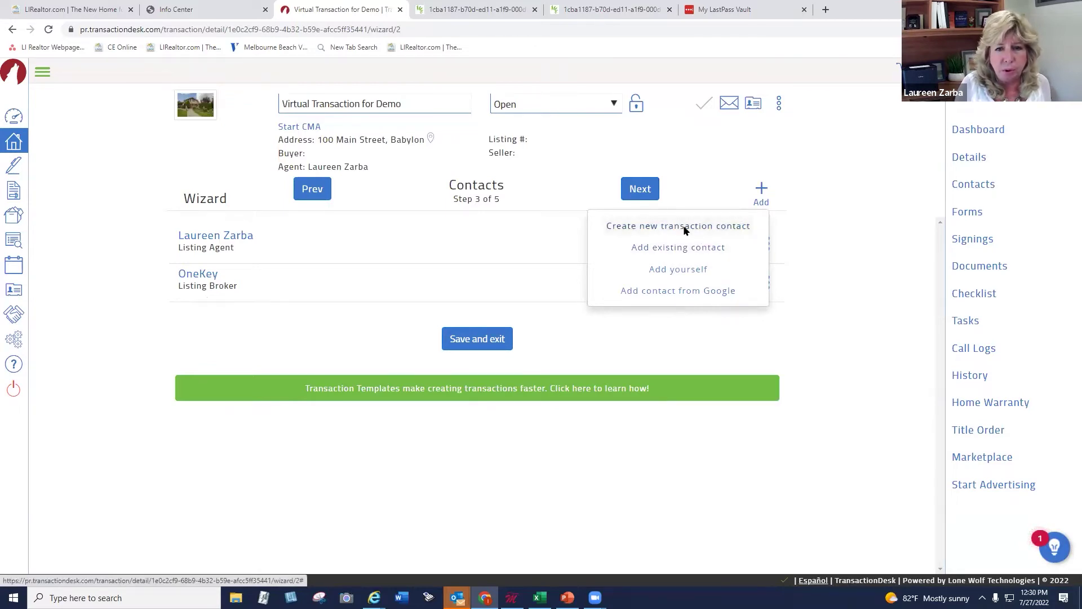
Create a new Seller contact with the seller's first name, last name and e-mail, and save
left_click(684, 227)
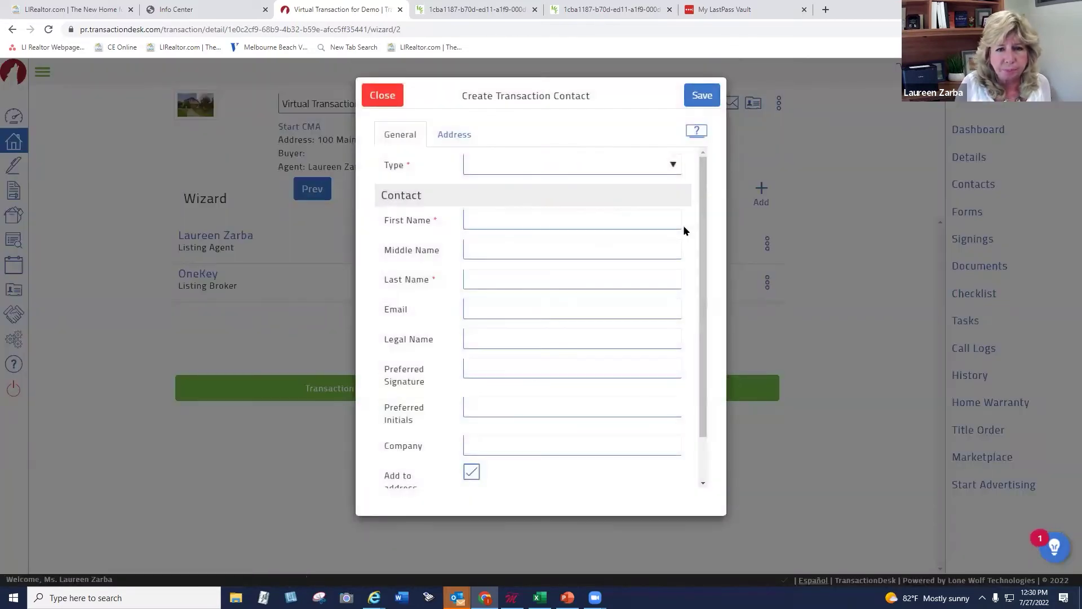
left_click(674, 166)
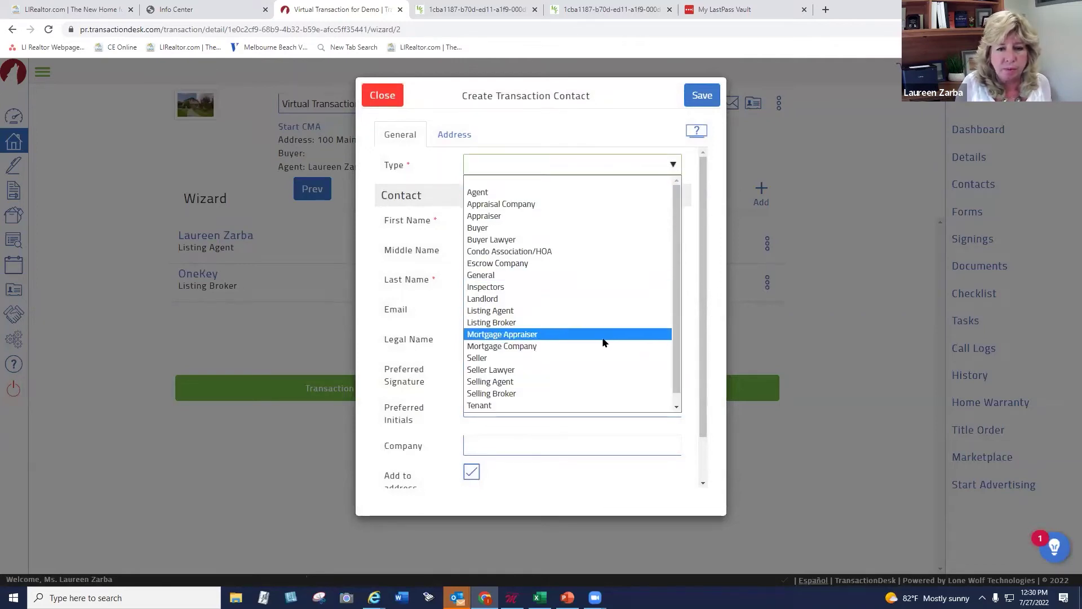
left_click(601, 357)
left_click(512, 221)
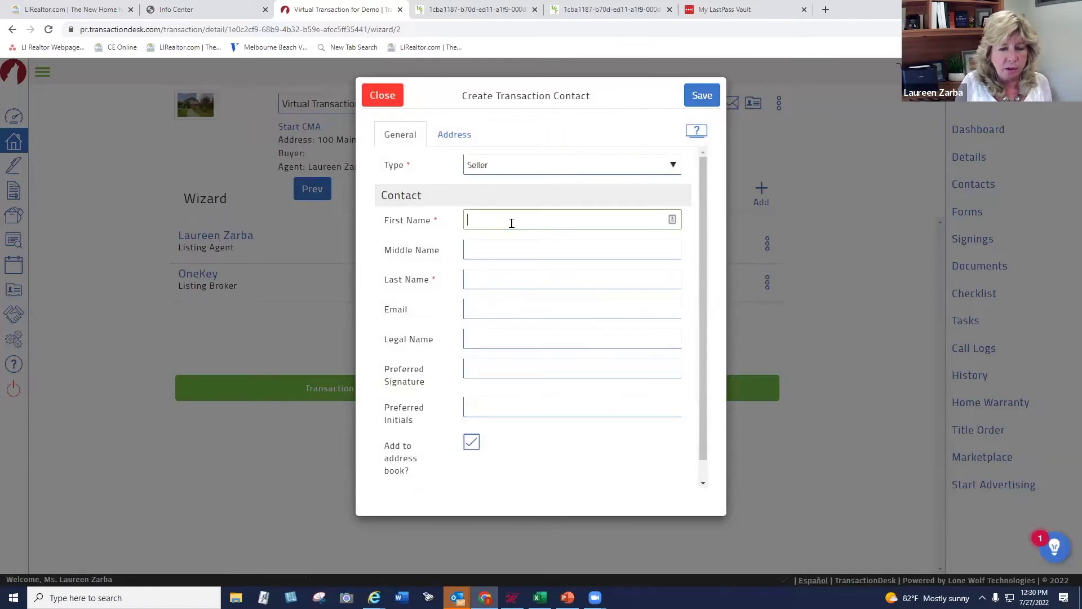
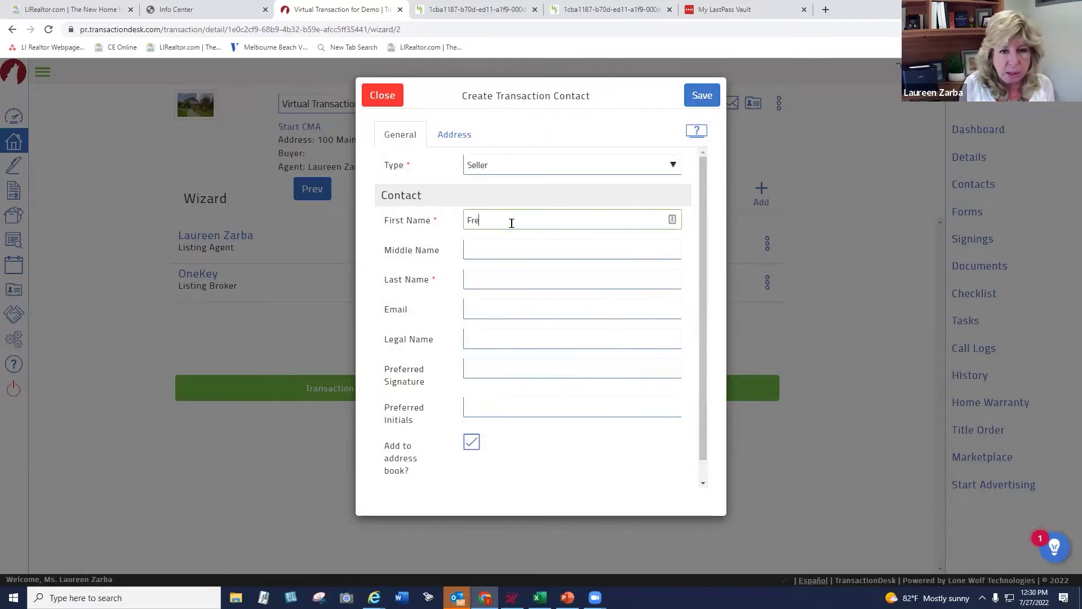
key("Tab")
key("Tab")
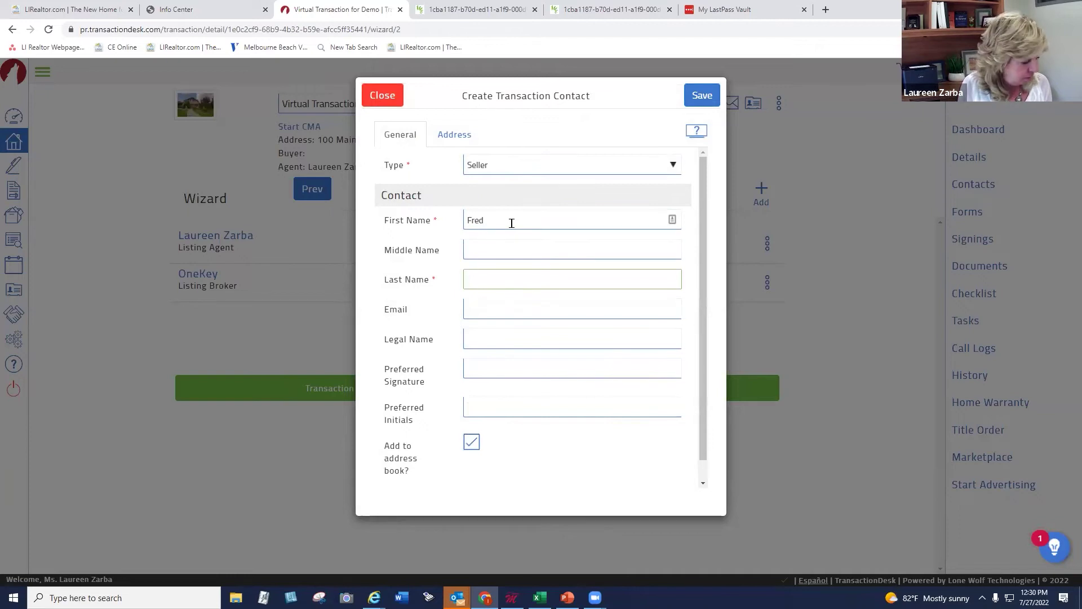
key("Tab")
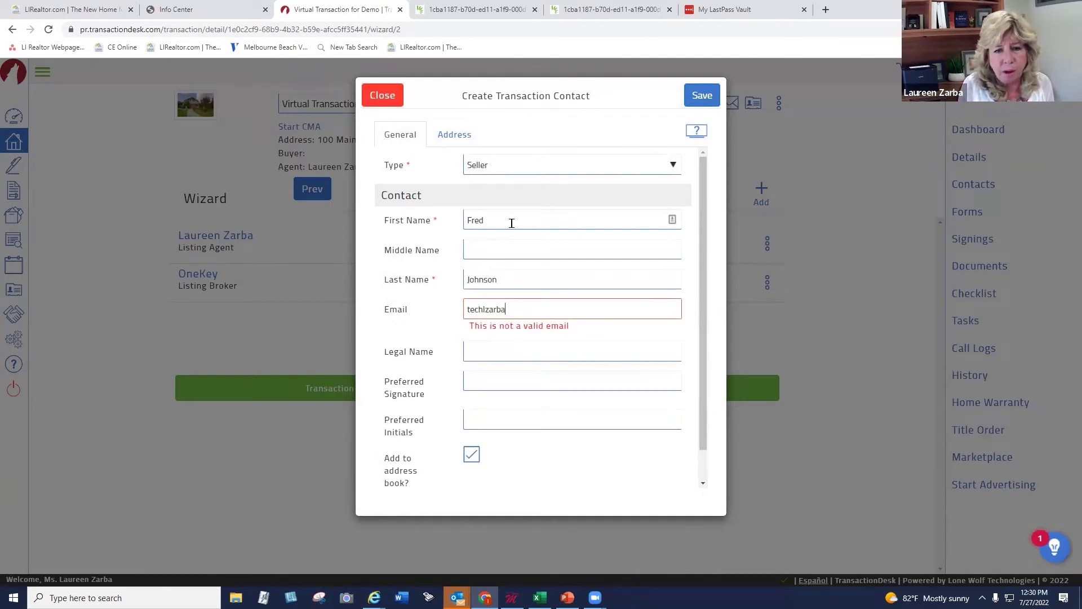
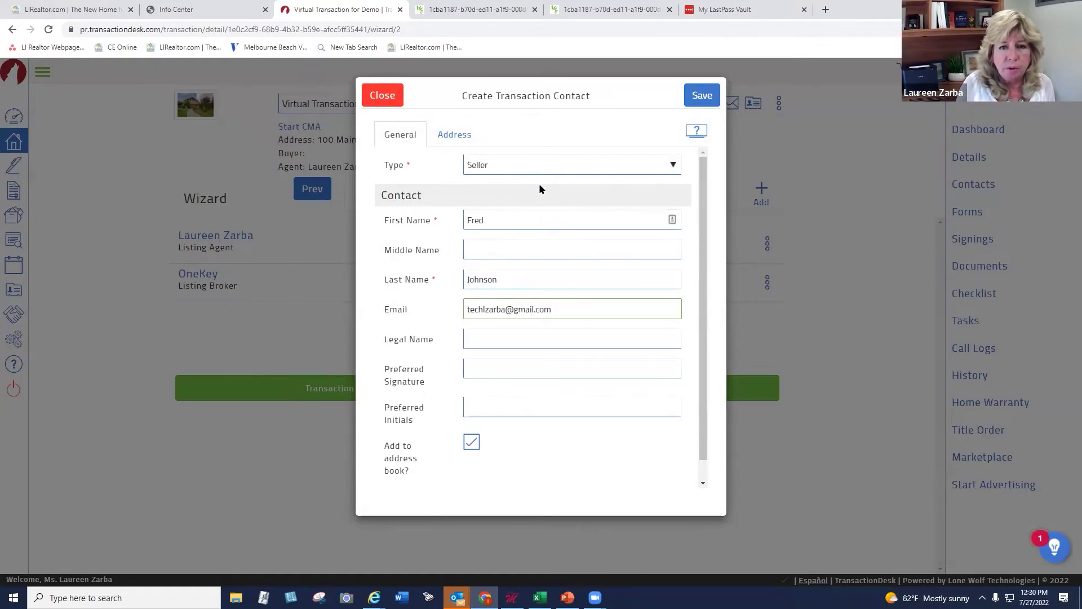
left_click(691, 101)
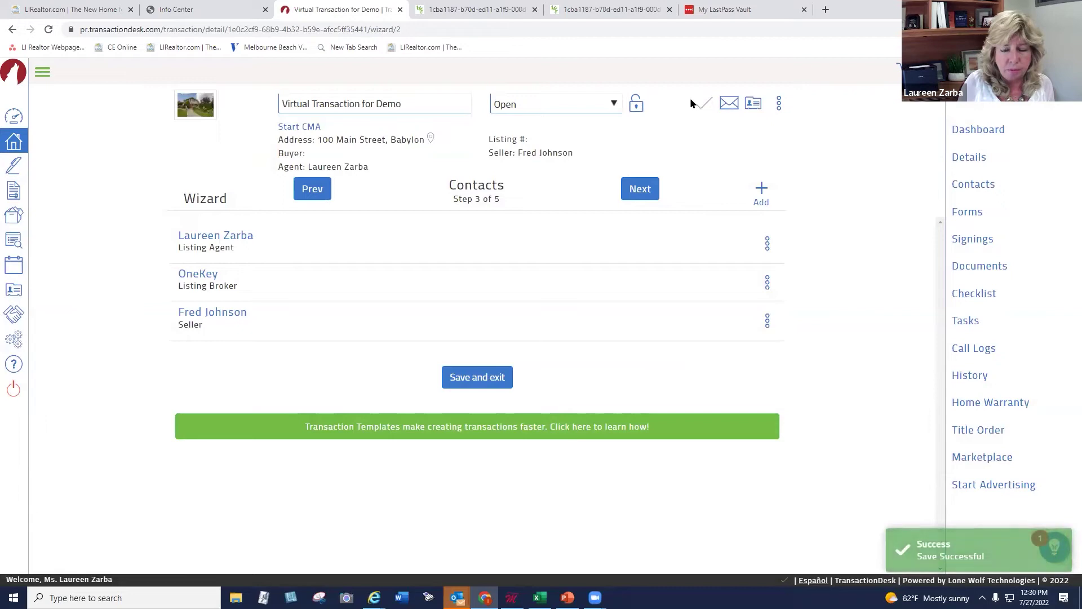
Create a second Seller contact with the co-seller's first name, last name and e-mail, and save
left_click(759, 190)
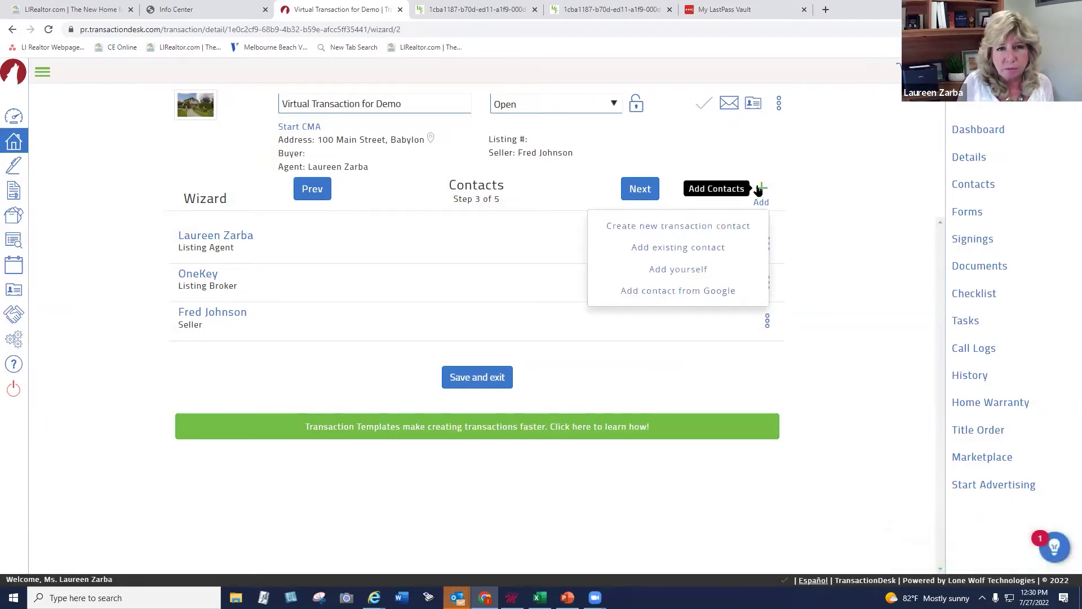
left_click(710, 225)
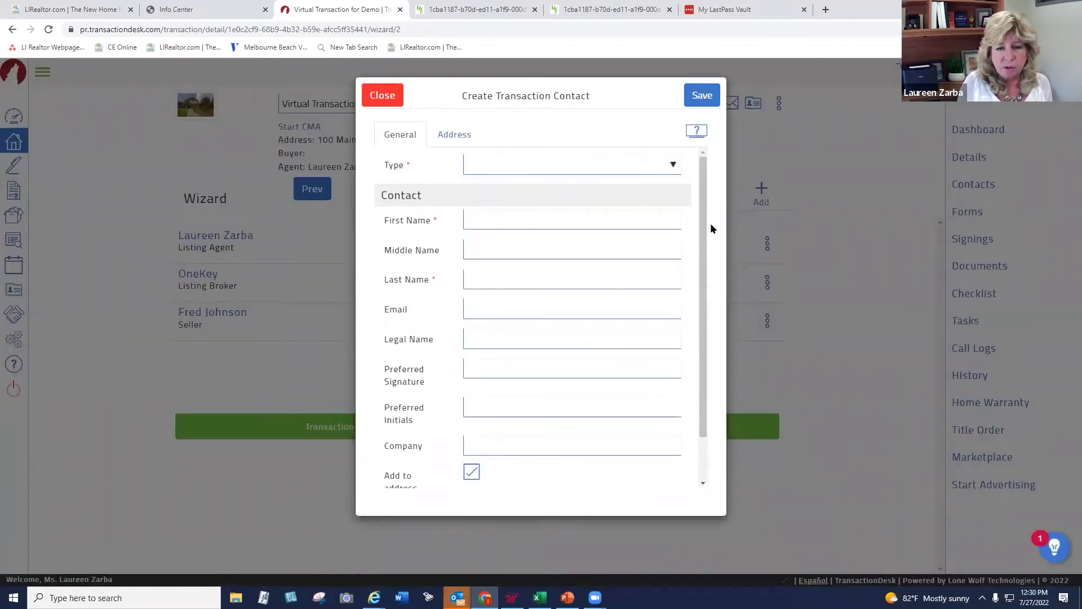
left_click(615, 164)
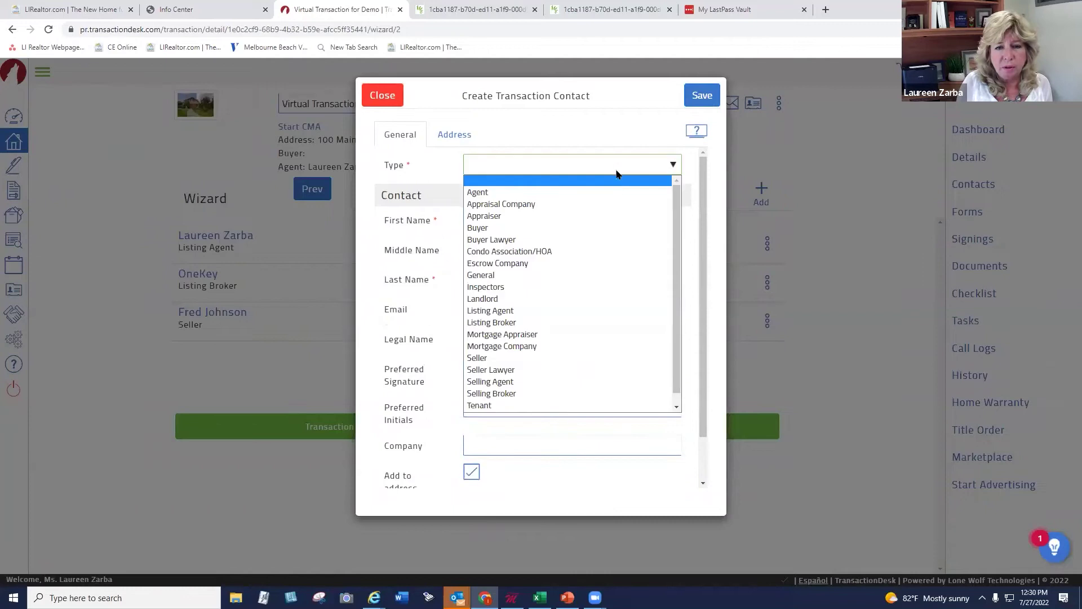
left_click(581, 359)
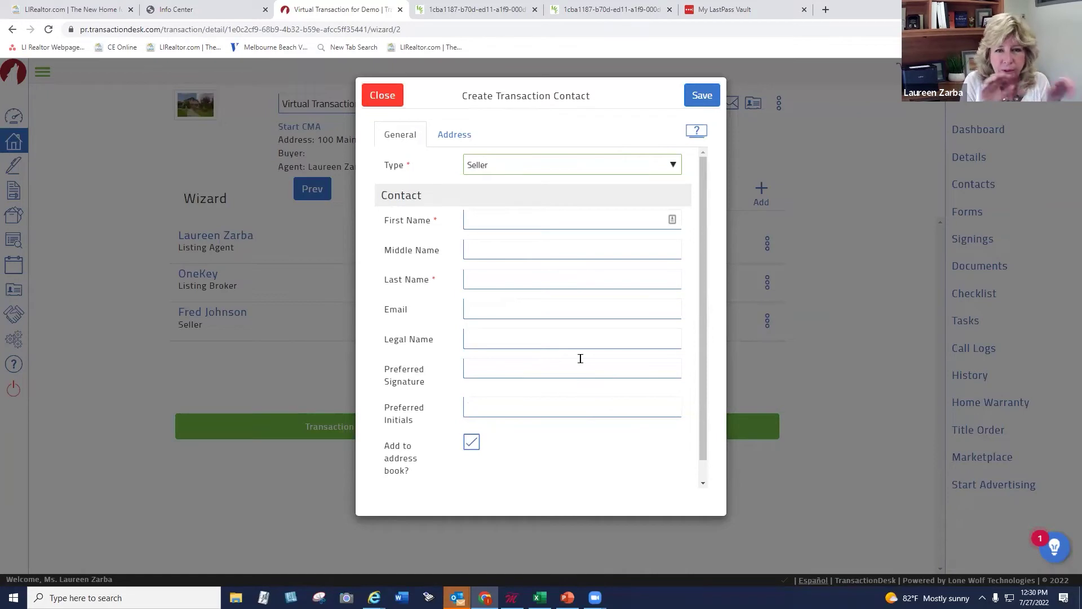
left_click(485, 218)
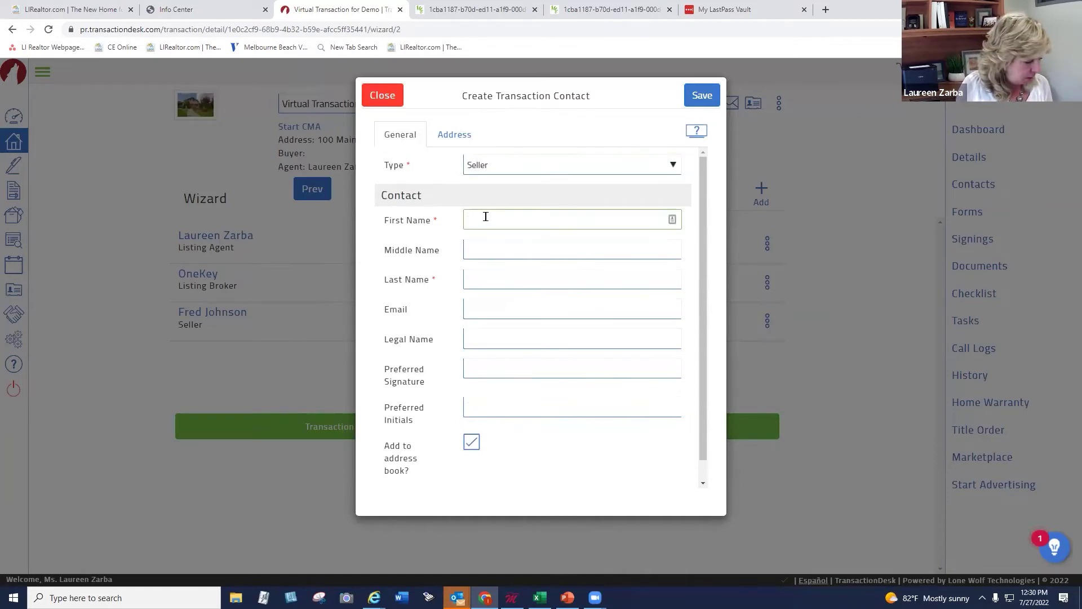
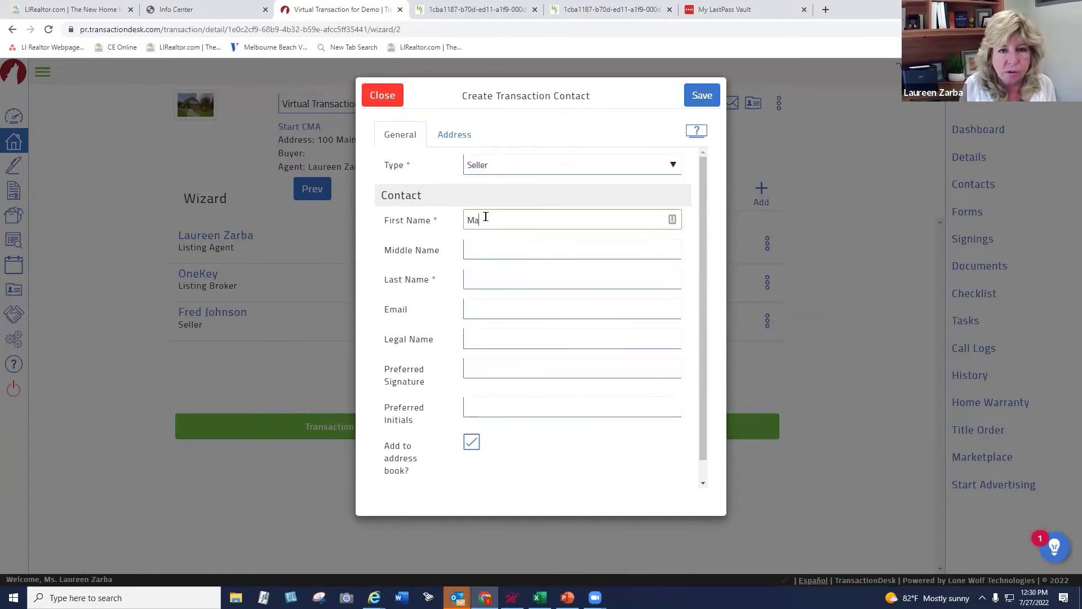
key("Tab")
key("Tab")
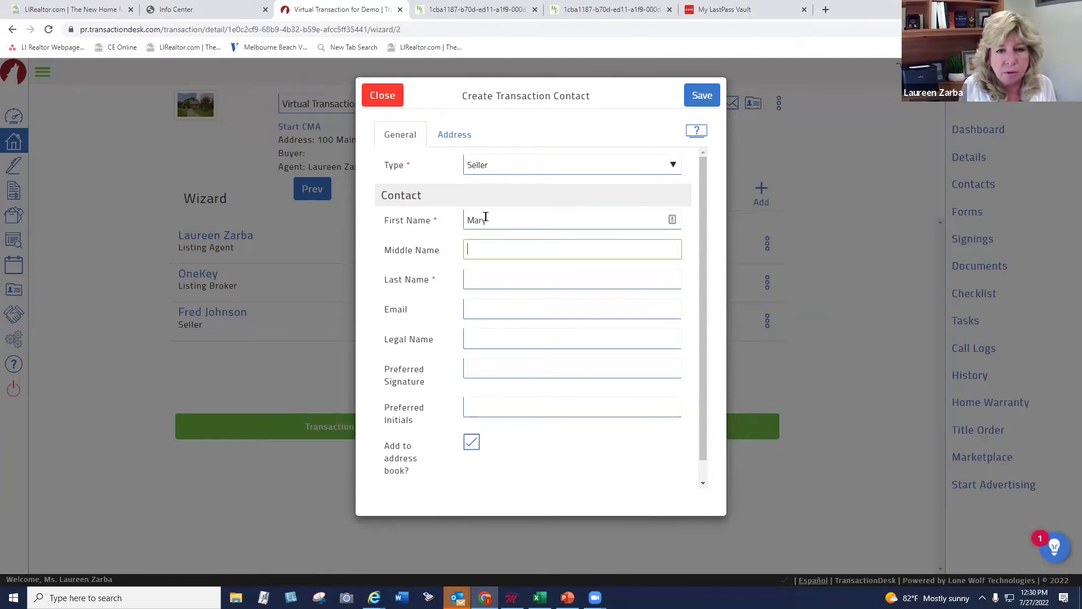
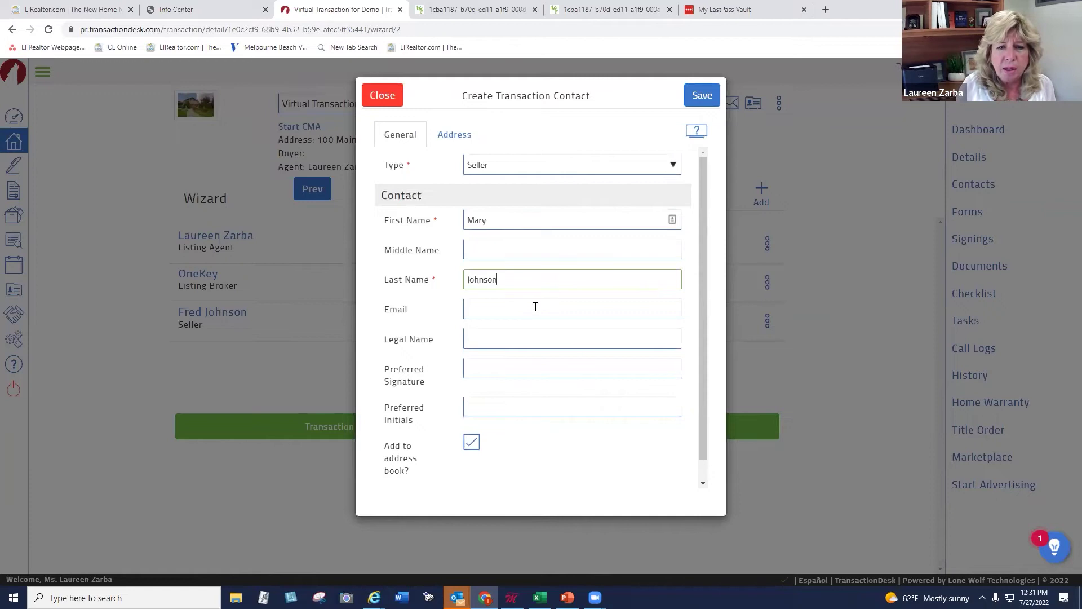
key("Tab")
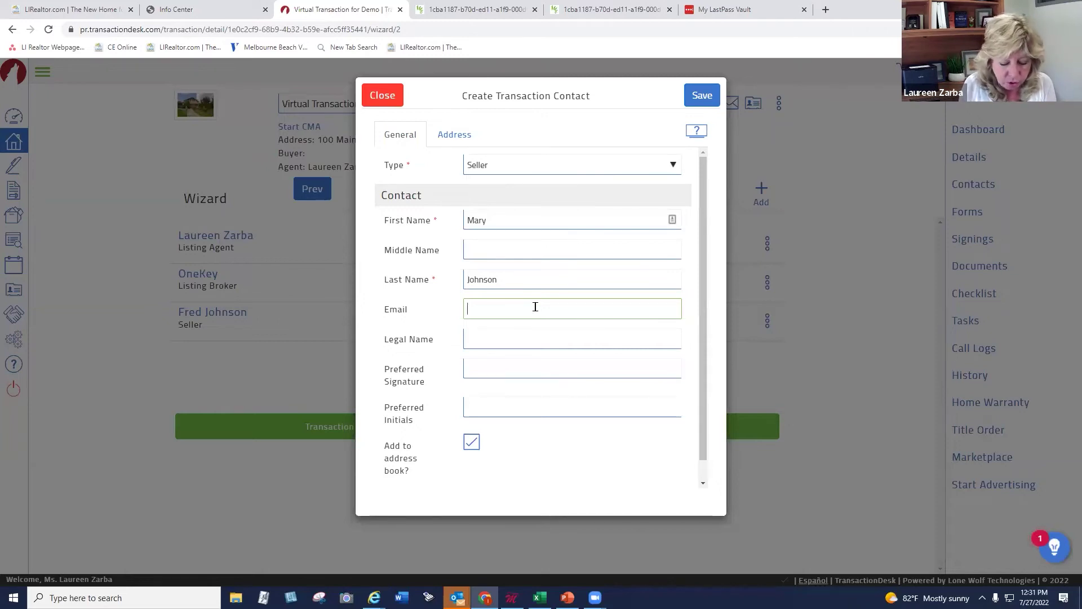
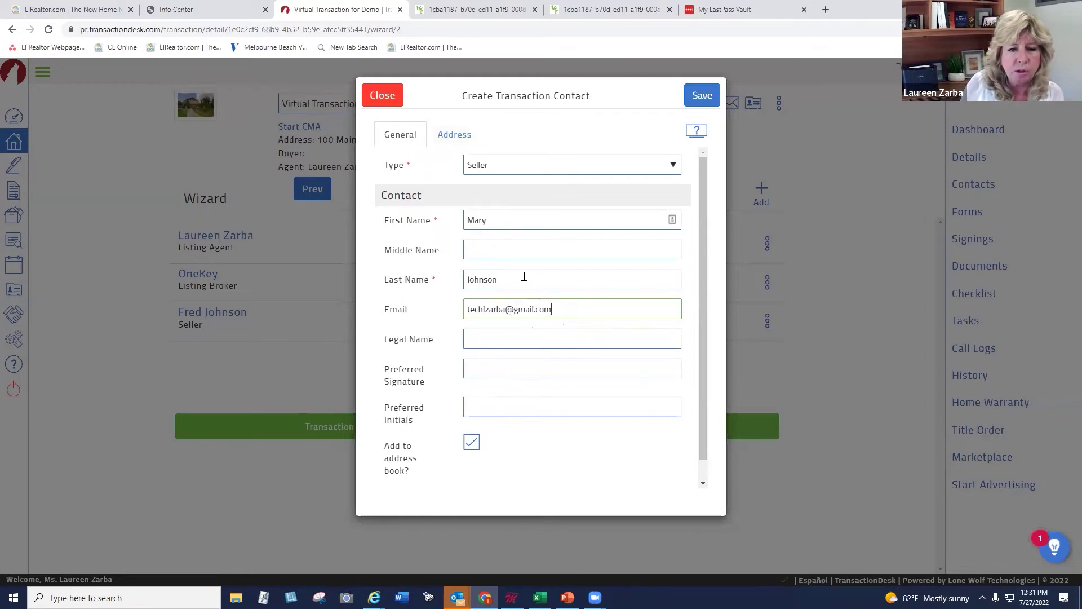
left_click(697, 99)
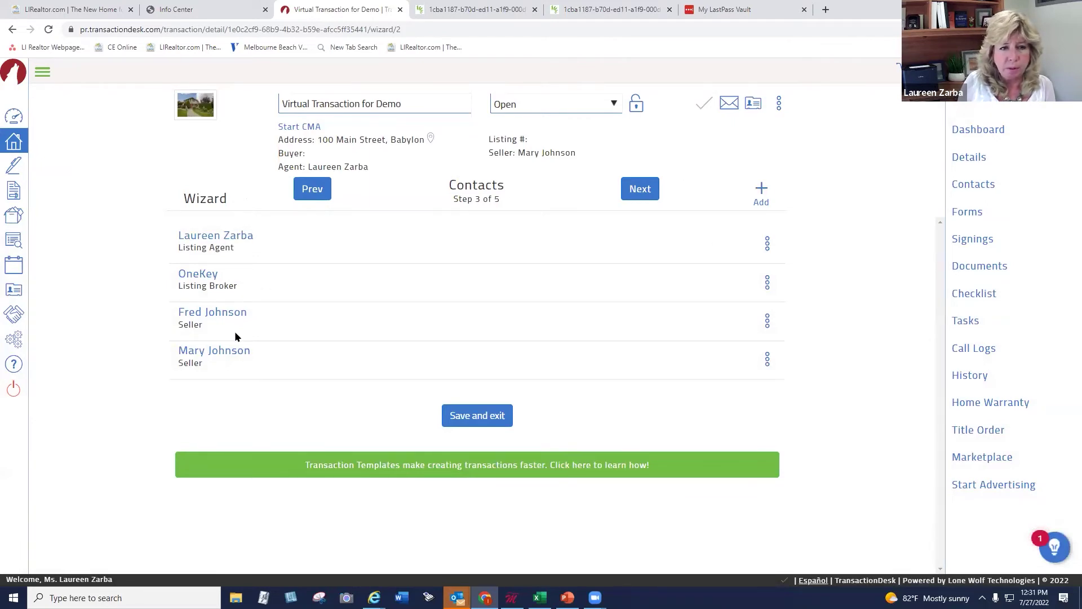
left_click_drag(445, 183, 511, 184)
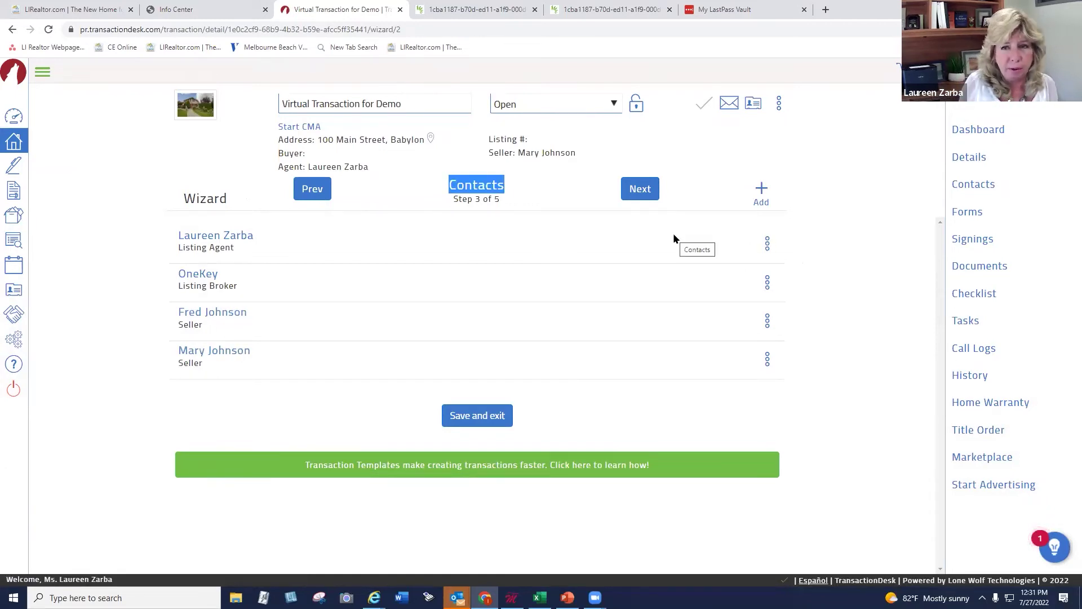
Advance to step 4, Forms, and open the Add forms to transaction dialog
left_click(629, 190)
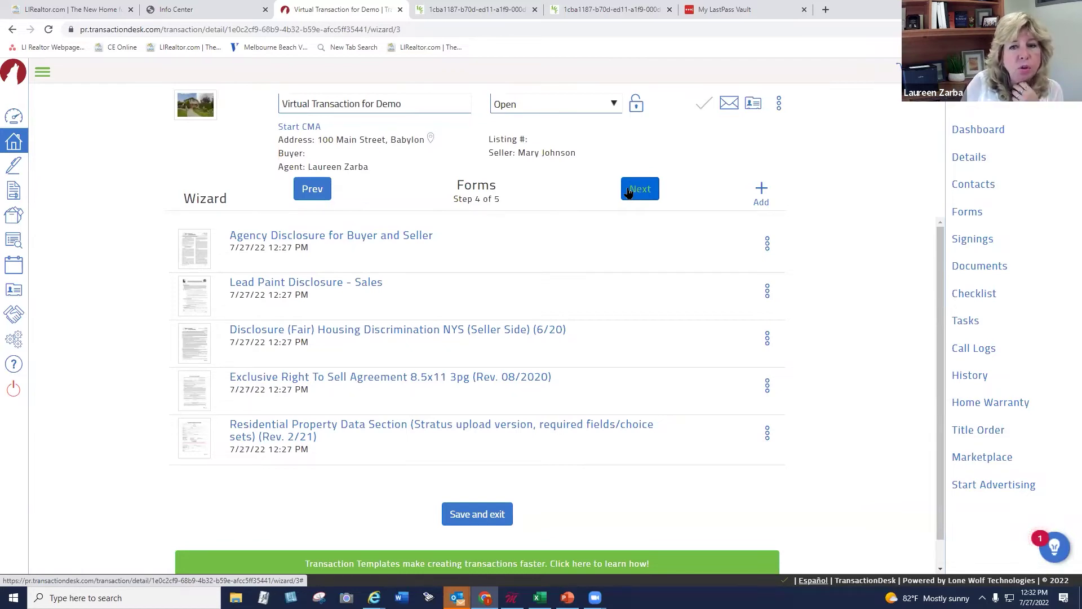
left_click(760, 189)
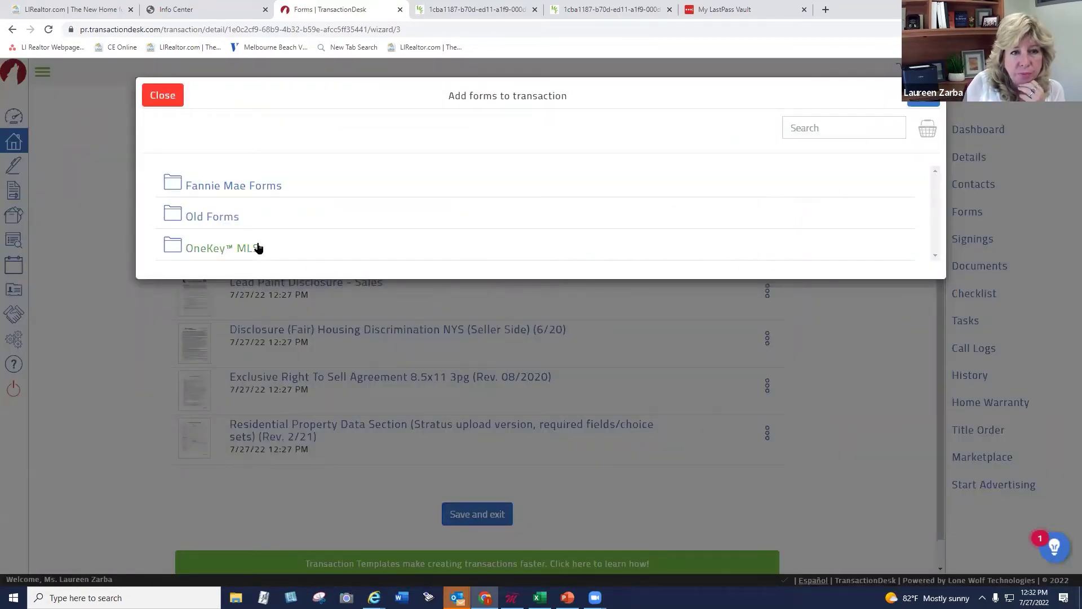
Add the Coming Soon Authorization Form from the OneKey™ MLS folder, making six forms in the transaction
left_click(256, 246)
scroll(423, 282, "down", 15)
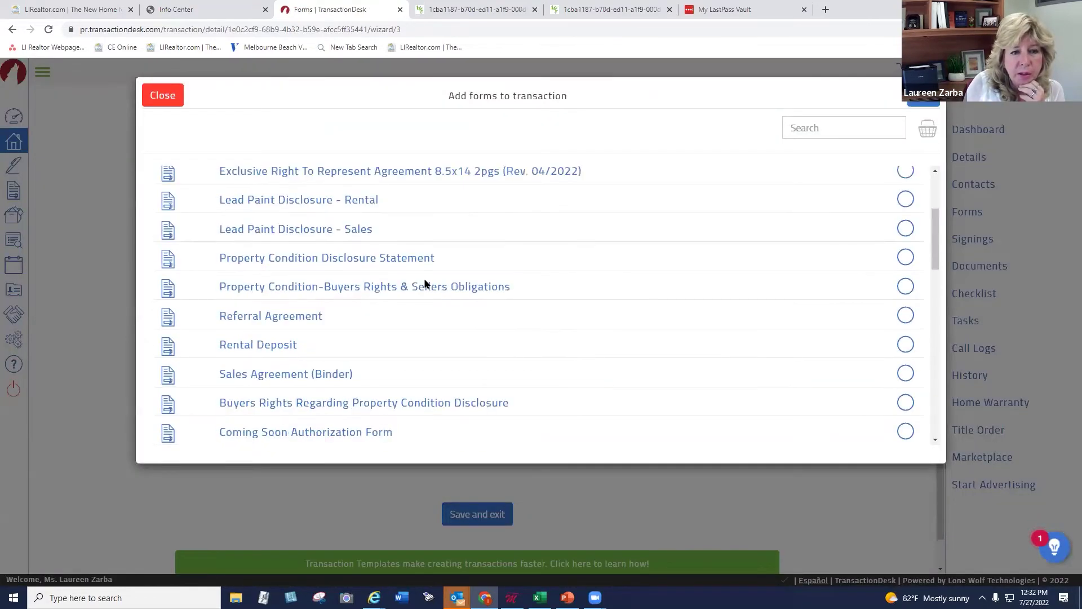
scroll(496, 287, "up", 15)
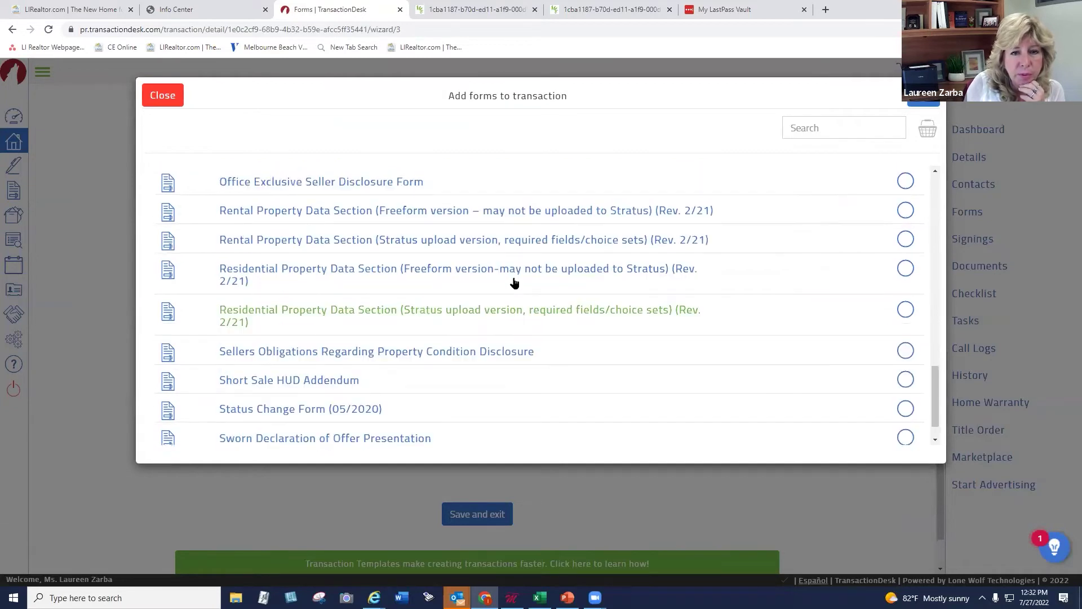
left_click_drag(934, 234, 933, 288)
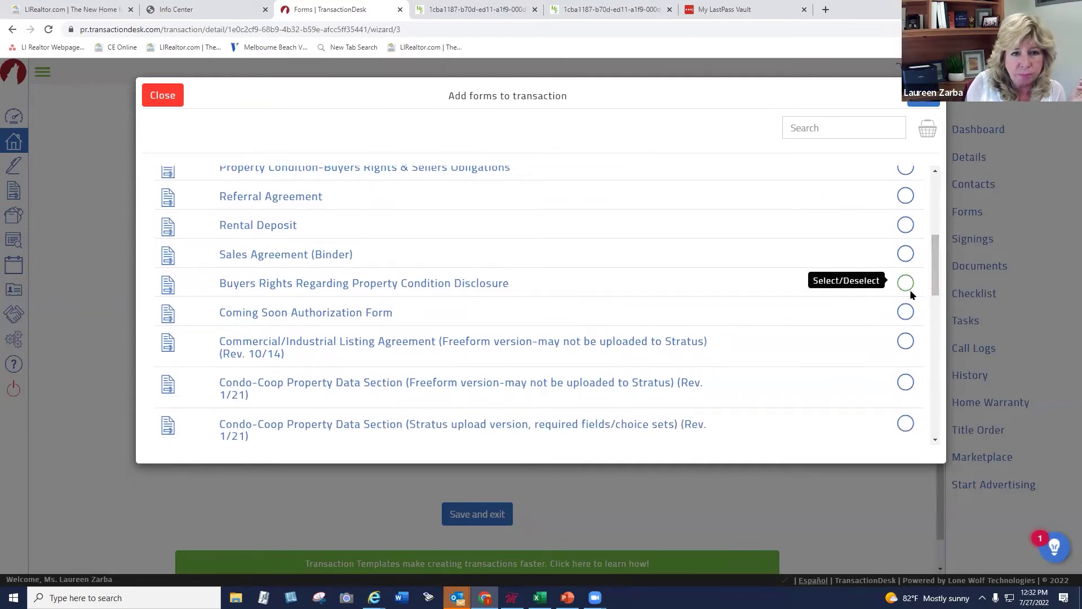
left_click(907, 309)
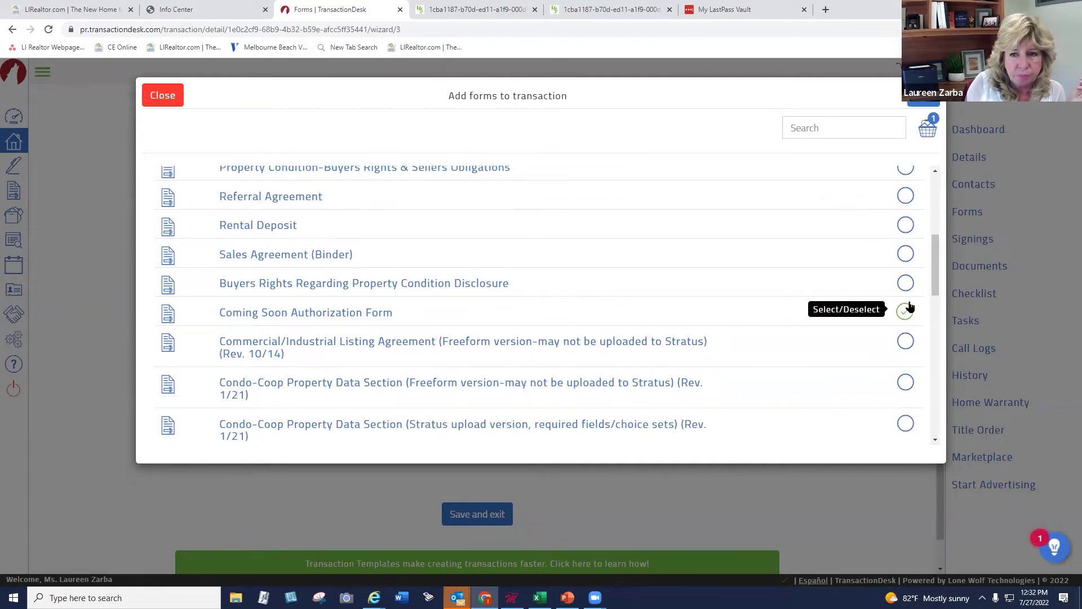
left_click(916, 102)
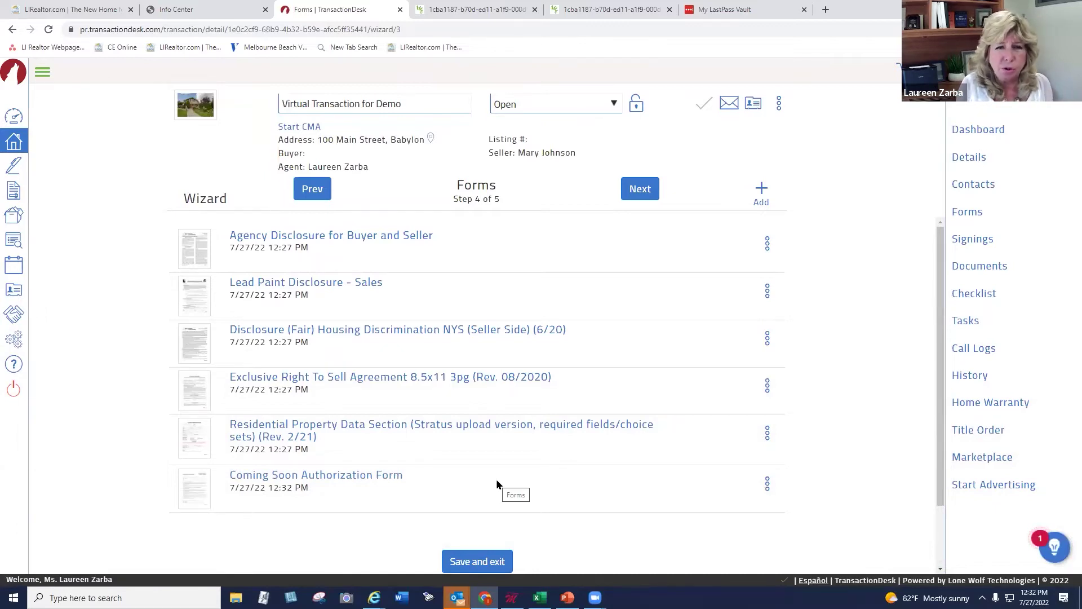
Delete the Coming Soon Authorization Form and advance to step 5 of 5, Documents
left_click(767, 483)
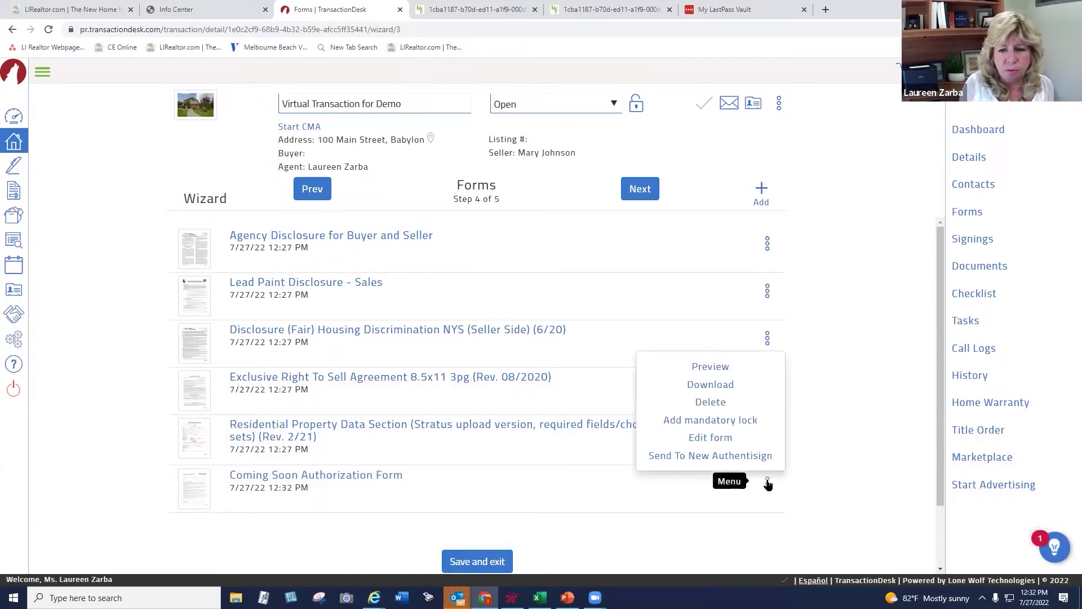
left_click(711, 402)
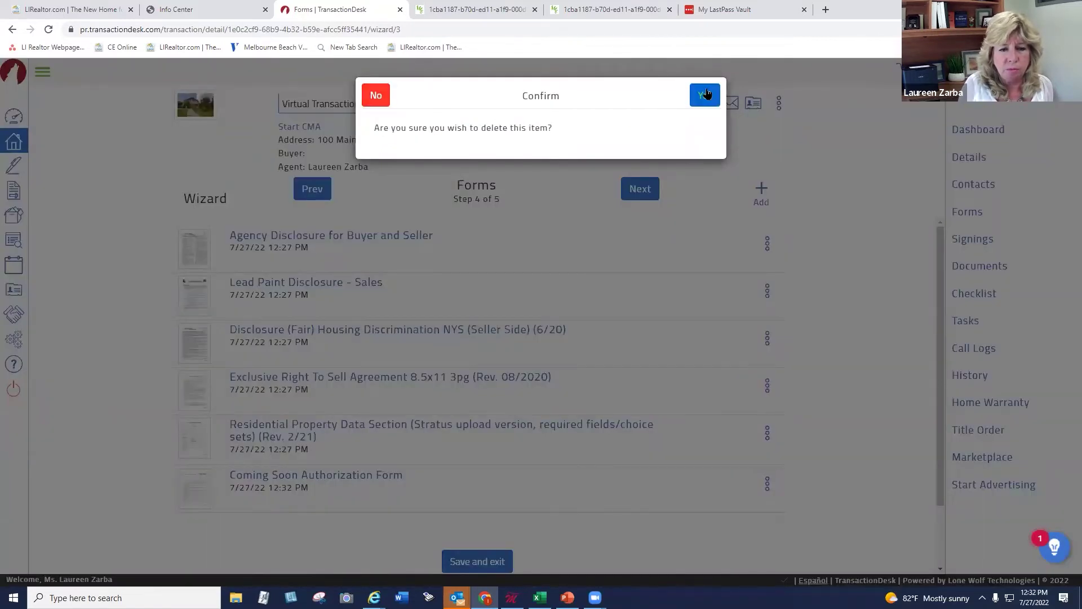
left_click(706, 95)
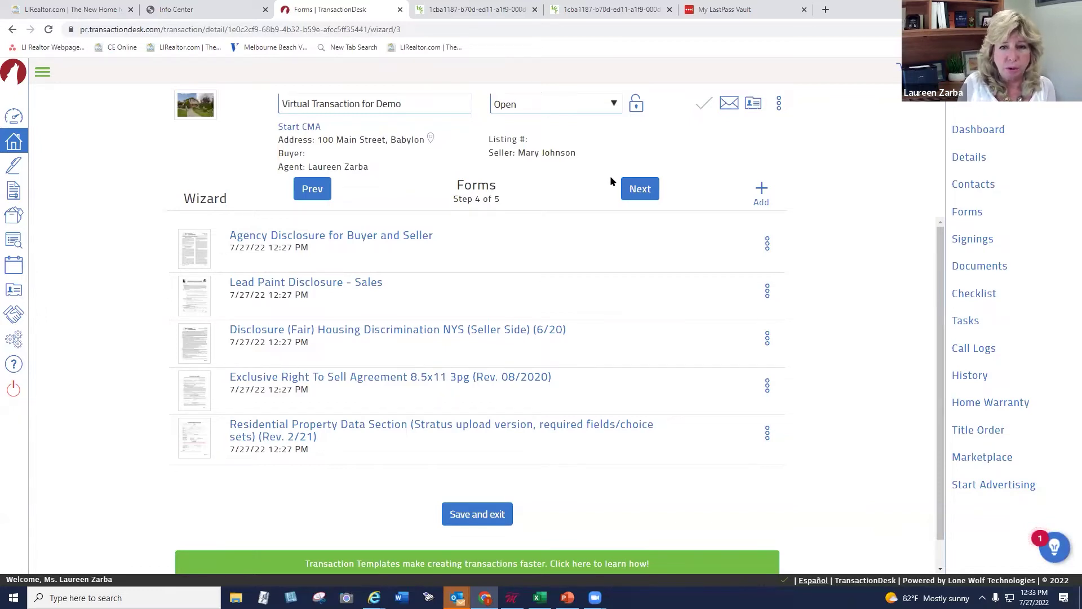
left_click(645, 192)
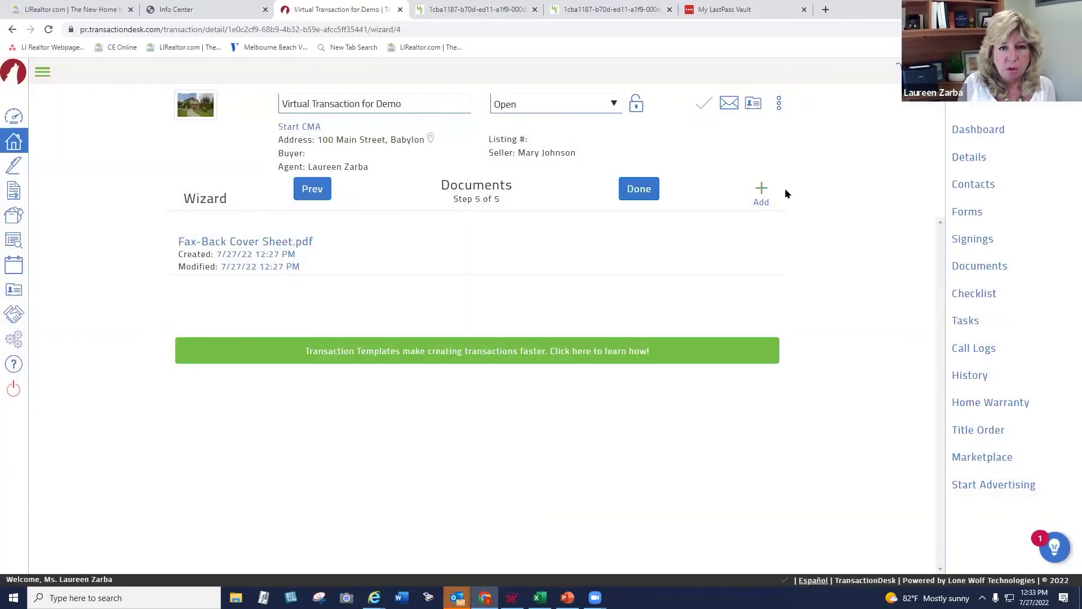
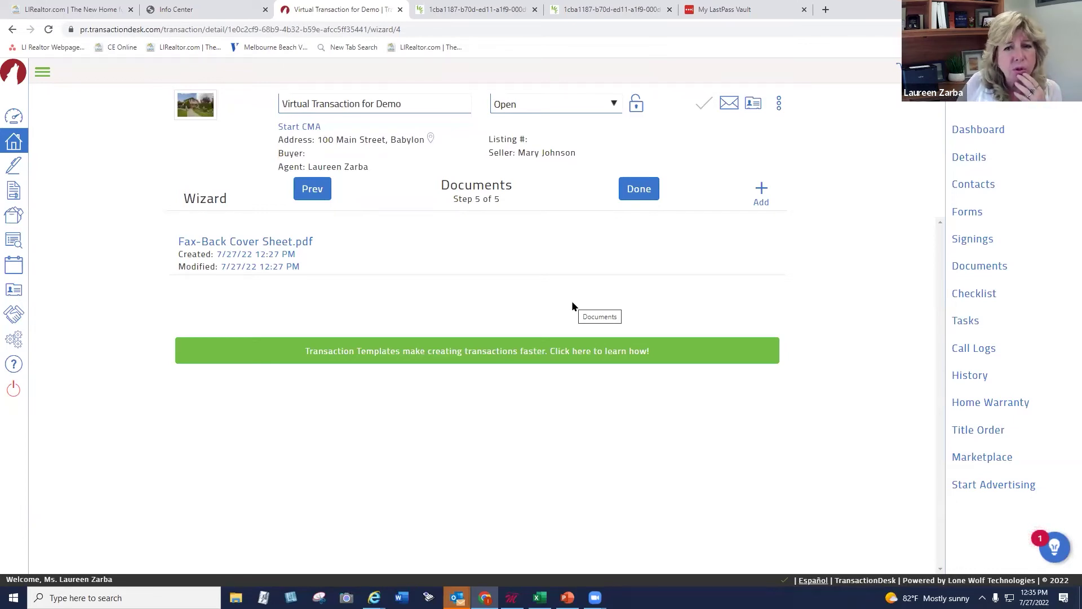
Upload NYSAR COVID-19 DISCLOSURE from the Desktop as a new transaction document
left_click(761, 190)
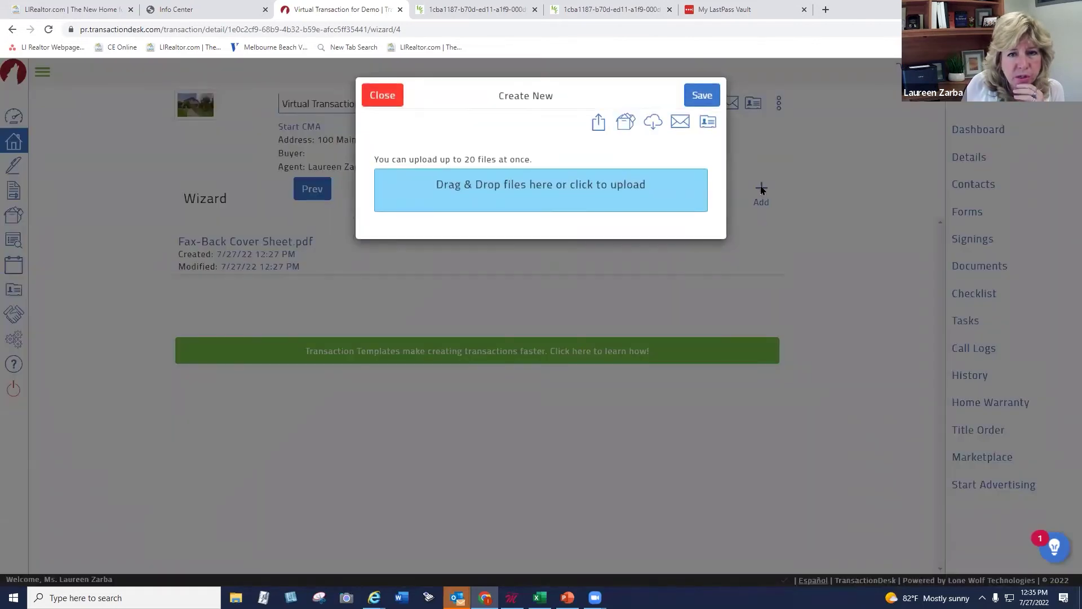
left_click(514, 187)
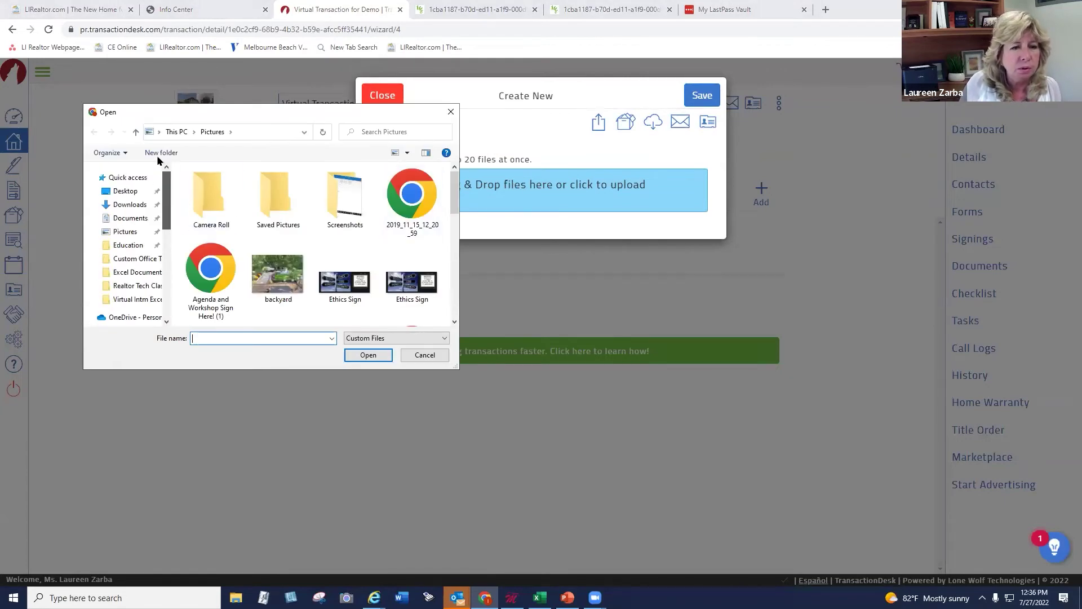
left_click(142, 191)
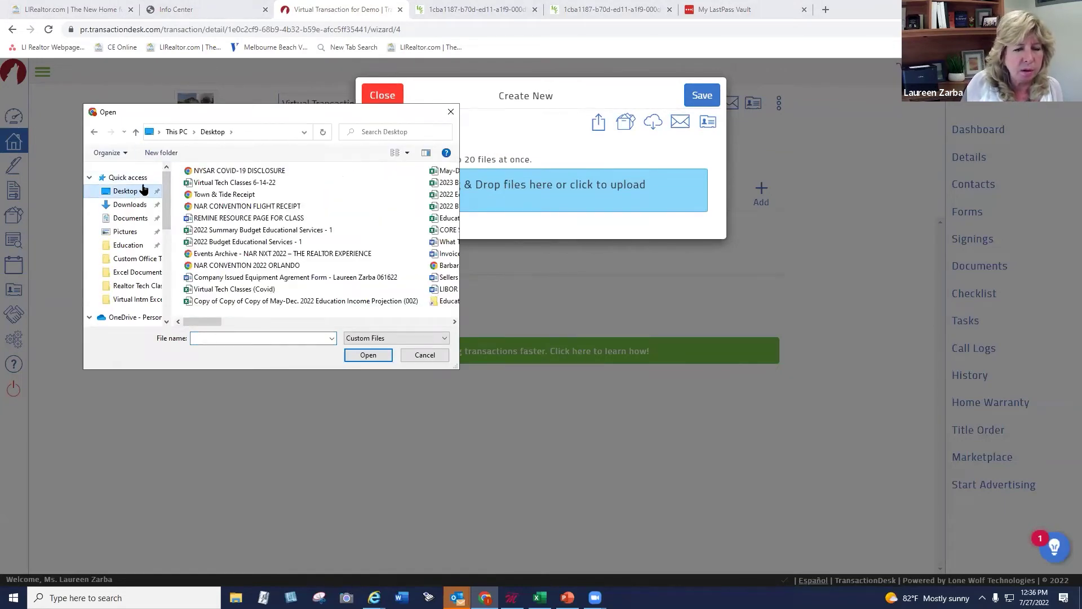
left_click(223, 171)
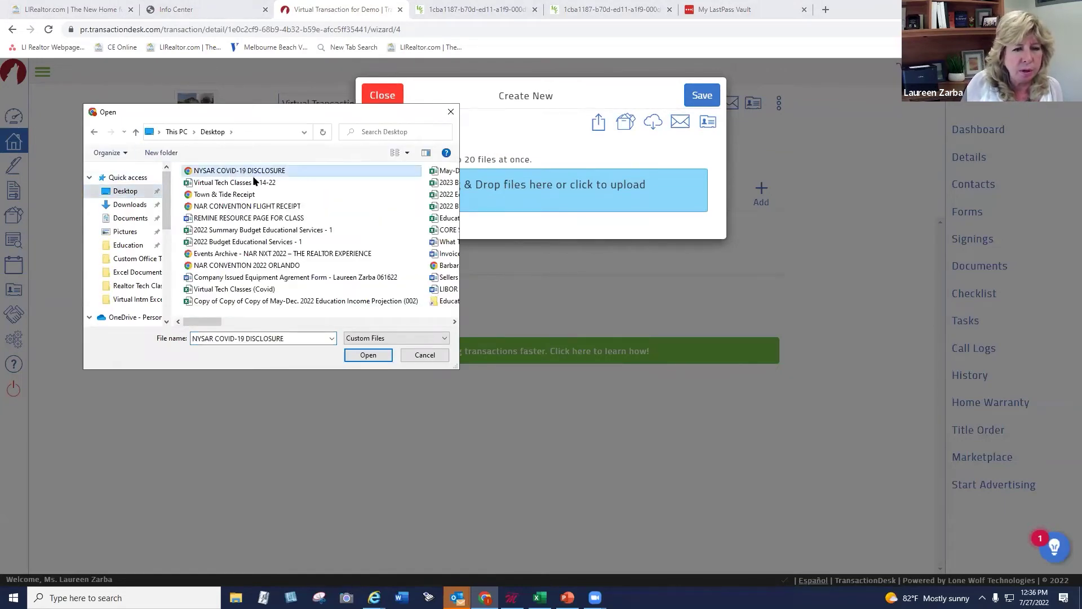
left_click(372, 355)
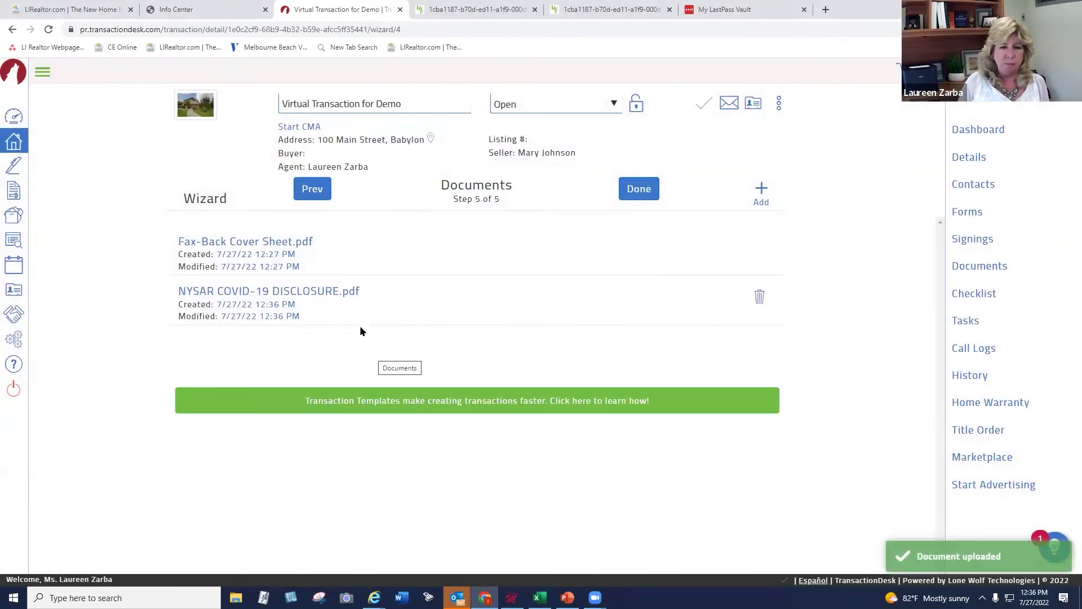
Review the COVID-19 disclosure to its signature lines, then step back and forward to save Documents
left_click(281, 294)
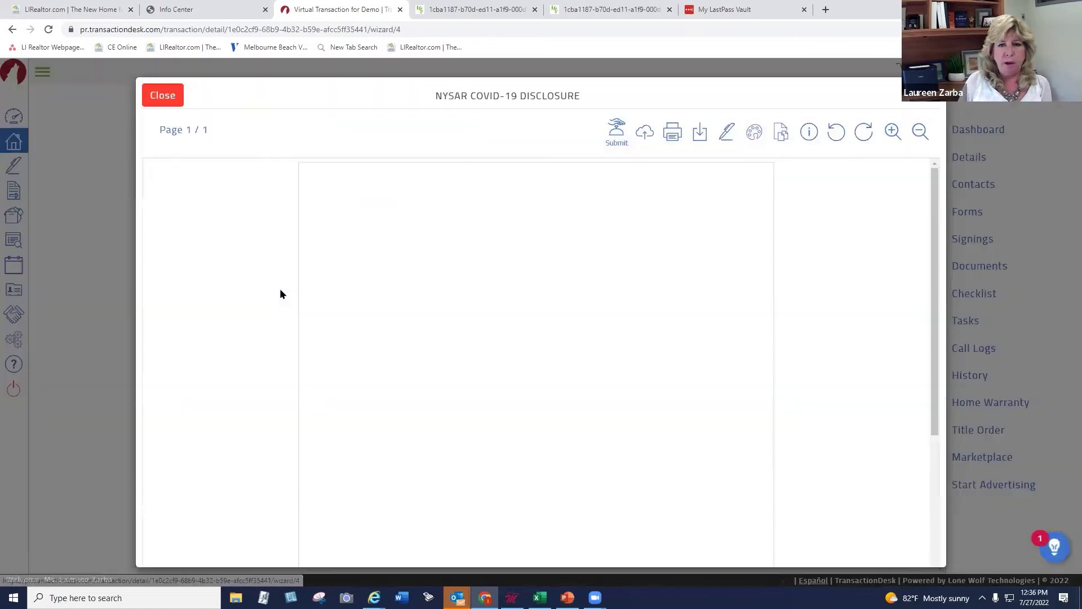
scroll(932, 252, "down", 4)
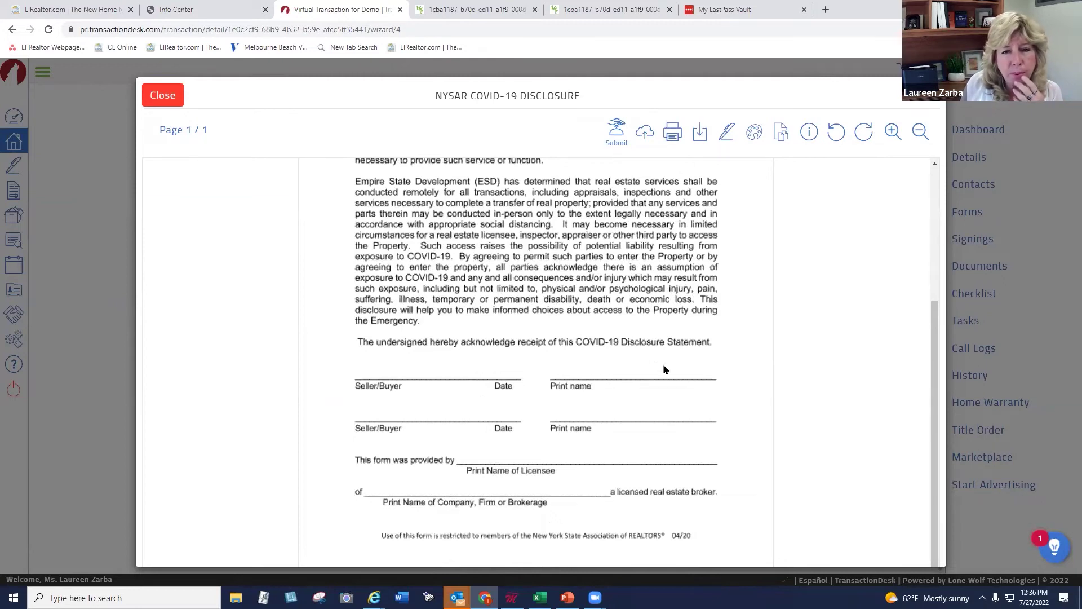
left_click(159, 96)
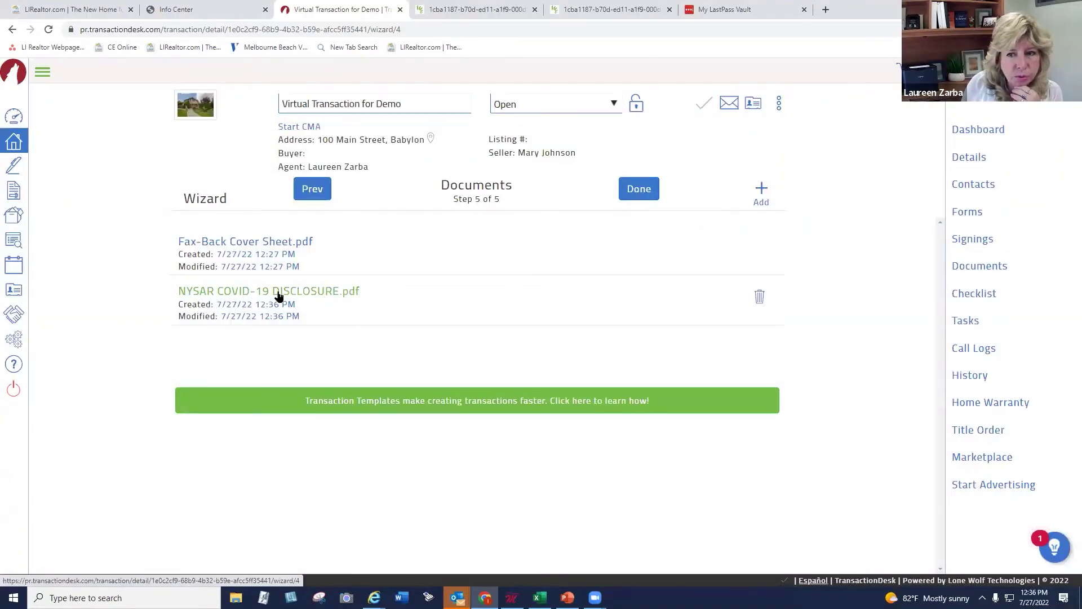
left_click(304, 194)
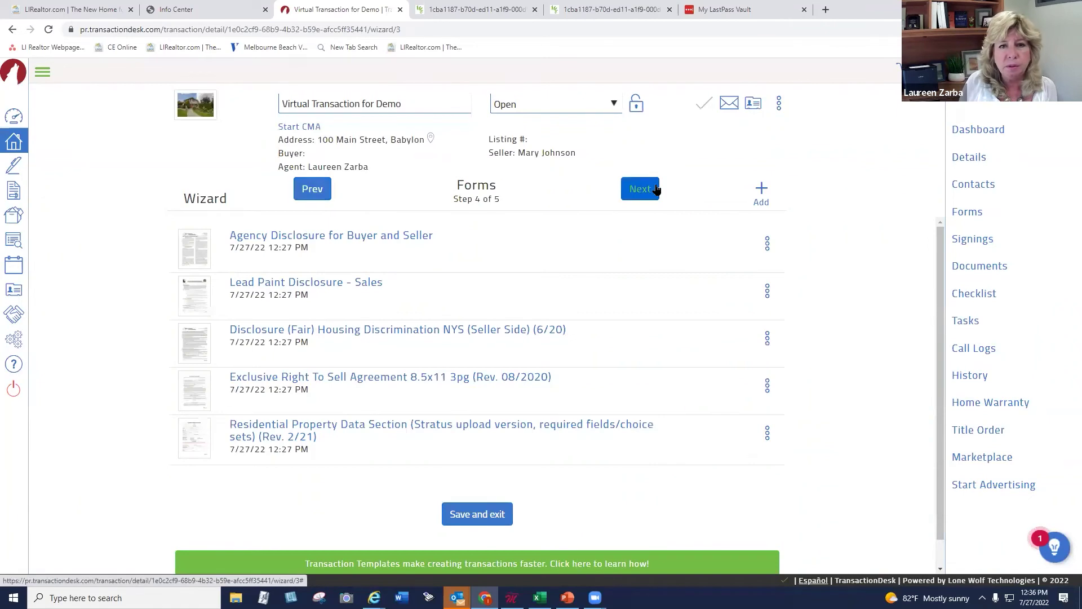
left_click(655, 189)
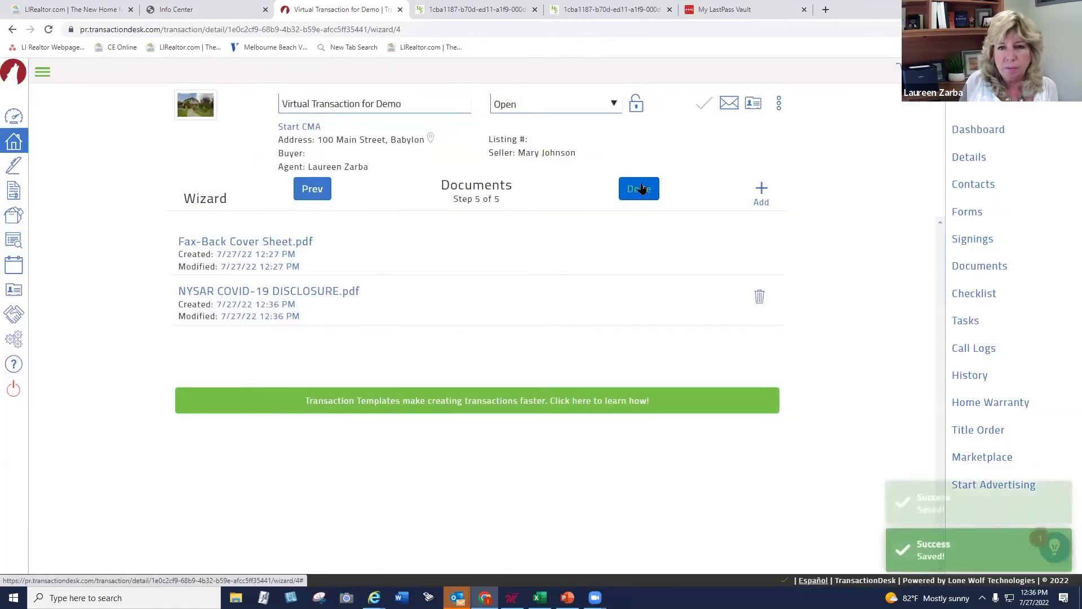
Finish the wizard, unlock the dashboard and reposition the Authentisign panel
left_click(639, 189)
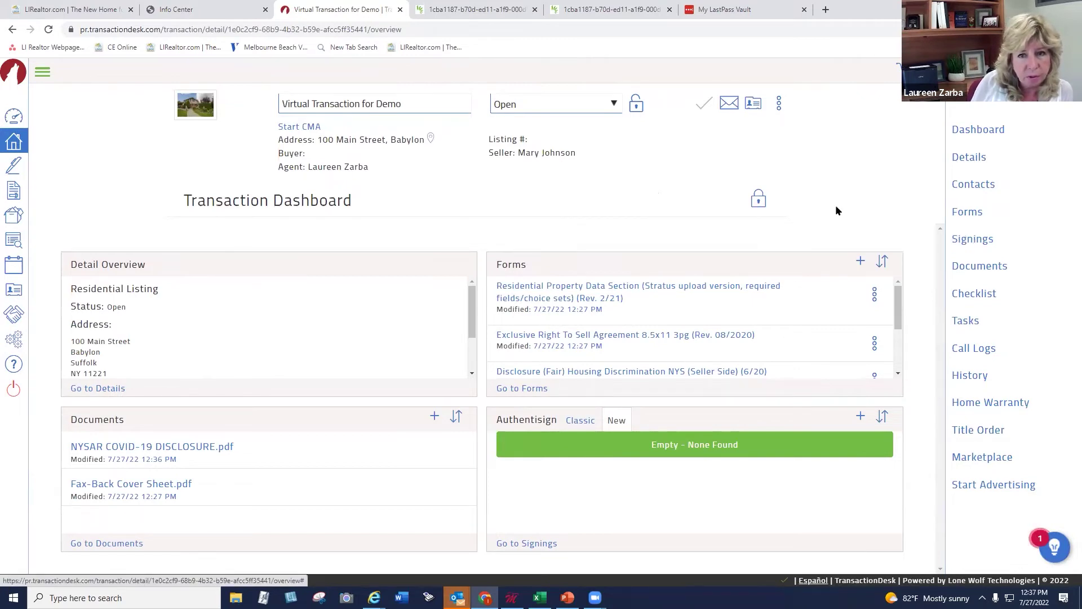
left_click(759, 200)
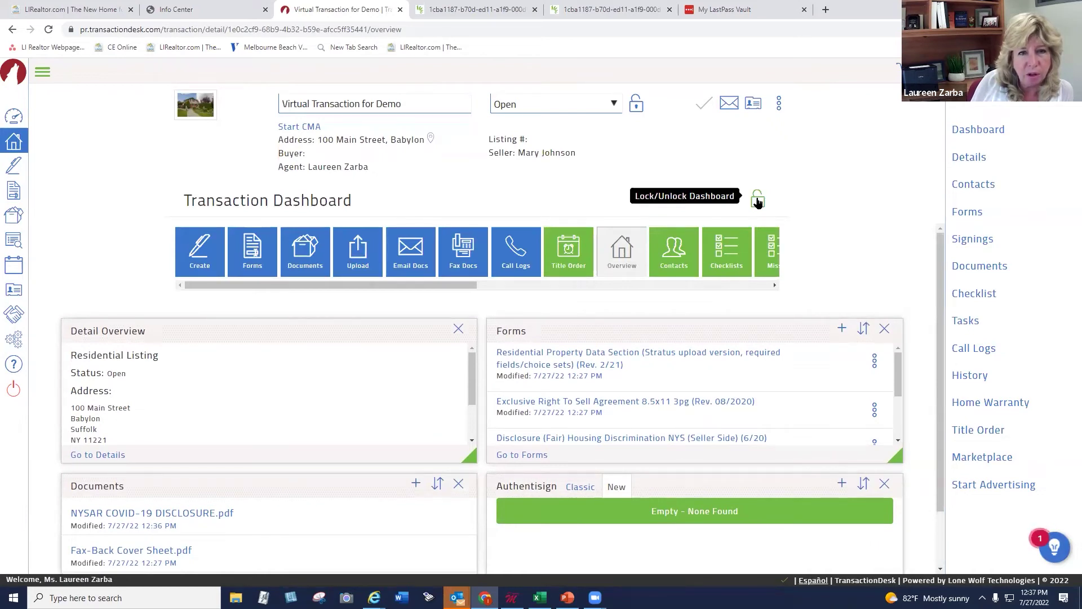
left_click(774, 286)
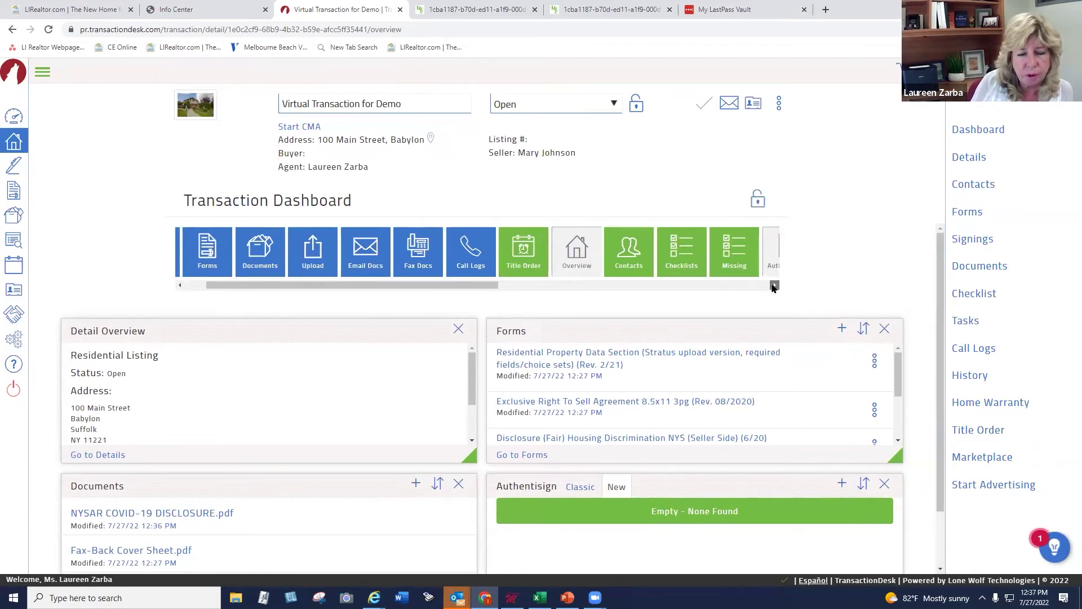
left_click_drag(774, 288, 773, 291)
left_click(883, 483)
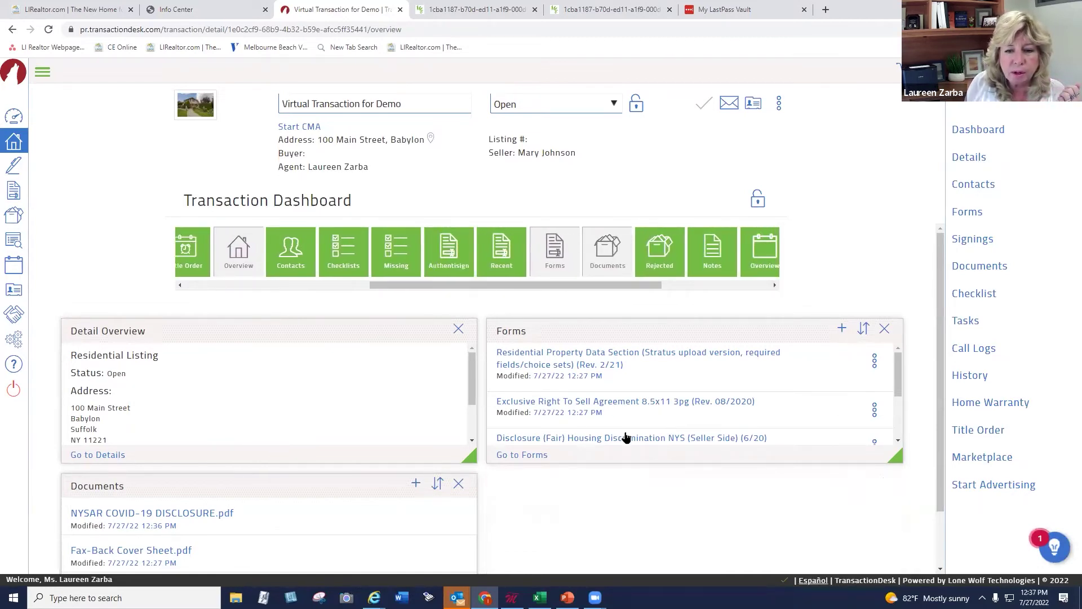
left_click_drag(448, 248, 601, 512)
scroll(910, 417, "down", 1)
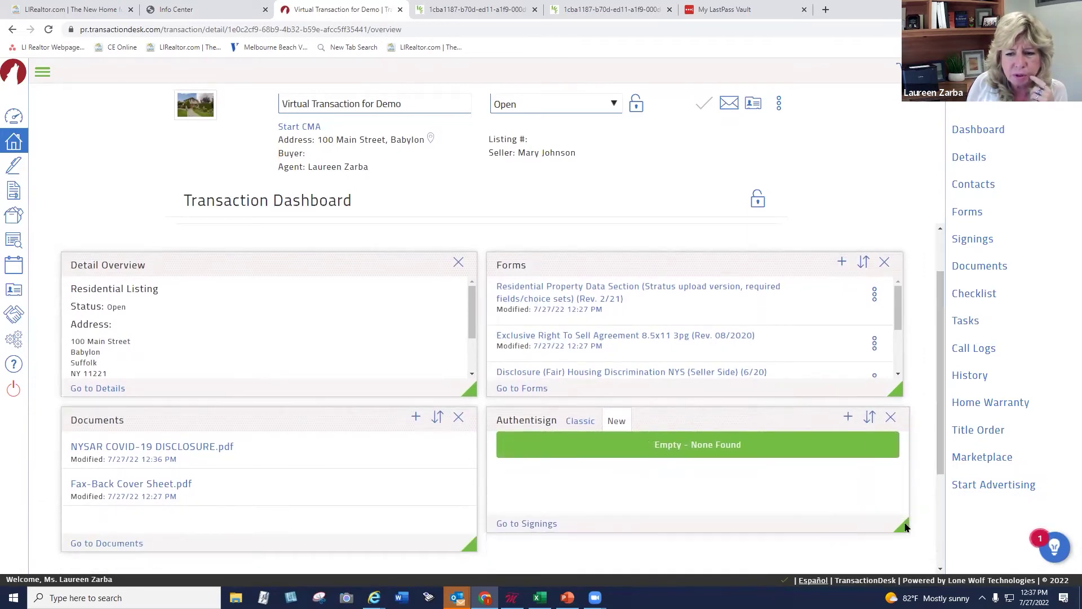
Re-add the Authentisign panel, lock the dashboard layout, and scroll the Forms list to Lead Paint
left_click(883, 417)
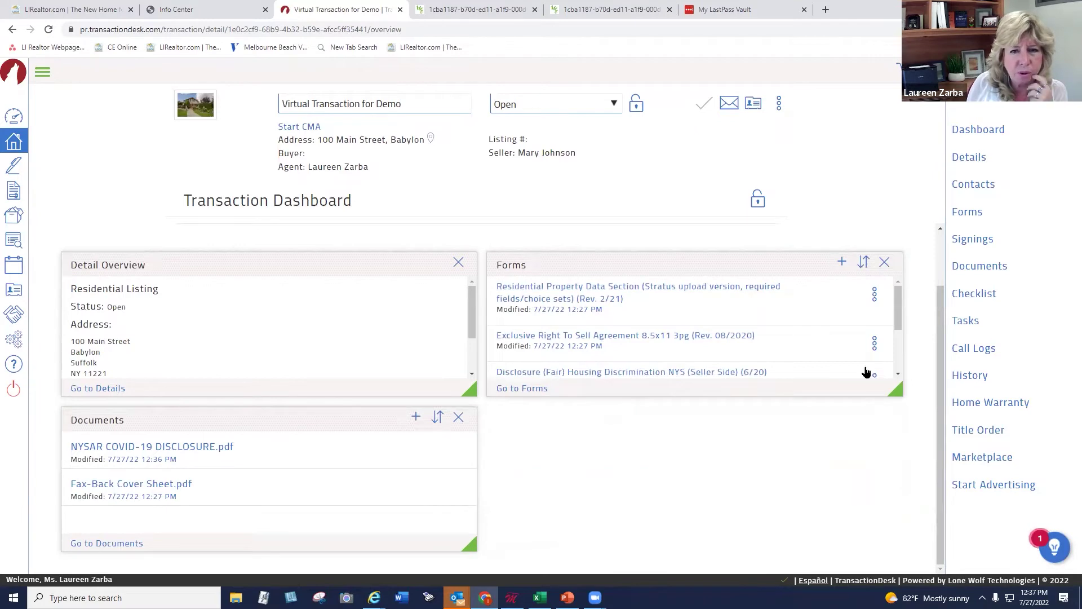
left_click(756, 202)
left_click(755, 204)
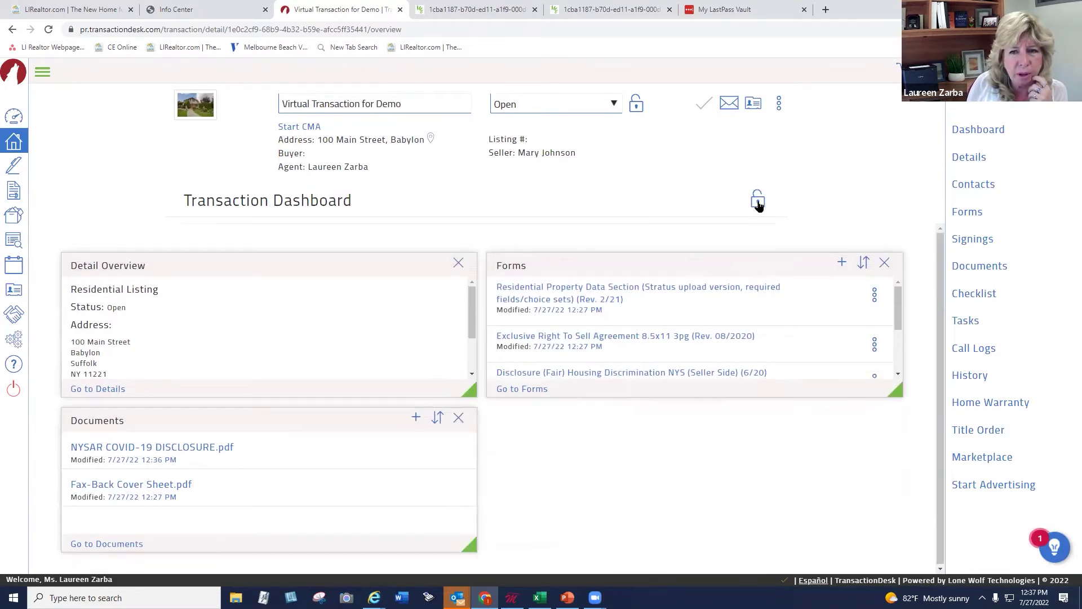
left_click_drag(772, 286, 766, 284)
left_click_drag(557, 246, 614, 520)
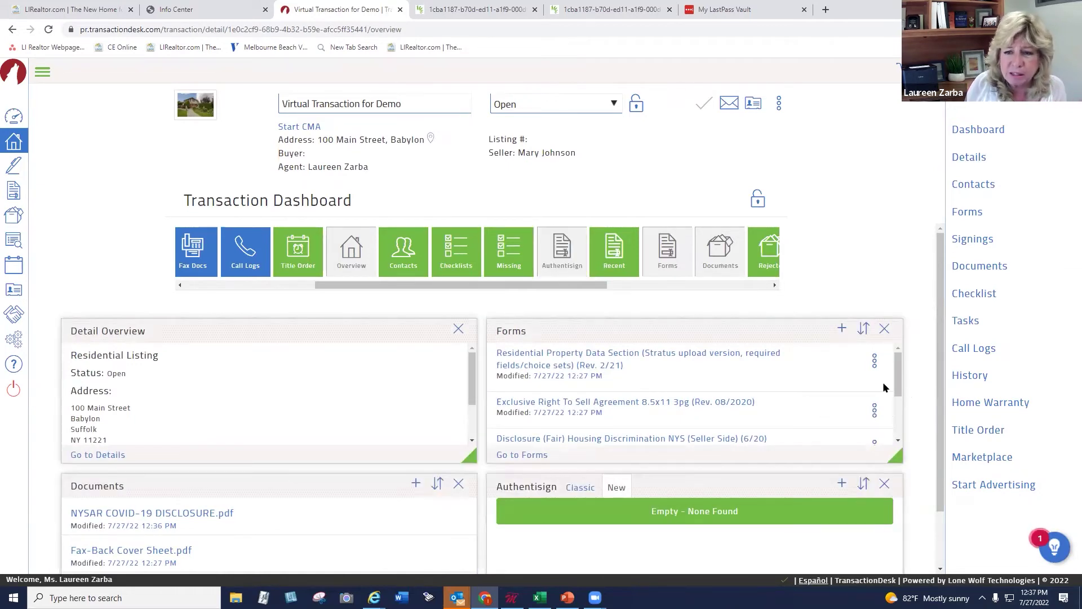
scroll(938, 428, "down", 2)
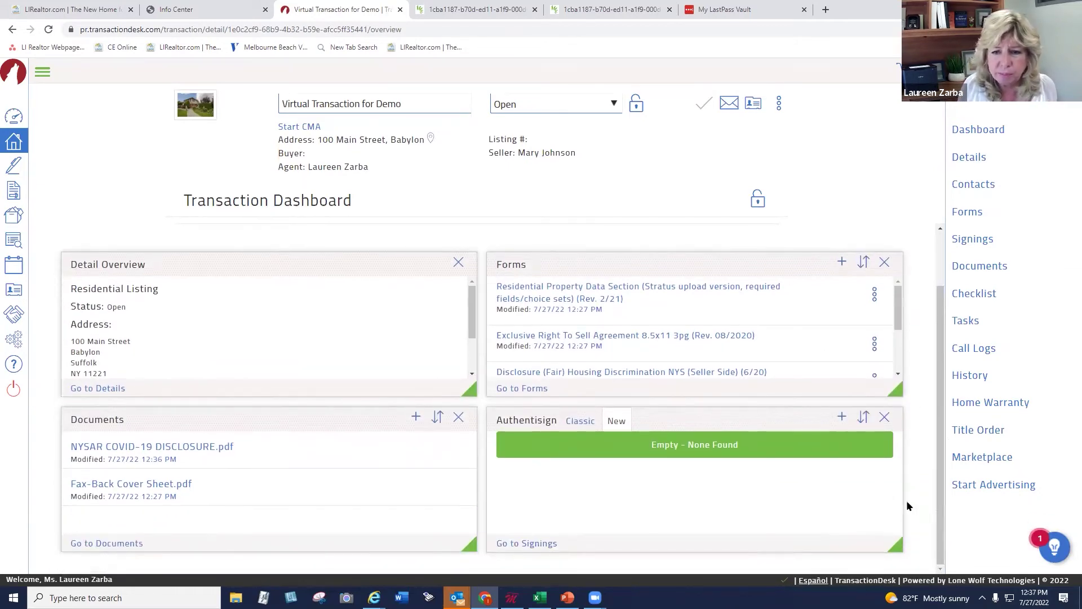
left_click(756, 202)
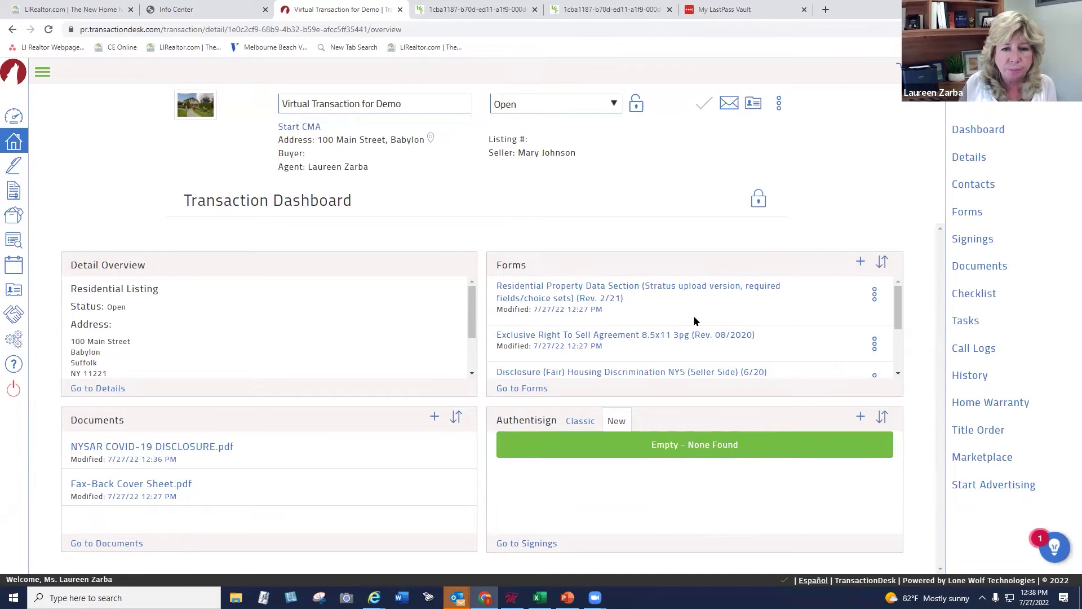
left_click(897, 373)
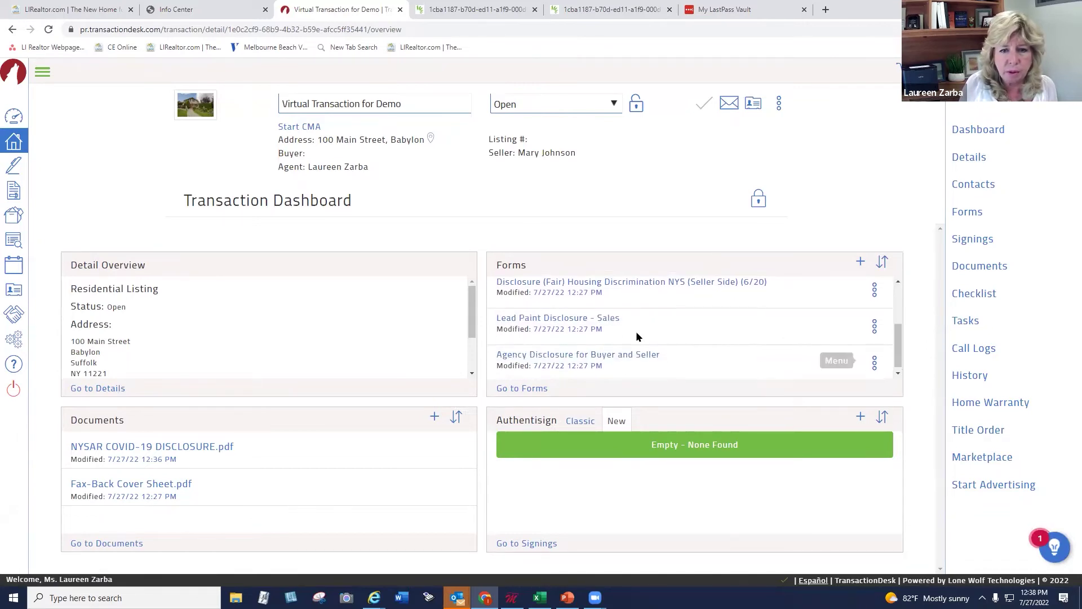
On Lead Paint Disclosure - Sales, check 'Seller has no knowledge' and 'Seller has no reports or records'
left_click(554, 320)
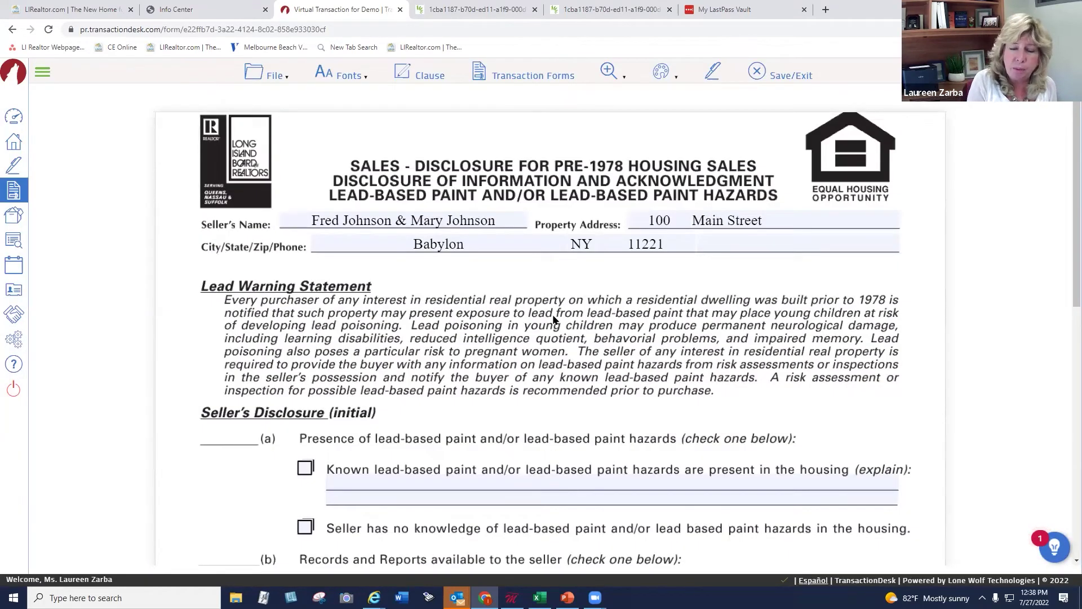
left_click_drag(1064, 245, 1065, 357)
scroll(1065, 357, "down", 1)
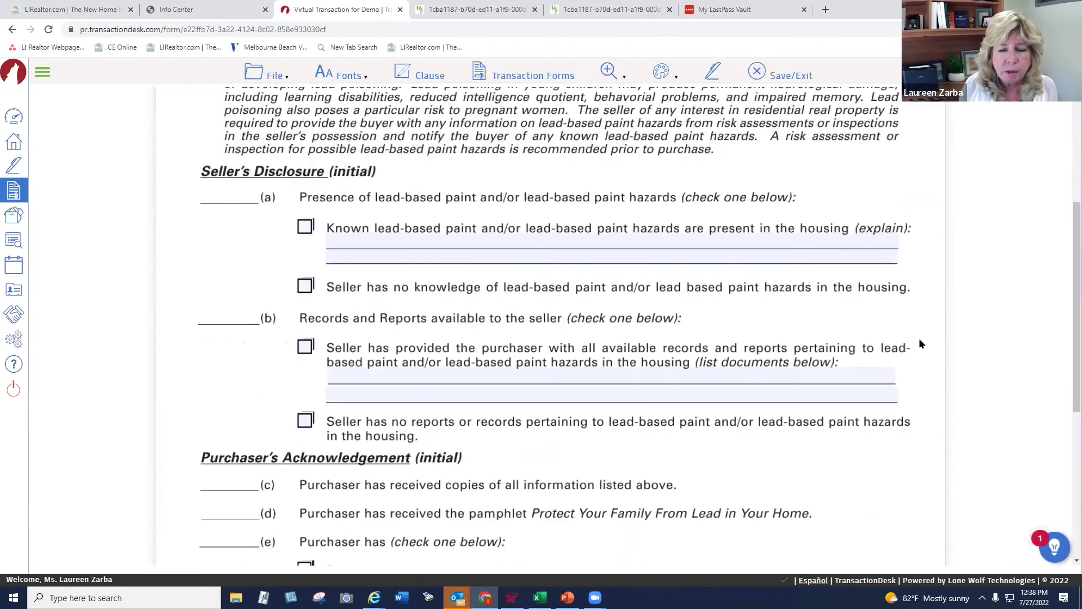
left_click(304, 286)
left_click(305, 422)
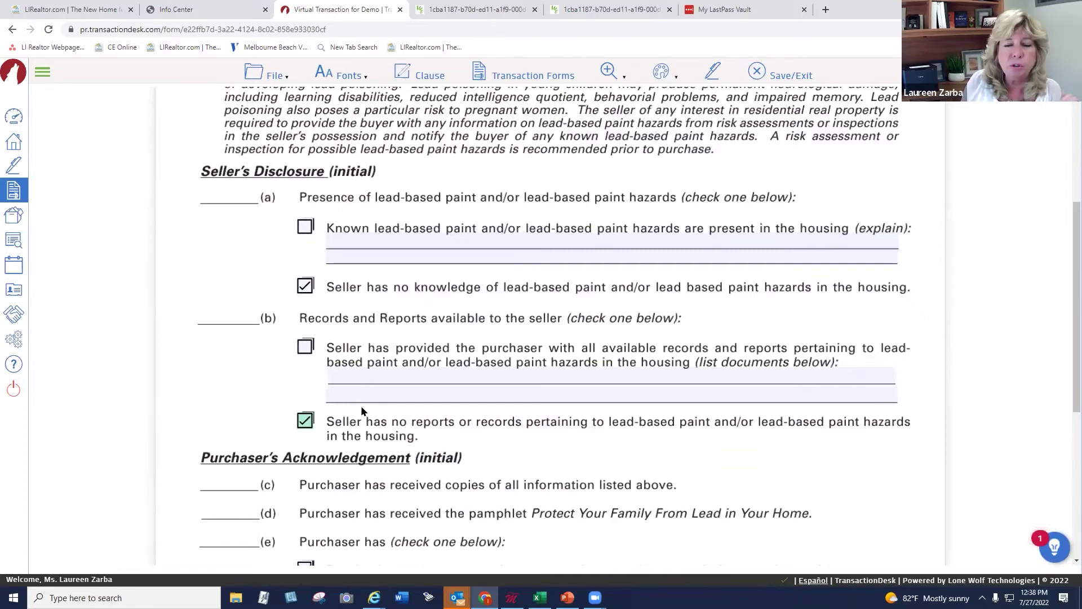
mouse_move(1064, 292)
left_mouse_down()
mouse_move(1065, 456)
mouse_move(1038, 485)
mouse_move(591, 431)
mouse_move(1046, 479)
mouse_move(1064, 499)
left_mouse_up()
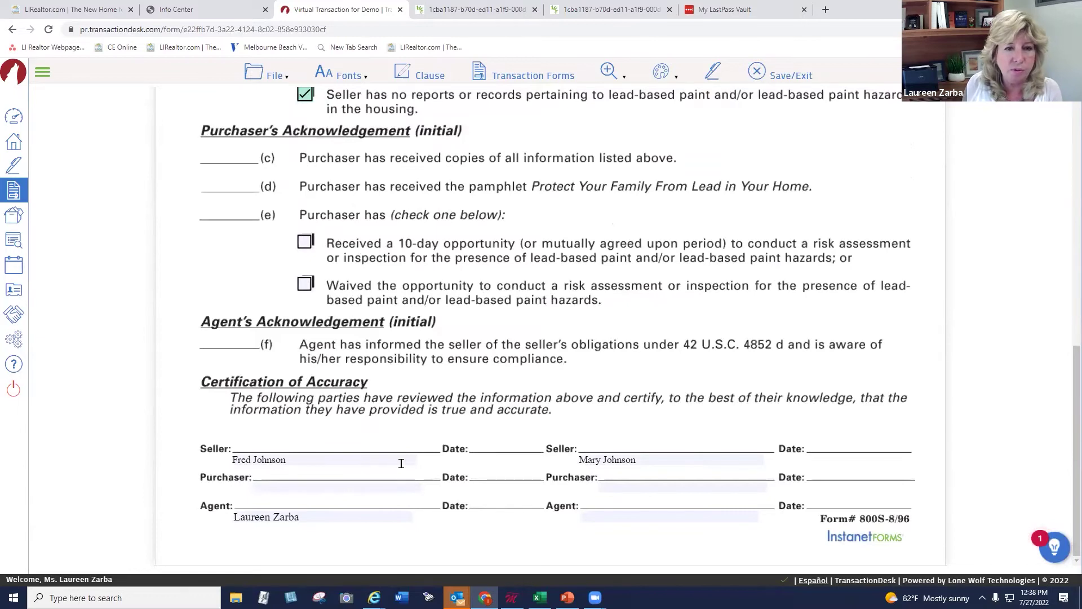
key("ctrl+Home")
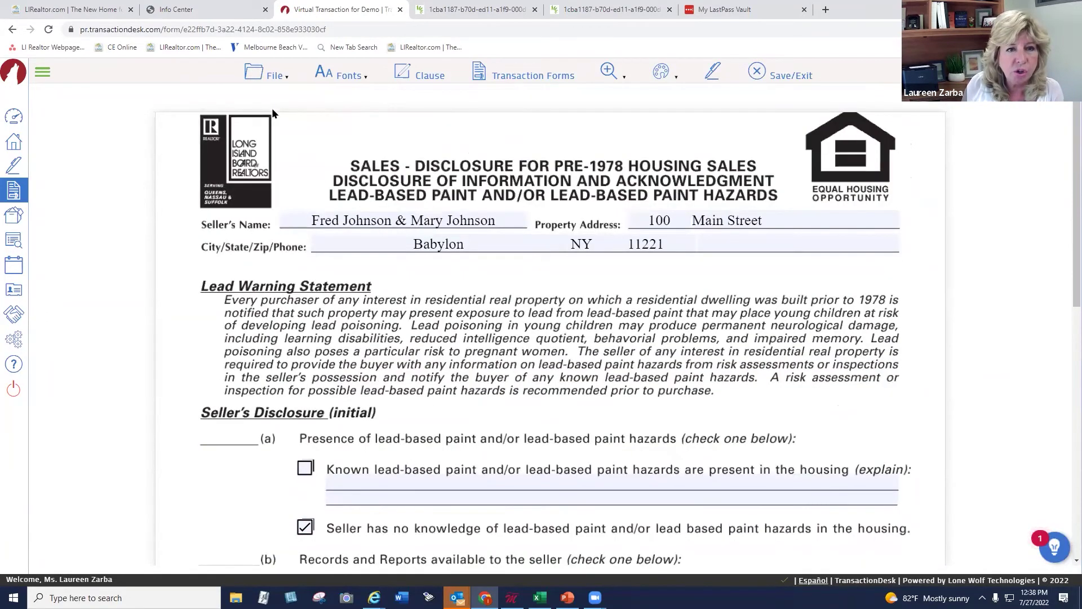
Save the Lead Paint Disclosure form and exit back to the Transaction Dashboard
left_click(271, 79)
mouse_move(278, 170)
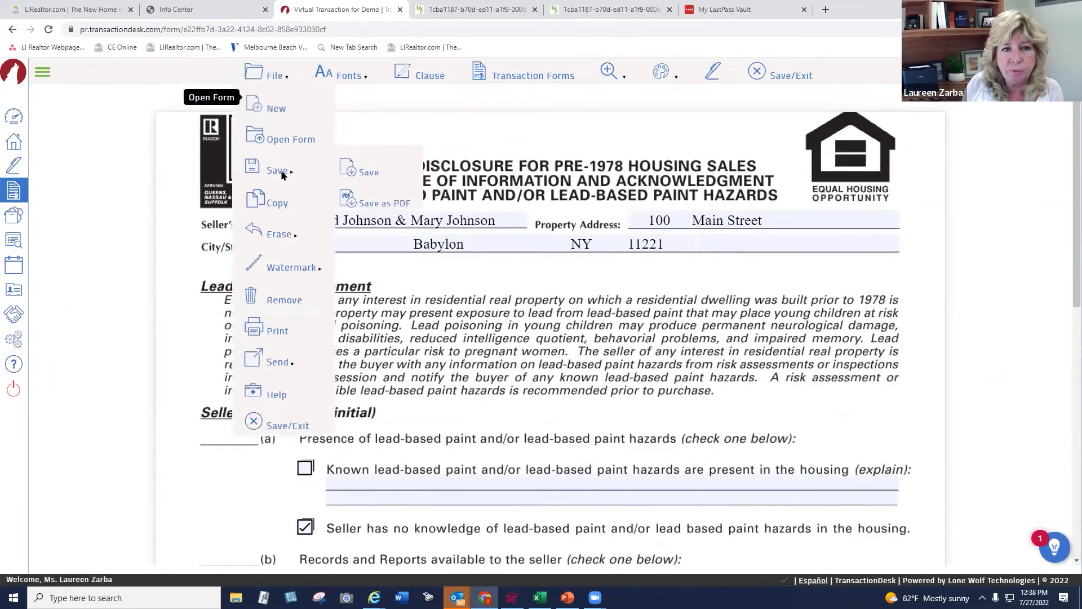
left_click(348, 173)
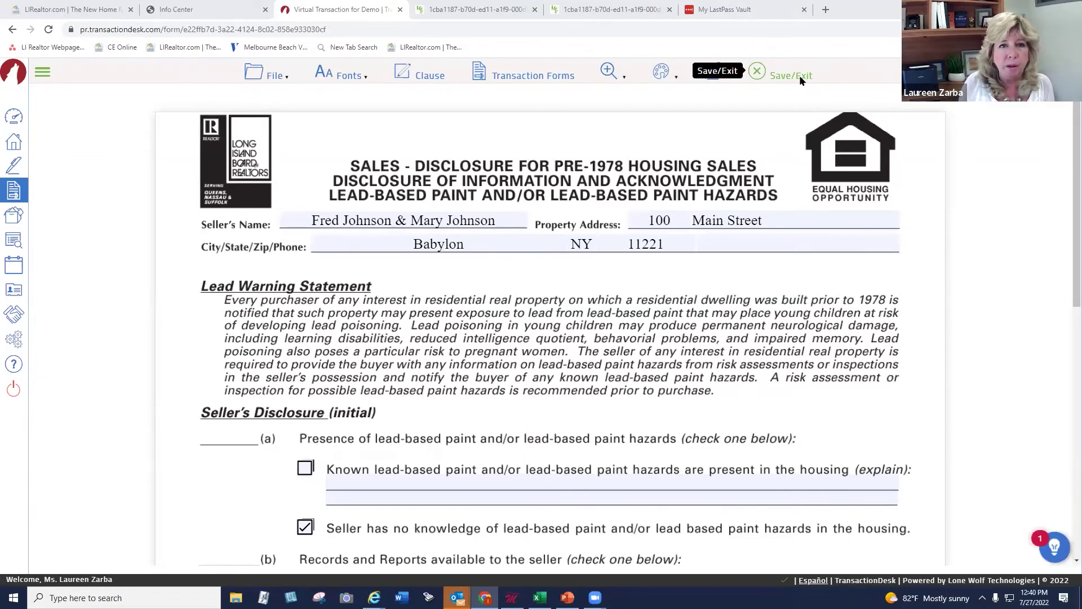
left_click(799, 75)
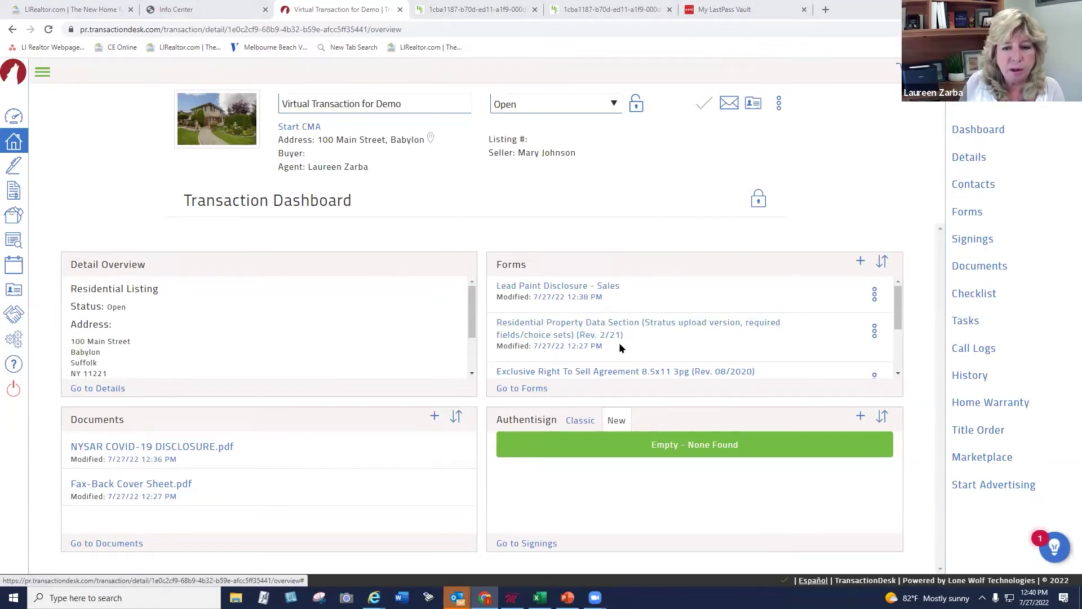
Read through the Exclusive Right To Sell Agreement, then save and exit to the dashboard
left_click(897, 373)
left_click(897, 373)
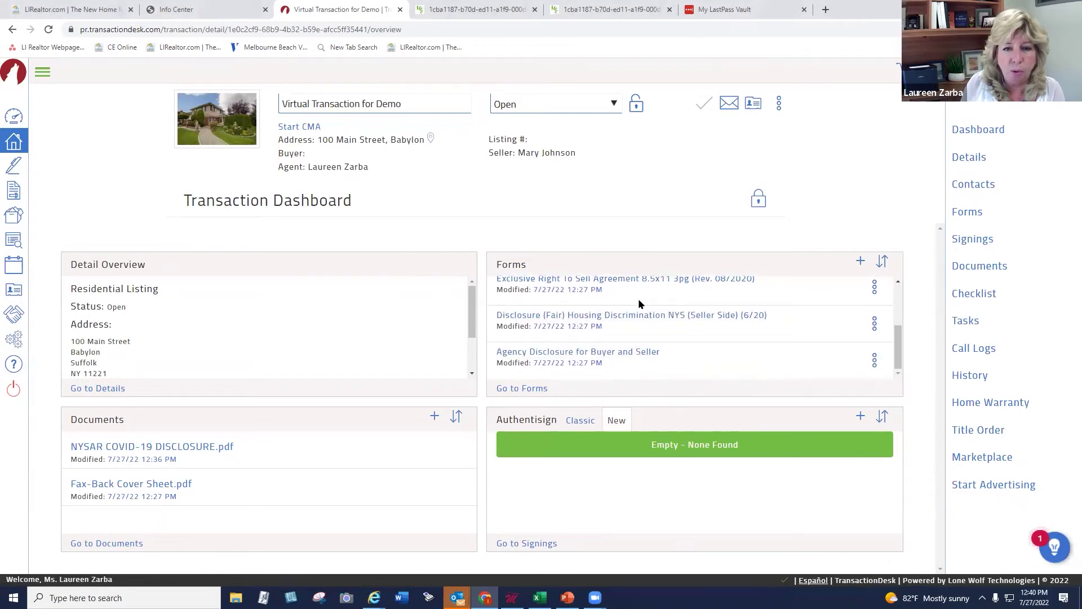
left_click(896, 284)
left_click(599, 302)
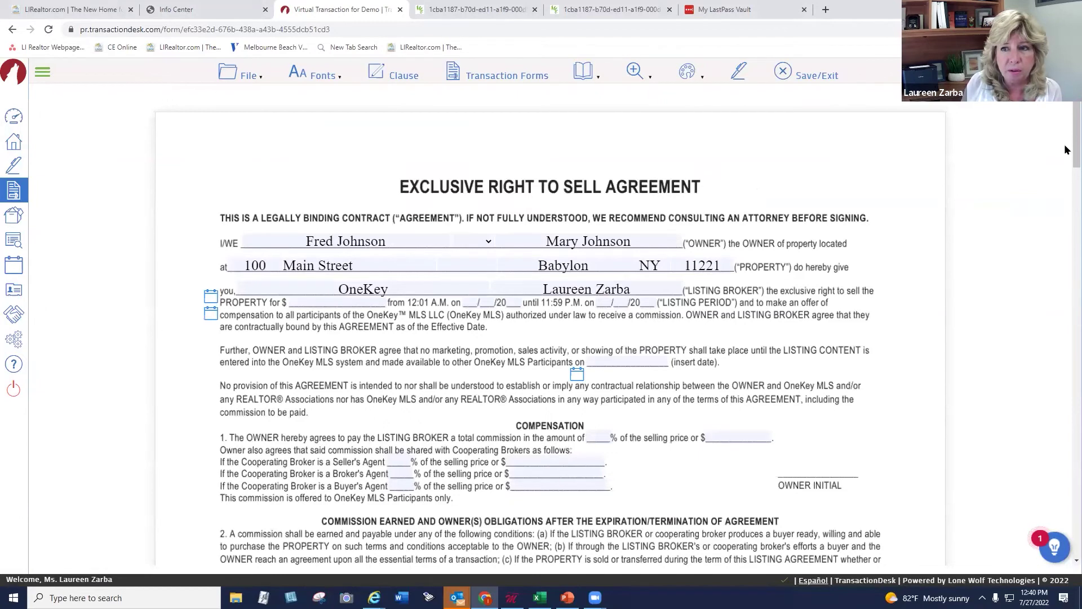
scroll(1064, 150, "down", 8)
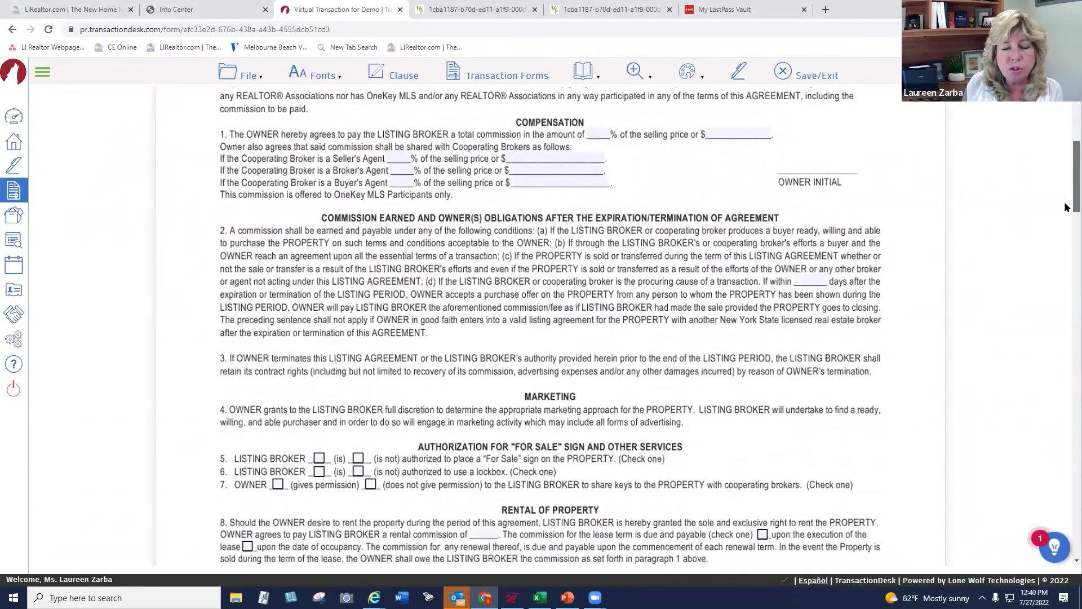
scroll(1064, 240, "down", 20)
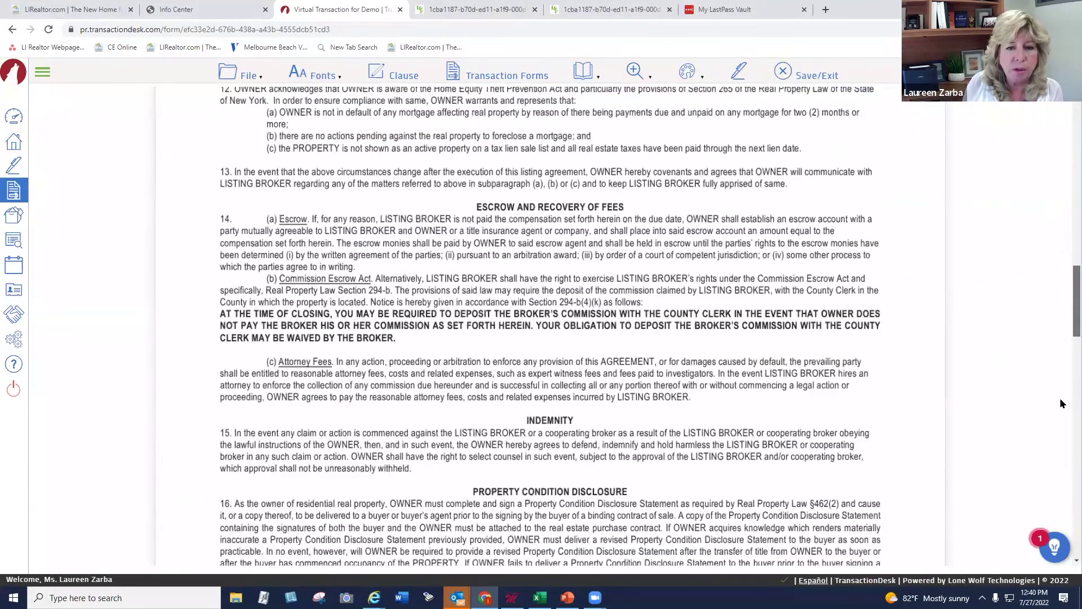
scroll(1064, 436, "down", 10)
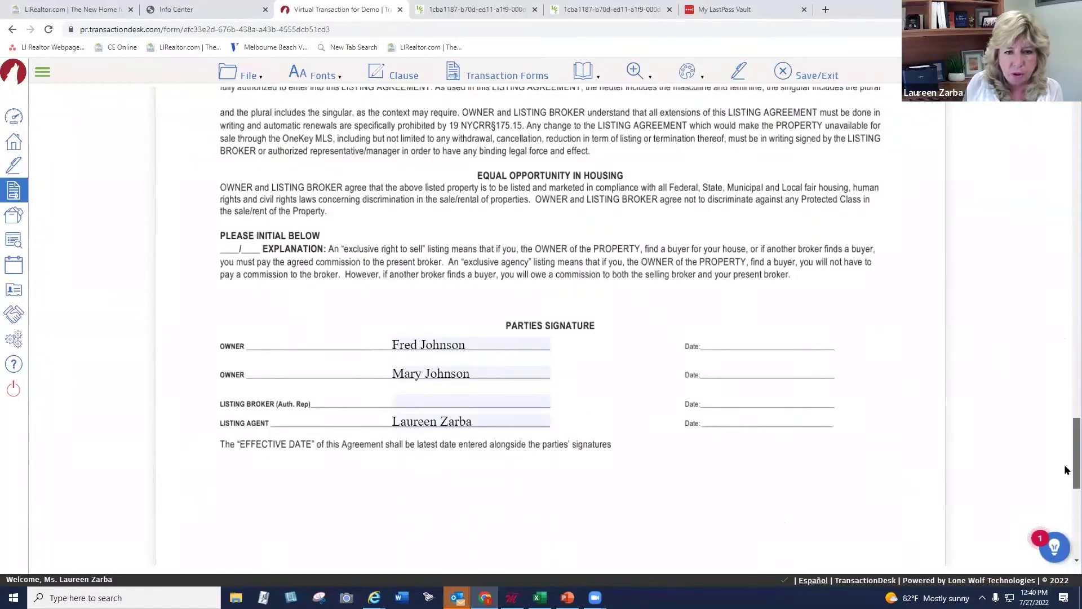
left_click_drag(1063, 464, 1002, 104)
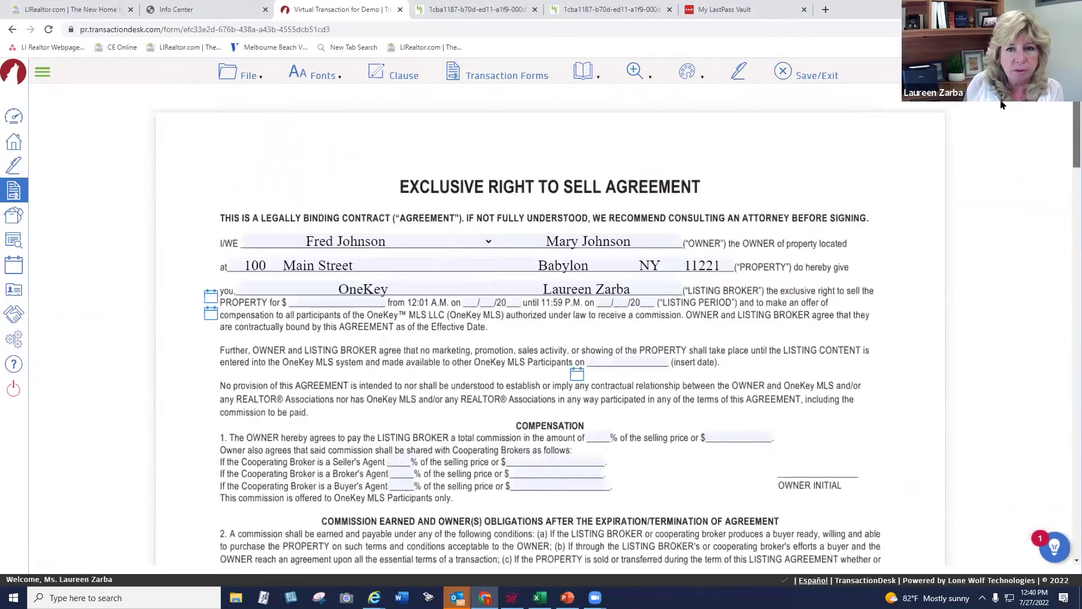
left_click(804, 73)
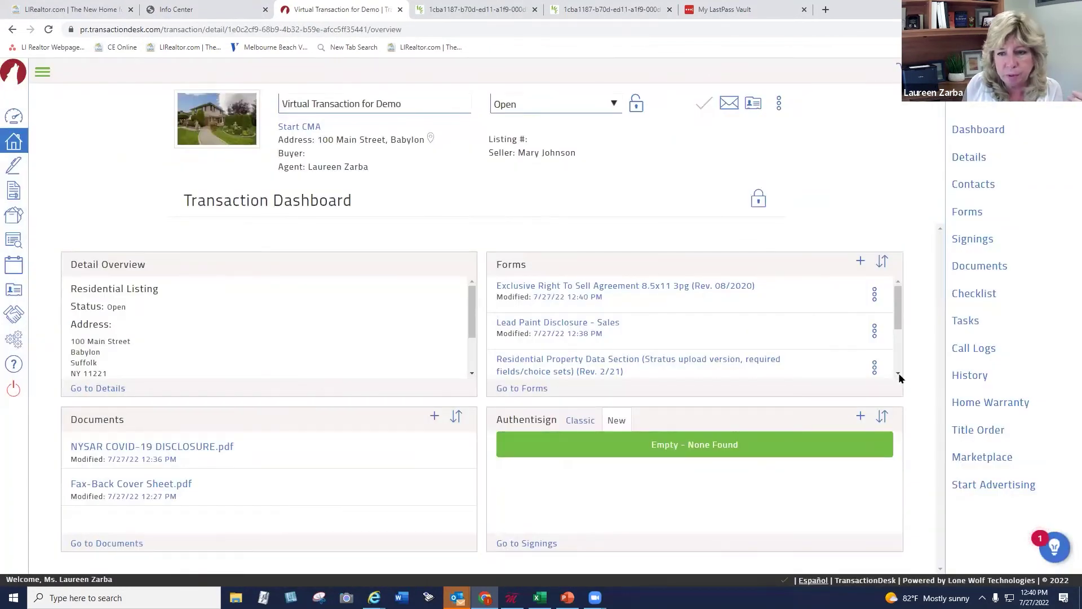
left_click(899, 375)
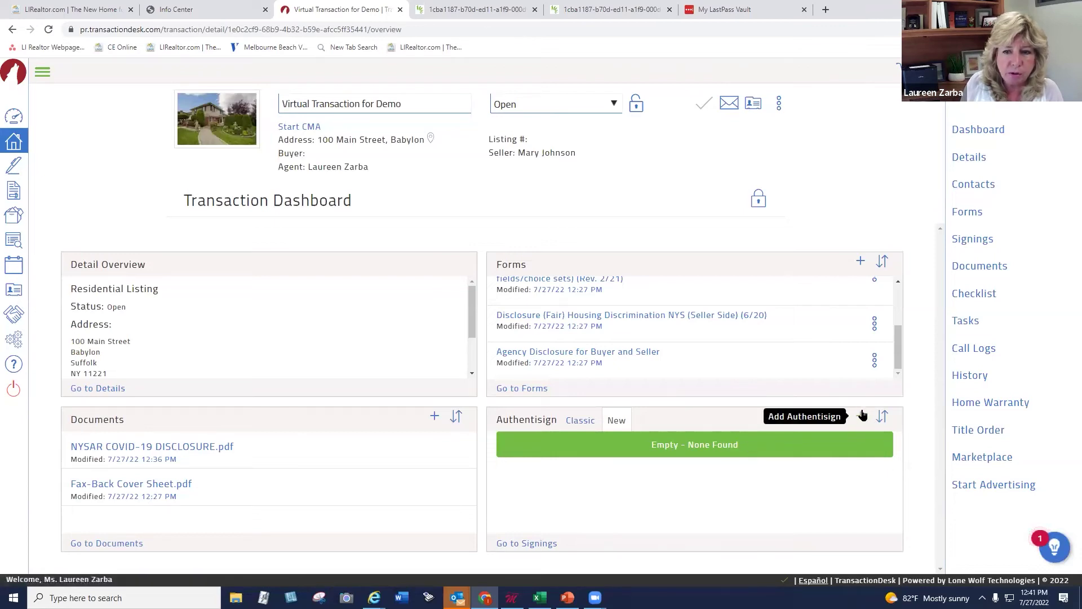
Add a signing named 'Virtual Transaction for Demo' from the transaction's Signings list
left_click(971, 239)
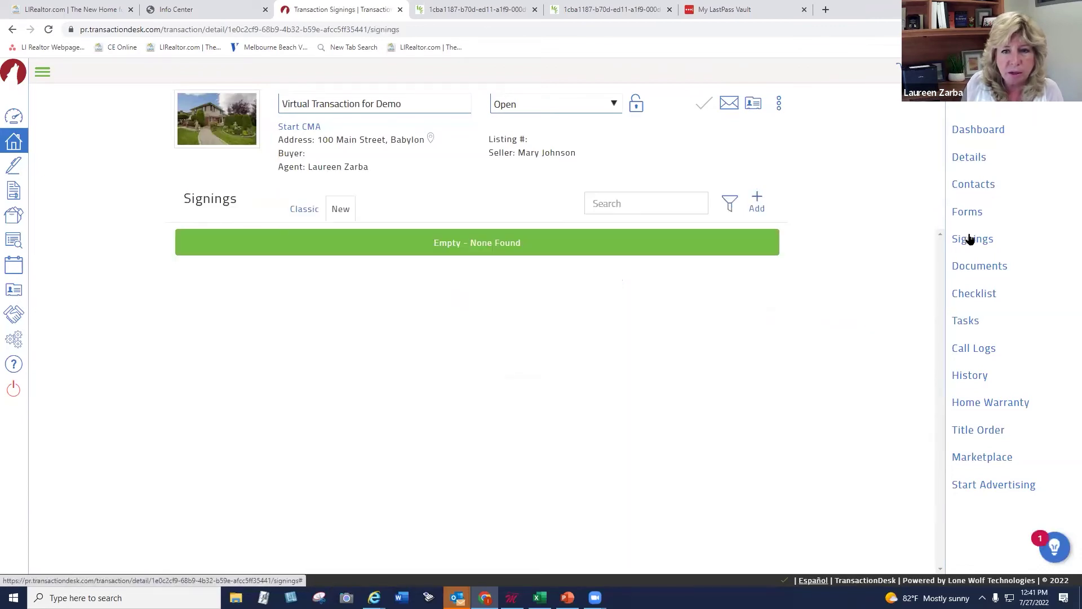
left_click(757, 196)
left_click(529, 134)
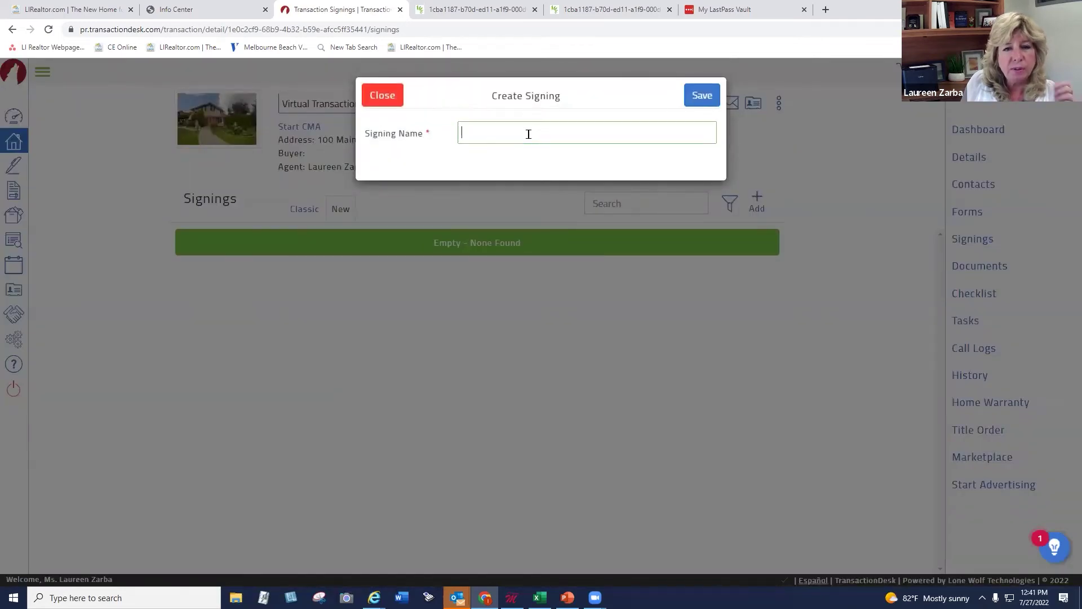
left_click_drag(551, 90, 583, 94)
left_click(581, 89)
left_click(484, 132)
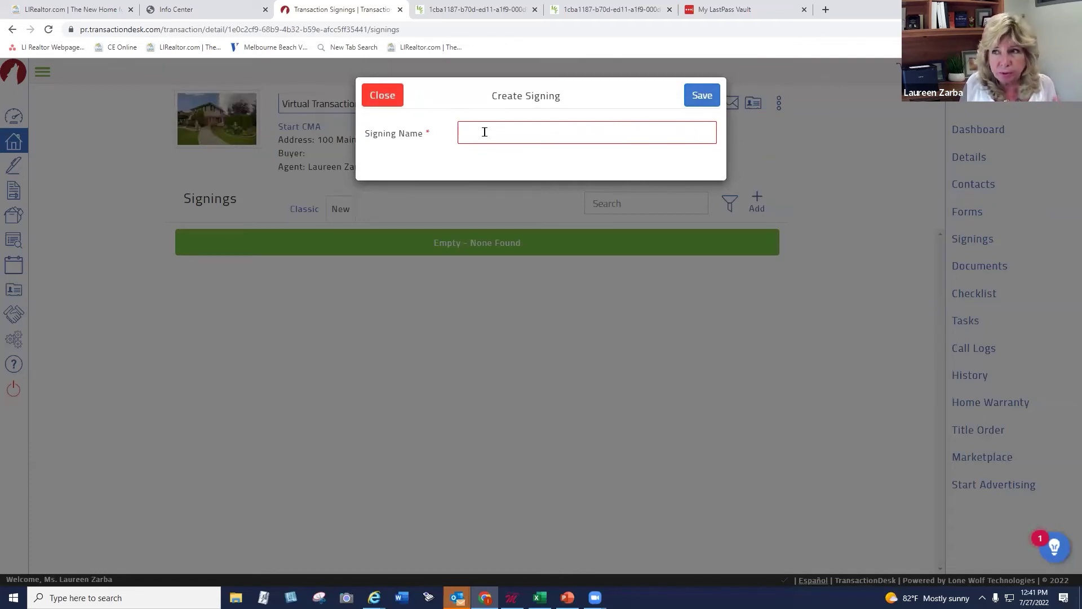
type("Virtu")
type("al Tr")
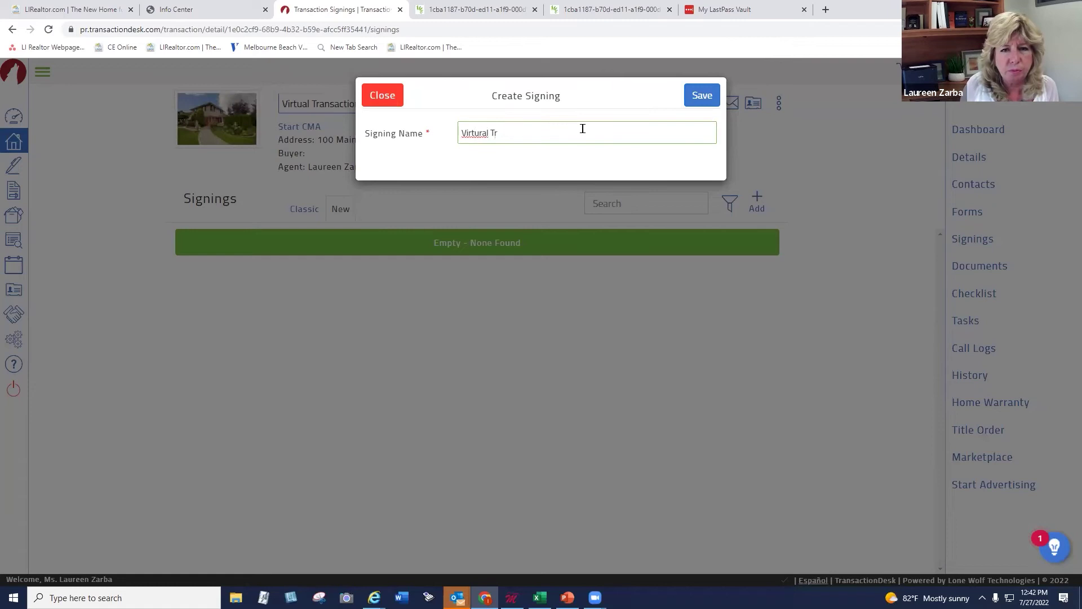
right_click(478, 136)
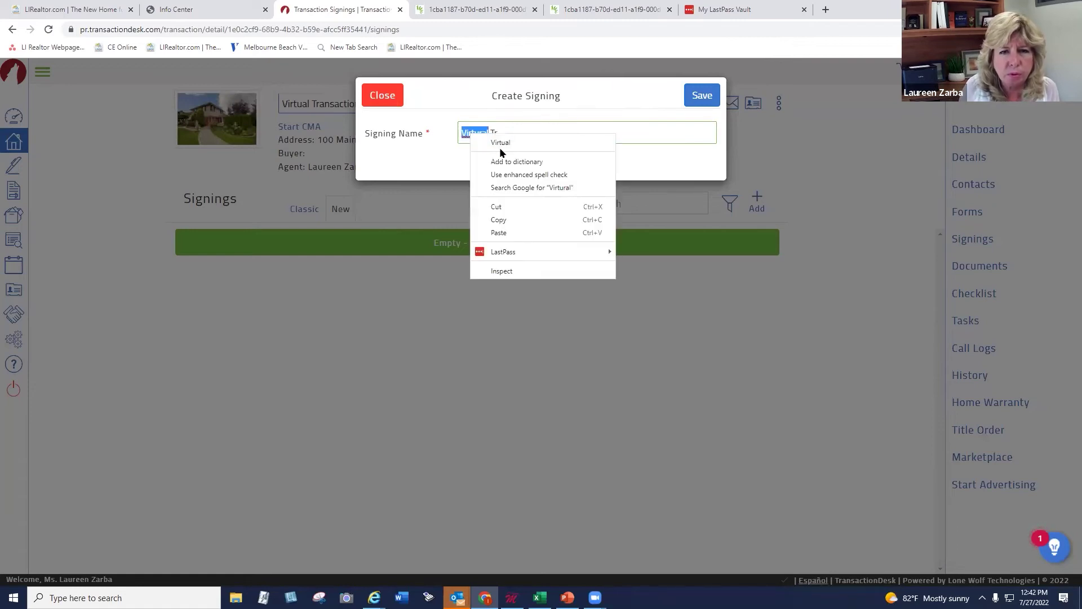
left_click(500, 143)
type("an")
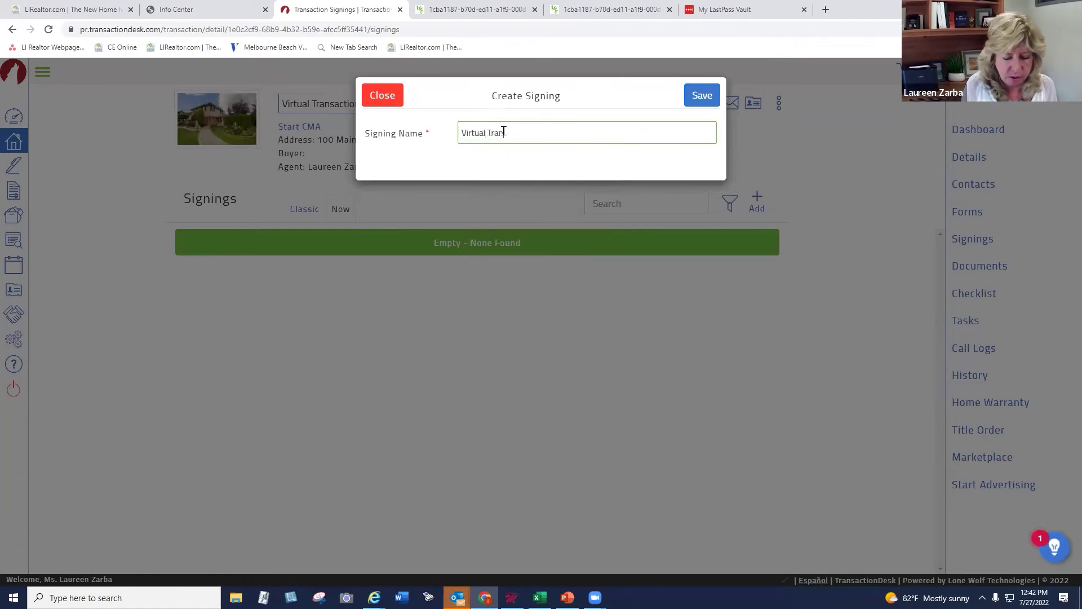
type("saction for Demo")
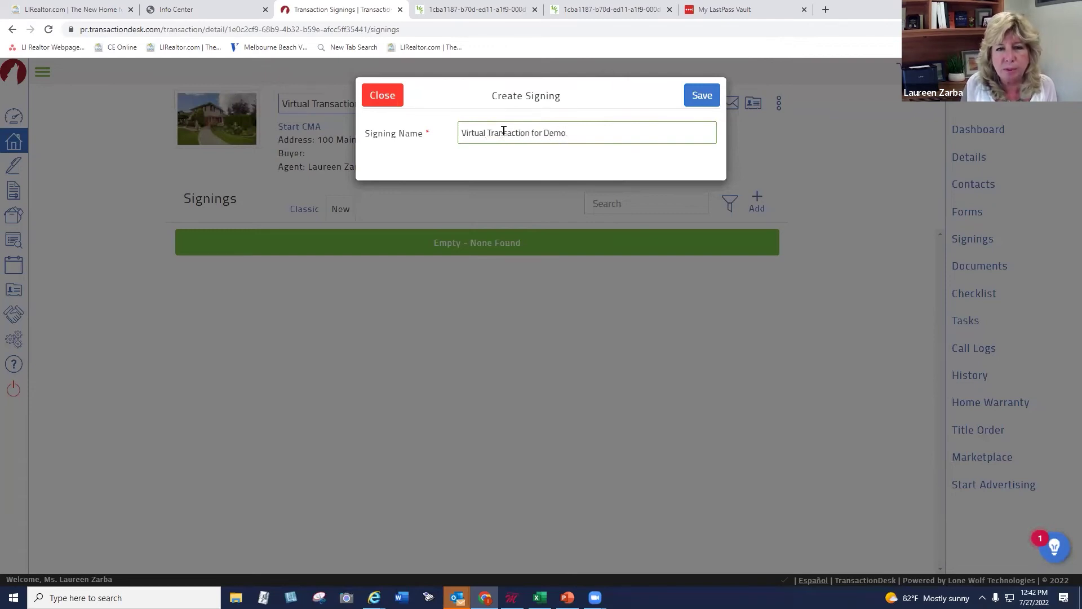
left_click(696, 97)
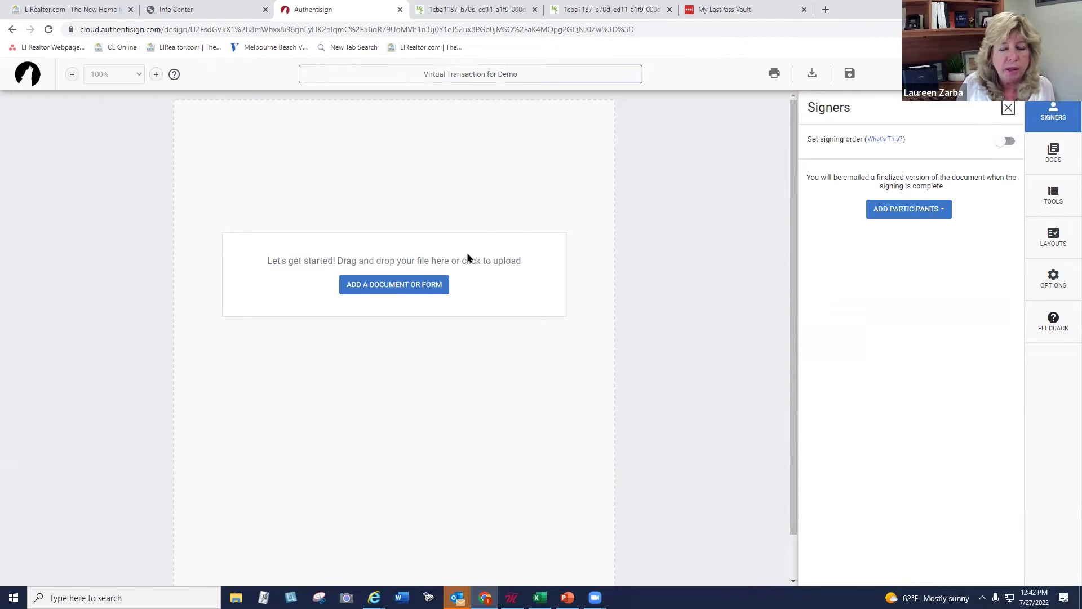
Add Agency Disclosure, Lead Paint, fair housing, Exclusive Right To Sell and COVID-19 documents
left_click(401, 286)
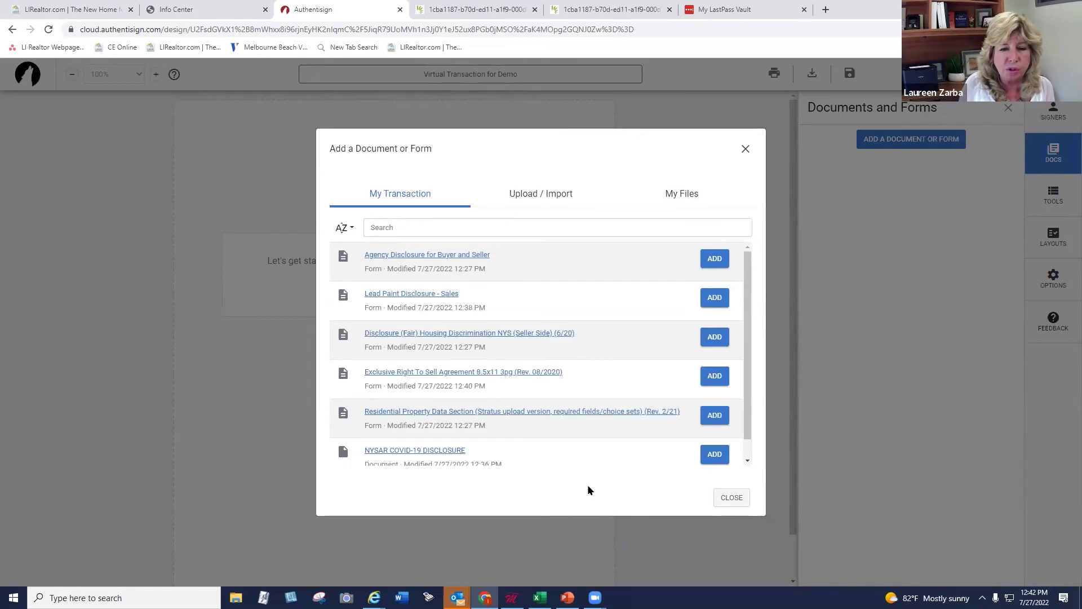
left_click(712, 258)
left_click(714, 298)
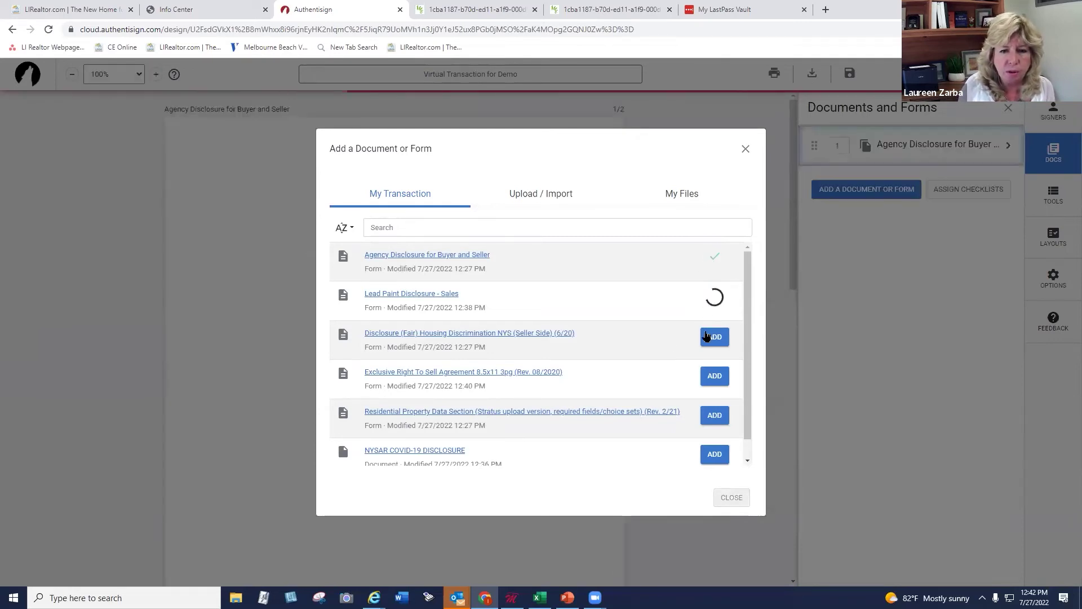
left_click(708, 338)
left_click(714, 376)
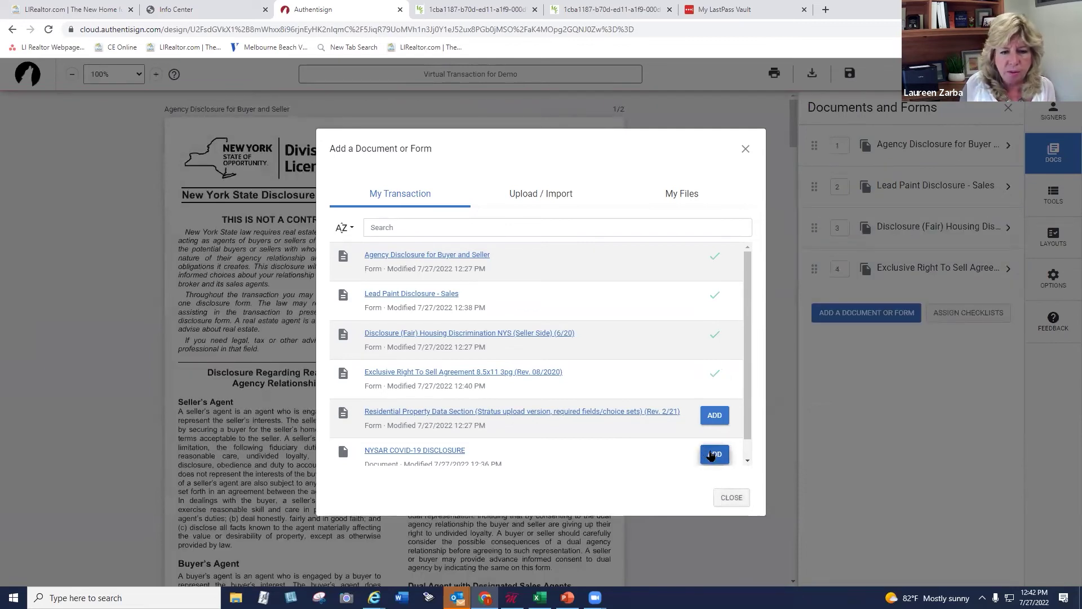
left_click(713, 454)
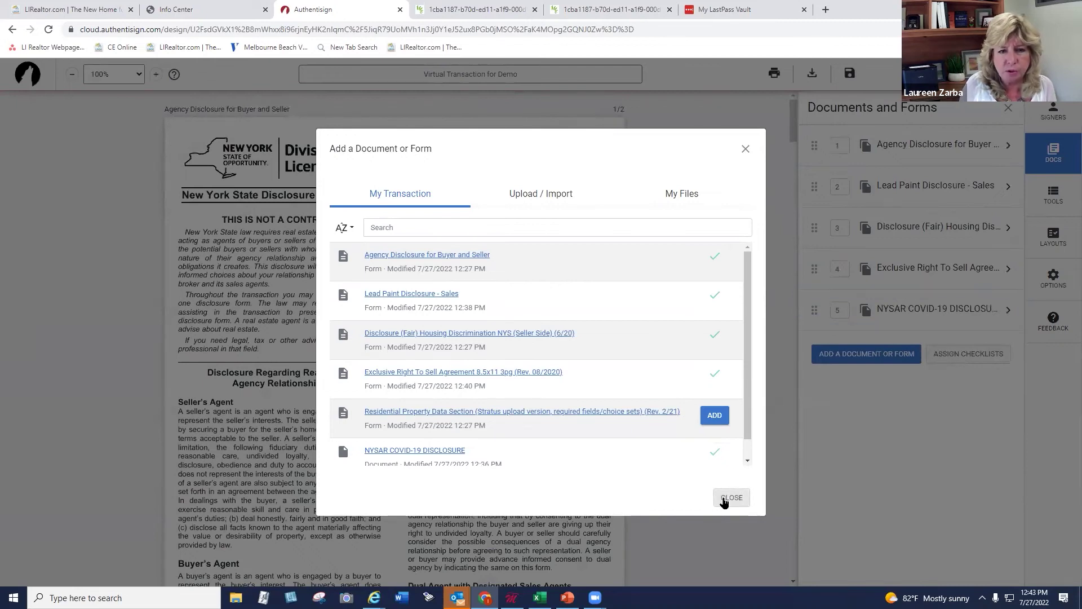
left_click(724, 499)
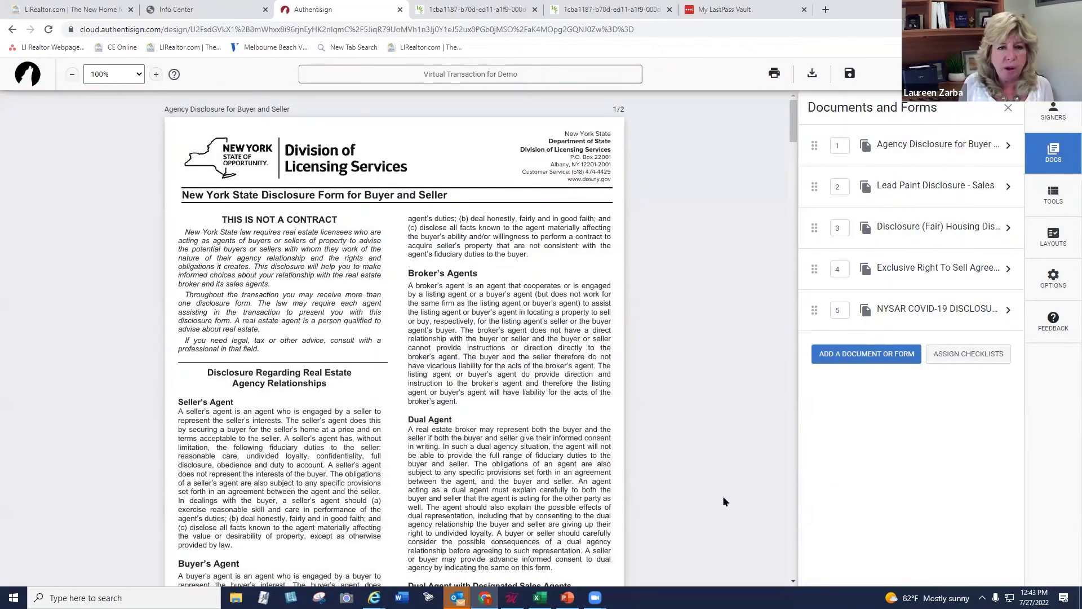
Drag the Exclusive Right To Sell Agreement to the top of the documents and show the signers
scroll(691, 262, "down", 20)
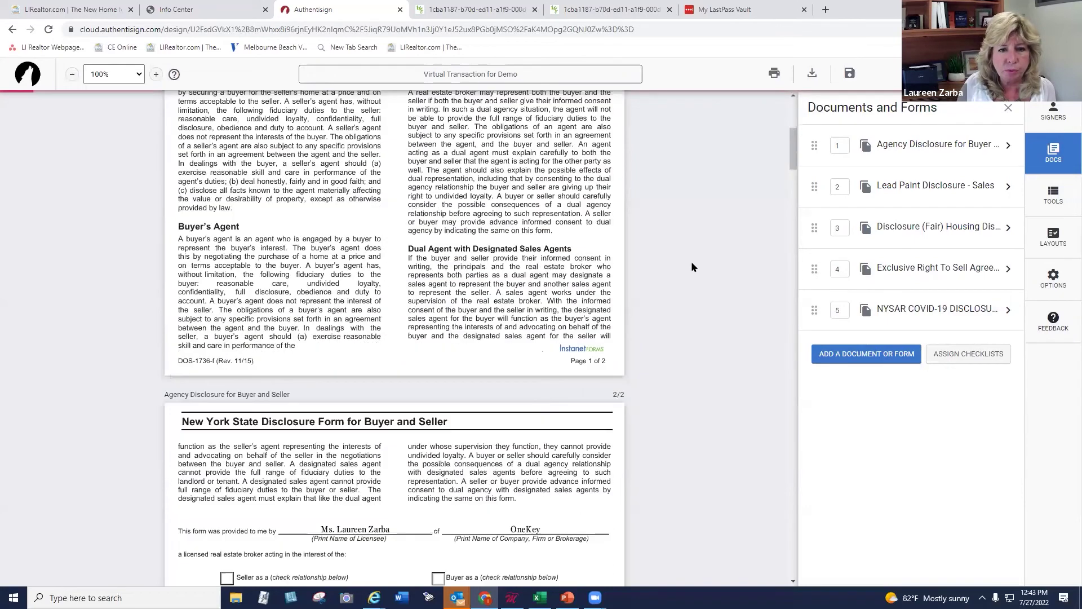
scroll(691, 263, "down", 20)
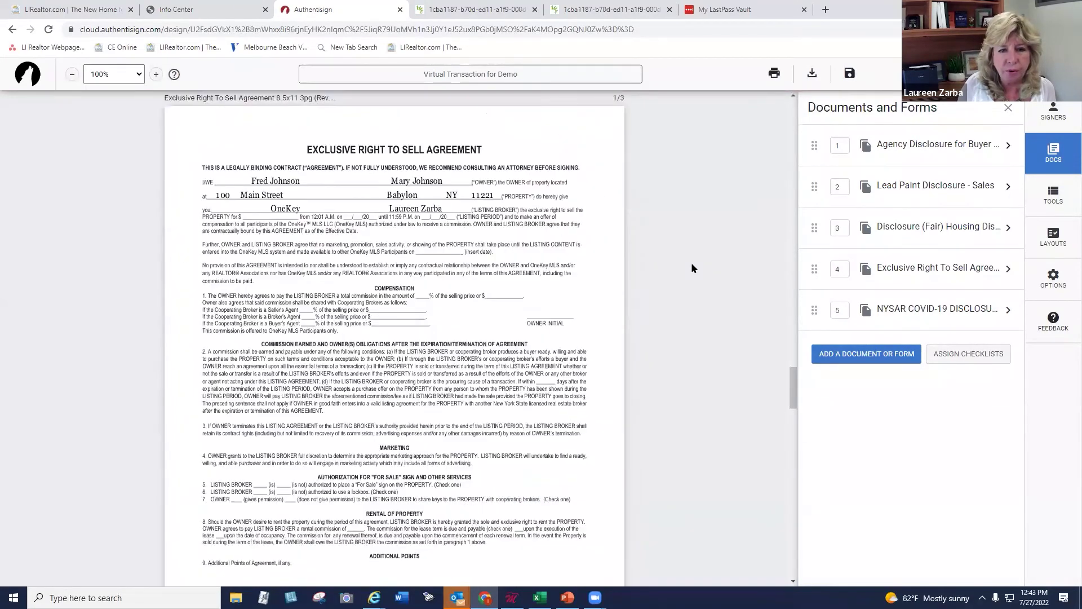
scroll(692, 268, "down", 1)
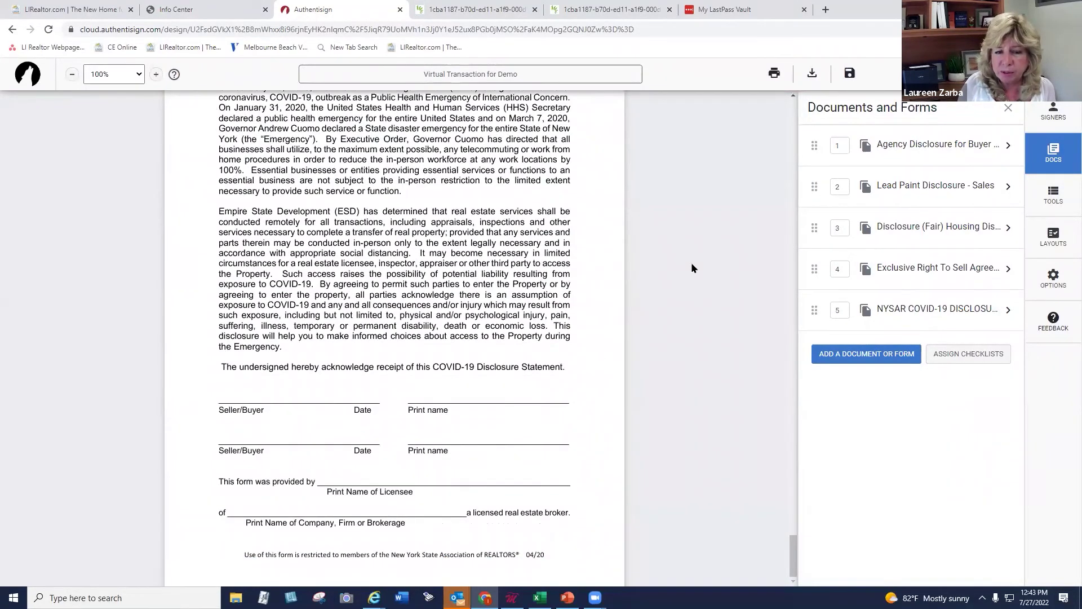
scroll(691, 263, "up", 20)
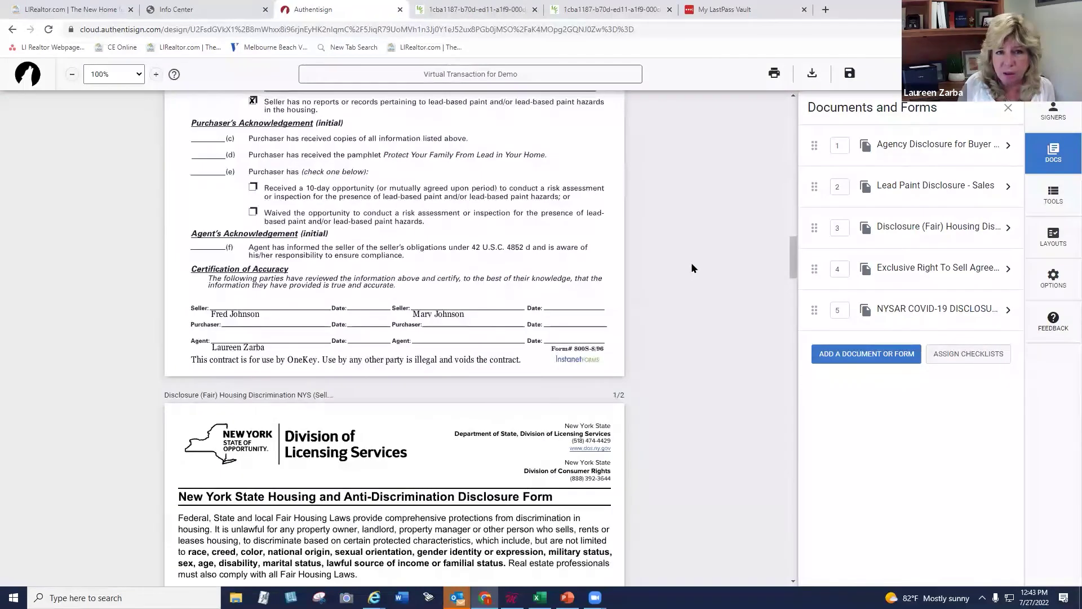
scroll(691, 268, "up", 9)
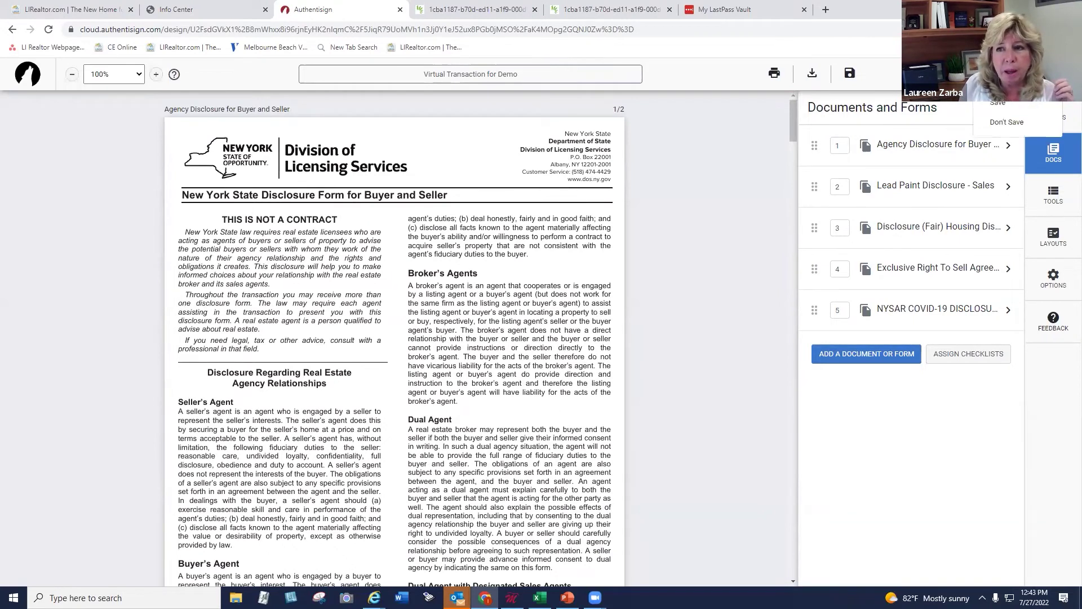
left_click(997, 111)
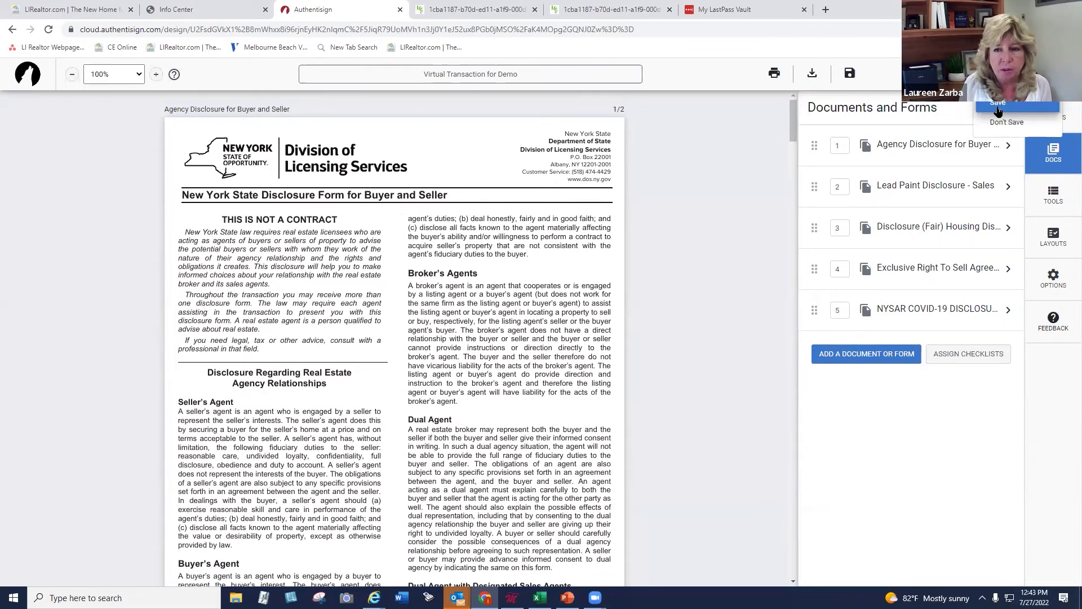
left_click(998, 107)
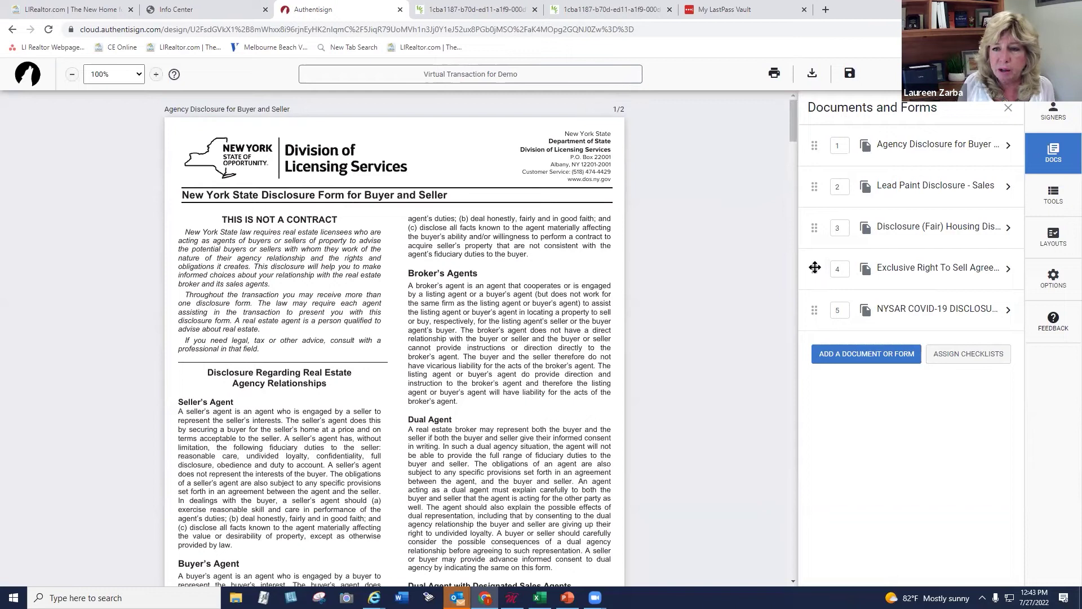
left_click_drag(812, 262, 817, 142)
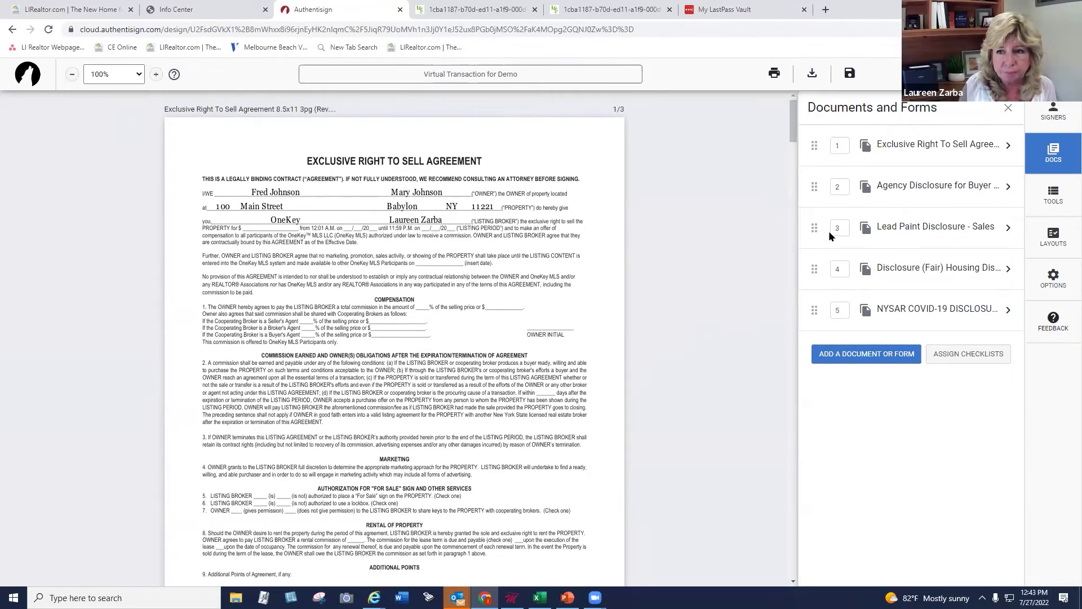
left_click(1054, 112)
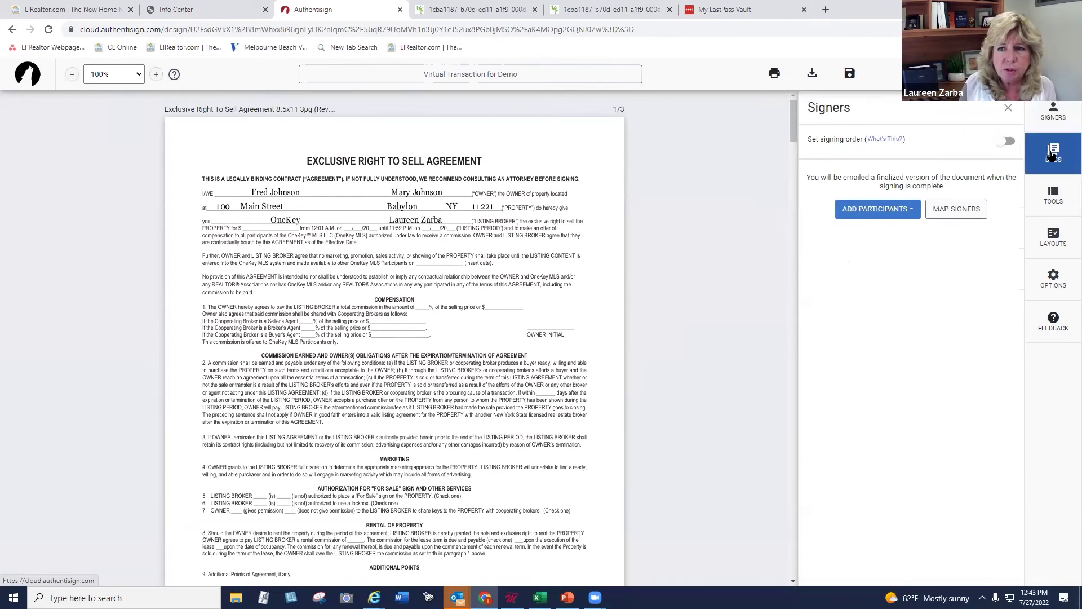
Begin entering a new signer manually, then abandon it and return to the participant options
left_click(1053, 115)
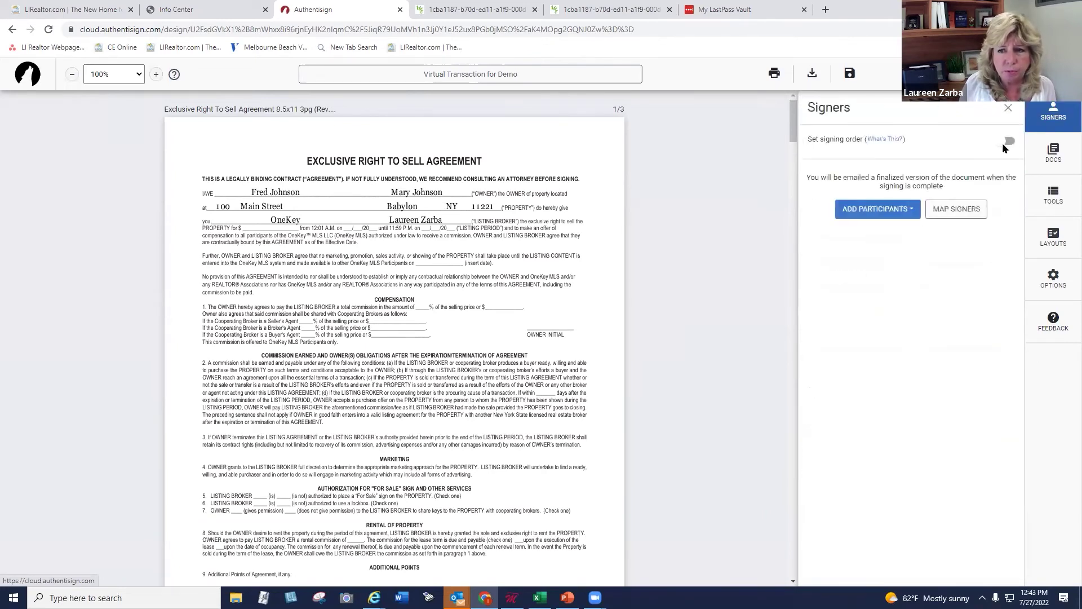
left_click(882, 213)
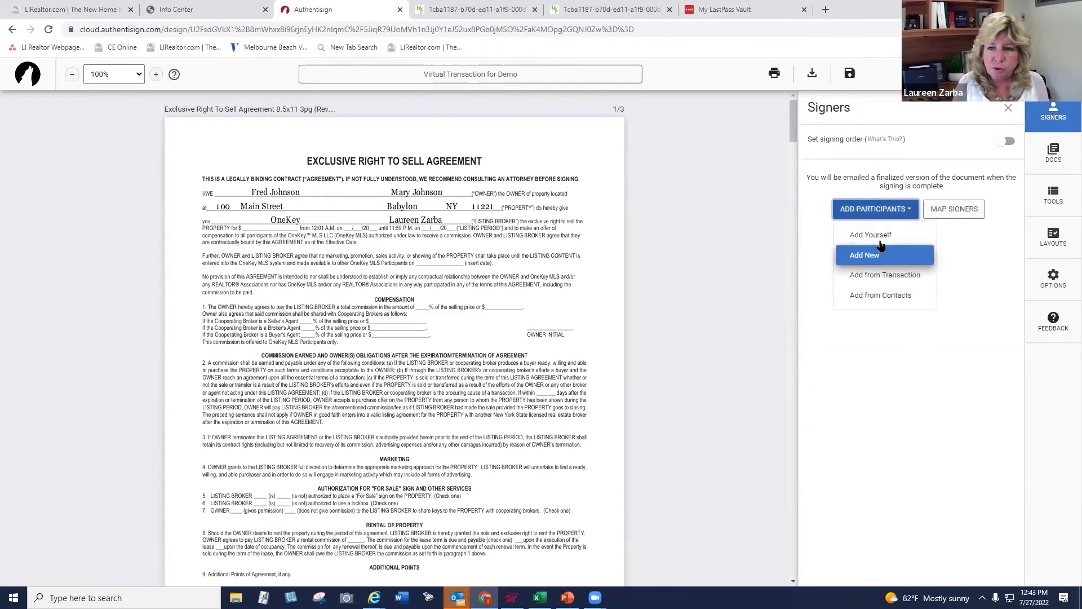
left_click(881, 256)
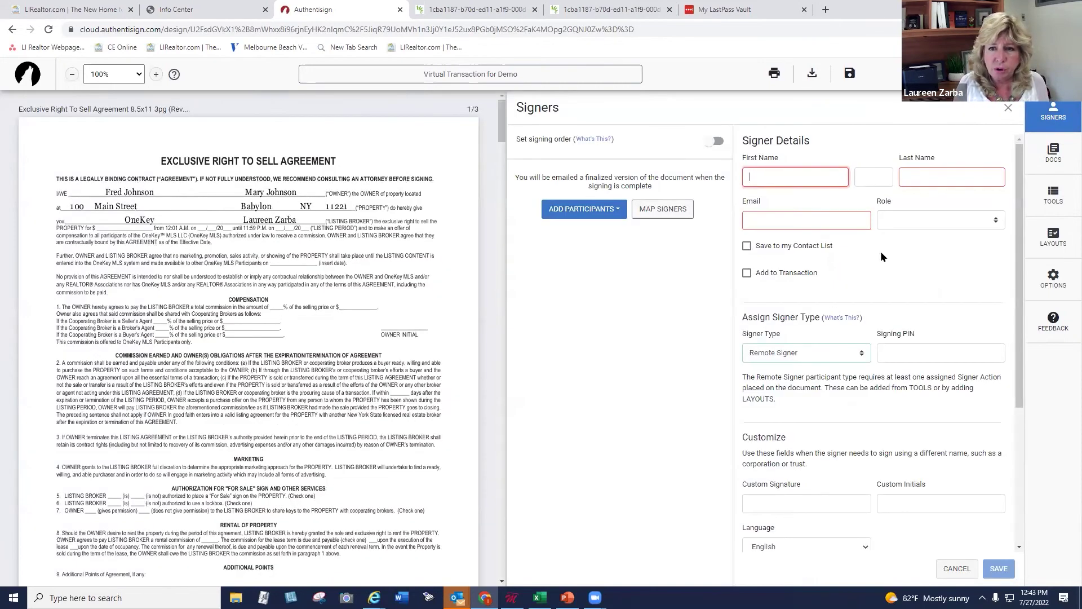
type("Fr")
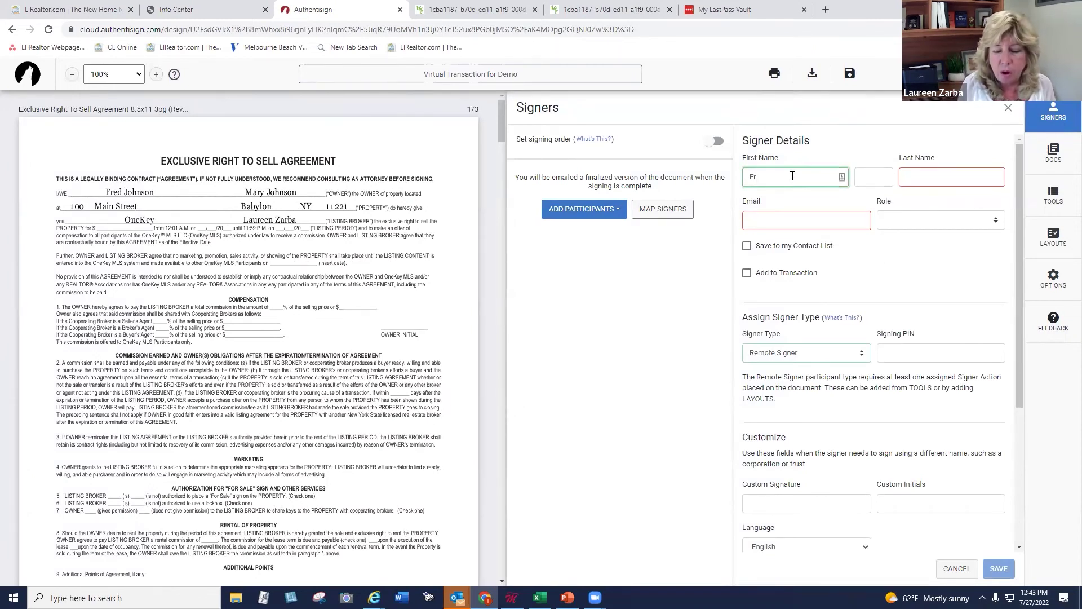
left_click(1007, 109)
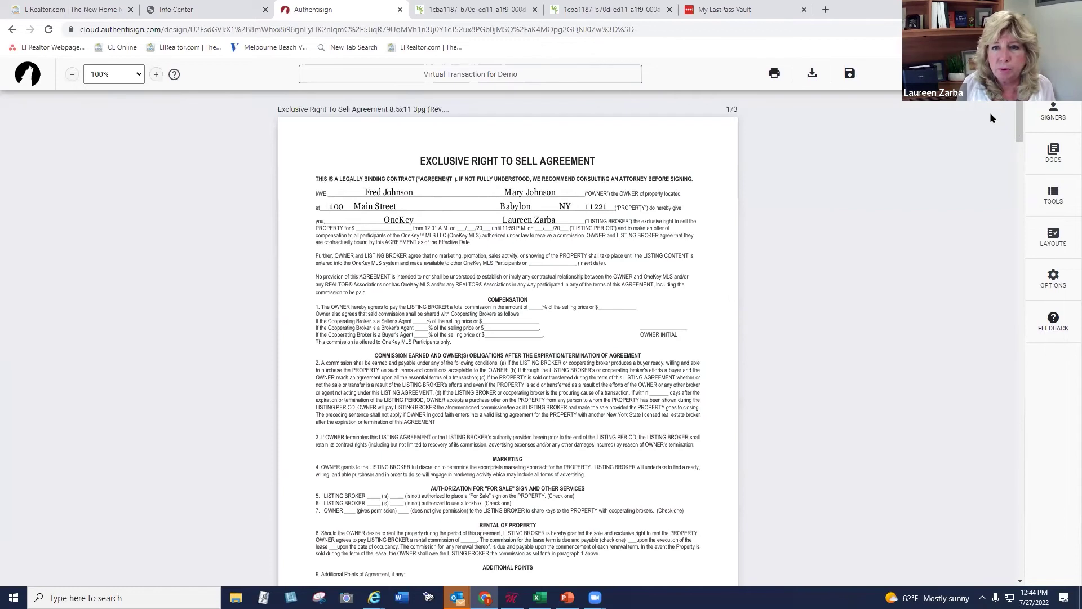
left_click(1053, 113)
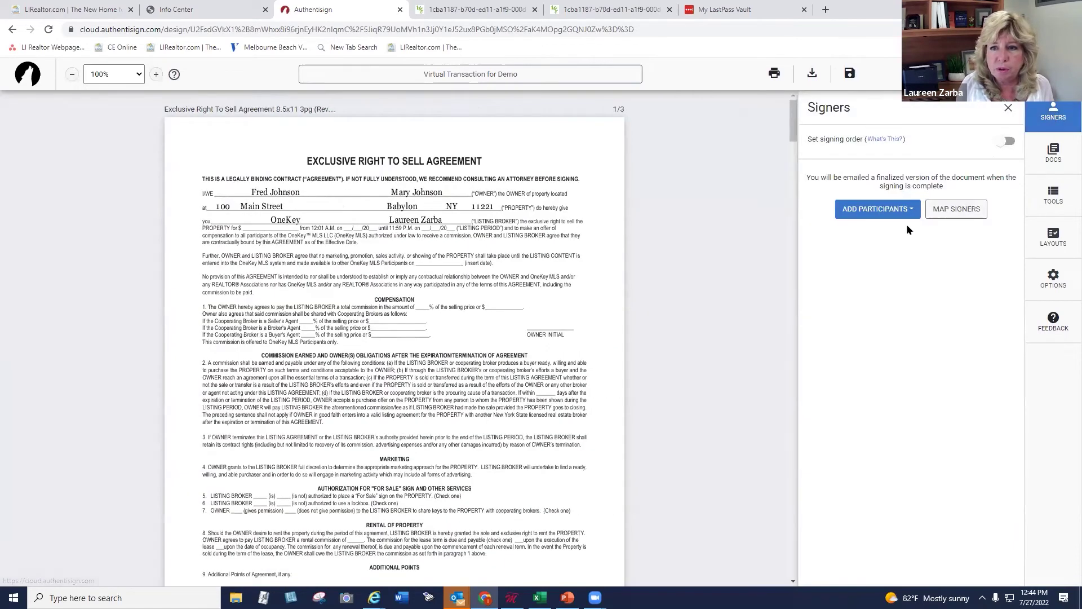
left_click(877, 210)
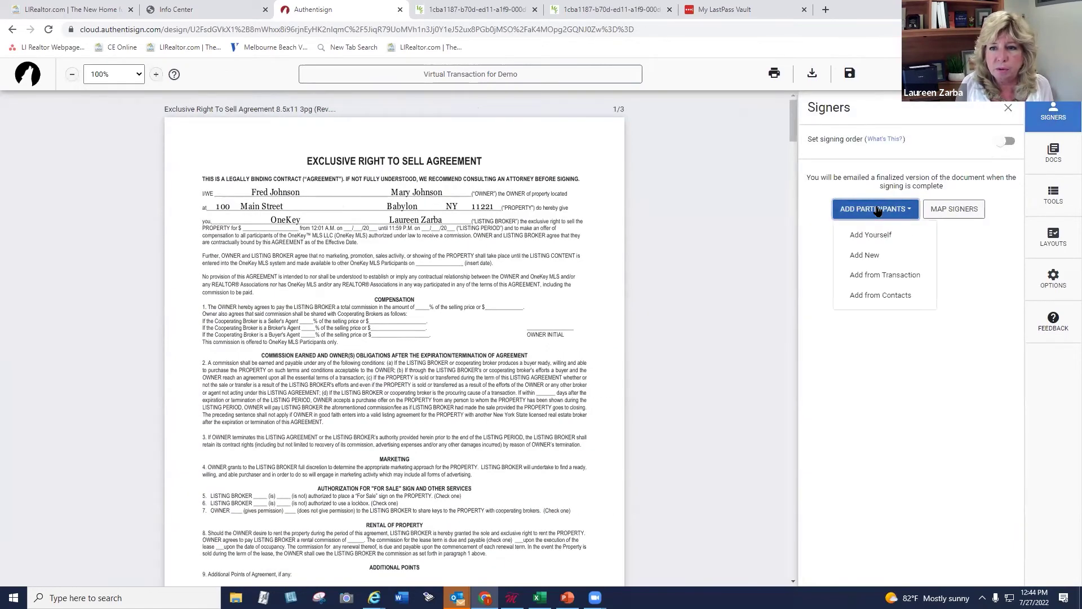
Add both sellers from the transaction as signers, leaving the listing agent unticked
left_click(886, 276)
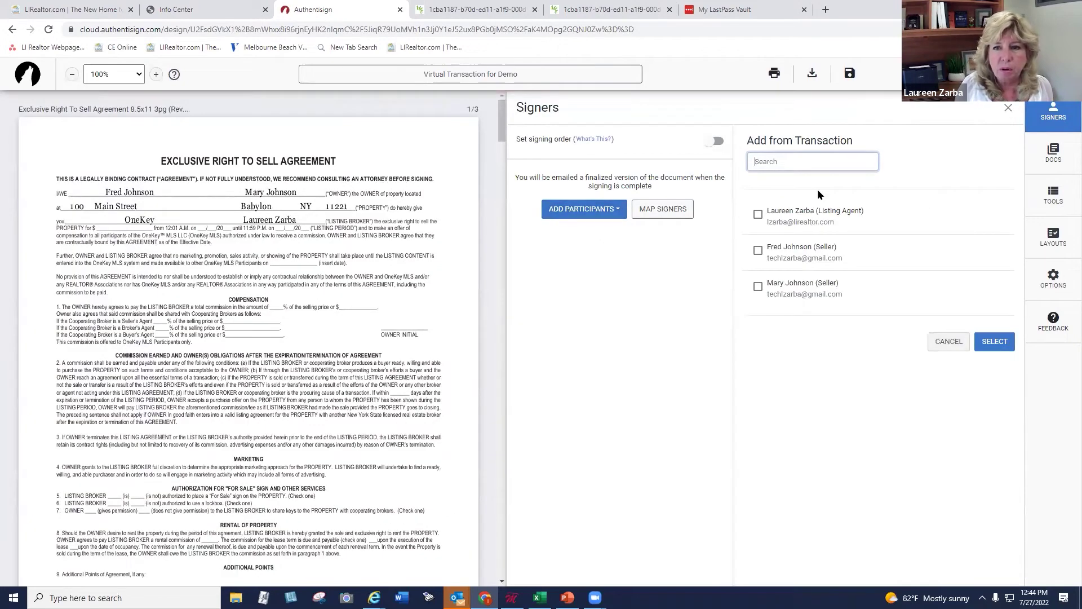
left_click(758, 216)
left_click(758, 250)
left_click(758, 286)
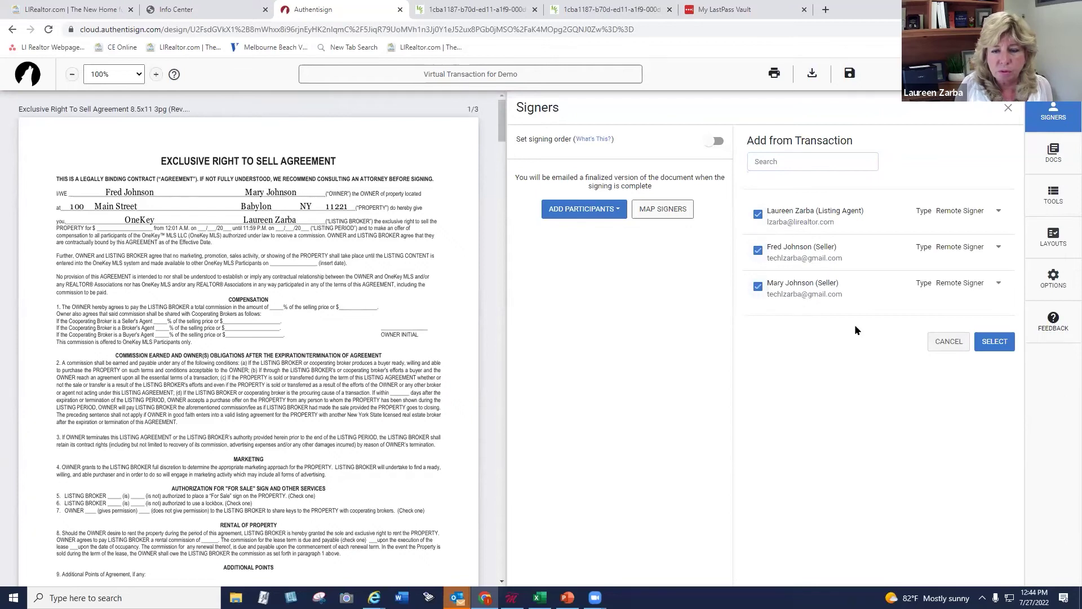
left_click(760, 216)
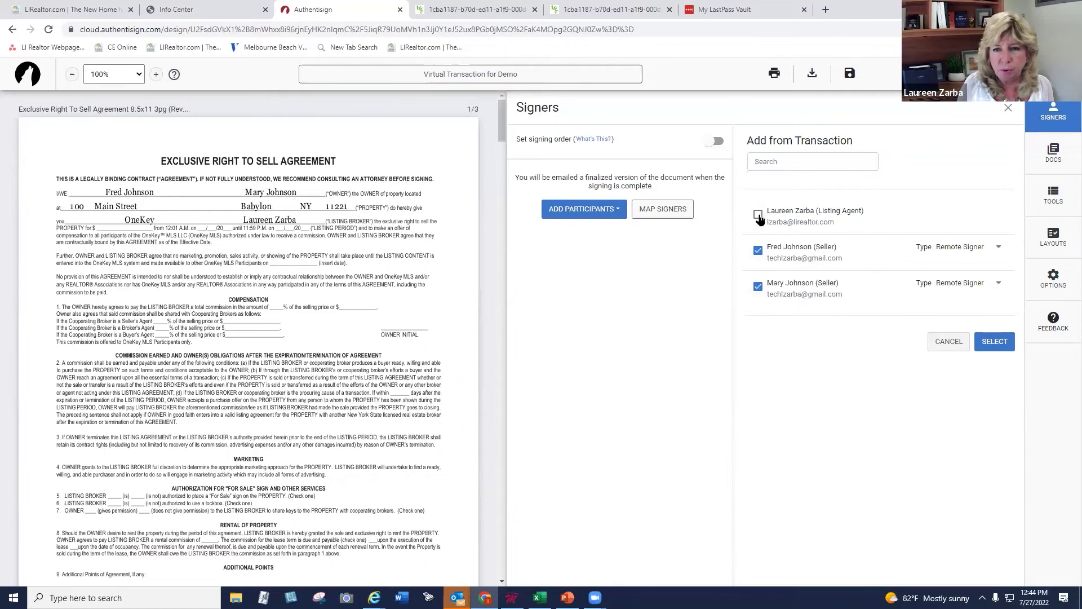
left_click(997, 342)
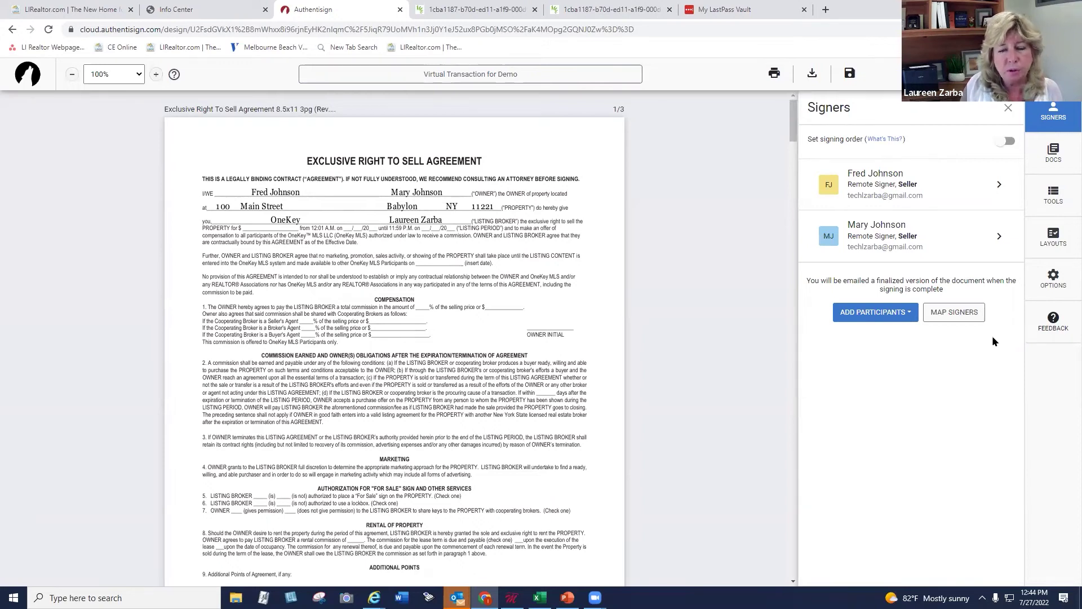
Check the signature blocks across the package, then bring up the sidebar's signing tools
left_click_drag(796, 128, 779, 234)
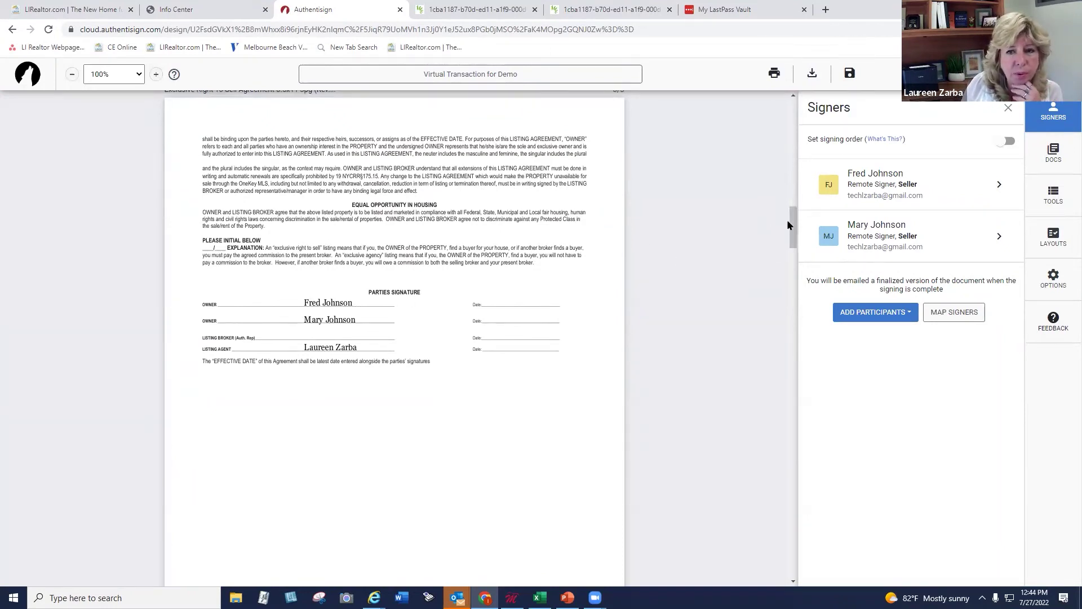
left_click_drag(789, 221, 793, 348)
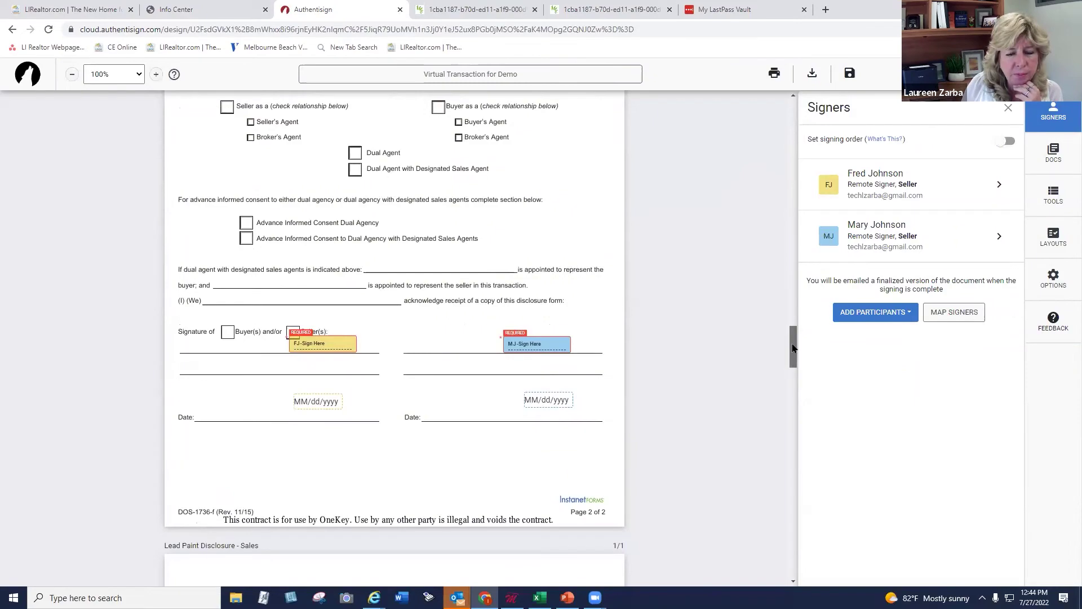
mouse_move(793, 348)
left_mouse_down()
mouse_move(793, 432)
mouse_move(794, 410)
mouse_move(808, 482)
mouse_move(783, 200)
mouse_move(788, 107)
mouse_move(796, 160)
mouse_move(777, 225)
left_mouse_up()
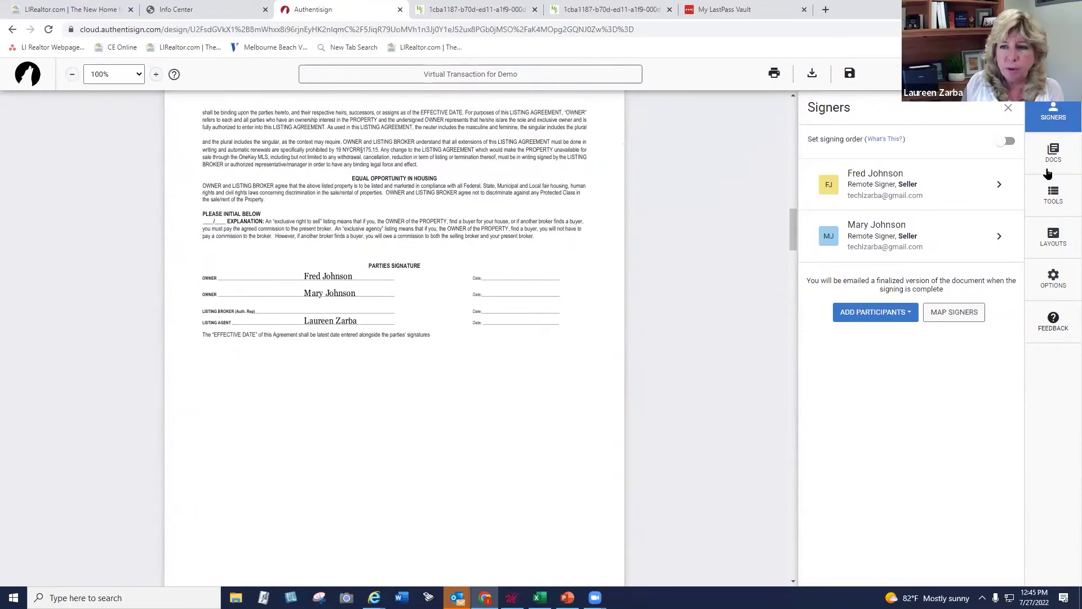
left_click(1053, 194)
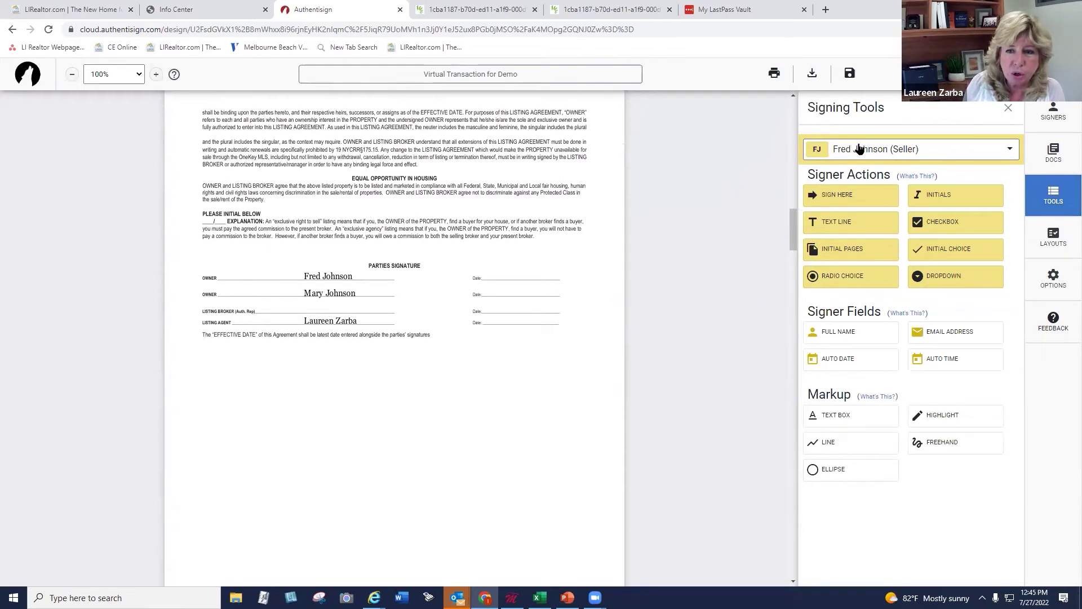
Place signature fields for the first and second sellers on their owner lines of the agreement
left_click_drag(841, 200, 355, 267)
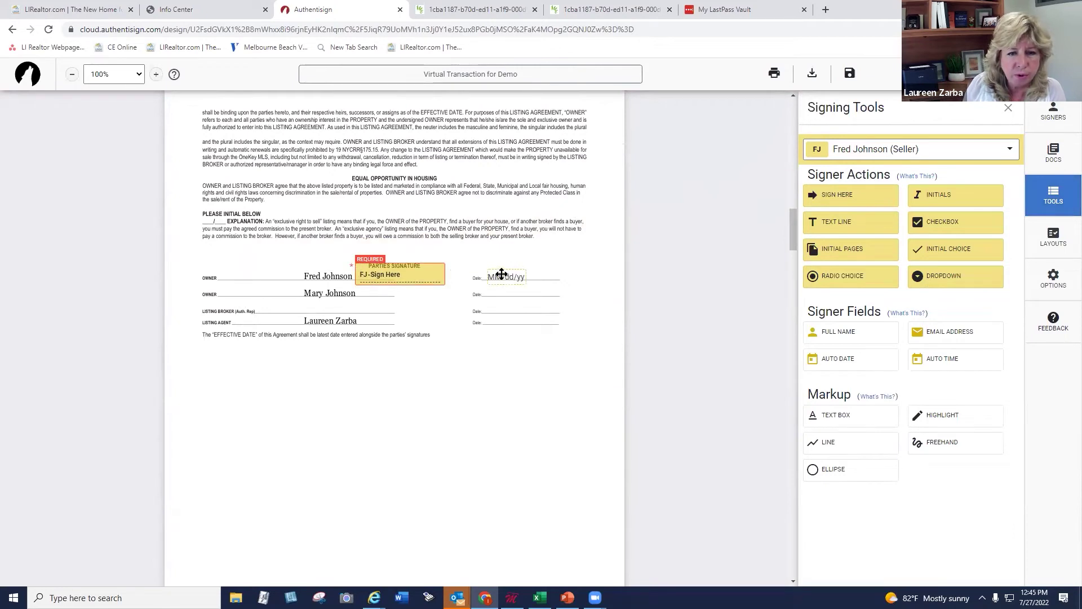
left_click_drag(419, 272, 420, 268)
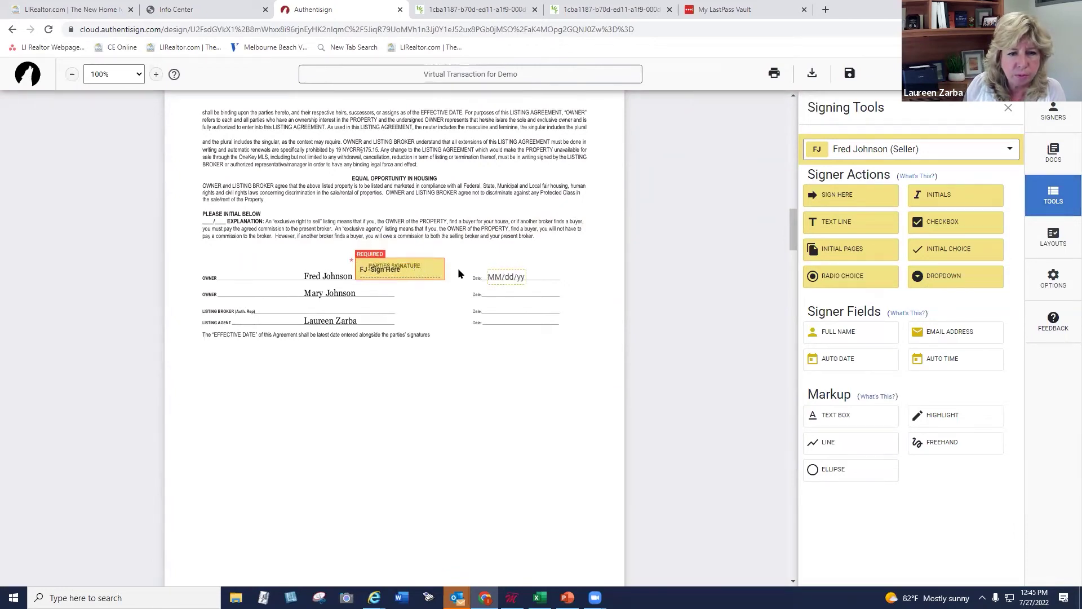
left_click(835, 153)
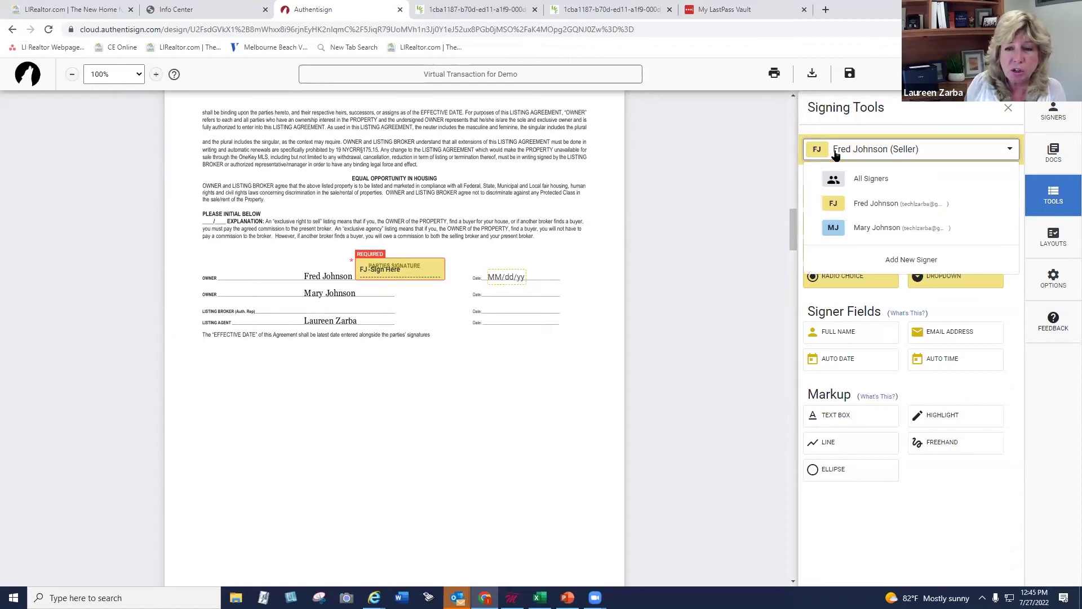
left_click(838, 228)
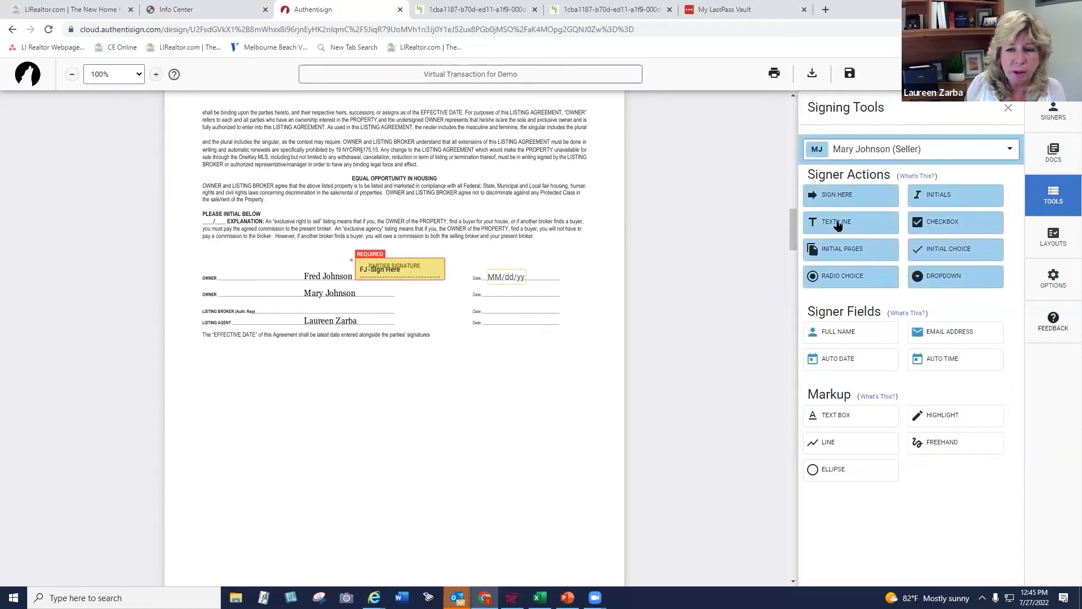
left_click_drag(842, 198, 358, 286)
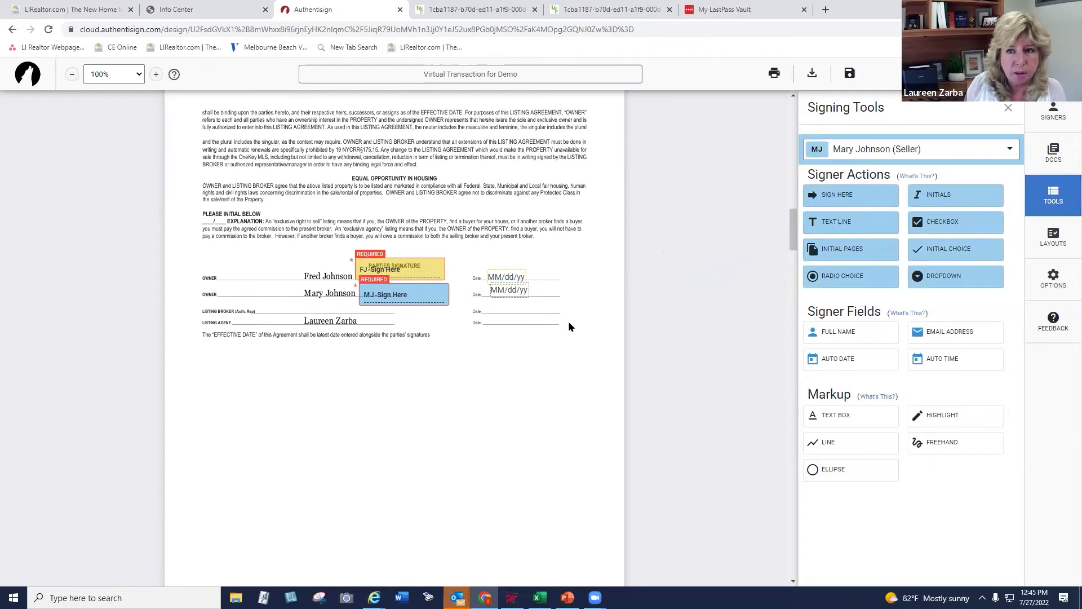
Add initials fields for both sellers, then delete them again
left_click_drag(933, 194, 339, 370)
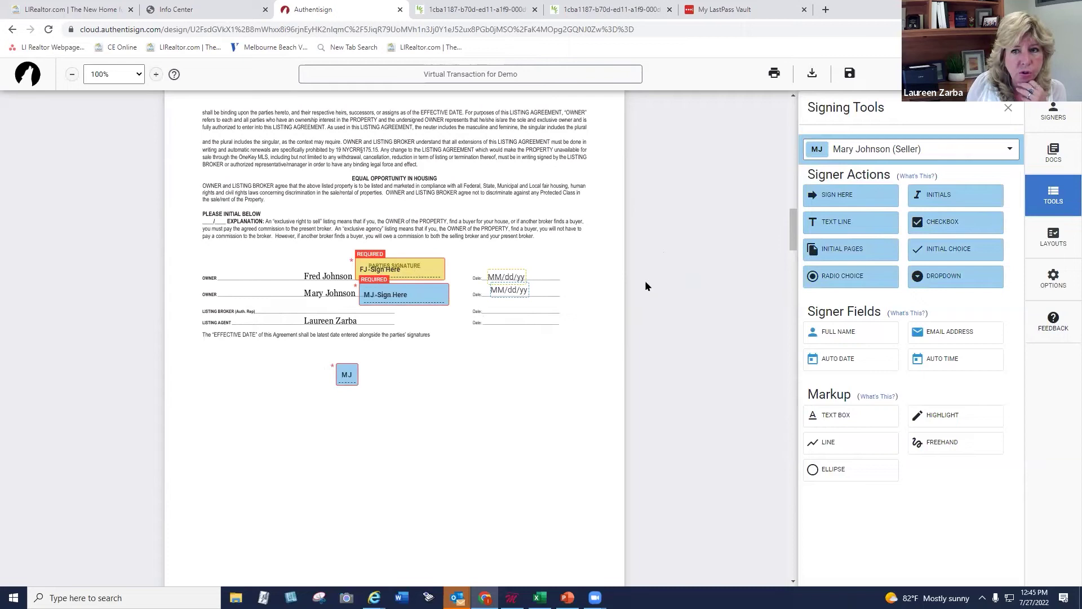
left_click(838, 150)
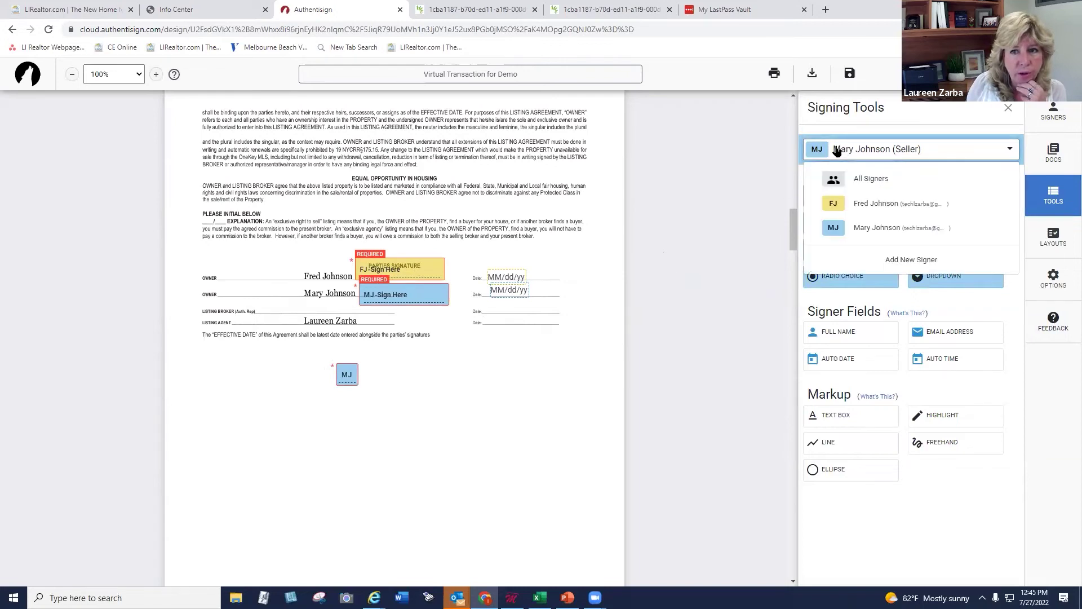
left_click(838, 202)
left_click_drag(930, 197, 398, 375)
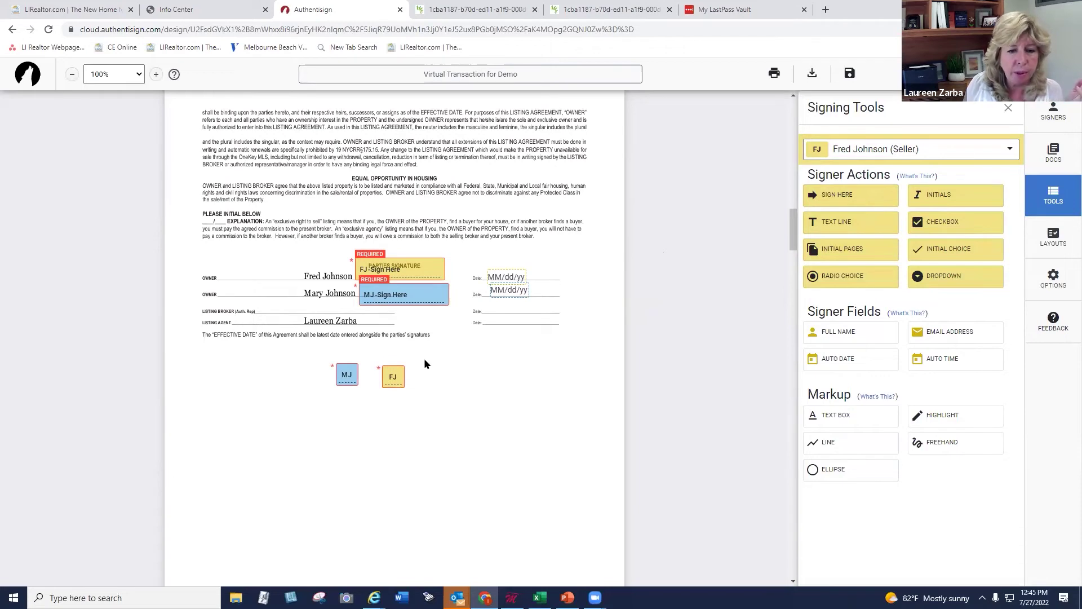
left_click(392, 376)
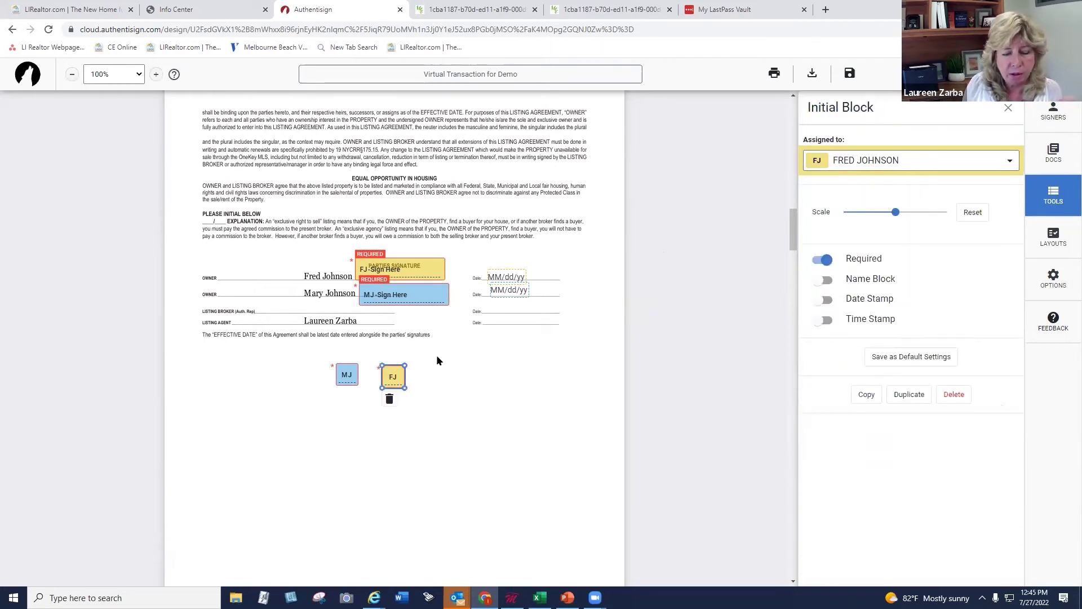
key("Delete")
left_click(345, 369)
key("Delete")
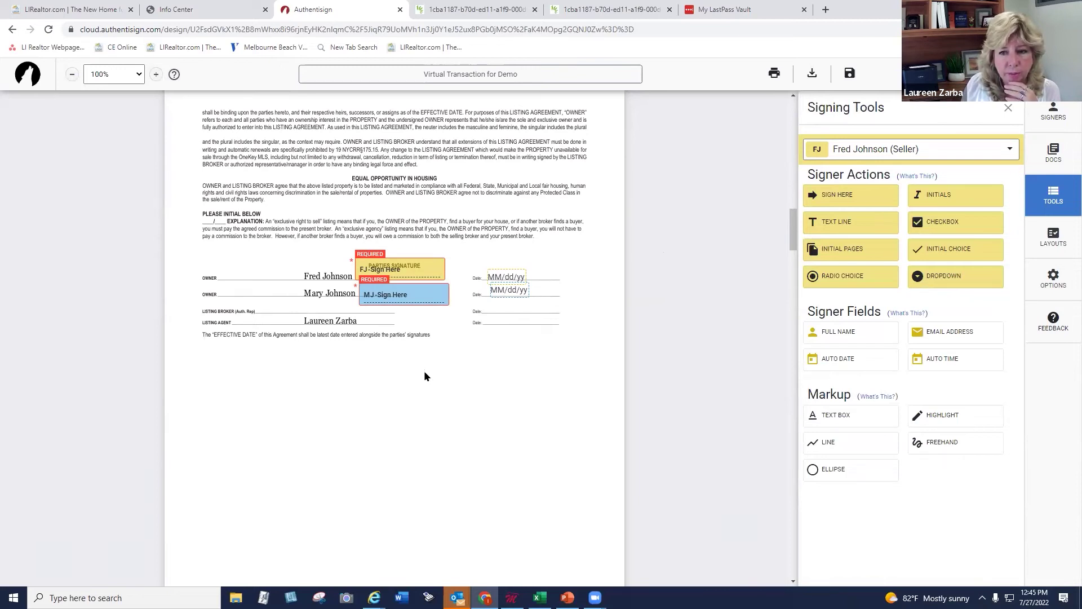
Add automatic time fields beside both sellers' date lines on the listing agreement
left_click_drag(927, 357, 538, 274)
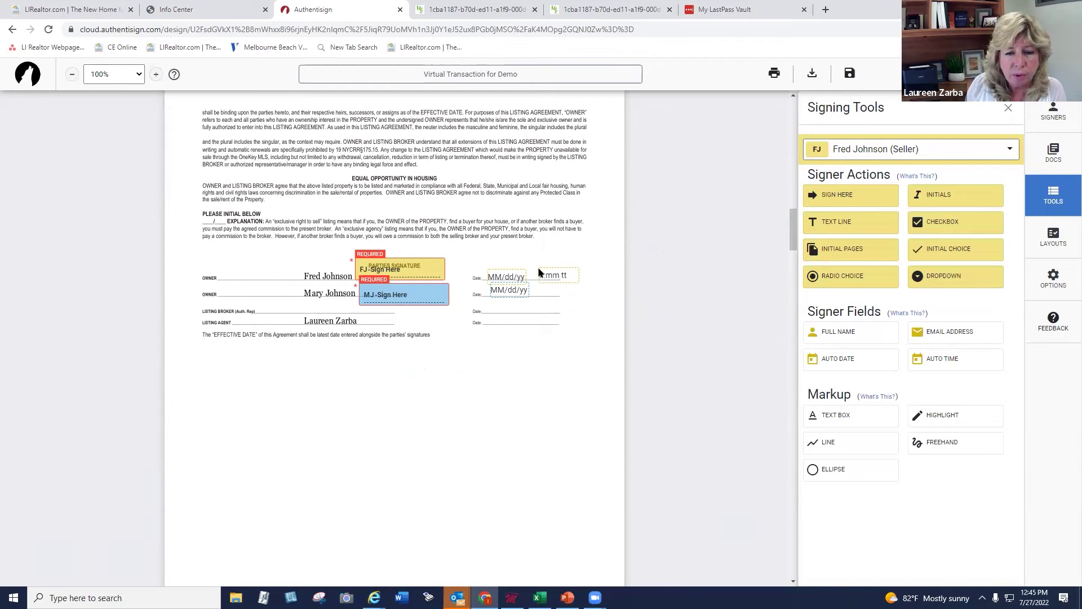
left_click_drag(927, 357, 542, 287)
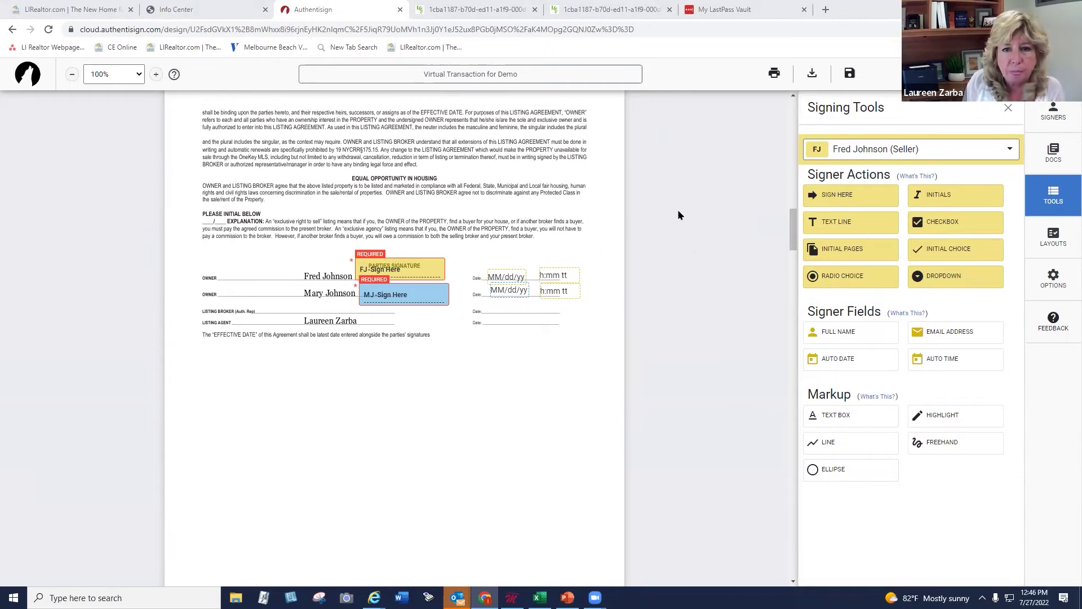
left_click_drag(794, 231, 797, 346)
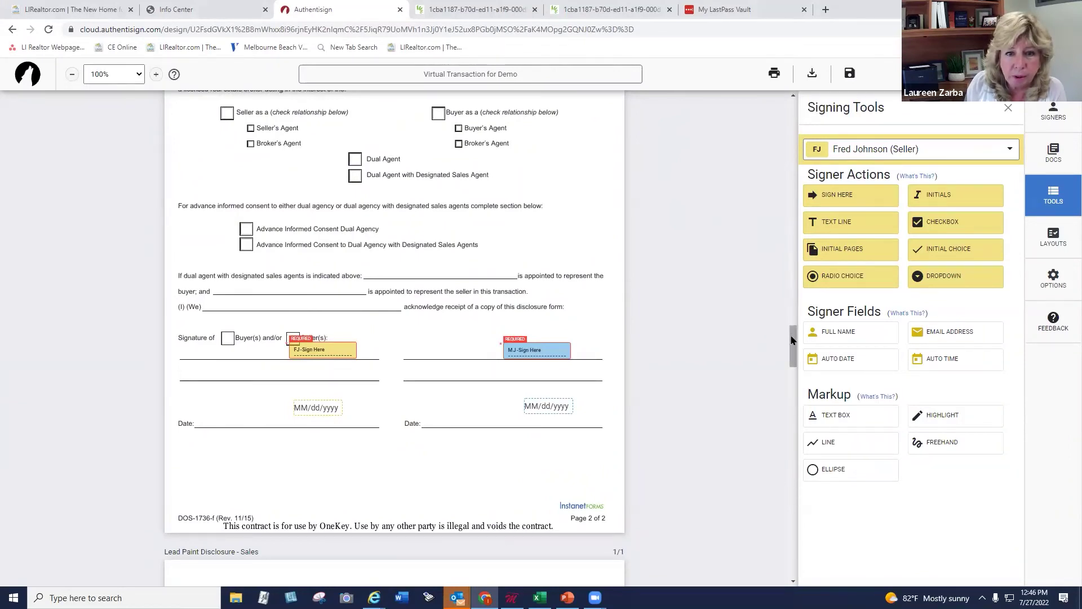
Position both sellers' initials boxes on Seller's Disclosure lines (a) and (b)
left_click_drag(791, 340, 791, 386)
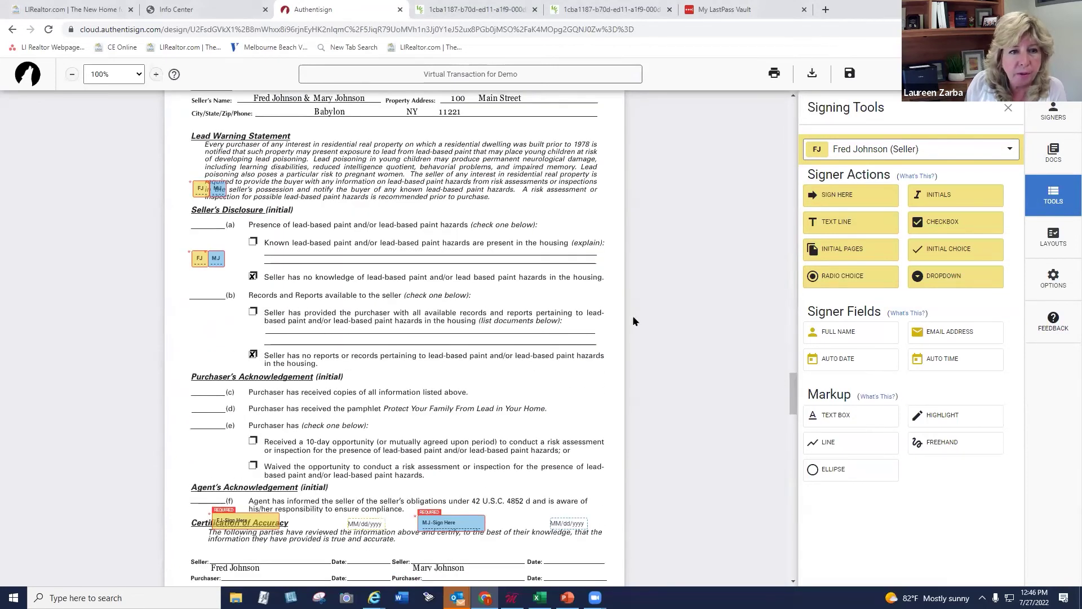
left_click_drag(218, 188, 197, 220)
left_click(219, 222)
left_click(196, 220)
left_click_drag(194, 257, 221, 285)
right_click(196, 285)
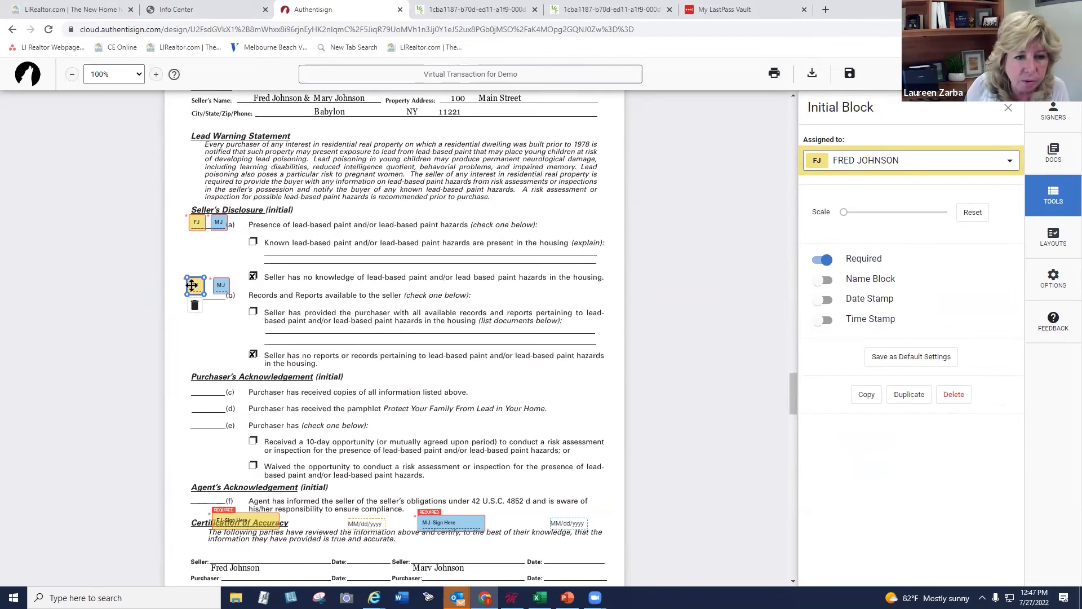
right_click(192, 285)
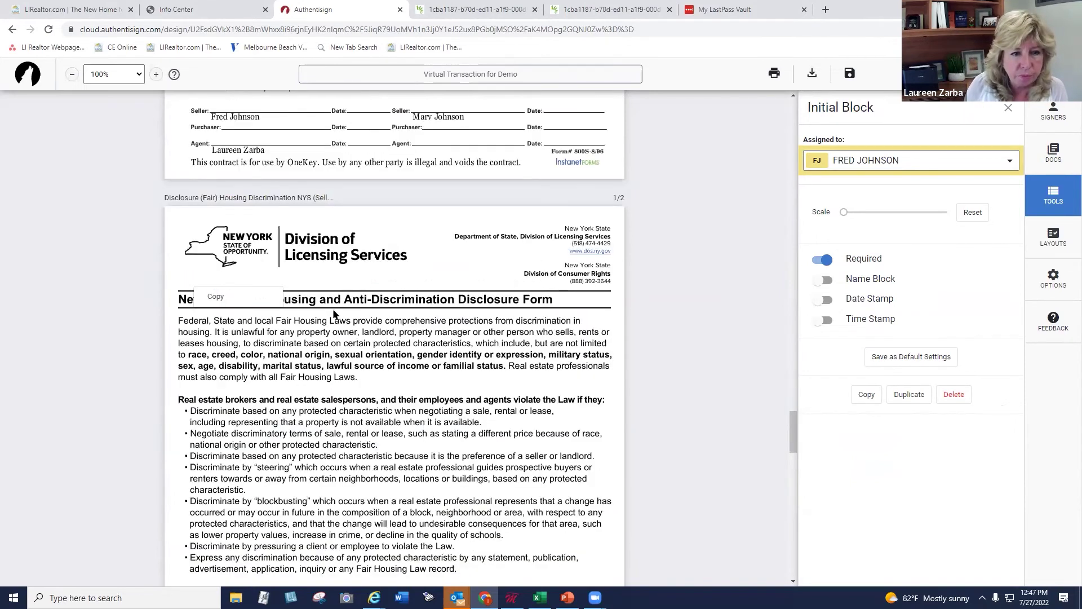
Move both sellers' signature and date fields onto the Certification Seller and Date lines
left_click_drag(254, 521, 260, 550)
left_click_drag(364, 523, 363, 549)
left_click_drag(438, 521, 439, 547)
left_click_drag(566, 525, 564, 553)
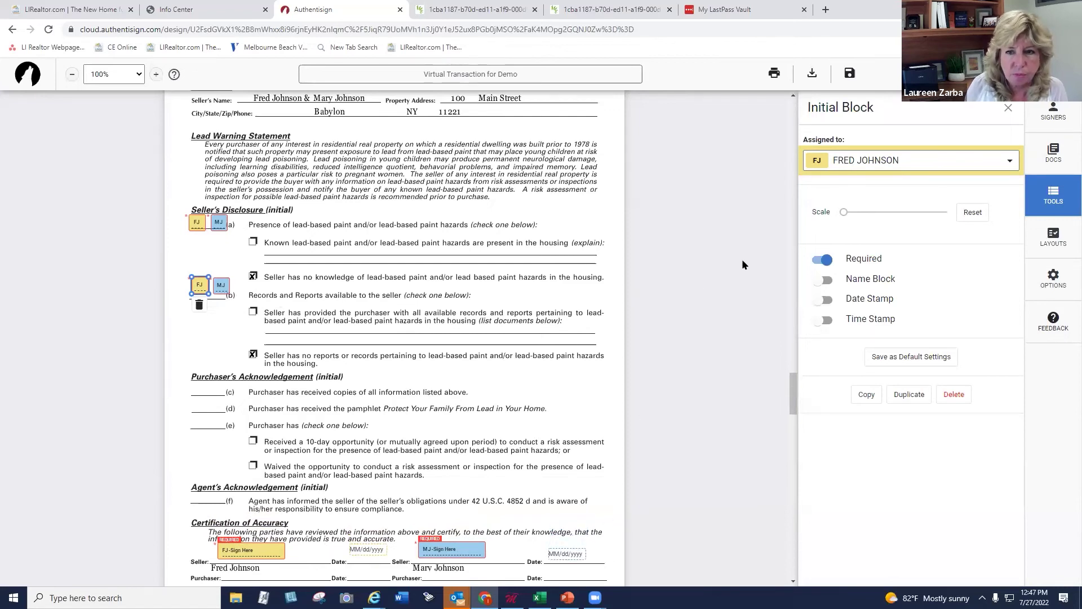
left_click_drag(792, 390, 792, 413)
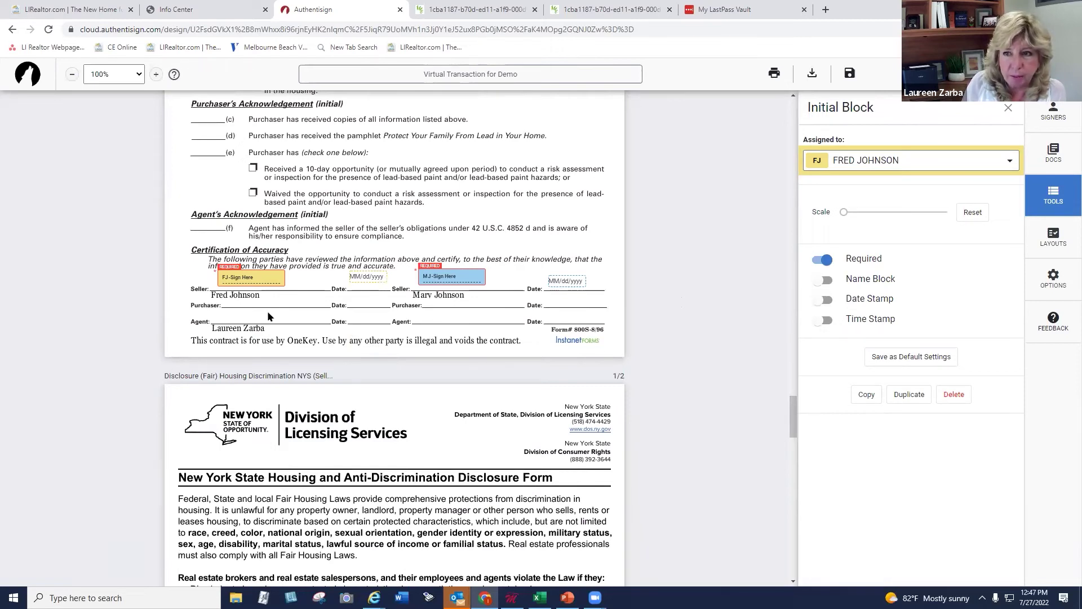
left_click(1049, 194)
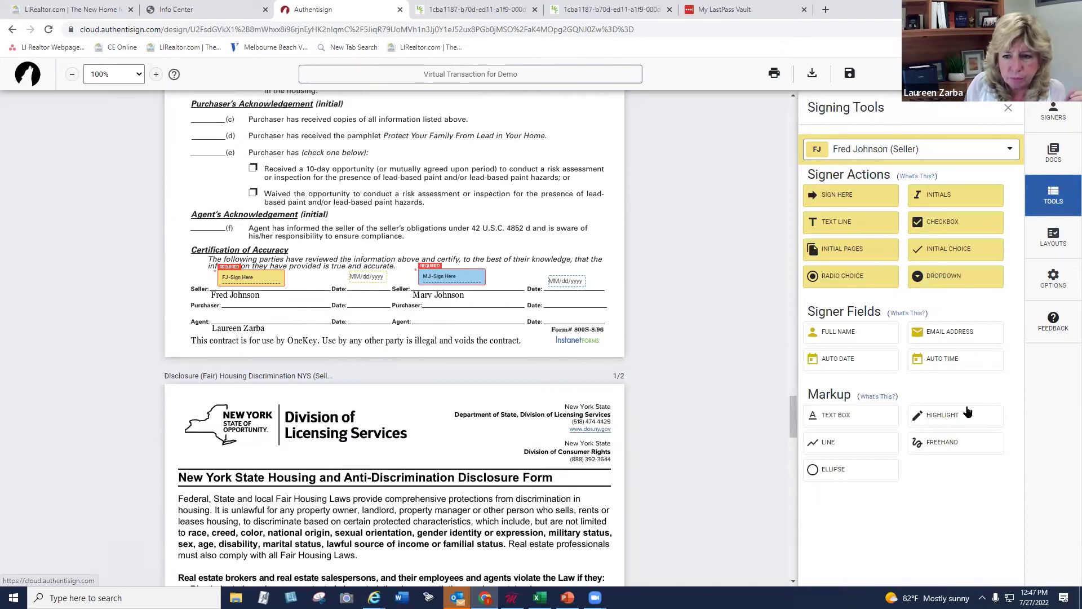
Freehand-draw the agent's initials at line (f) and a signature on the Agent line
left_click(917, 445)
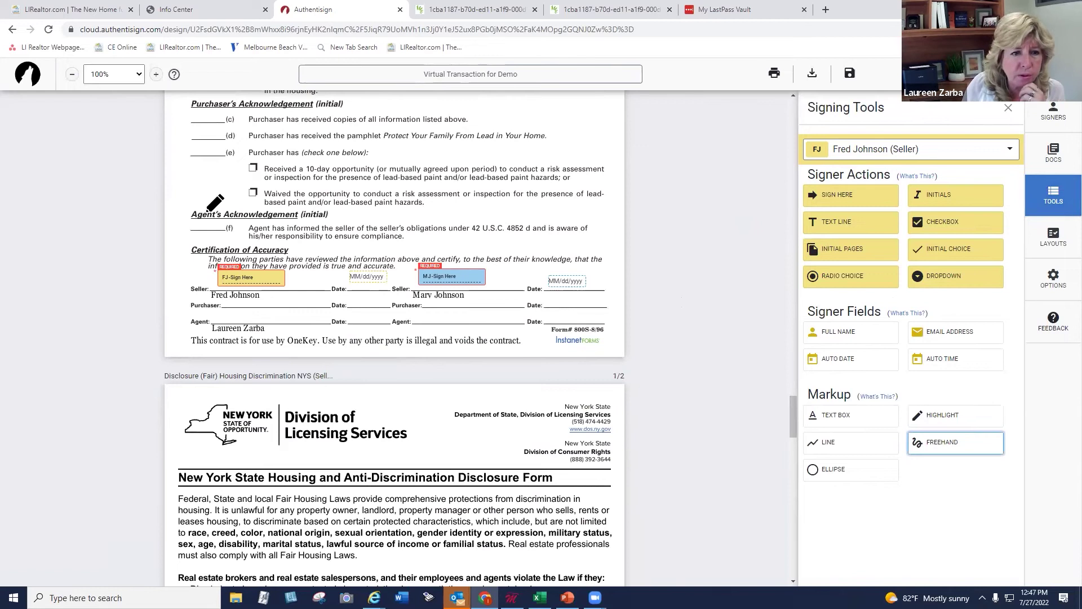
mouse_move(191, 228)
left_mouse_down()
mouse_move(216, 220)
mouse_move(209, 244)
mouse_move(224, 214)
mouse_move(236, 228)
left_mouse_up()
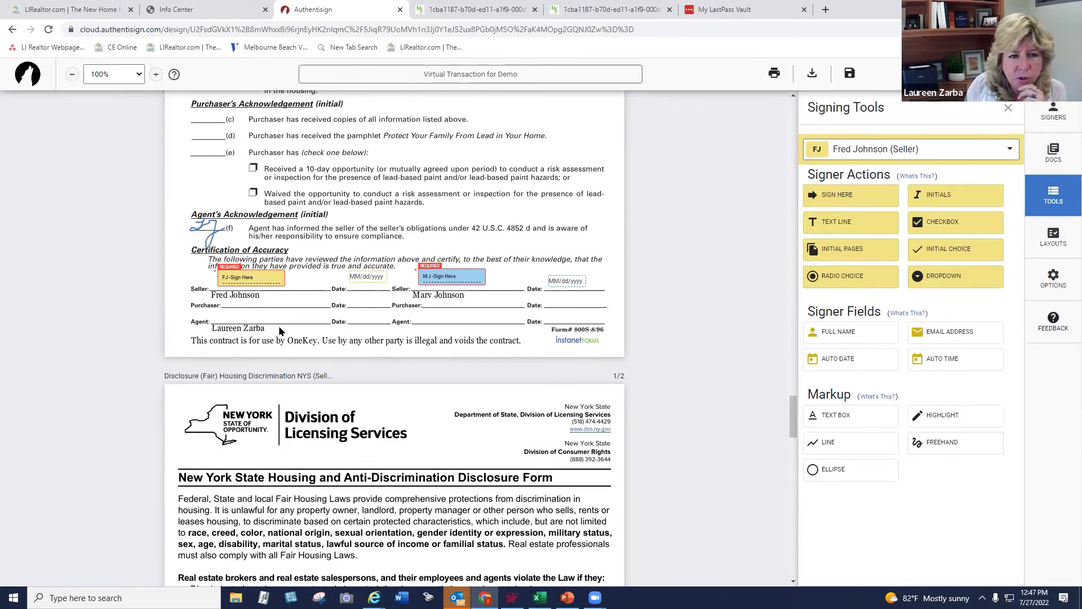
left_click(919, 443)
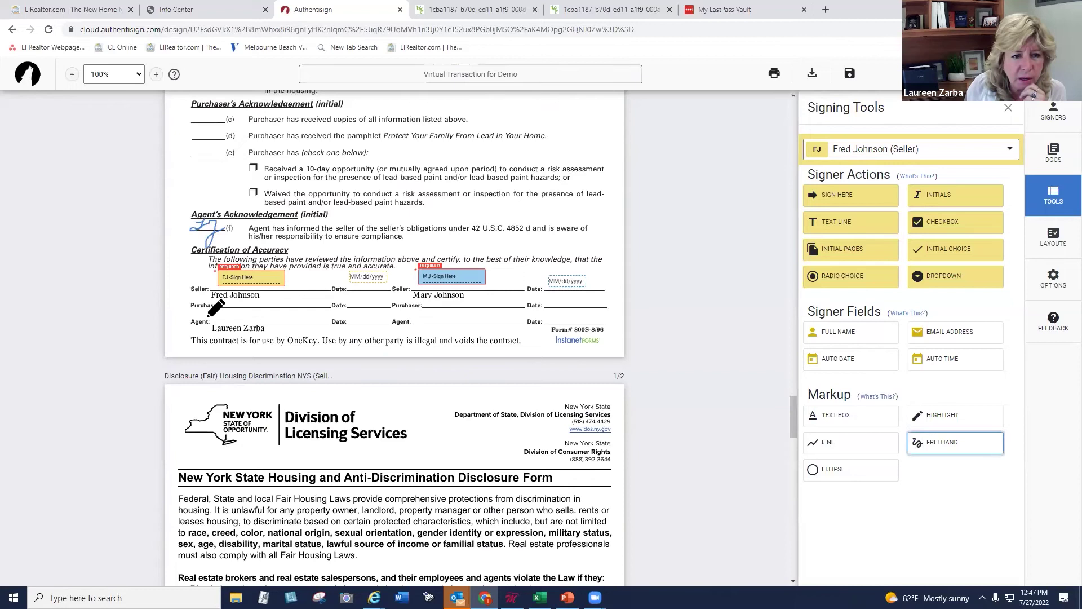
mouse_move(224, 313)
left_mouse_down()
mouse_move(221, 322)
mouse_move(251, 316)
mouse_move(263, 330)
mouse_move(301, 313)
mouse_move(317, 319)
left_mouse_up()
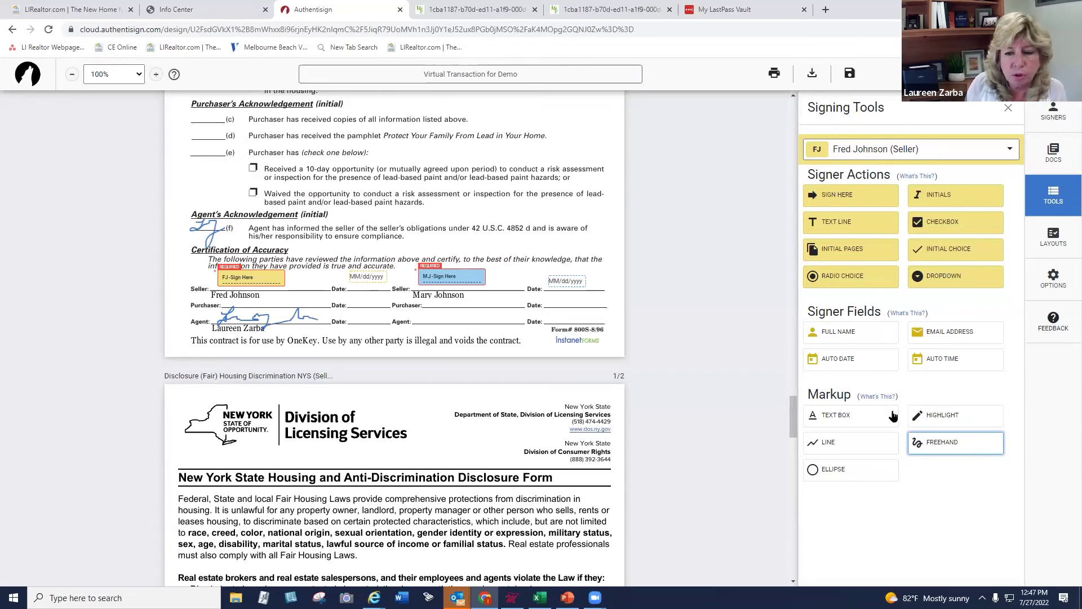
left_click(935, 443)
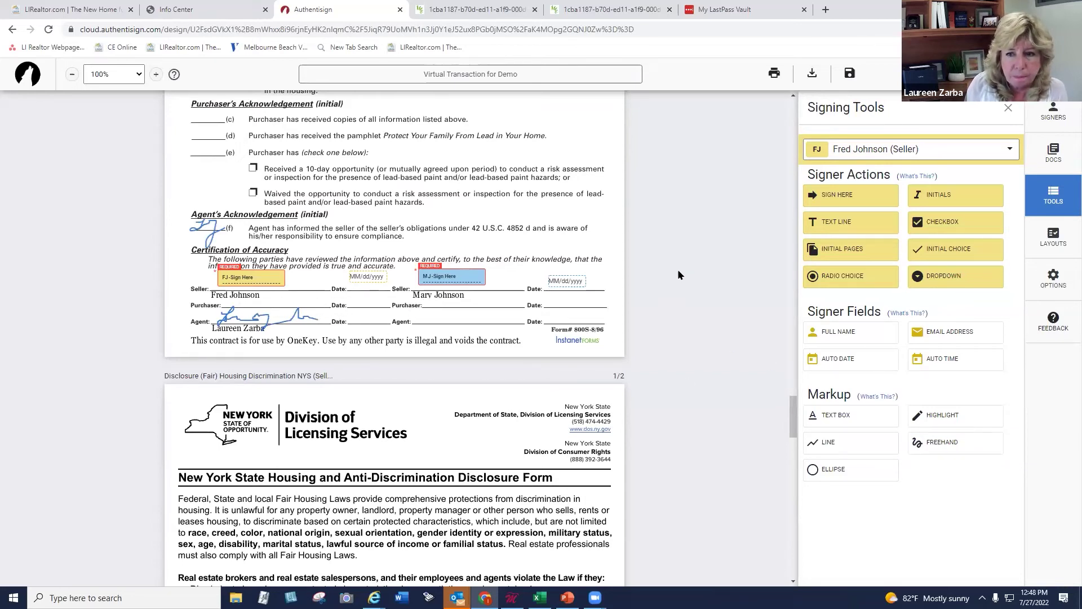
mouse_move(793, 418)
left_mouse_down()
mouse_move(802, 490)
mouse_move(771, 478)
mouse_move(789, 503)
mouse_move(788, 536)
left_mouse_up()
Place the first seller's printed name, signature and date fields on the COVID-19 disclosure
scroll(788, 547, "down", 1)
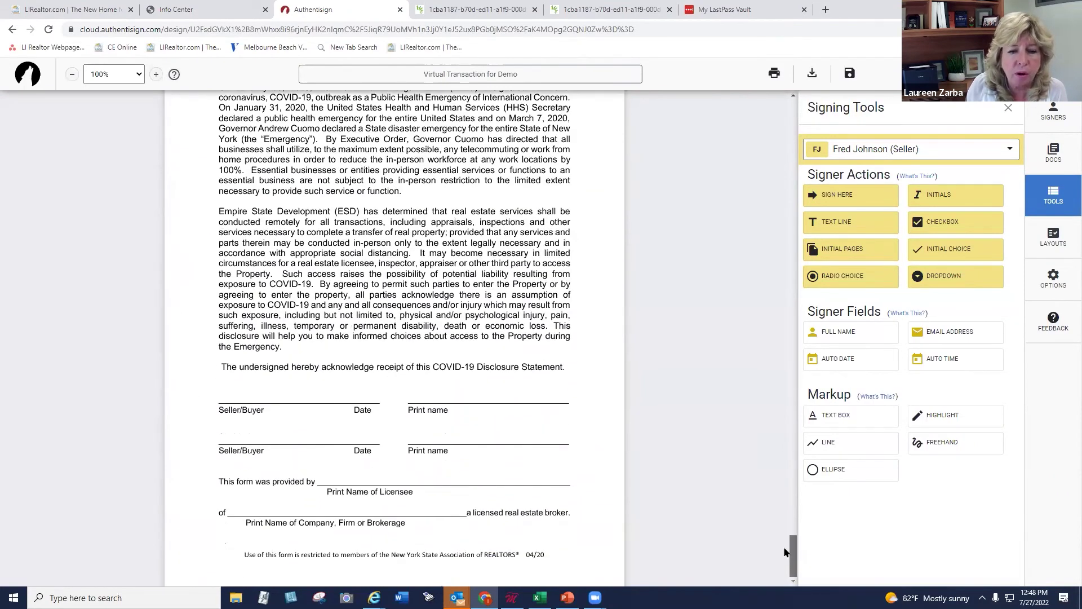
scroll(767, 557, "up", 2)
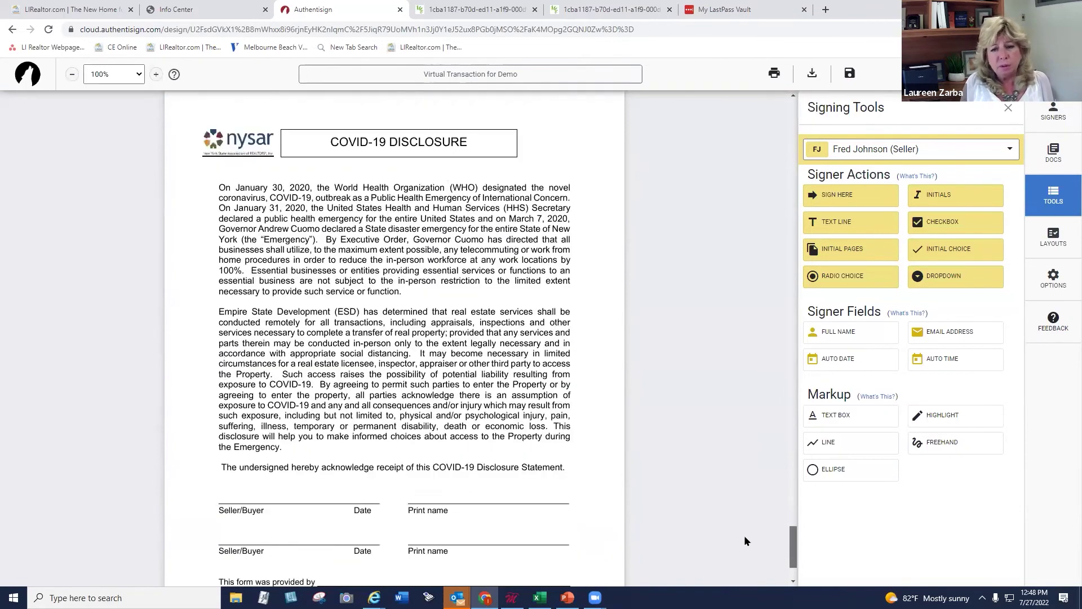
scroll(793, 545, "down", 3)
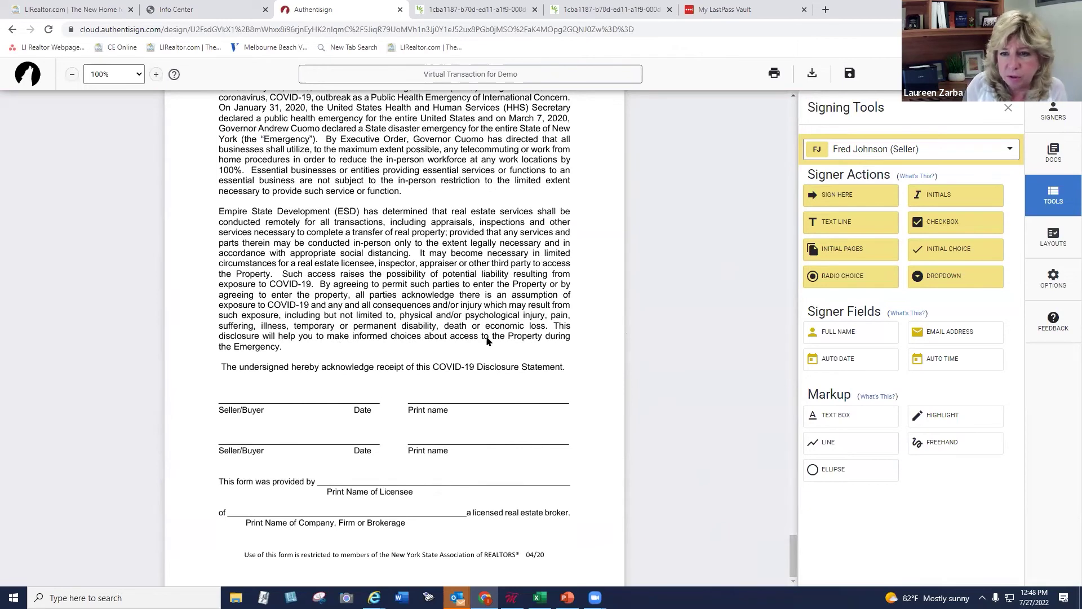
left_click(846, 333)
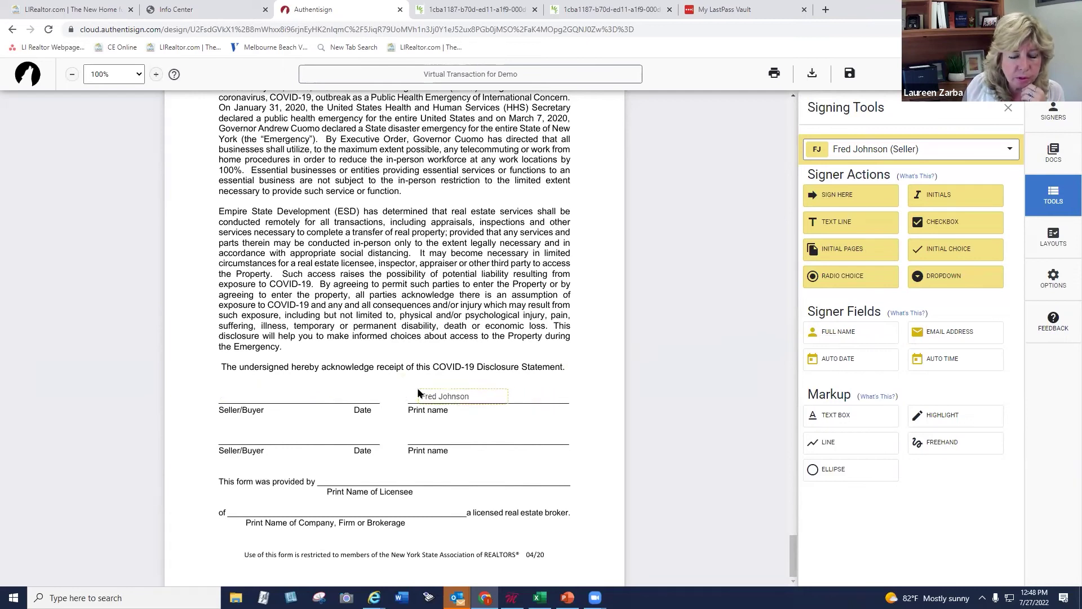
left_click(413, 388)
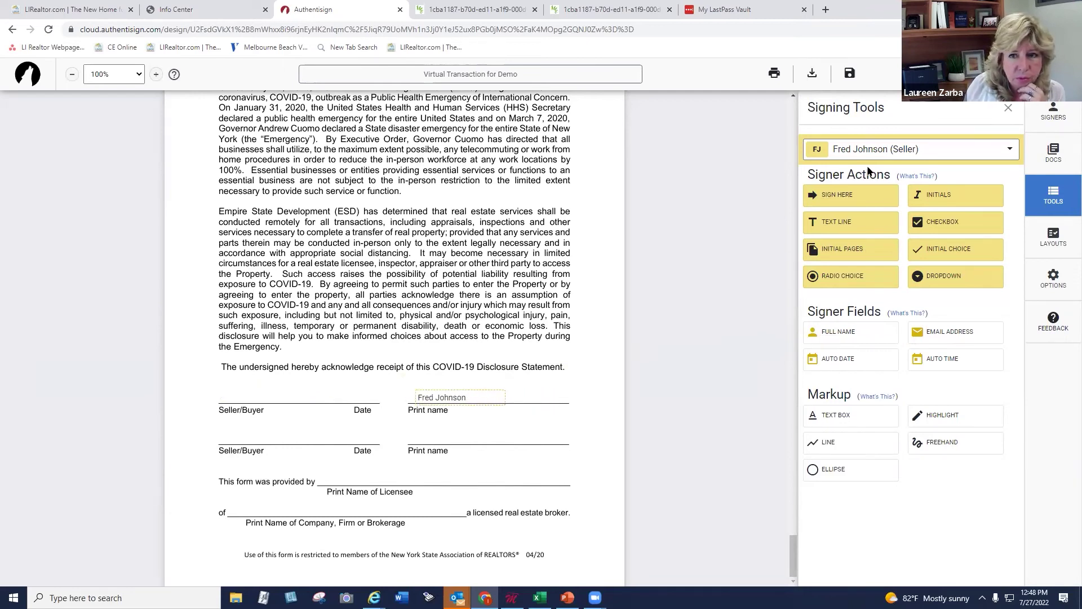
left_click(840, 195)
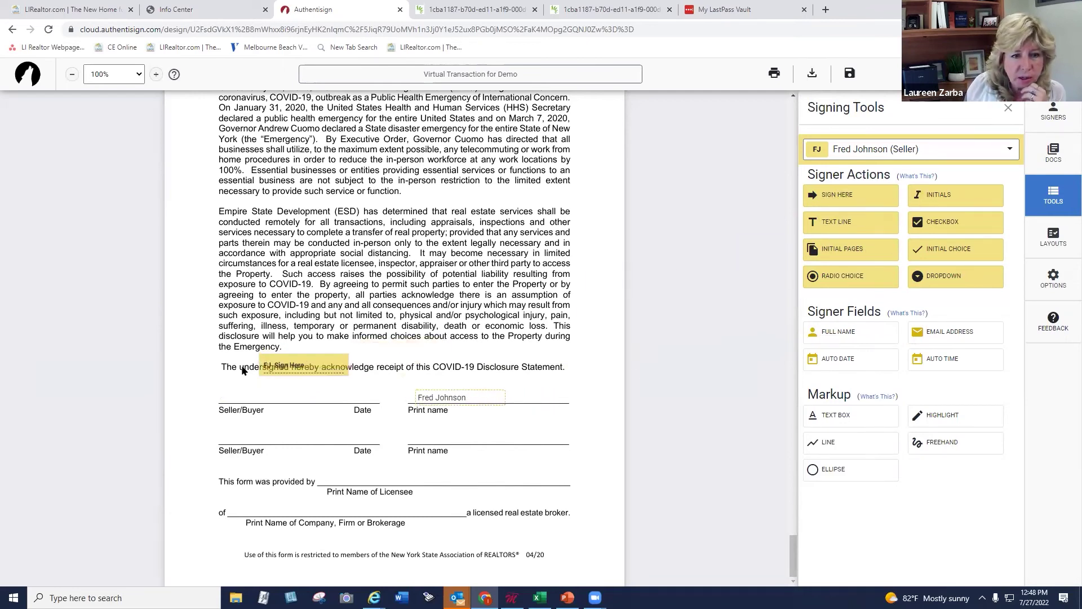
left_click(220, 385)
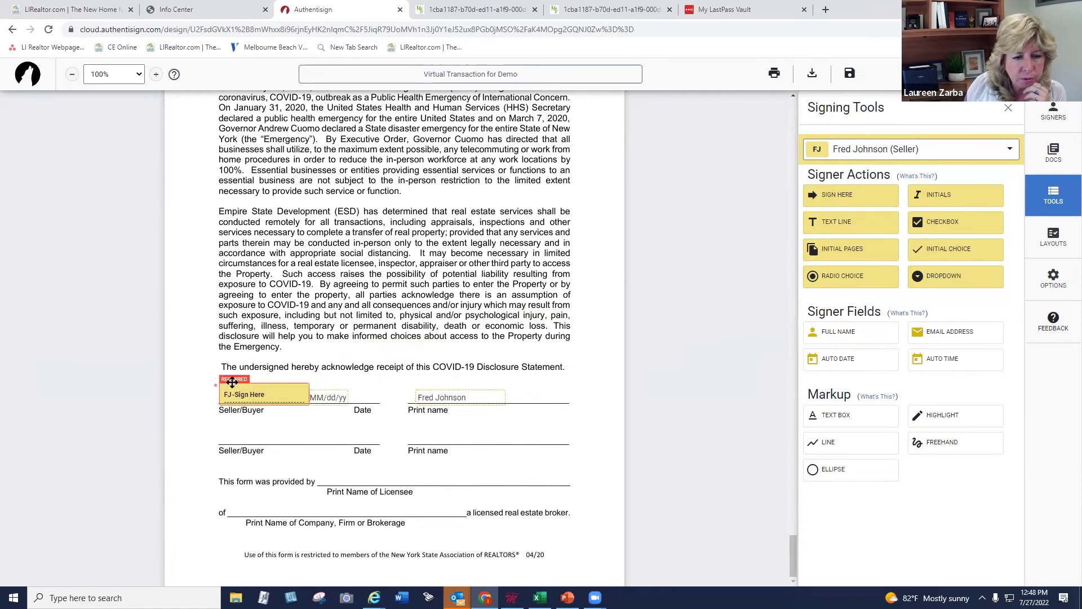
left_click_drag(332, 400, 372, 401)
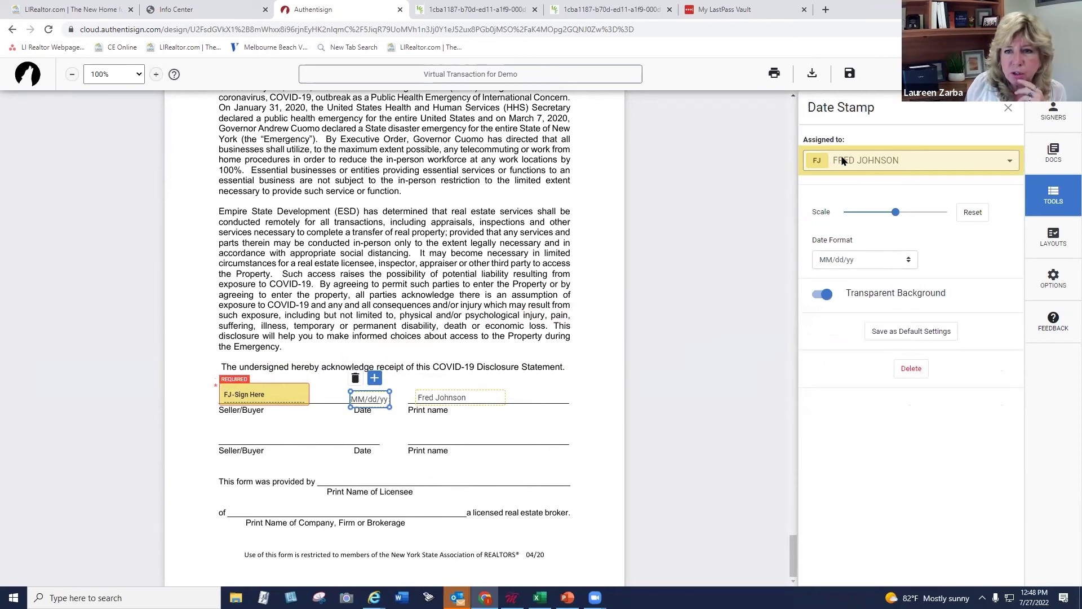
Switch to the second seller and place her name, signature and date fields on the second lines
left_click(1045, 198)
left_click(985, 149)
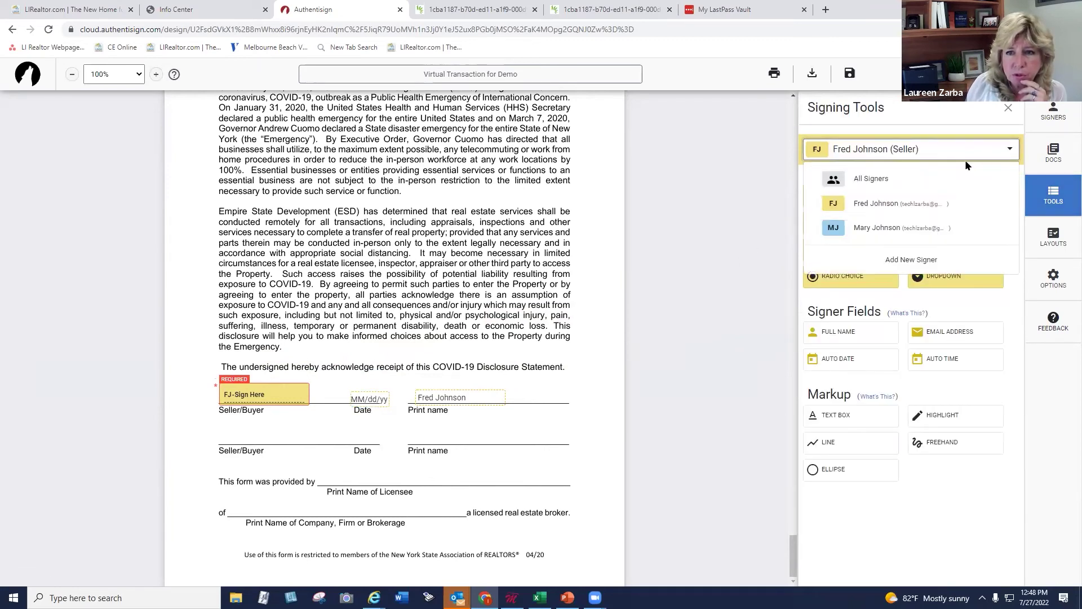
left_click(896, 228)
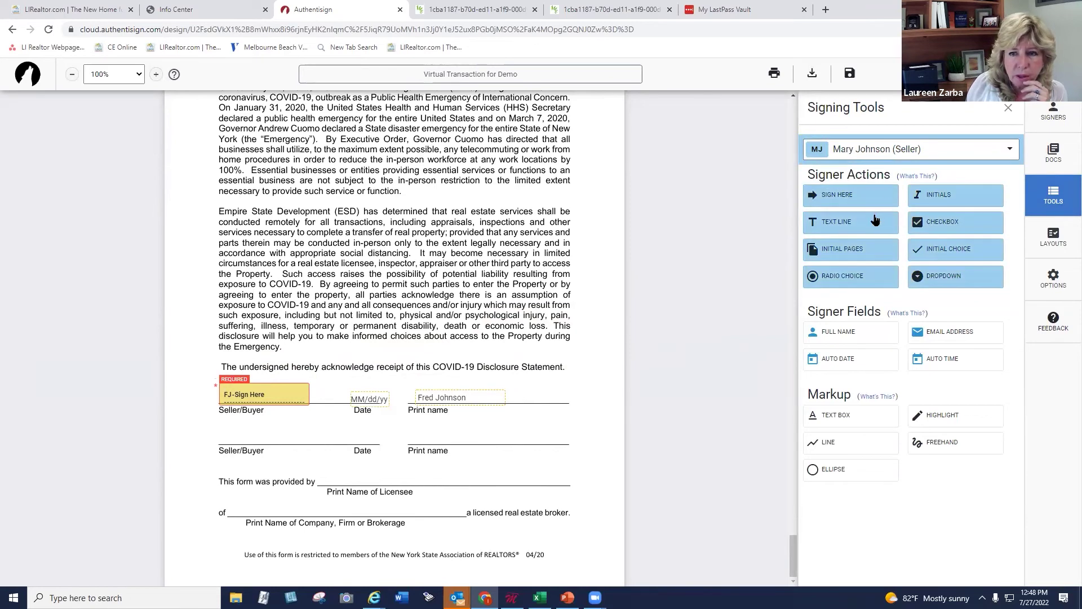
left_click_drag(845, 335, 416, 432)
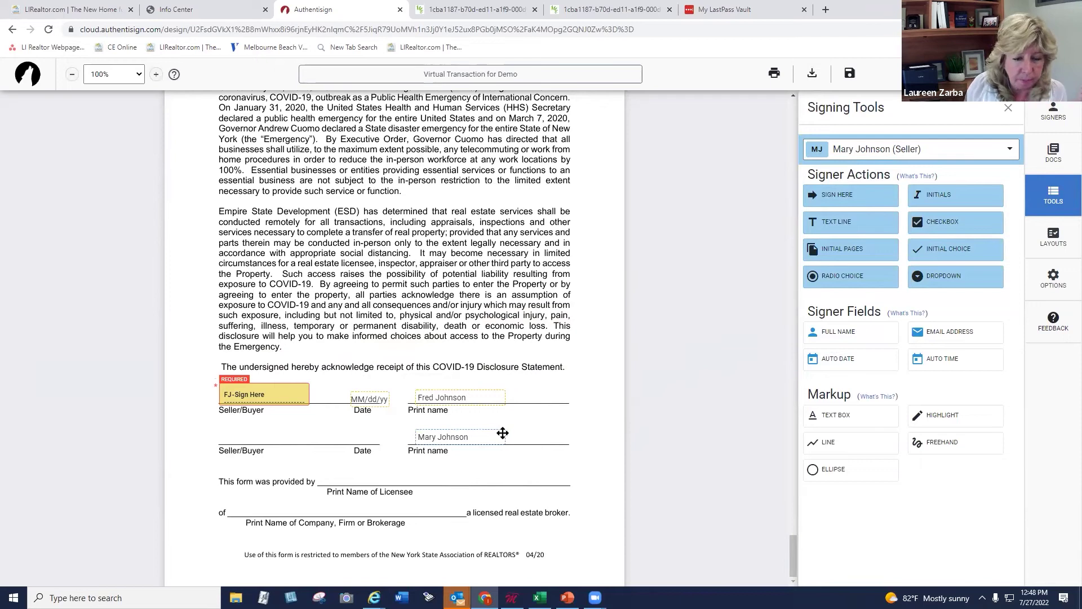
left_click_drag(827, 195, 220, 426)
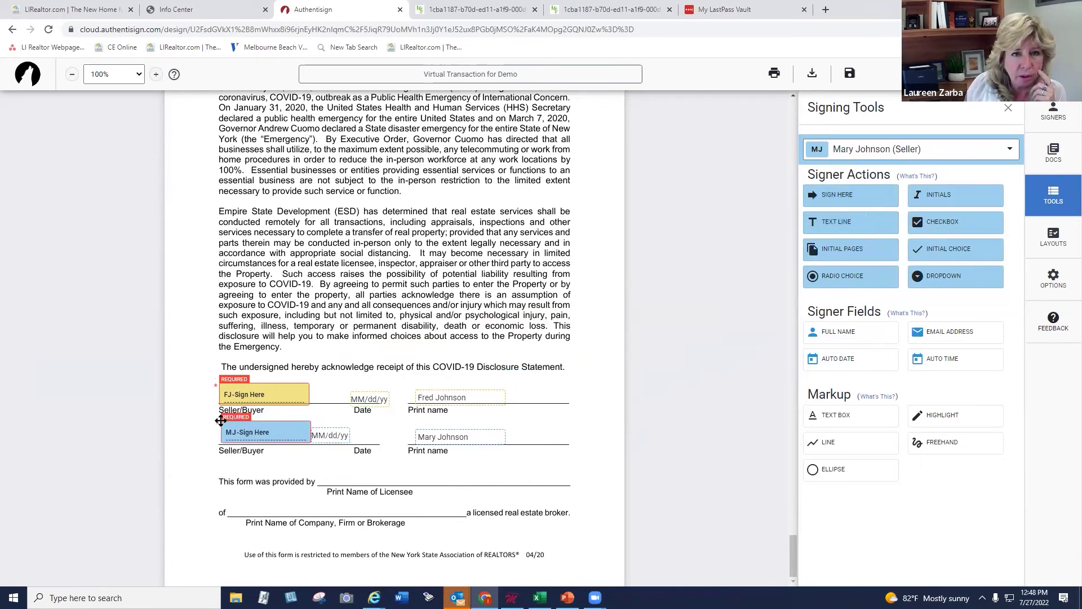
left_click(363, 435)
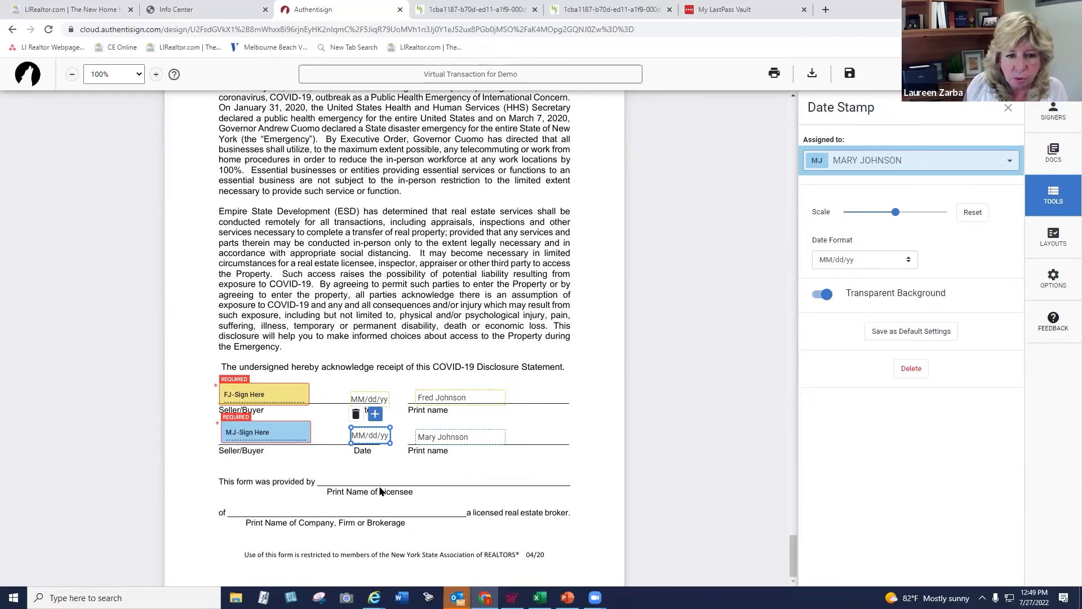
left_click(461, 493)
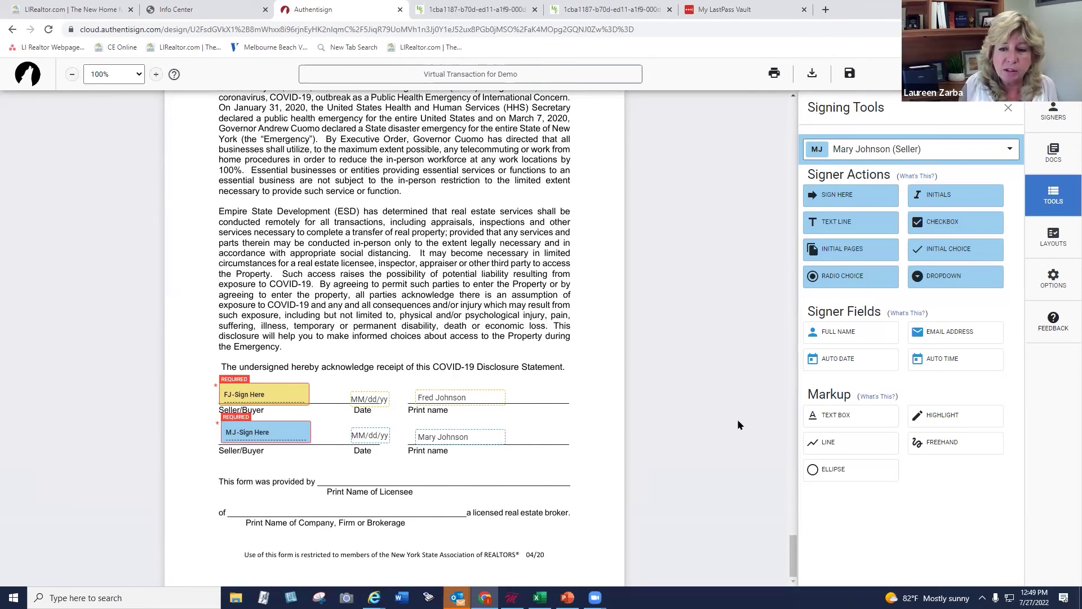
Add the agent's name as bold 17-point text on the 'This form was provided by' line
left_click(850, 417)
left_click(364, 472)
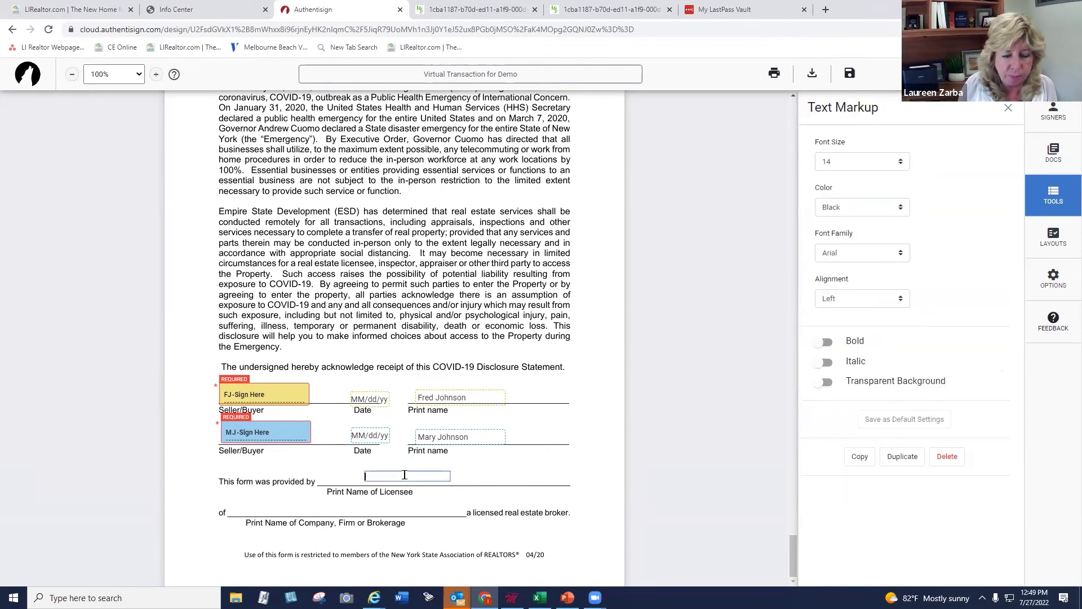
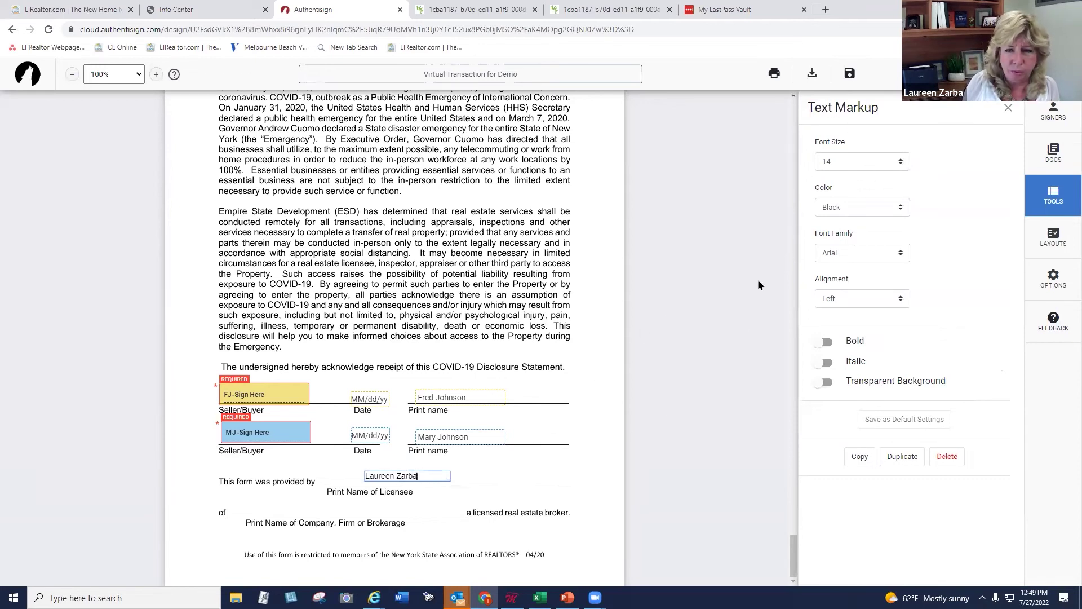
left_click(896, 164)
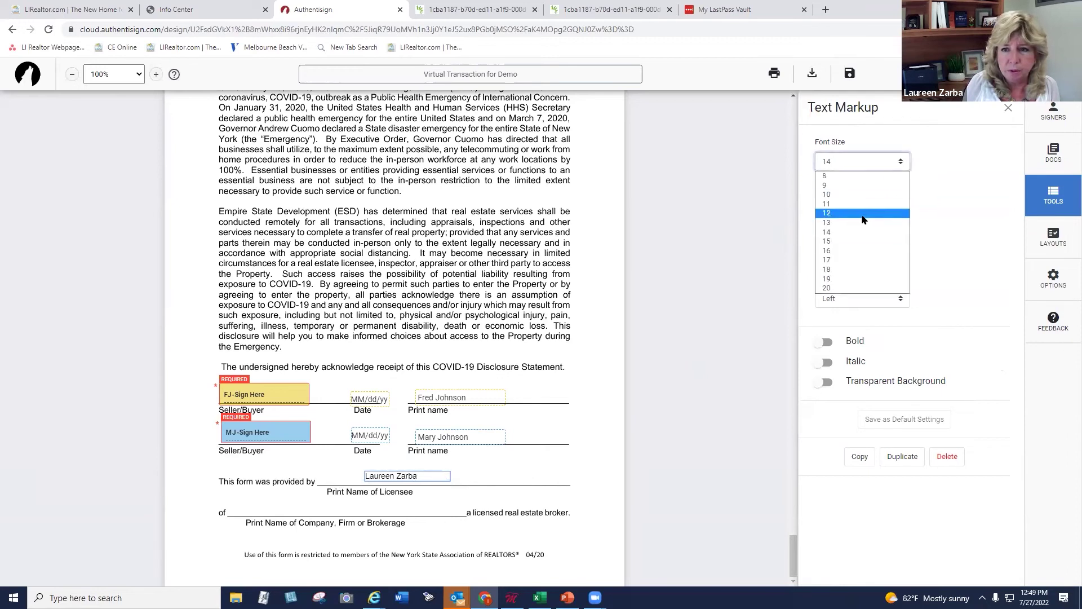
left_click(850, 260)
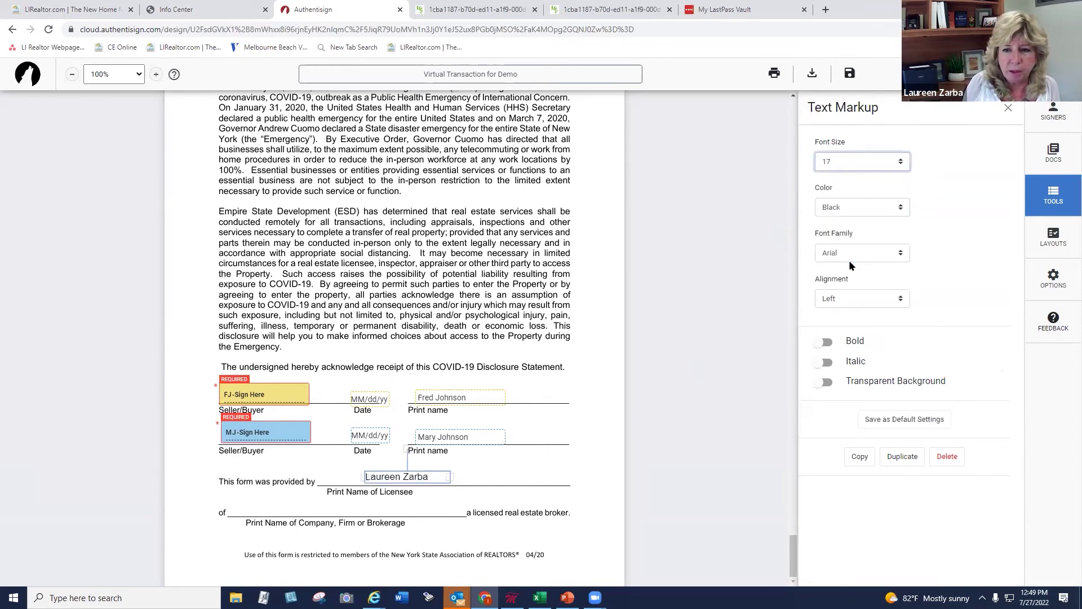
left_click(825, 342)
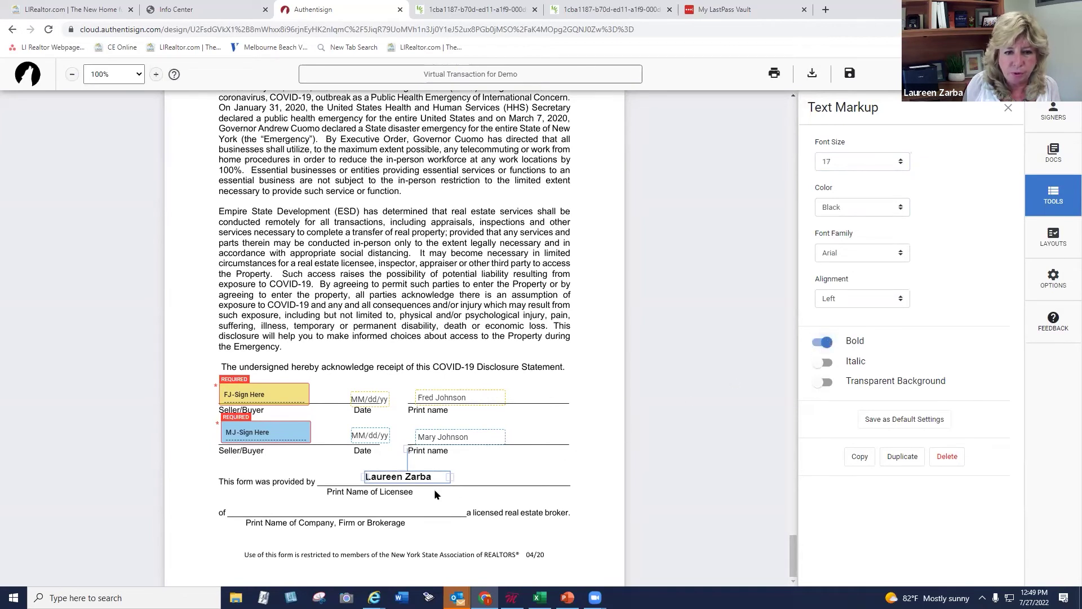
left_click_drag(450, 477, 490, 477)
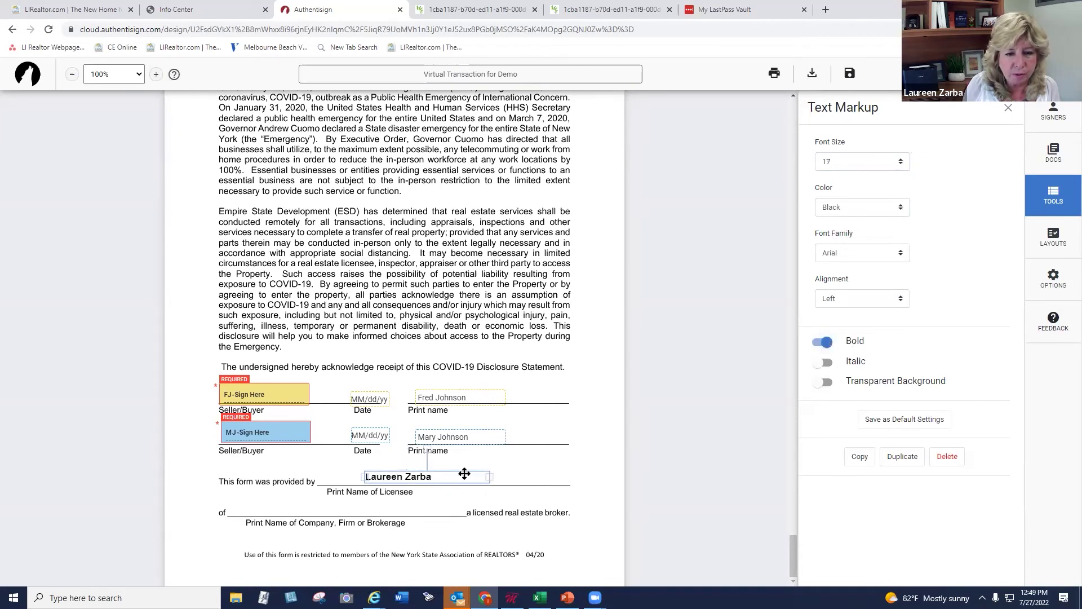
Type LIBOR on the brokerage line in bold 15-point text
left_click(384, 515)
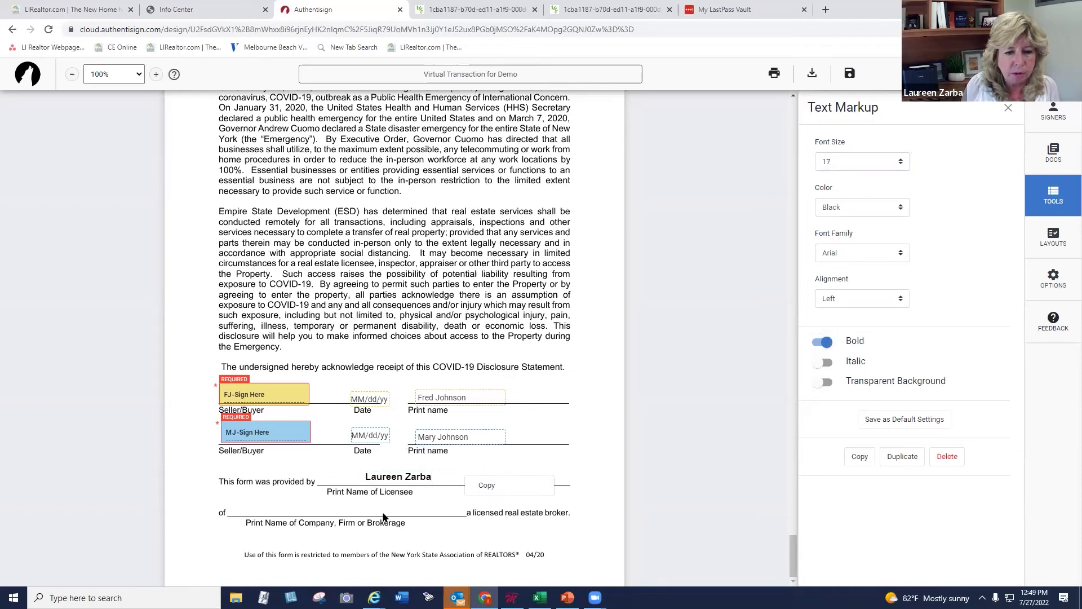
left_click(832, 417)
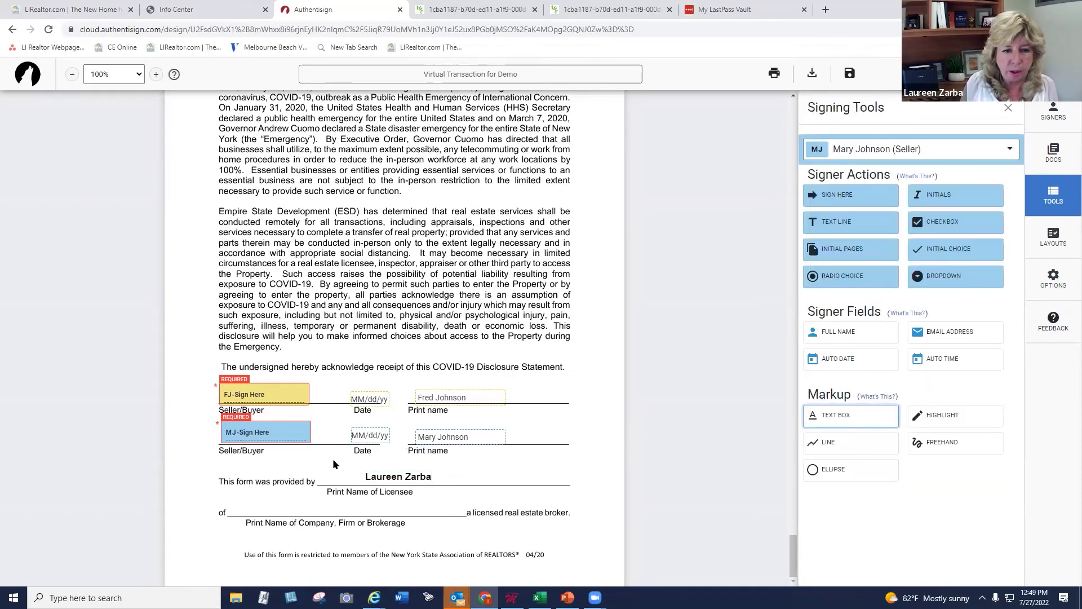
left_click(297, 510)
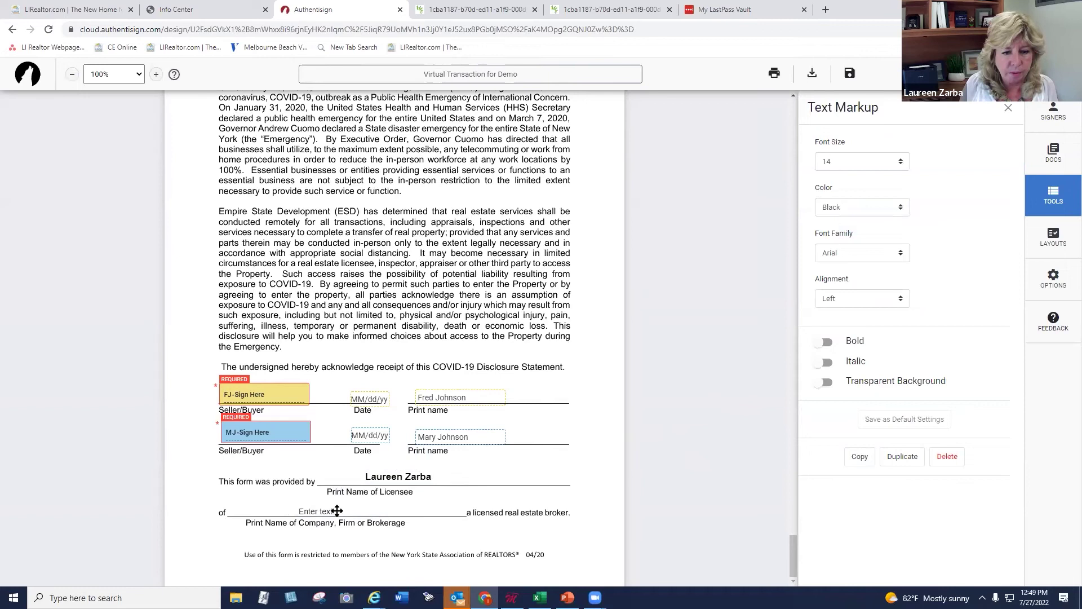
type("LIBOR")
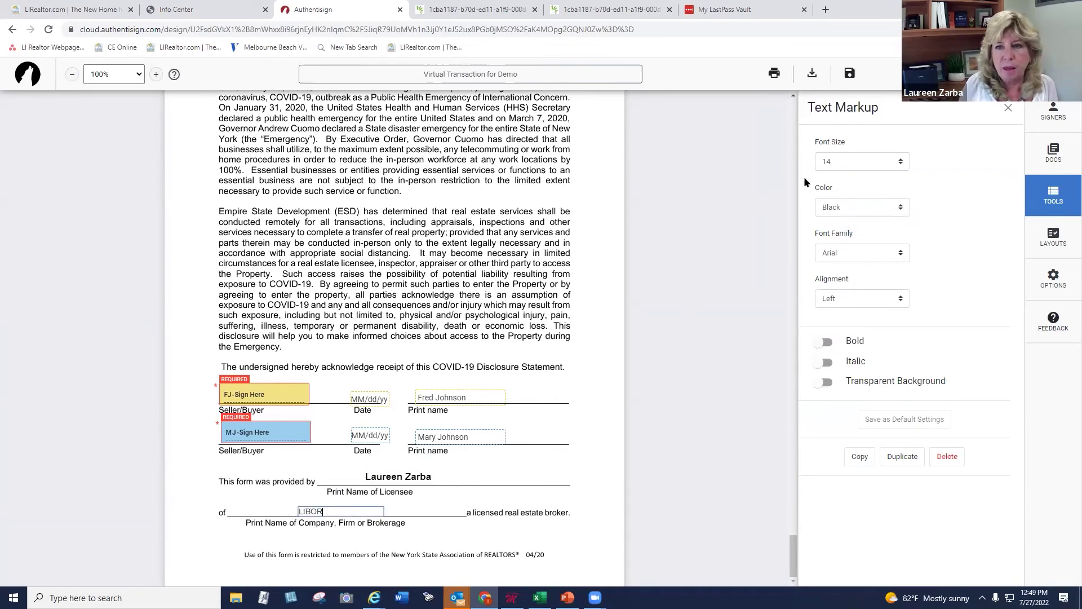
left_click(830, 161)
left_click(830, 244)
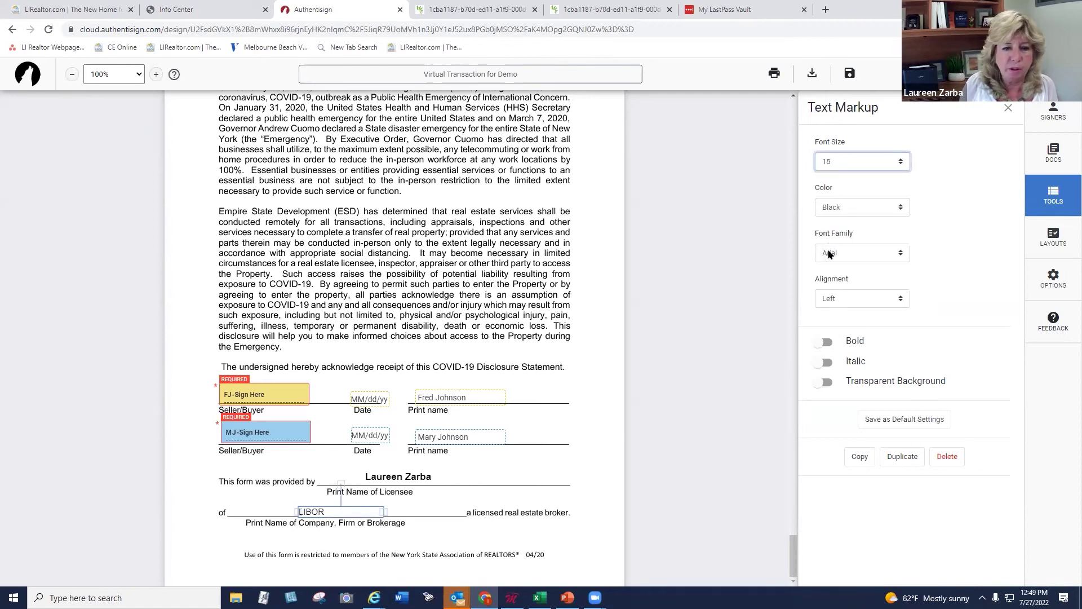
left_click(822, 342)
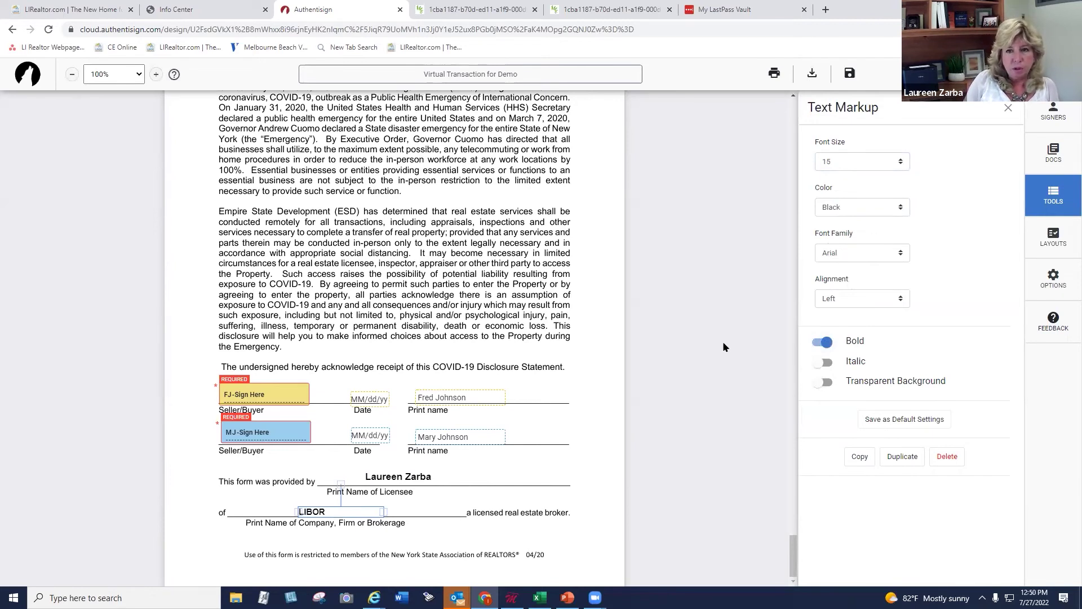
left_click(1055, 206)
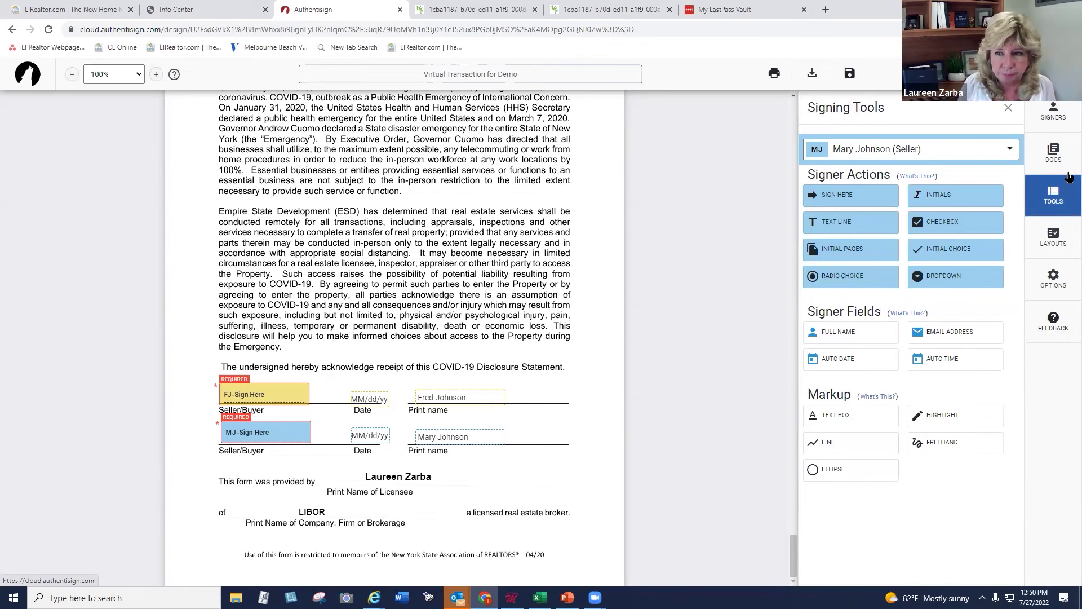
Review the Signers and Docs panels, return to Tools, and scroll through the forms
left_click(1053, 113)
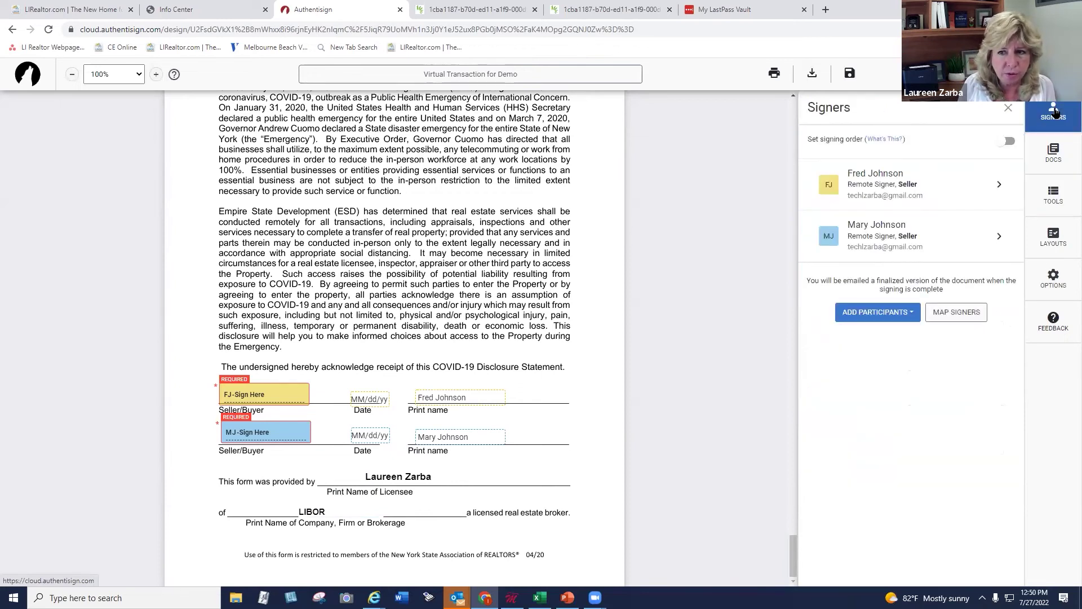
left_click(1057, 157)
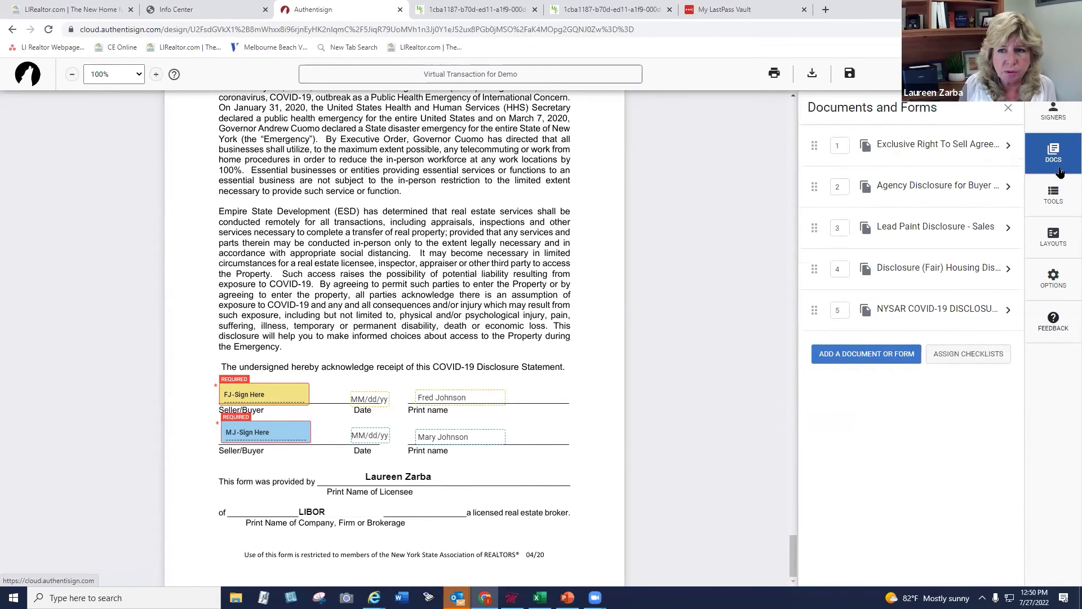
left_click(1054, 195)
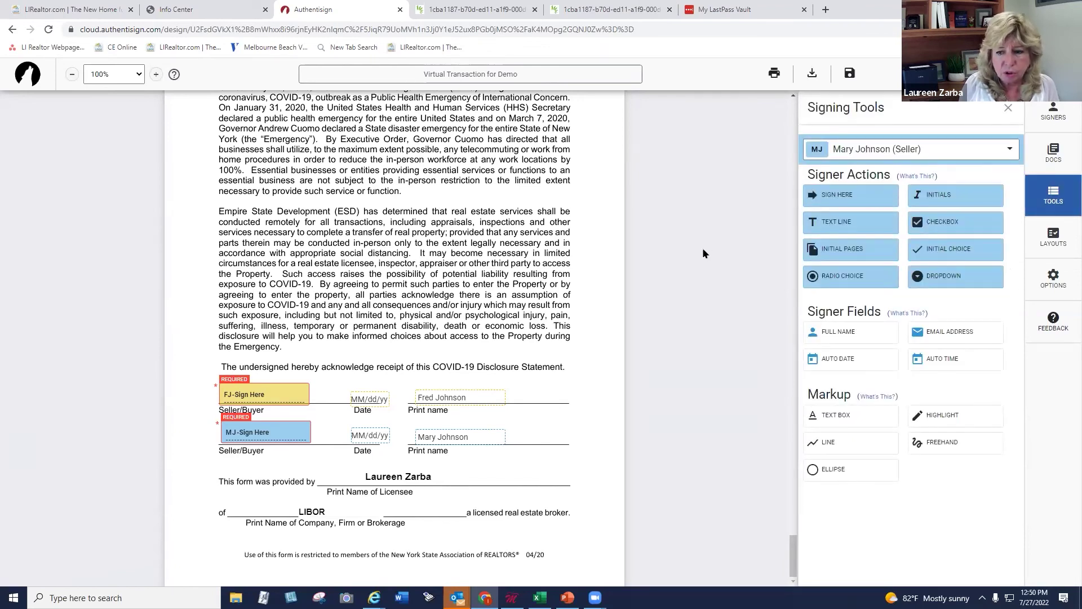
scroll(702, 248, "down", 5)
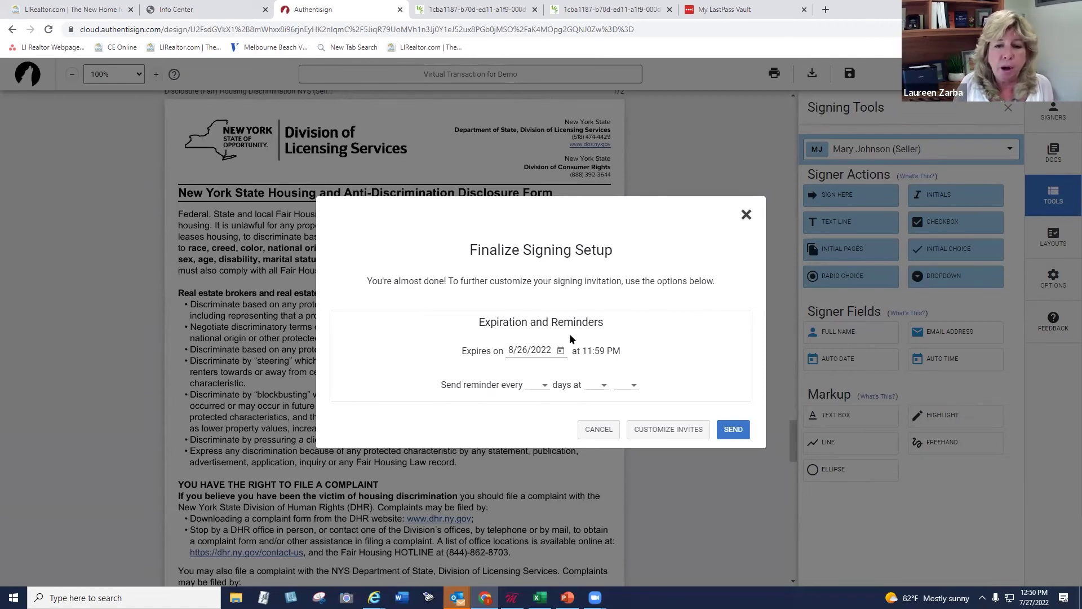
Set expiration to 7/30/2022 with daily 9 AM reminders and send the signing
left_click(561, 350)
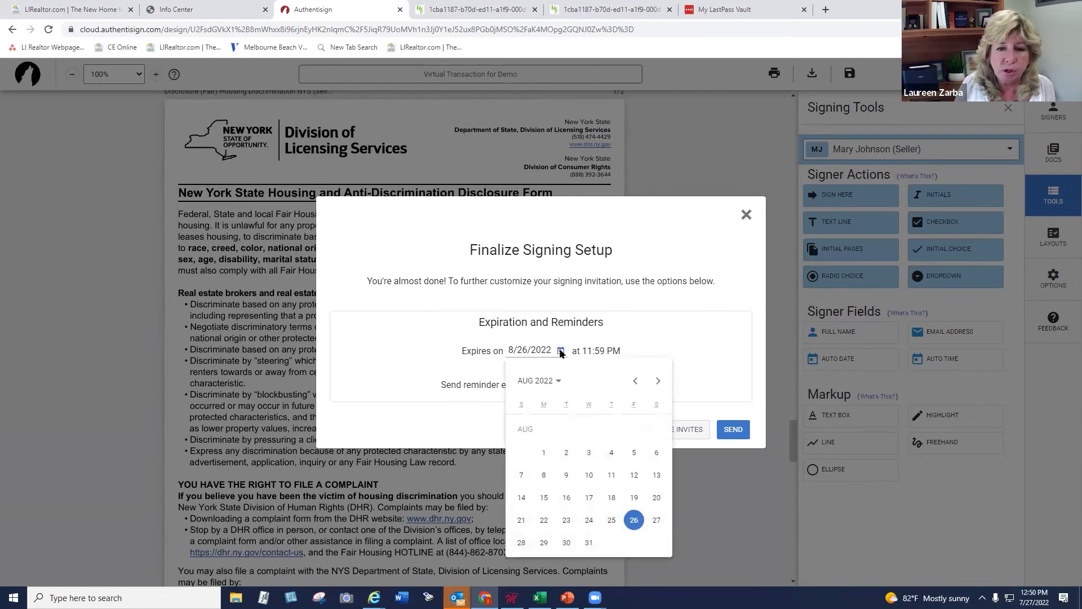
left_click(637, 381)
left_click(655, 519)
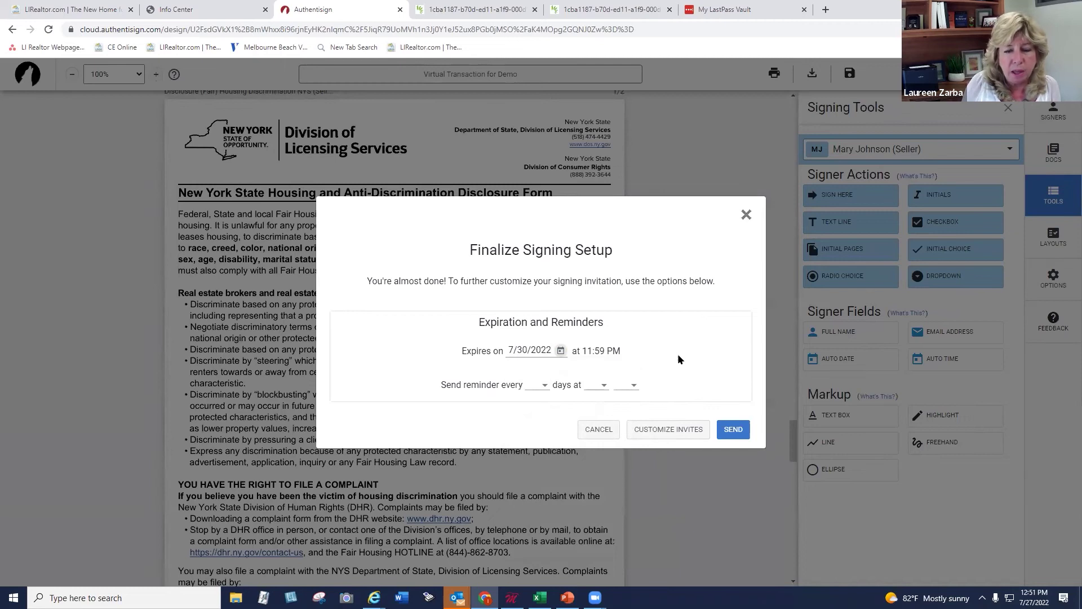
left_click(542, 384)
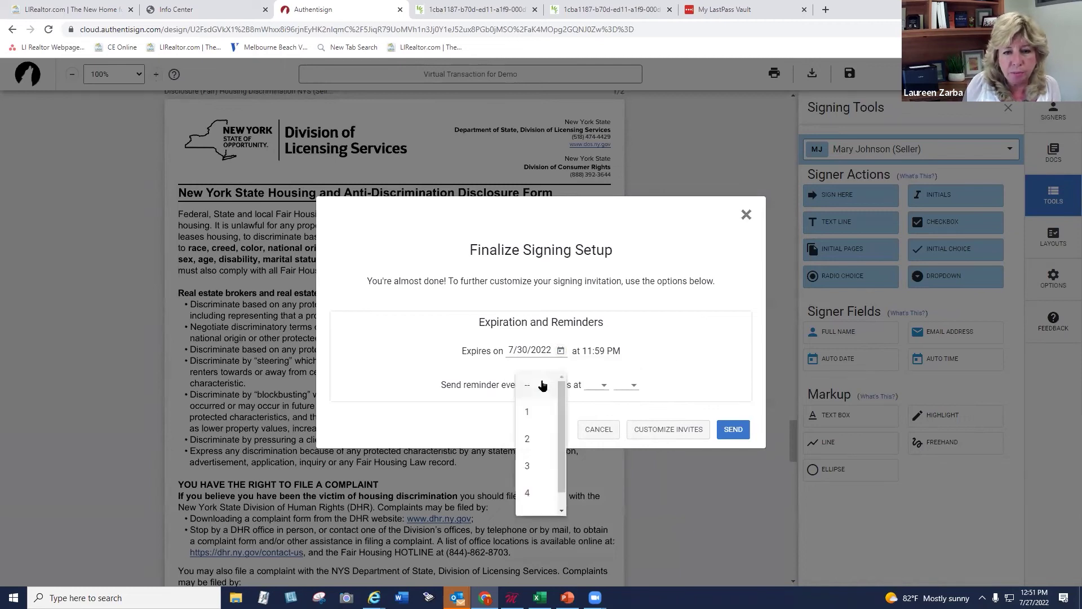
left_click(530, 411)
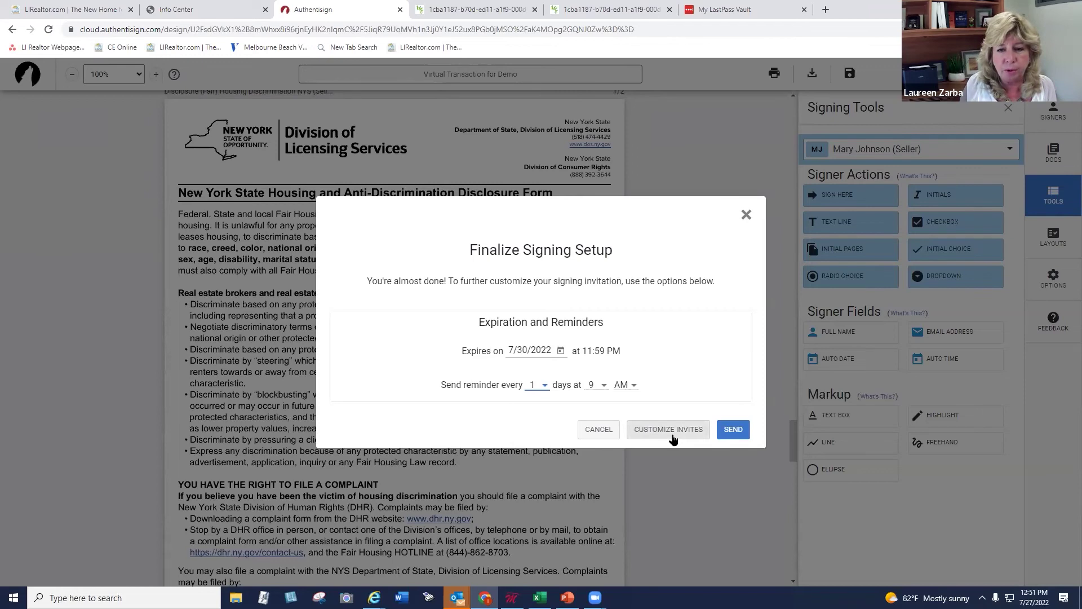
left_click(735, 432)
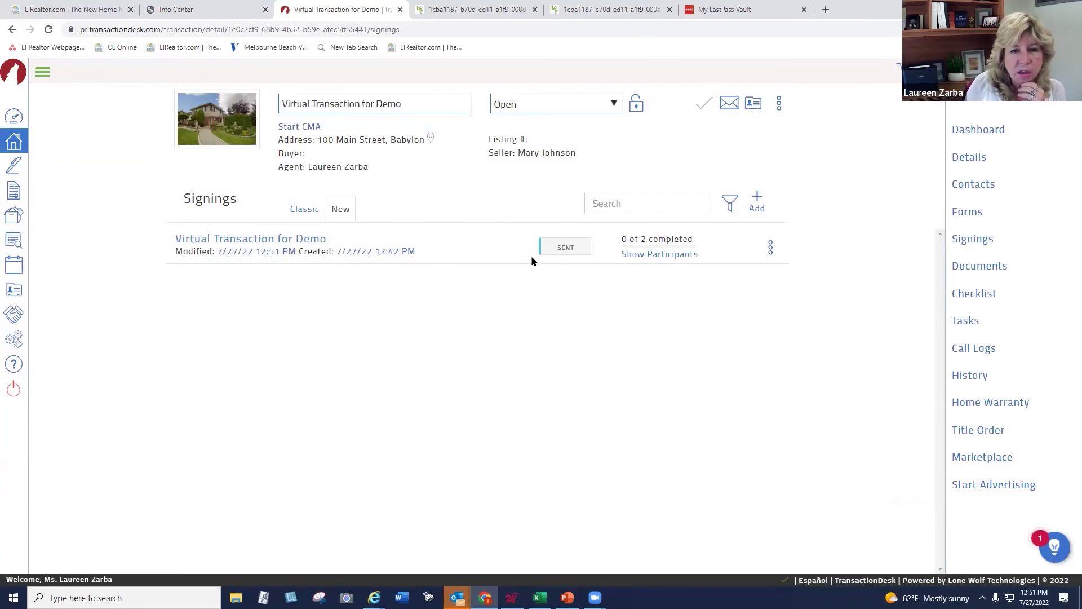
Reset the sent 'Virtual Transaction for Demo' signing from its details and confirm
left_click(279, 237)
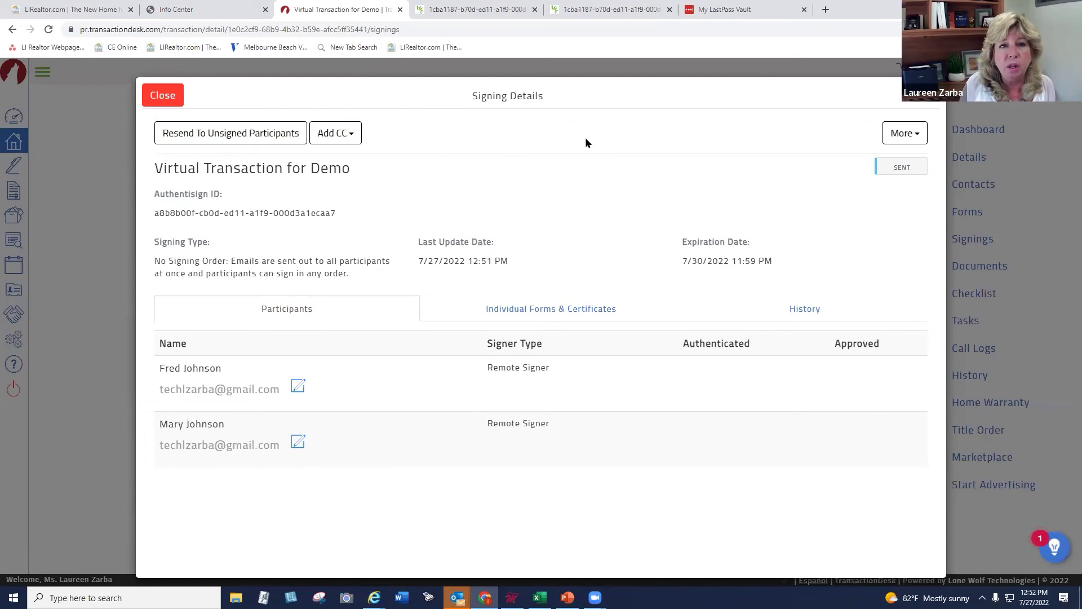
left_click(904, 132)
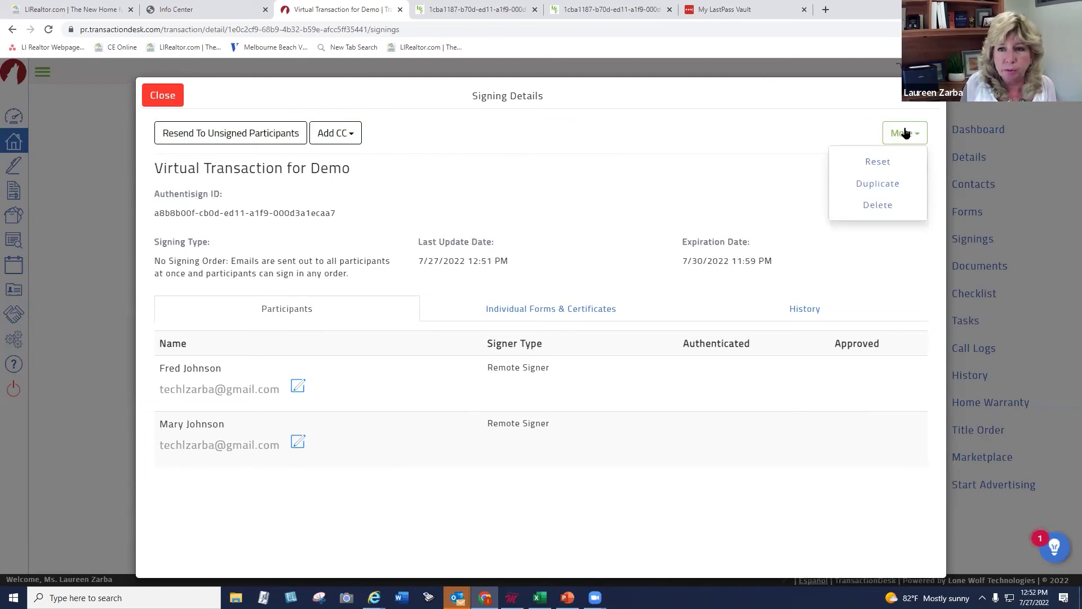
left_click(876, 163)
left_click(703, 96)
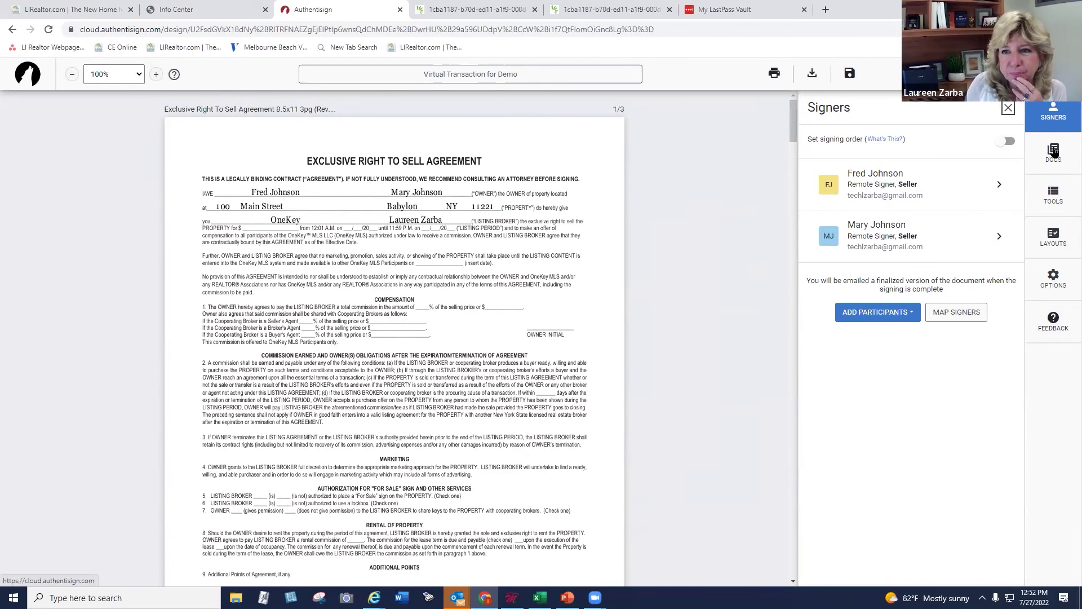
Place the first seller's Initials field beside OWNER INITIAL
left_click(1053, 151)
left_click(1053, 195)
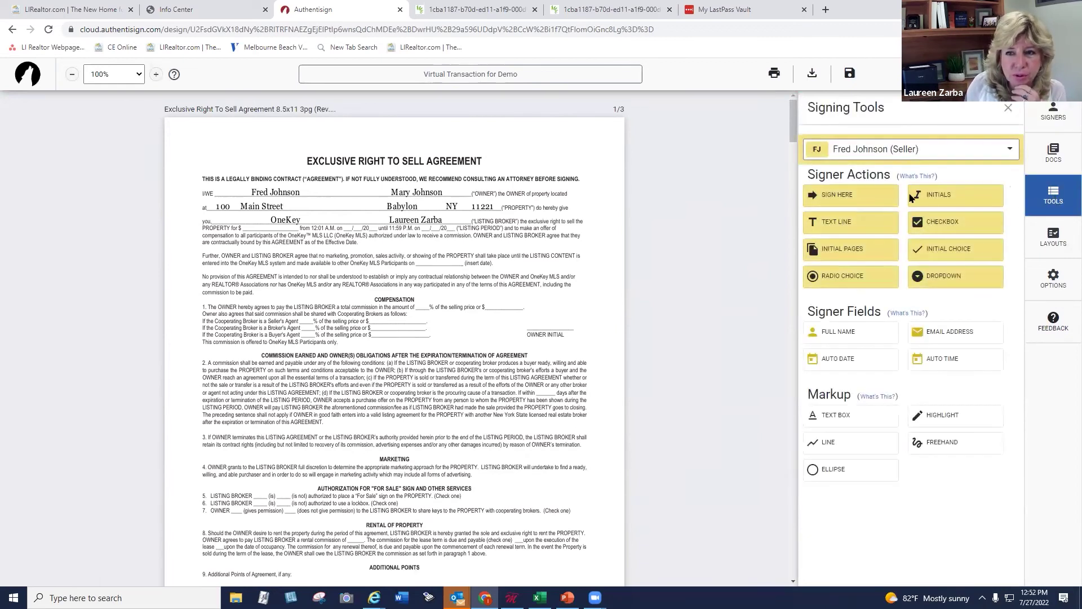
left_click_drag(932, 196, 518, 314)
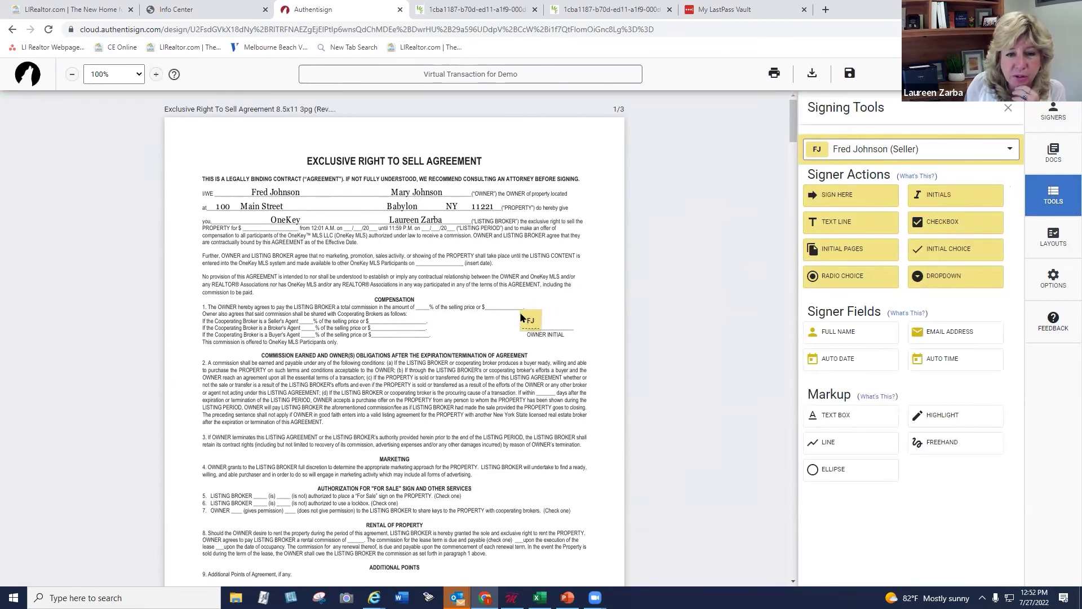
Add the second seller's initials next to the first, and send the signing to both sellers
left_click(893, 150)
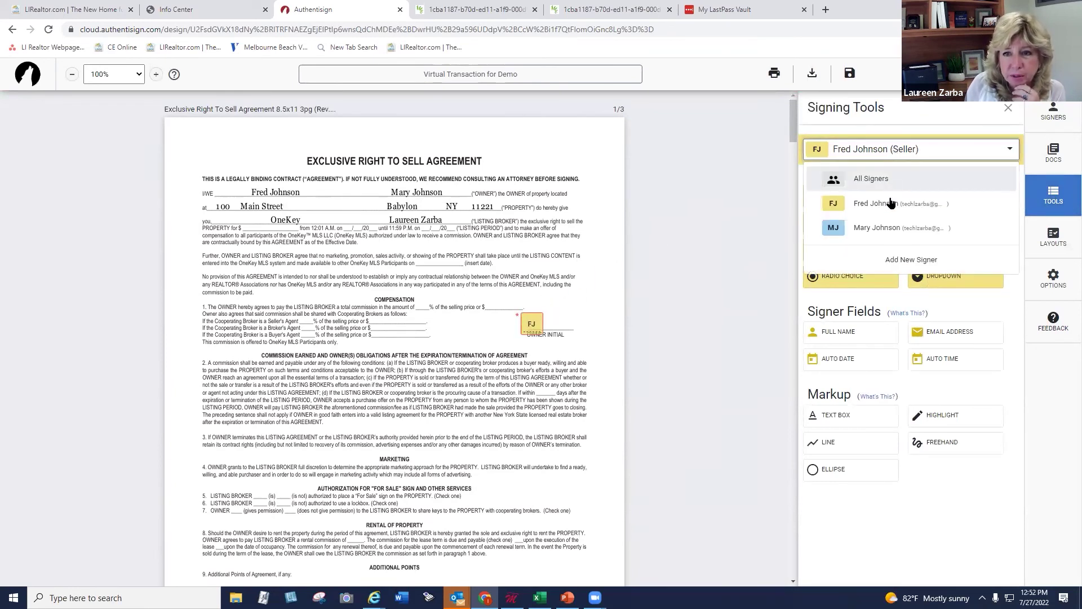
left_click(888, 227)
left_click_drag(952, 196, 545, 313)
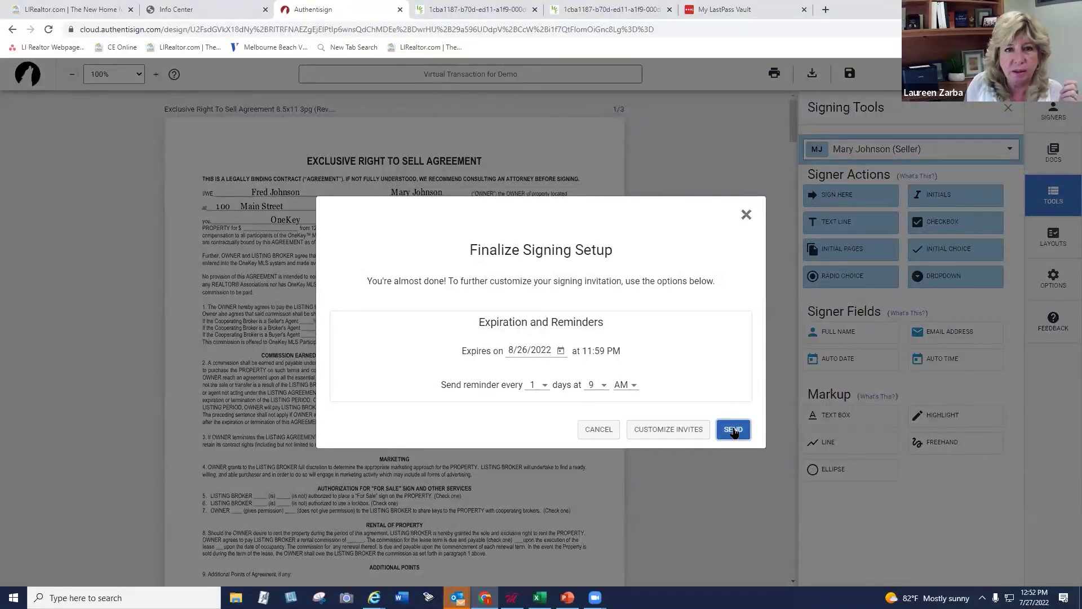
left_click(733, 429)
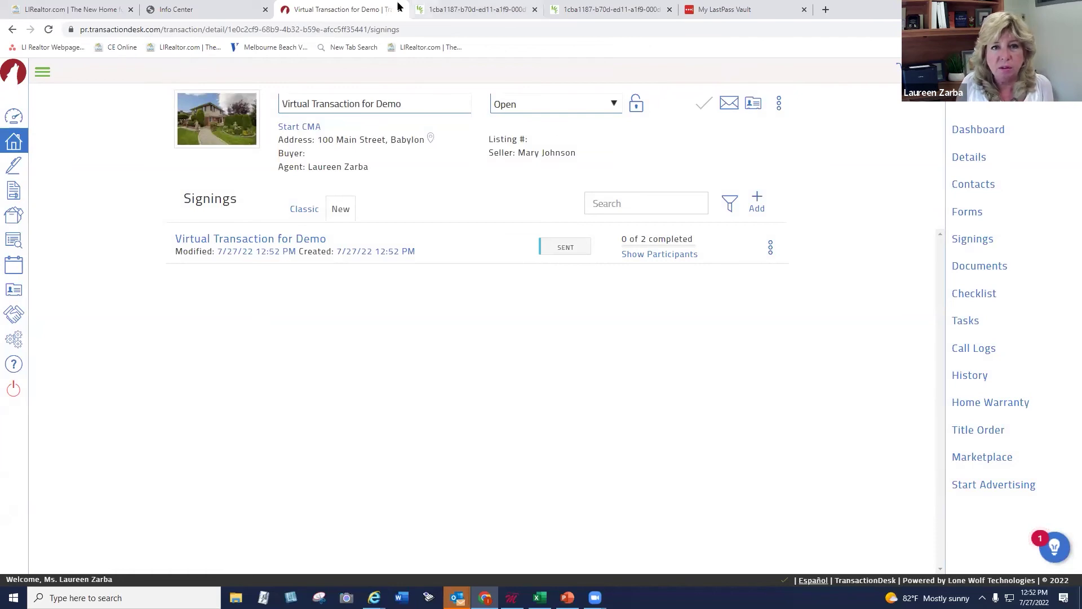
left_click(214, 7)
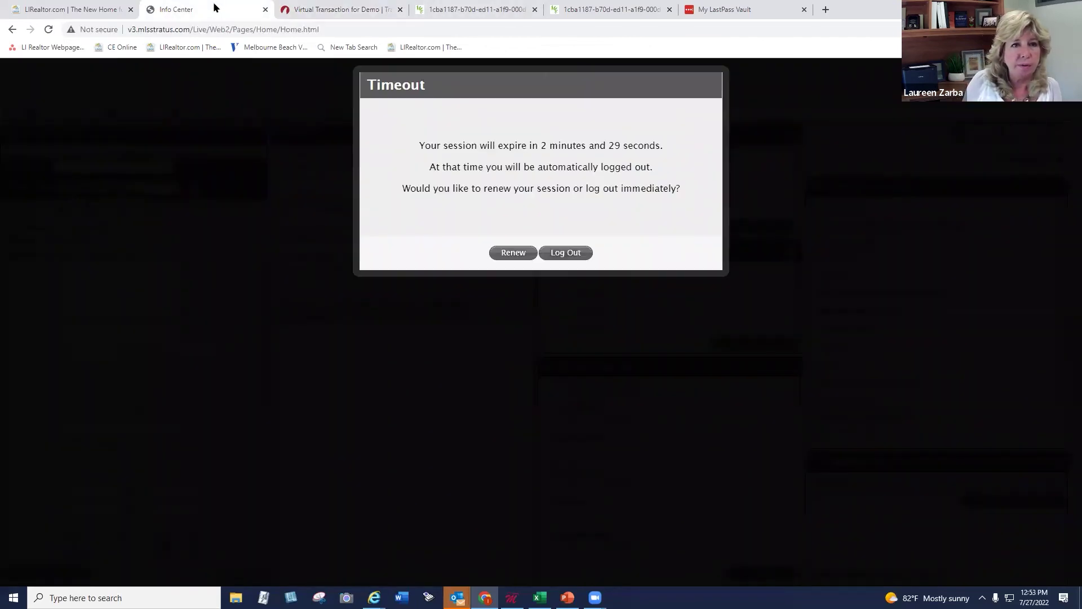
Return to the Virtual Transaction for Demo Signings list, which shows the signing as Sent, 0 of 2 completed
left_click(353, 9)
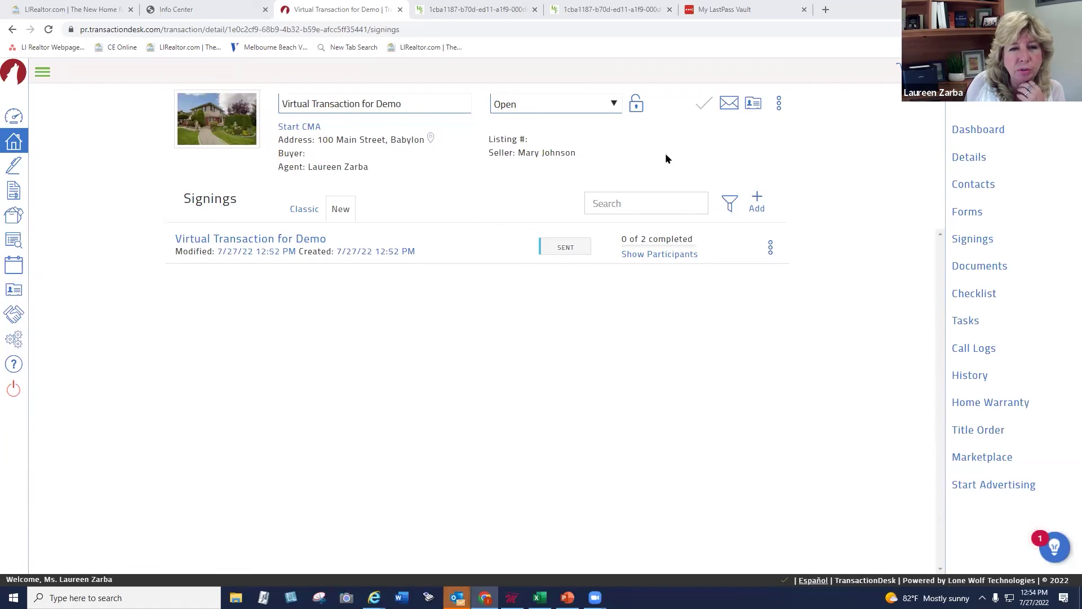
Open Virtual Transaction for Demo from the transactions list and step its wizard back to Details (1 of 5)
left_click(16, 143)
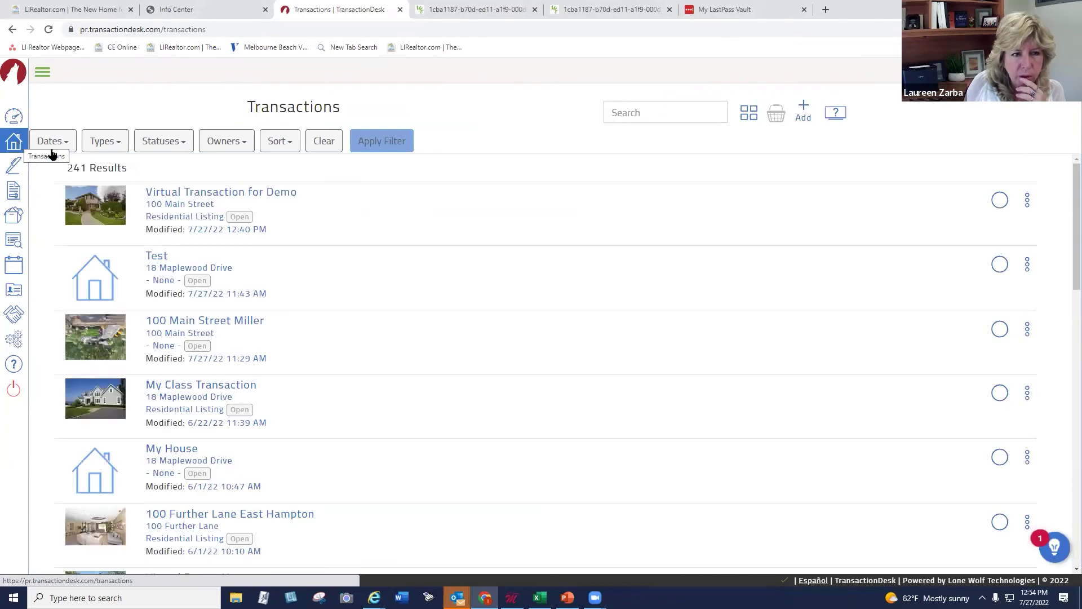
left_click(202, 191)
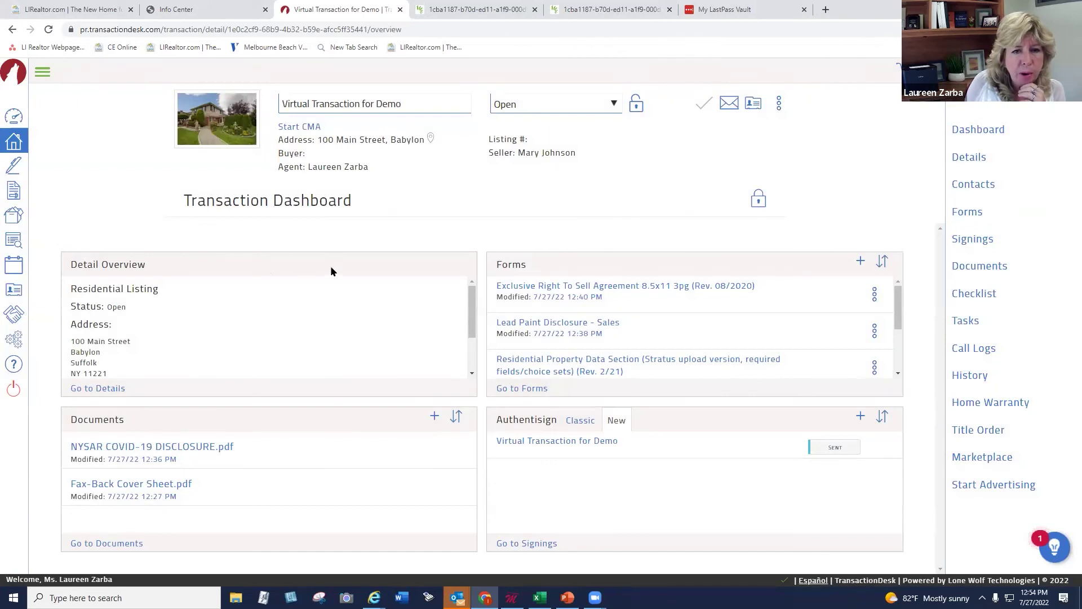
left_click(969, 156)
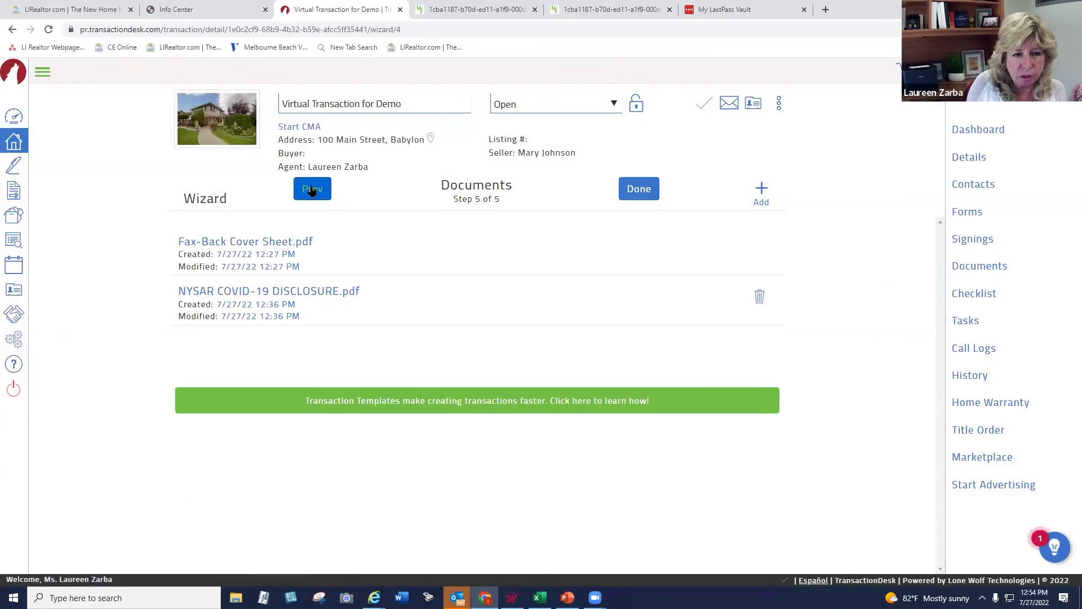
left_click(311, 190)
left_click(311, 190)
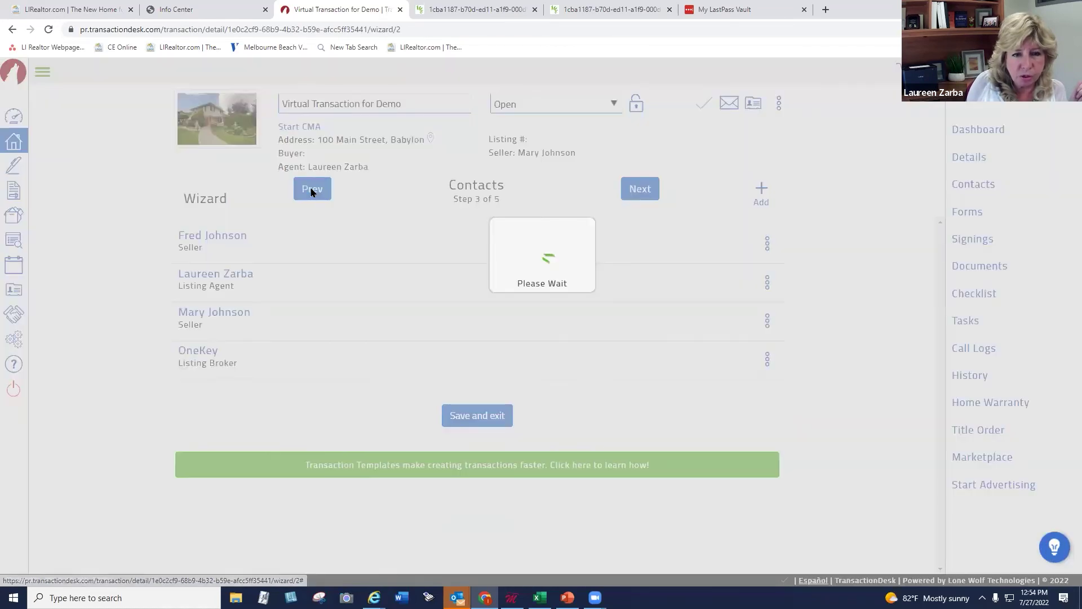
left_click(310, 191)
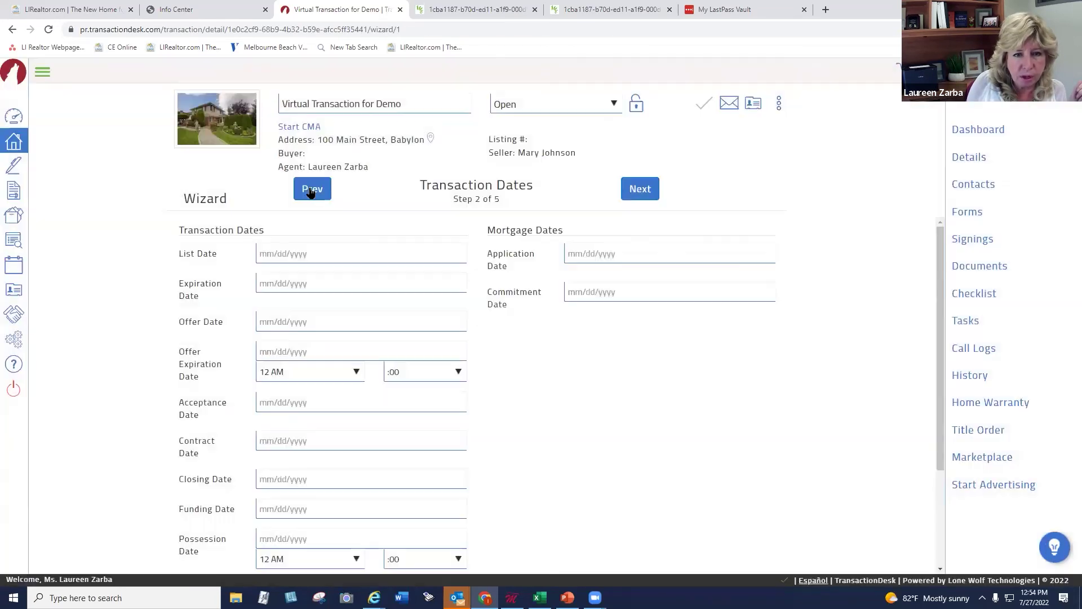
left_click(310, 188)
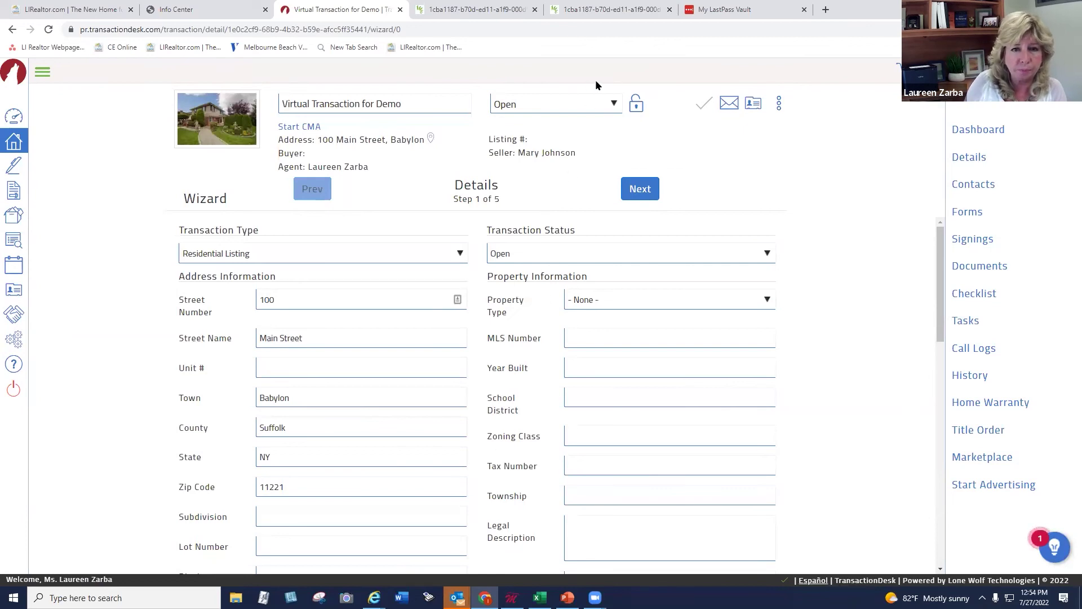
Open a new browser tab on the Google start page and launch Gmail from it
left_click(823, 11)
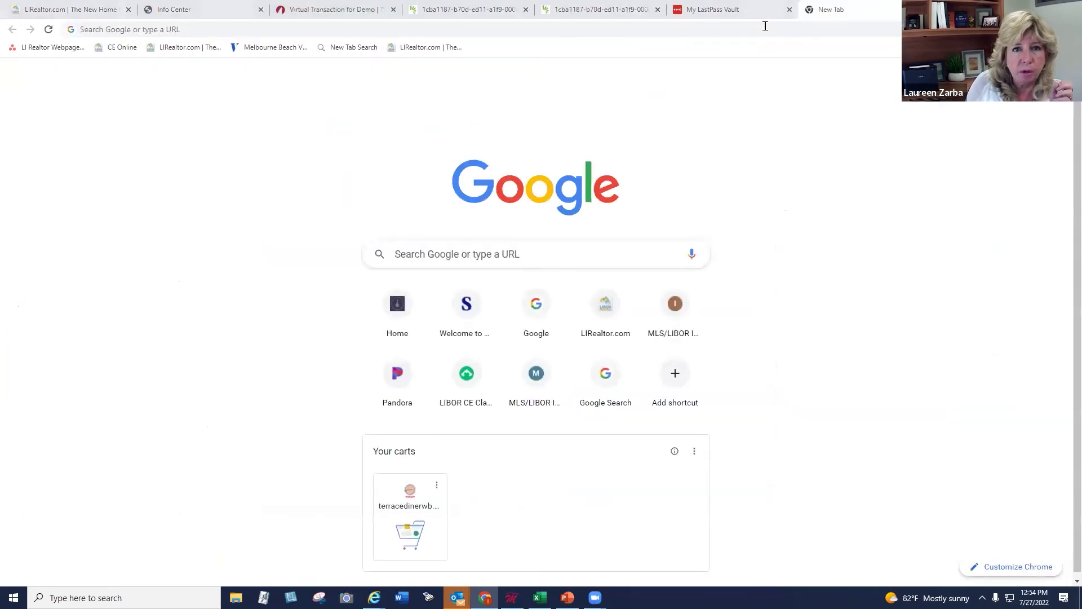
left_click(177, 32)
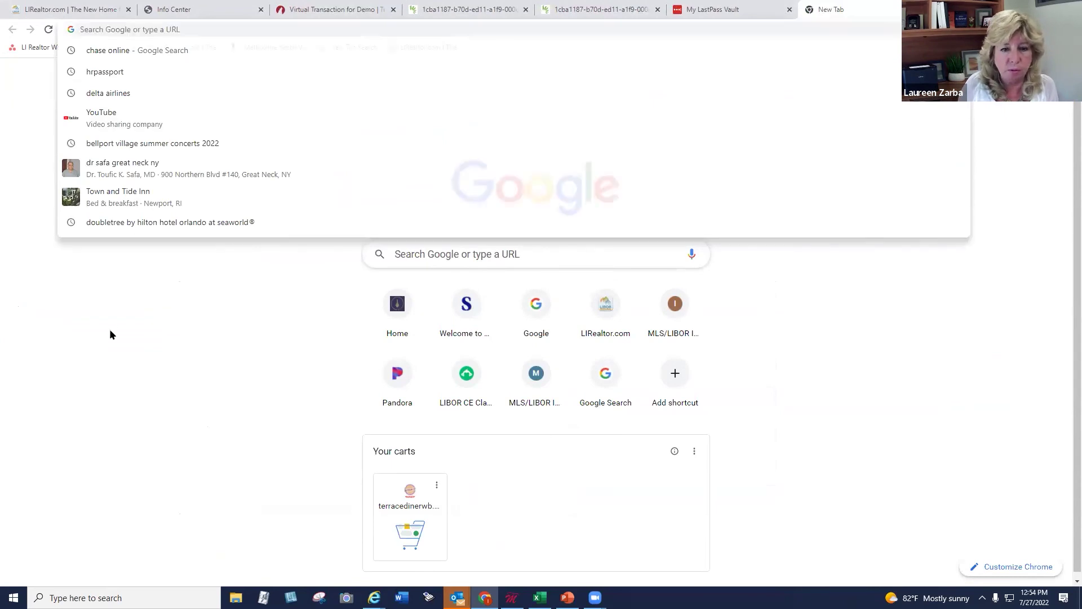
left_click(109, 331)
left_click(485, 597)
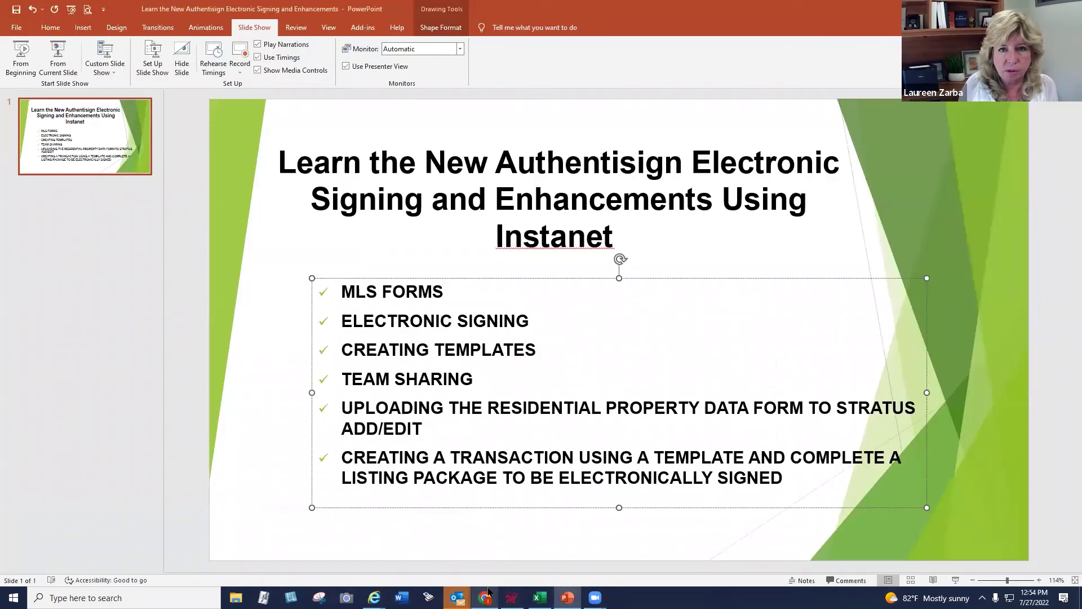
left_click(485, 597)
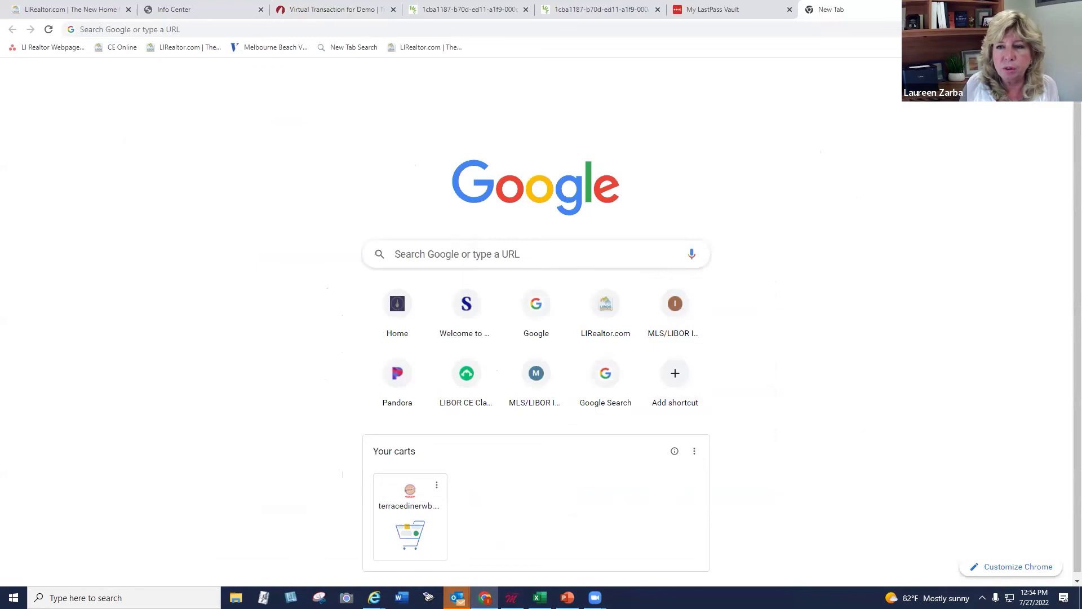
left_click(965, 70)
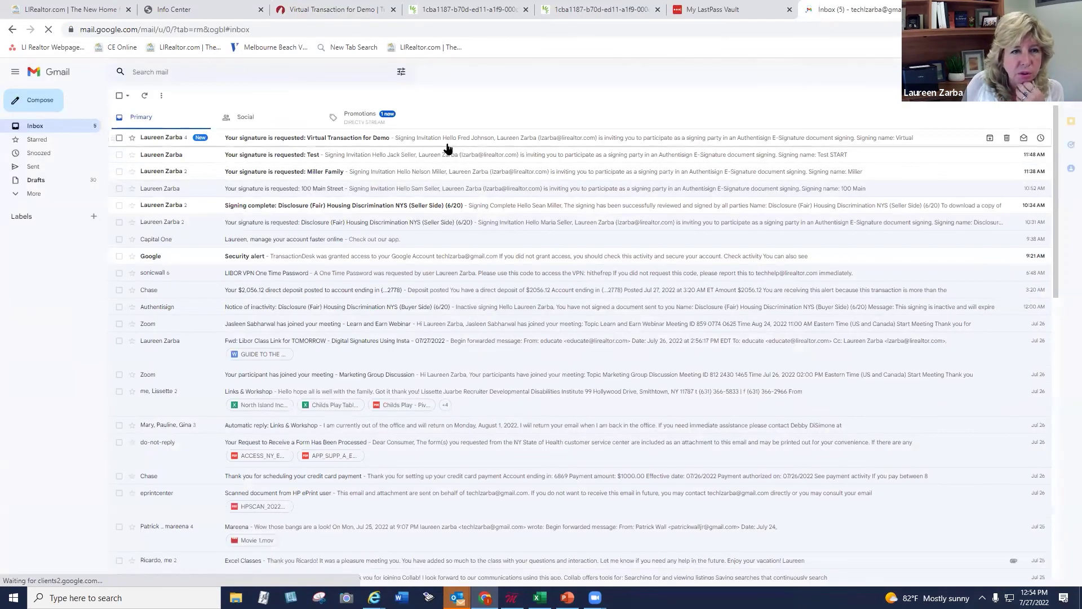
Read the 'Your signature is requested' email for Virtual Transaction for Demo and follow its Start Signing link
left_click(292, 139)
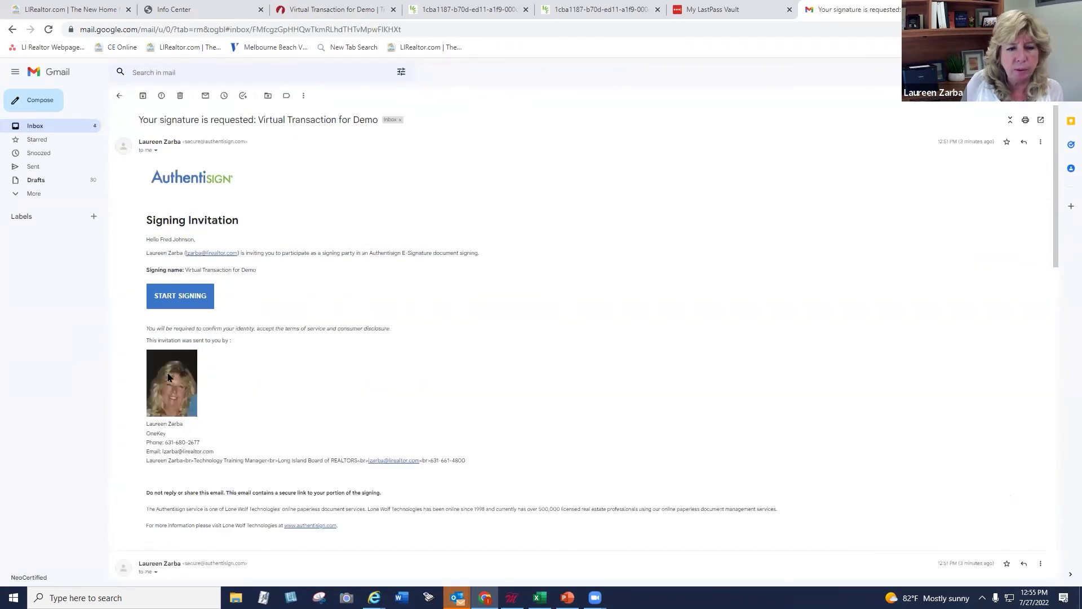
scroll(1059, 296, "down", 3)
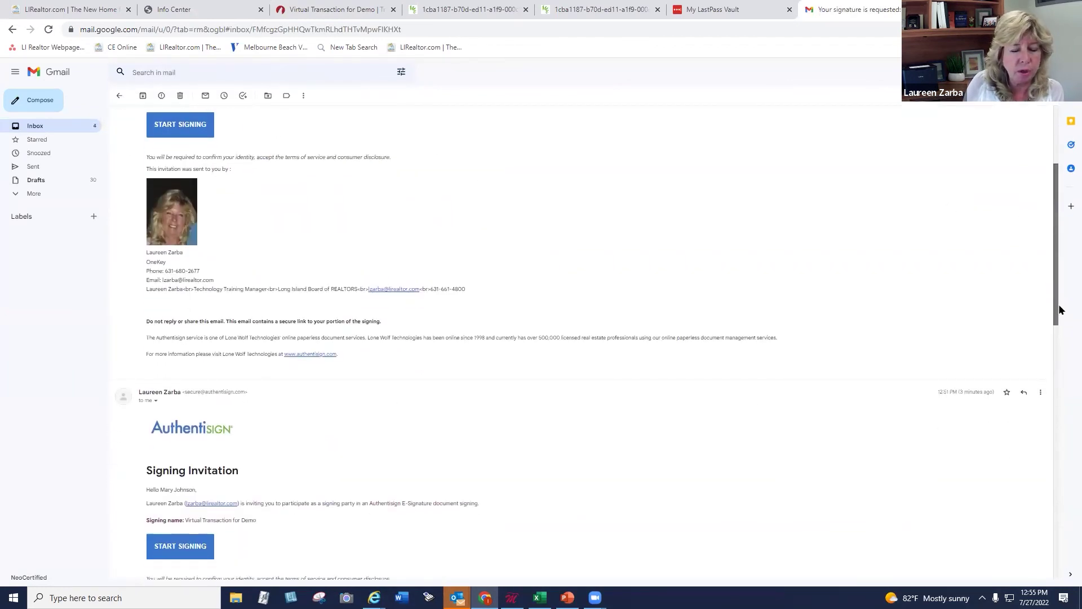
left_click_drag(1059, 305, 1054, 402)
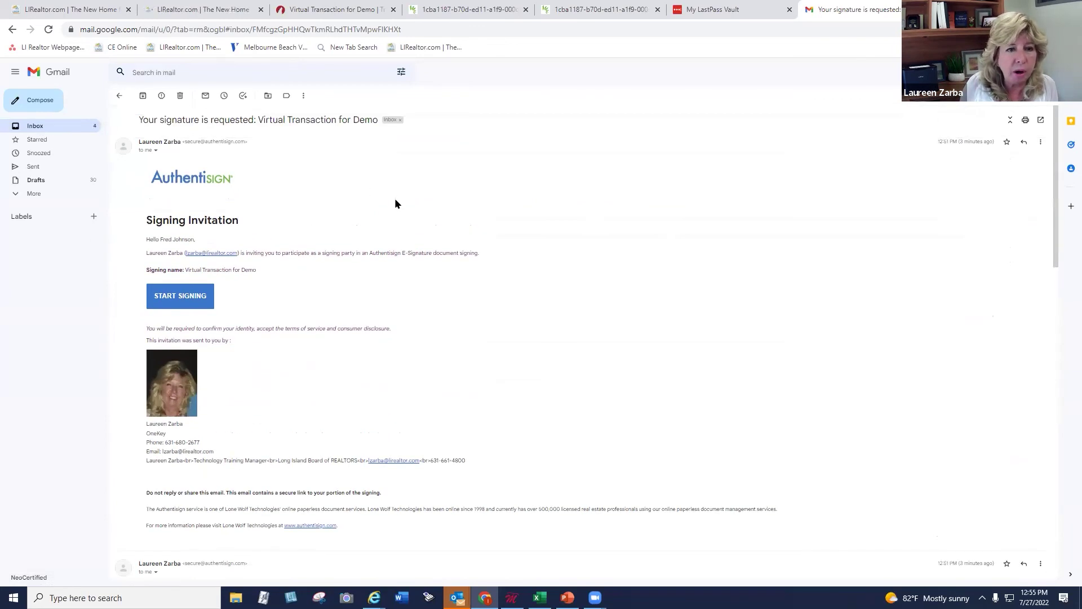
left_click(174, 305)
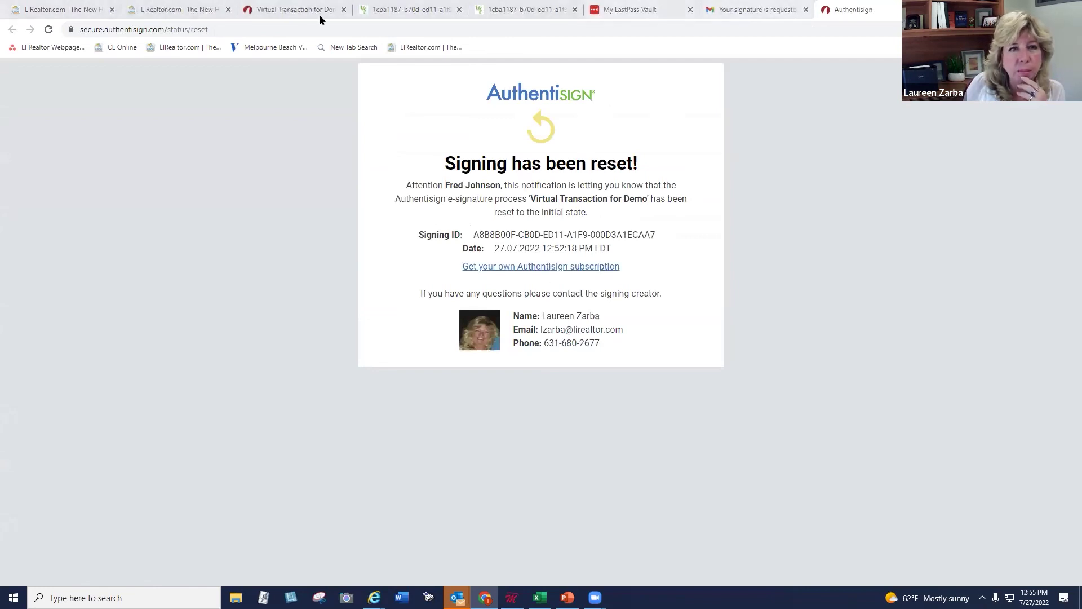
Go back to the Gmail inbox, then return to the TransactionDesk wizard tab
left_click(746, 12)
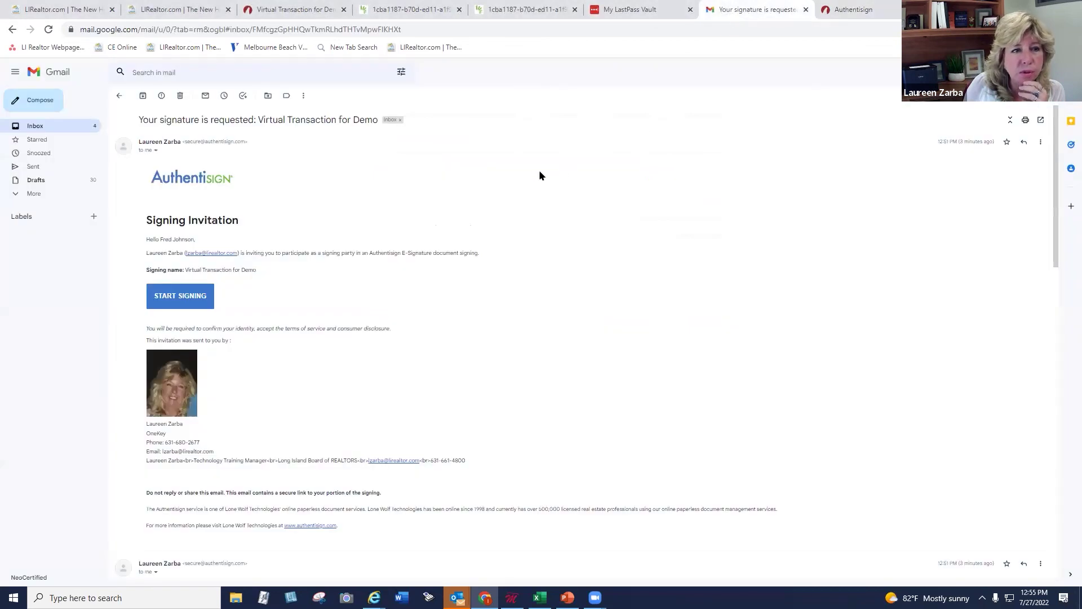
left_click(90, 123)
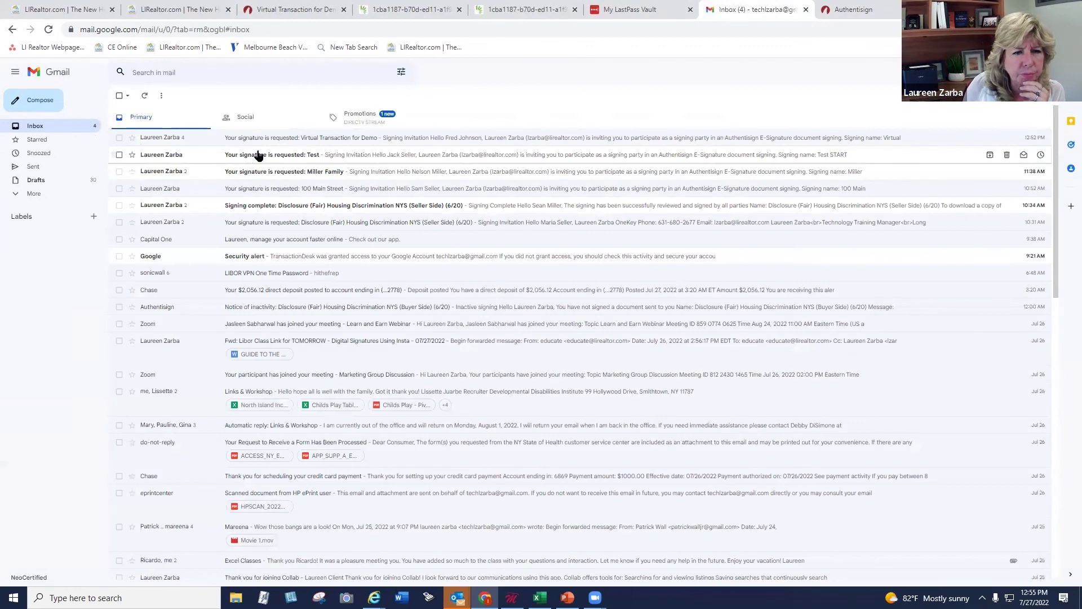
left_click(296, 11)
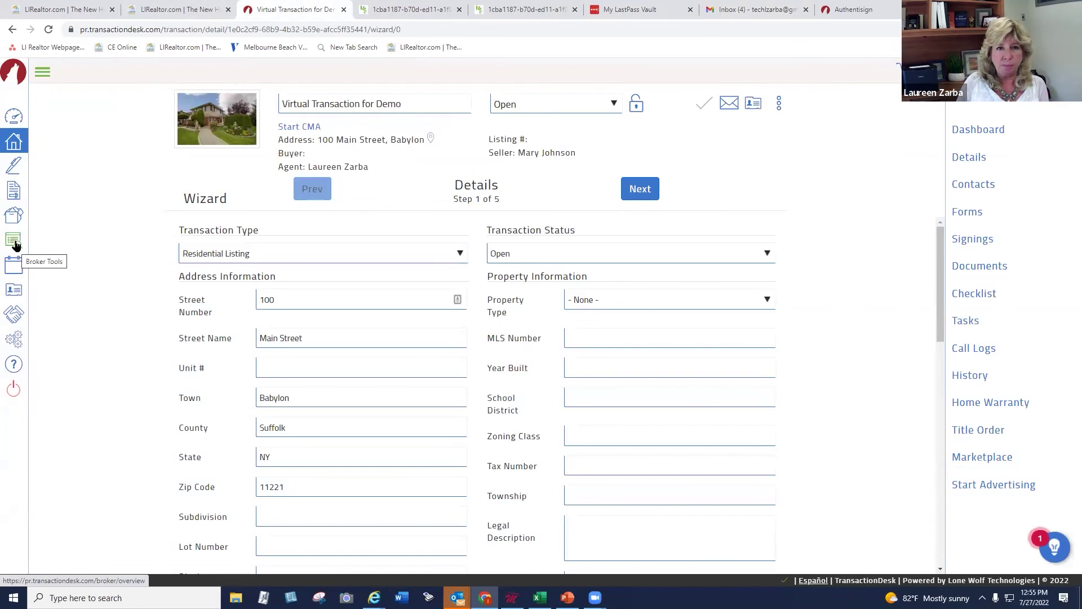
Log back in to Stratus MLS from LIRealtor.com, then return to the transaction wizard tab
left_click(225, 15)
left_click(736, 84)
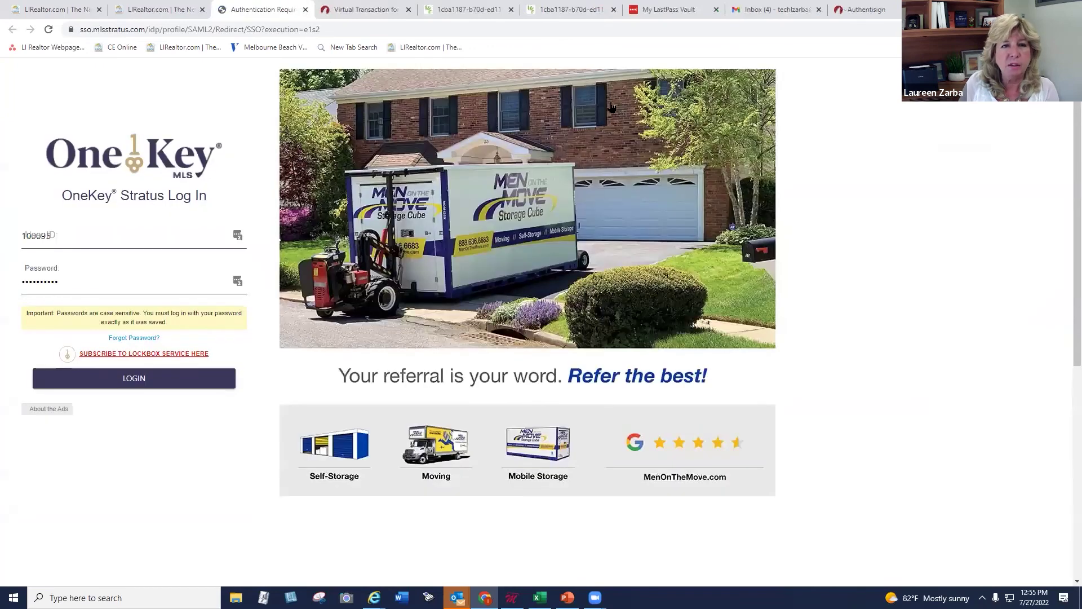
left_click(160, 377)
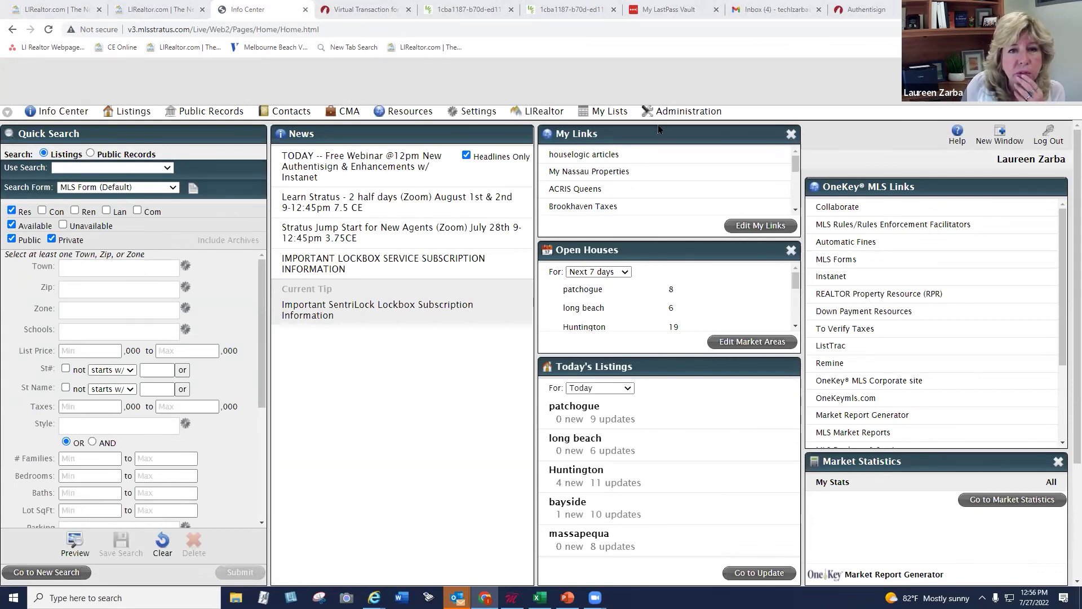
left_click(363, 9)
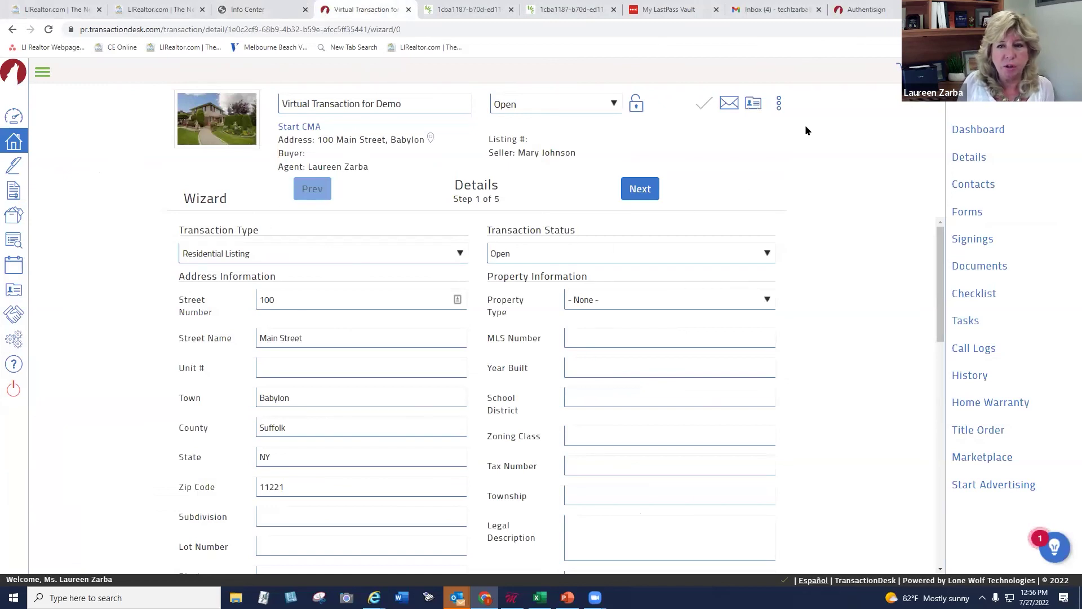
Assign the shared group to Virtual Transaction for Demo with 'Notify assigned users' ticked, and save
left_click(779, 106)
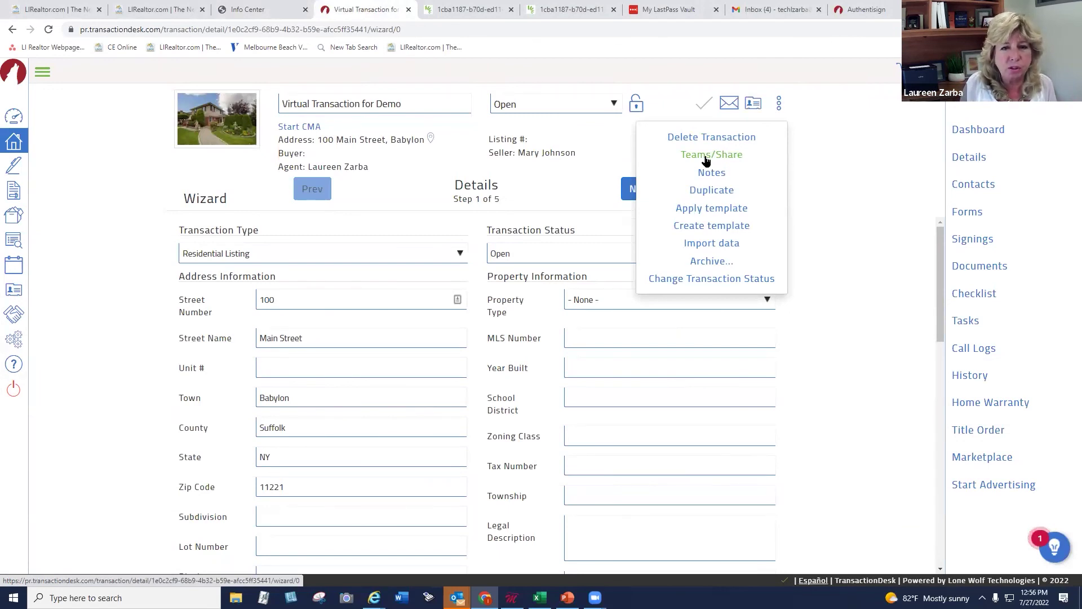
left_click(705, 158)
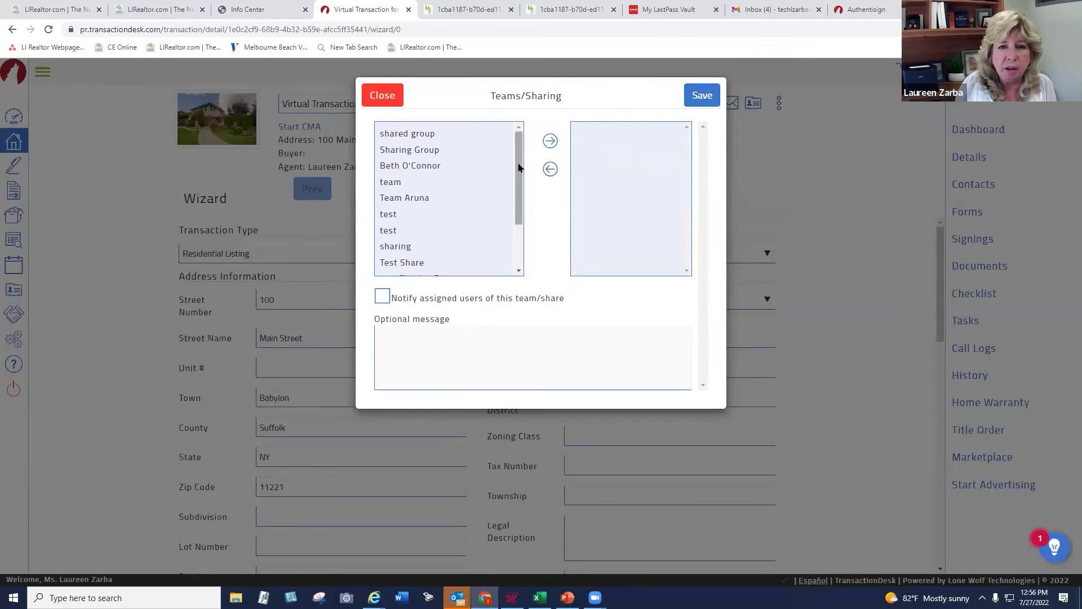
left_click_drag(519, 188, 519, 222)
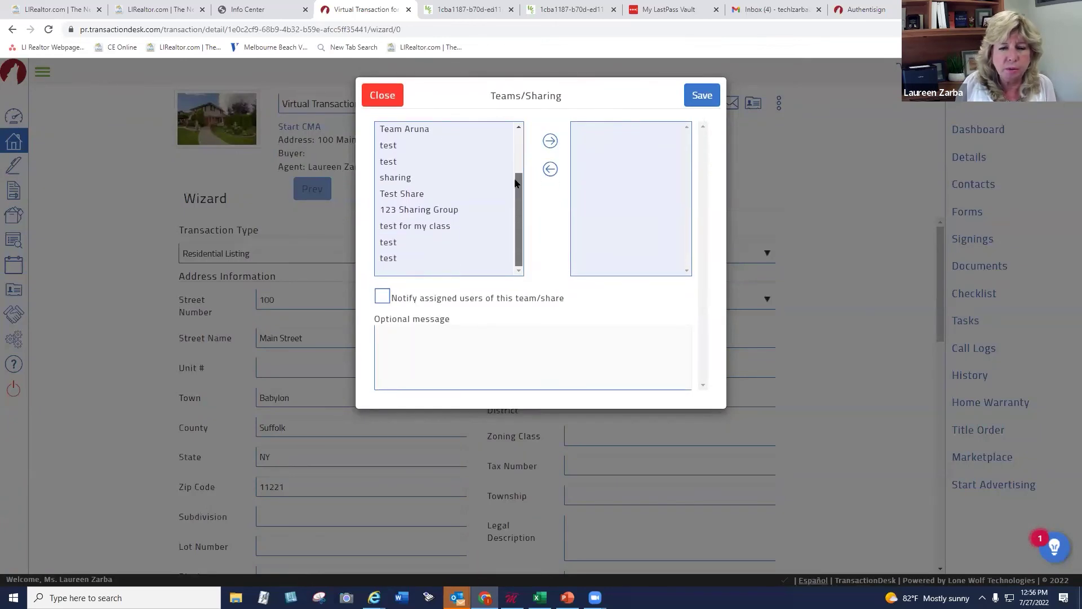
left_click_drag(515, 182, 521, 142)
left_click(383, 295)
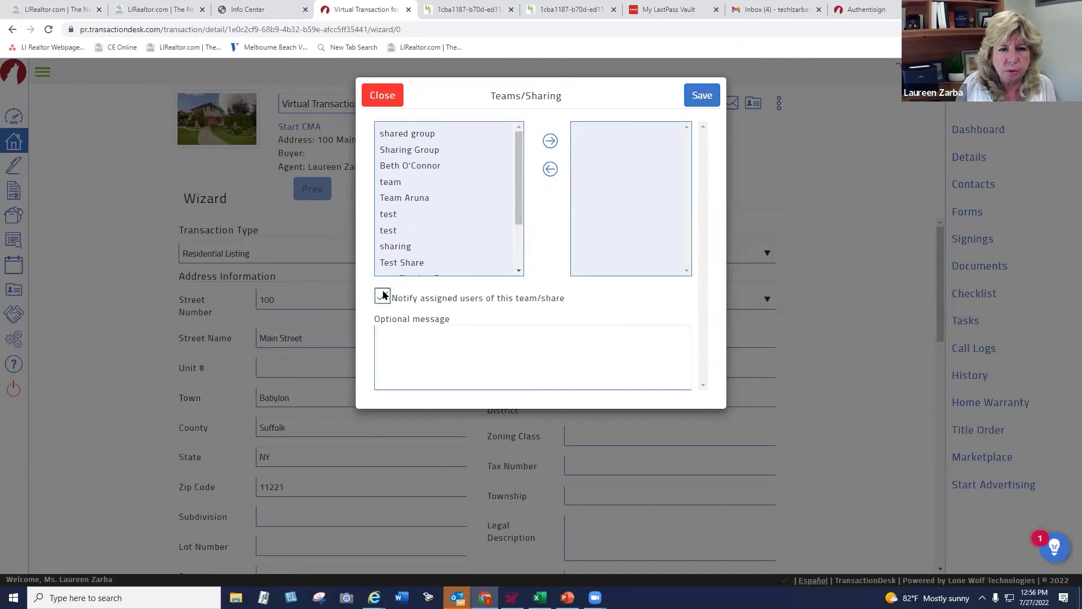
left_click(410, 135)
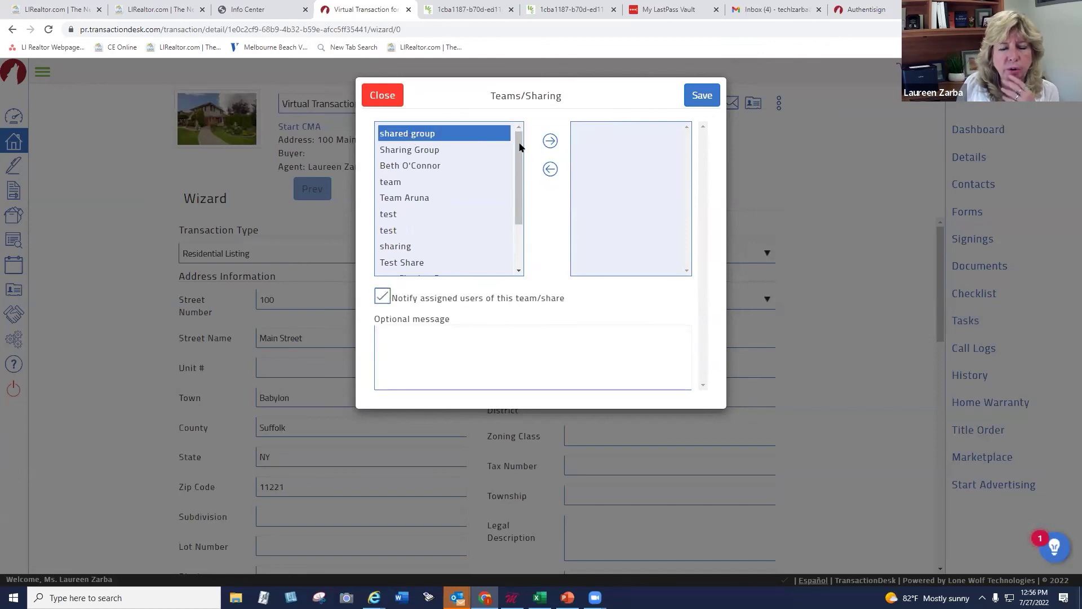
left_click(551, 142)
left_click(701, 94)
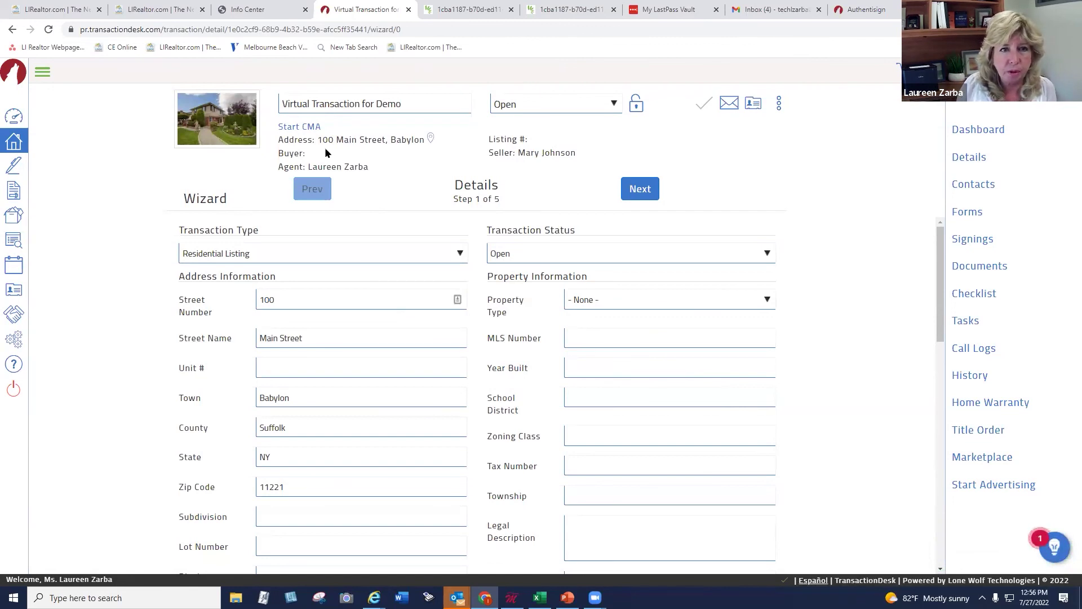
left_click(260, 10)
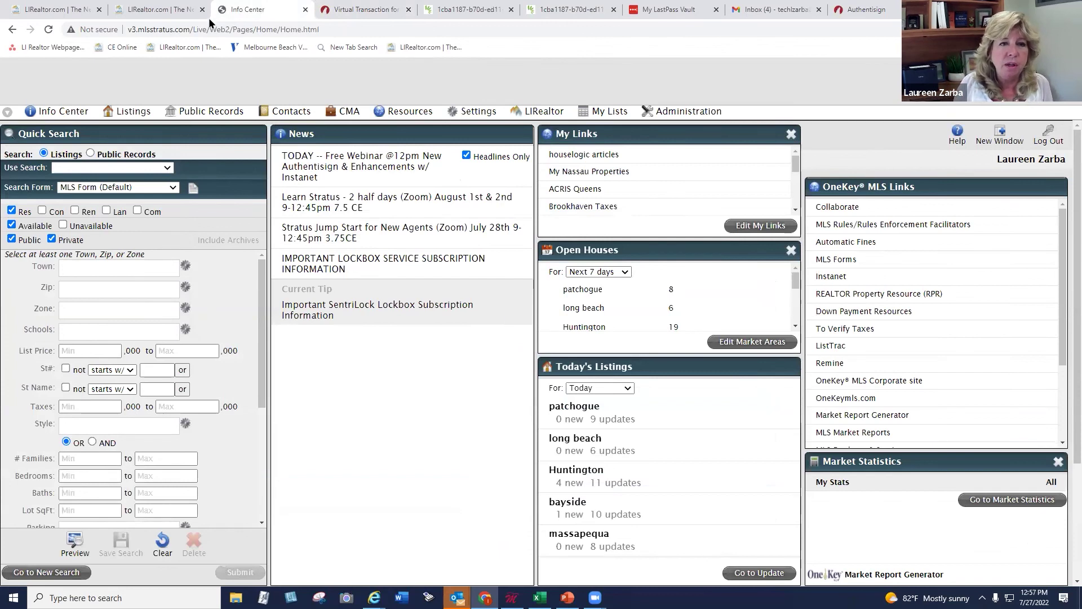
left_click(130, 111)
left_click(137, 144)
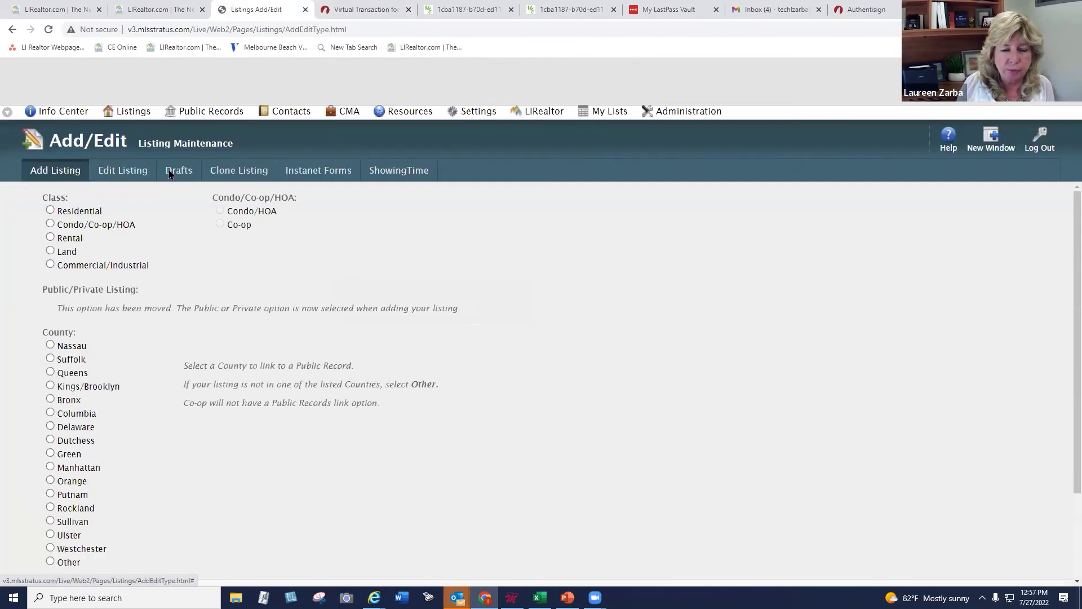
left_click(171, 175)
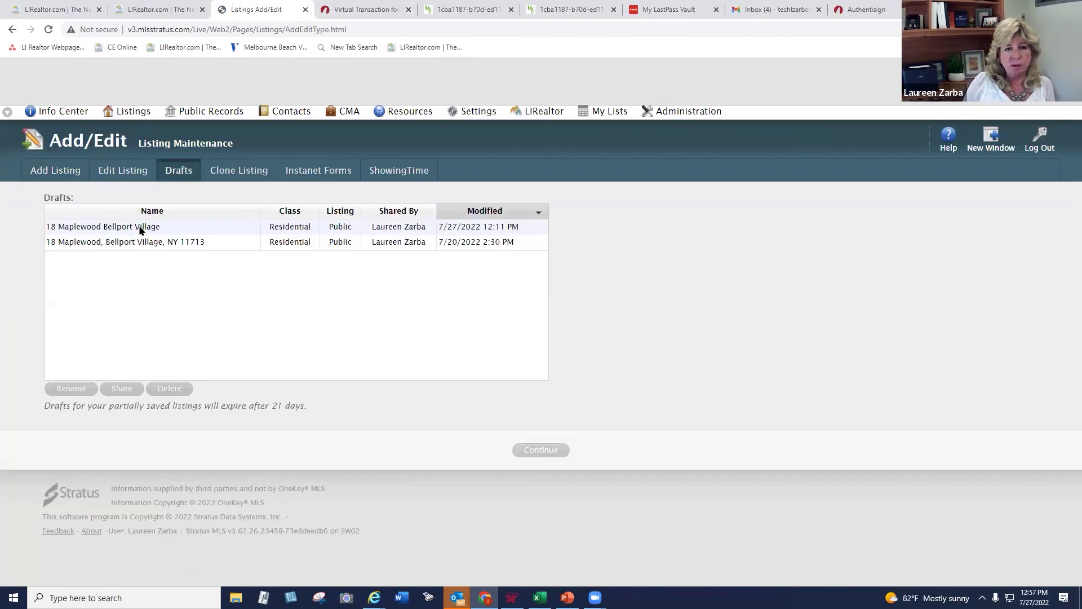
left_click(79, 229)
left_click(544, 453)
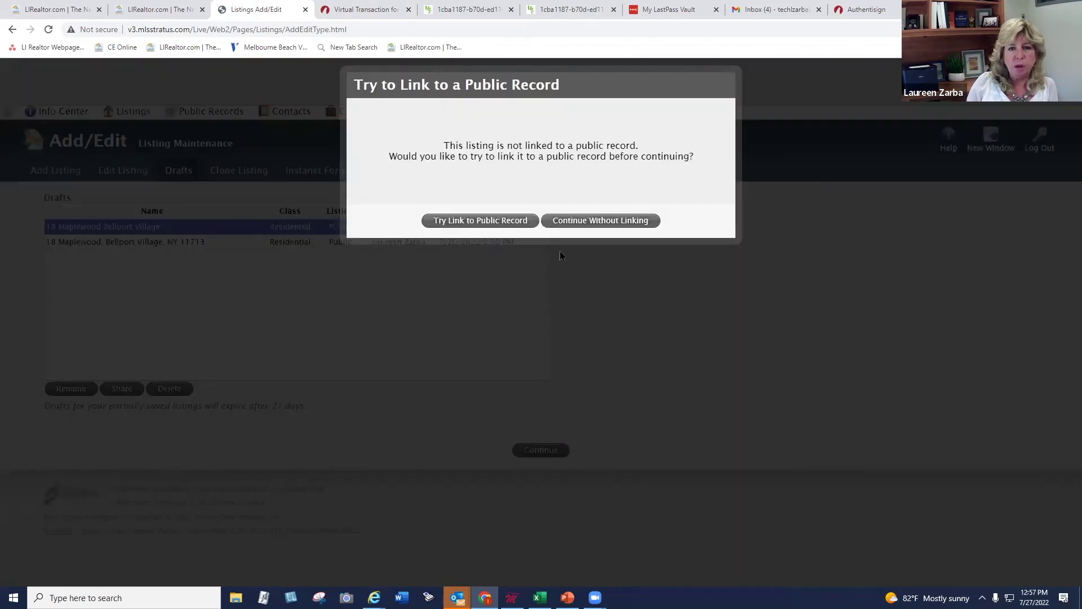
Try linking the draft to a public record with town 'bellport', then cancel the search
left_click(480, 221)
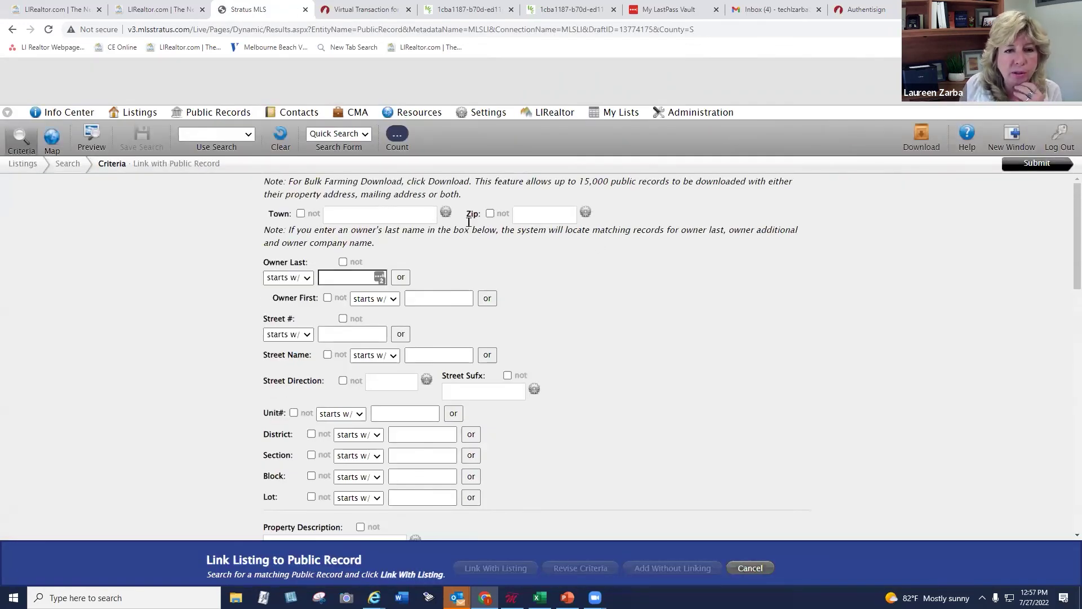
left_click(392, 213)
type("be")
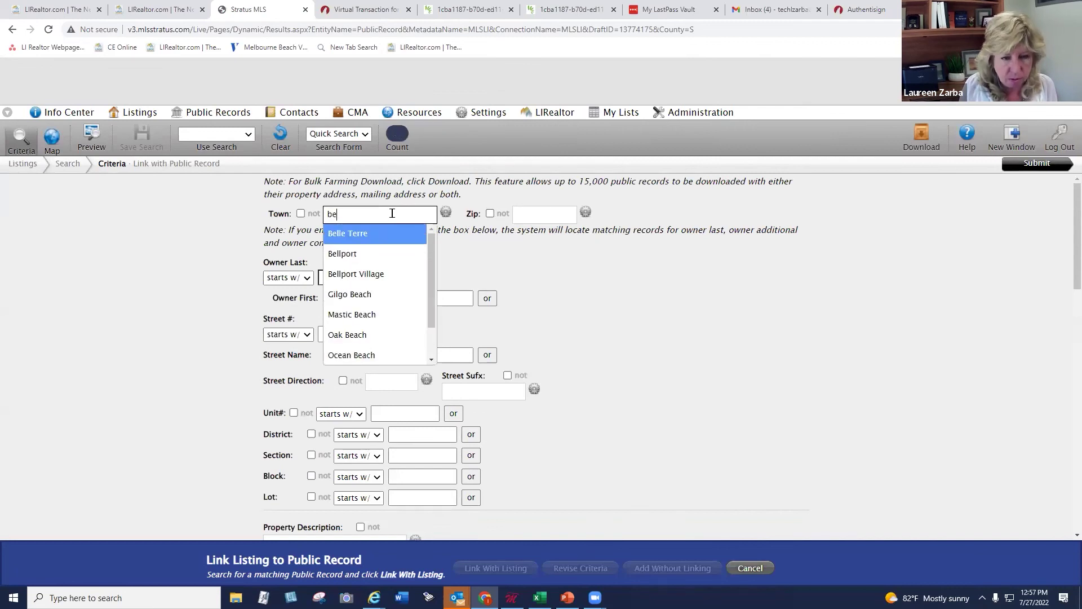
type("llport")
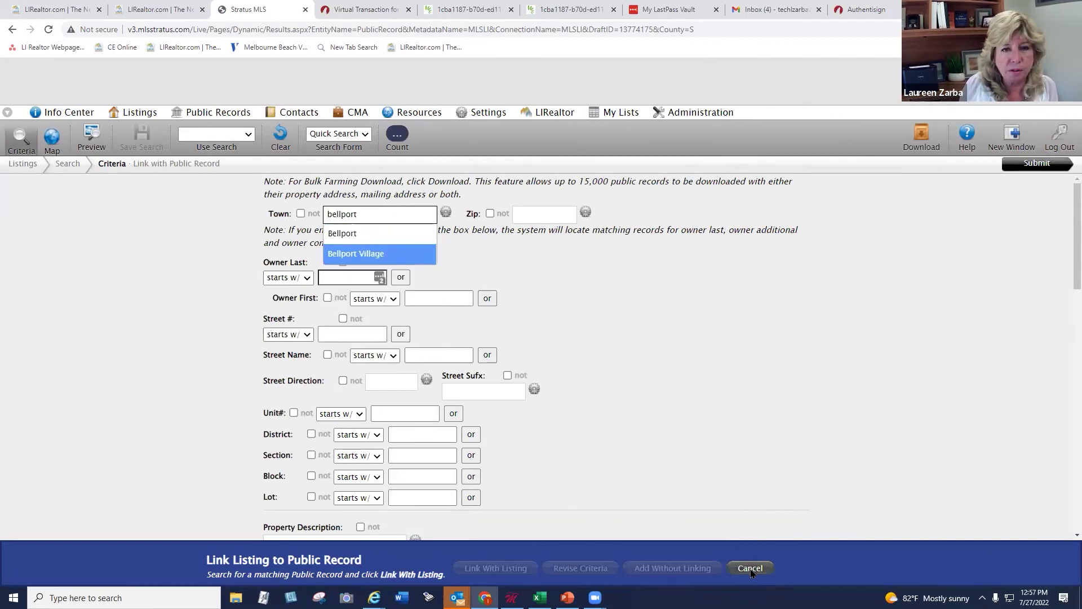
left_click(749, 567)
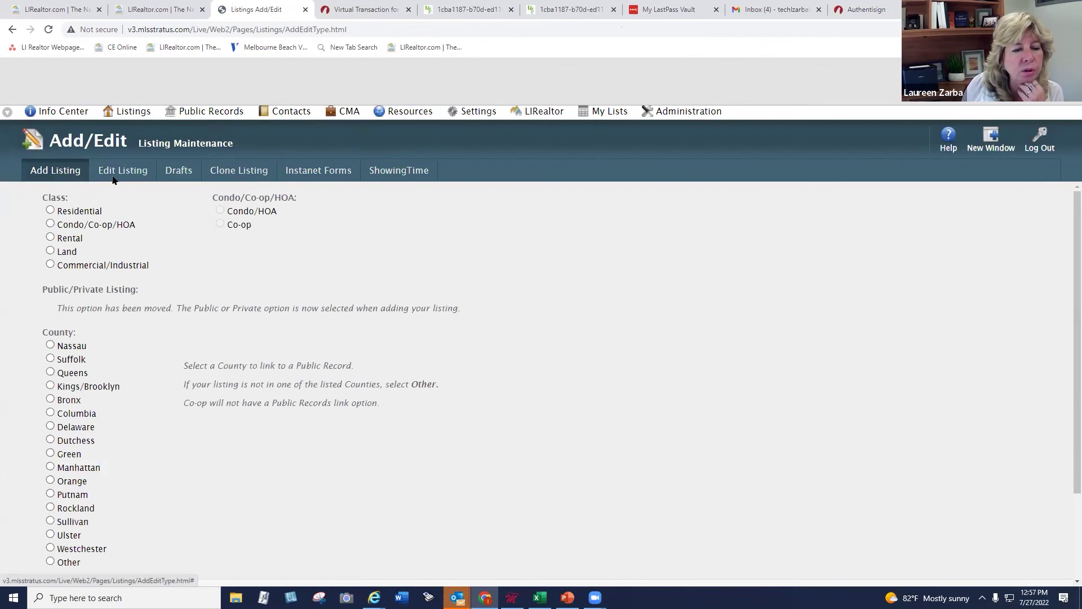
Start a new listing with class Residential and county Suffolk, dismissing the public record notice
left_click(88, 213)
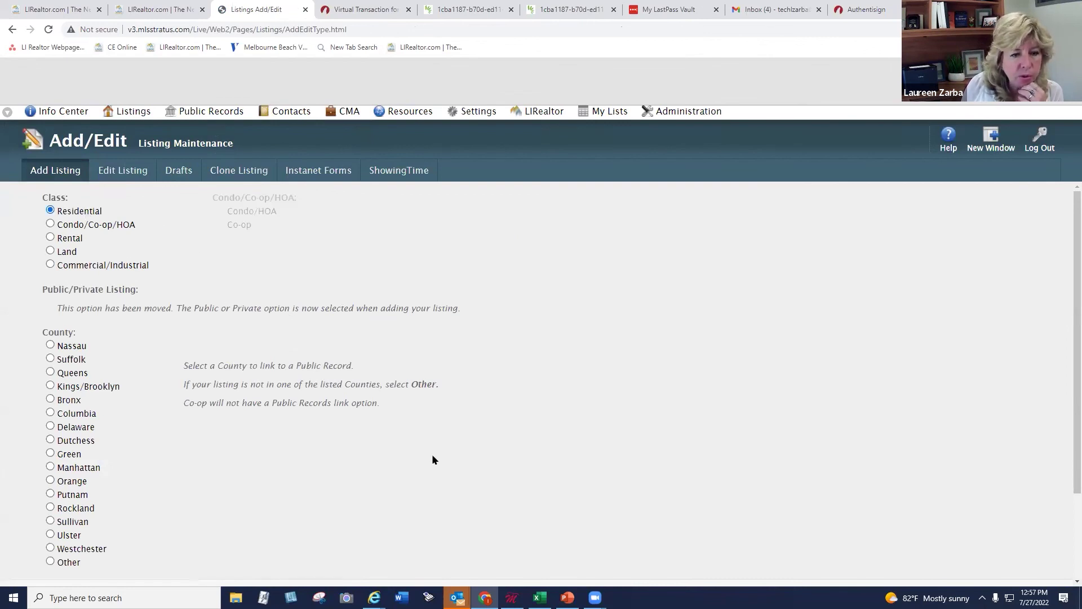
scroll(484, 445, "down", 2)
left_click(72, 248)
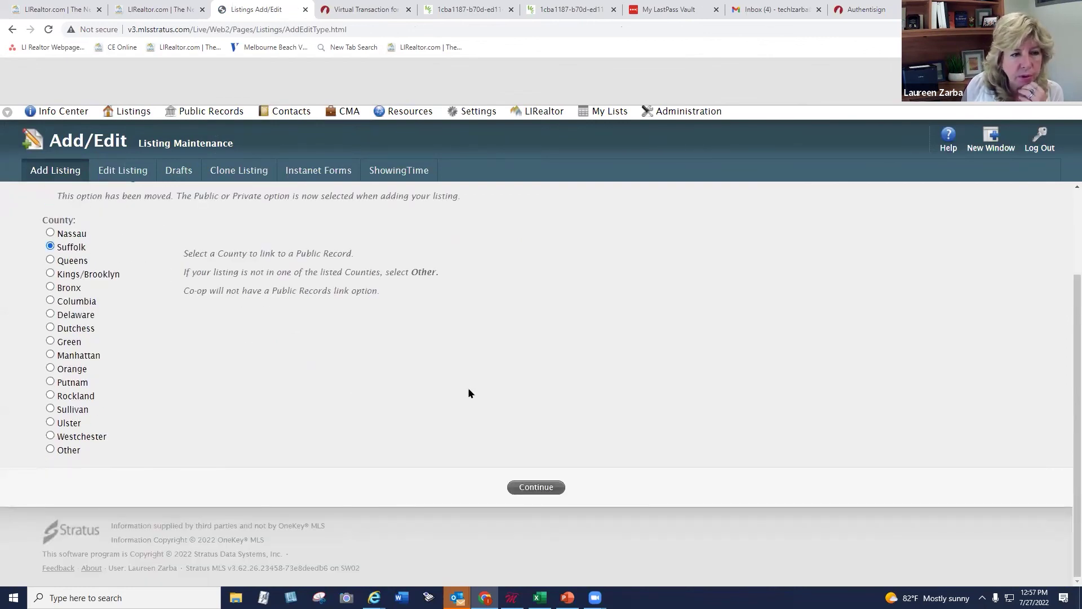
left_click(546, 488)
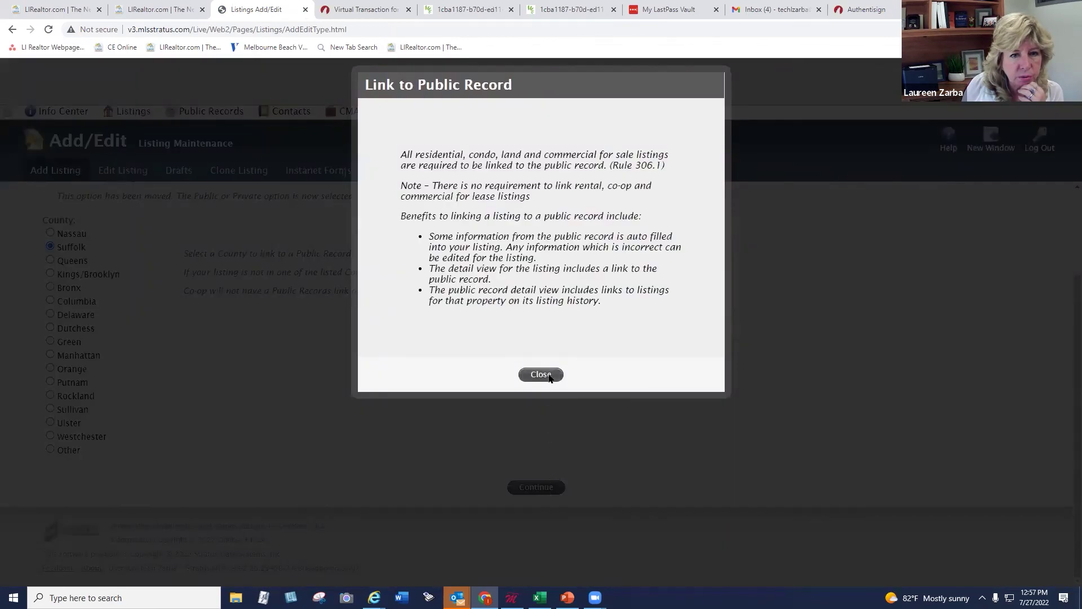
left_click(549, 375)
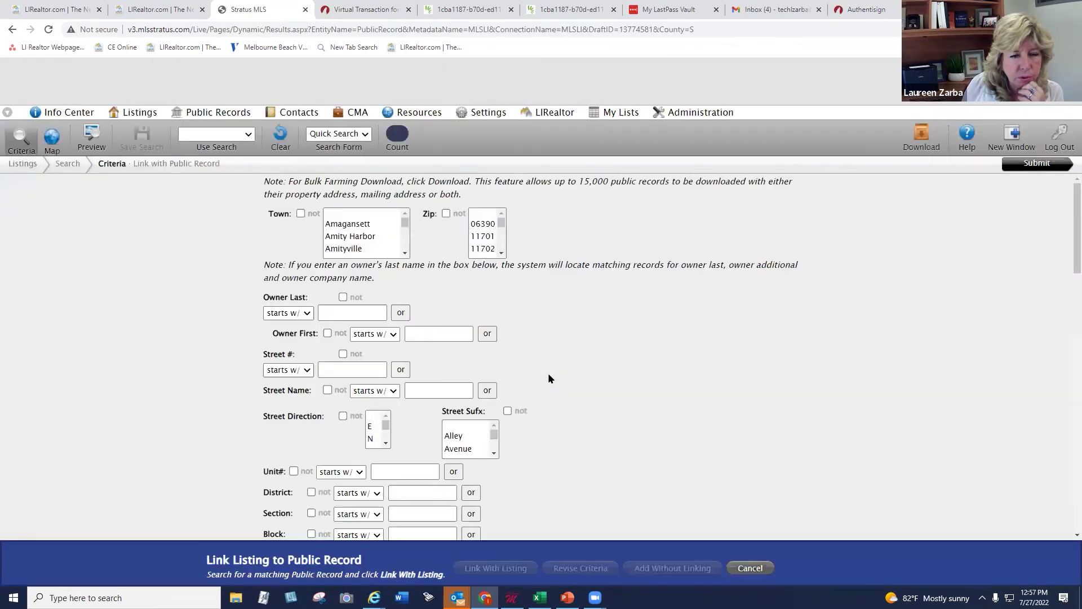
left_click(413, 213)
type("bellpor")
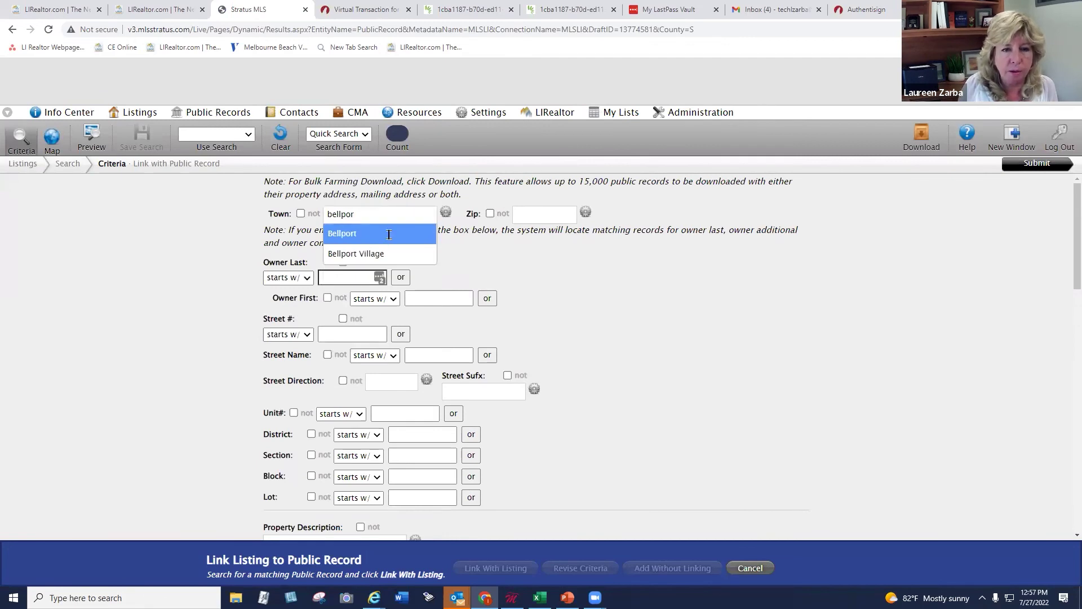
key("Return")
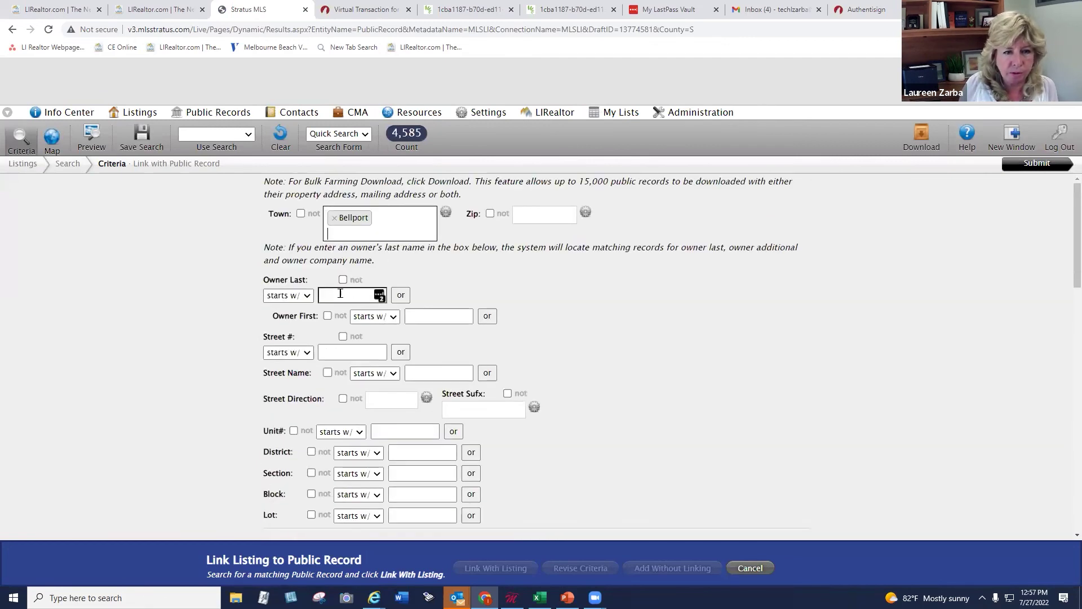
left_click(354, 350)
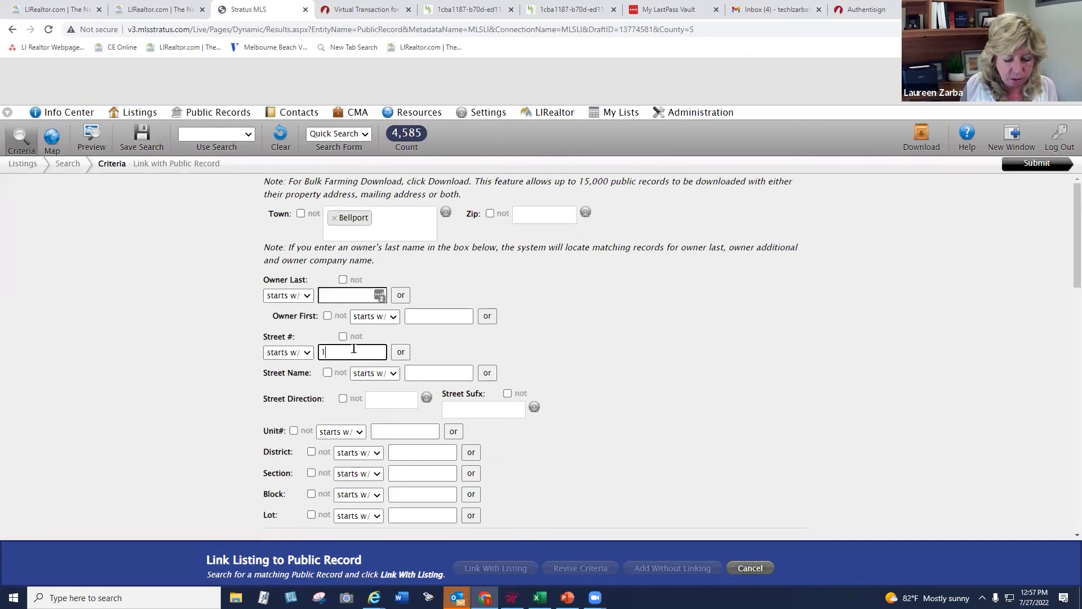
left_click(426, 373)
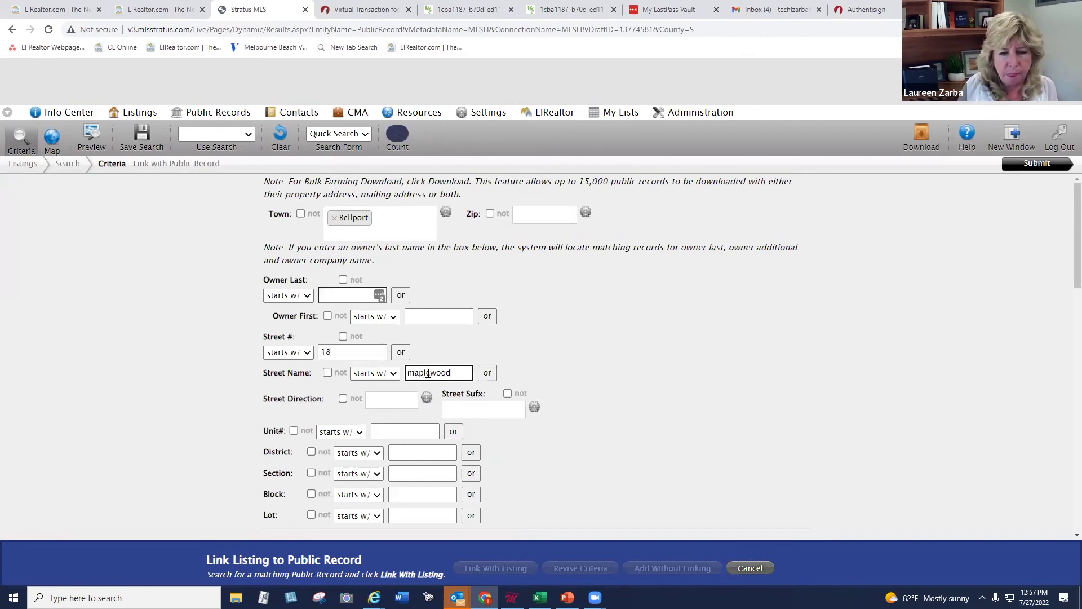
left_click(588, 471)
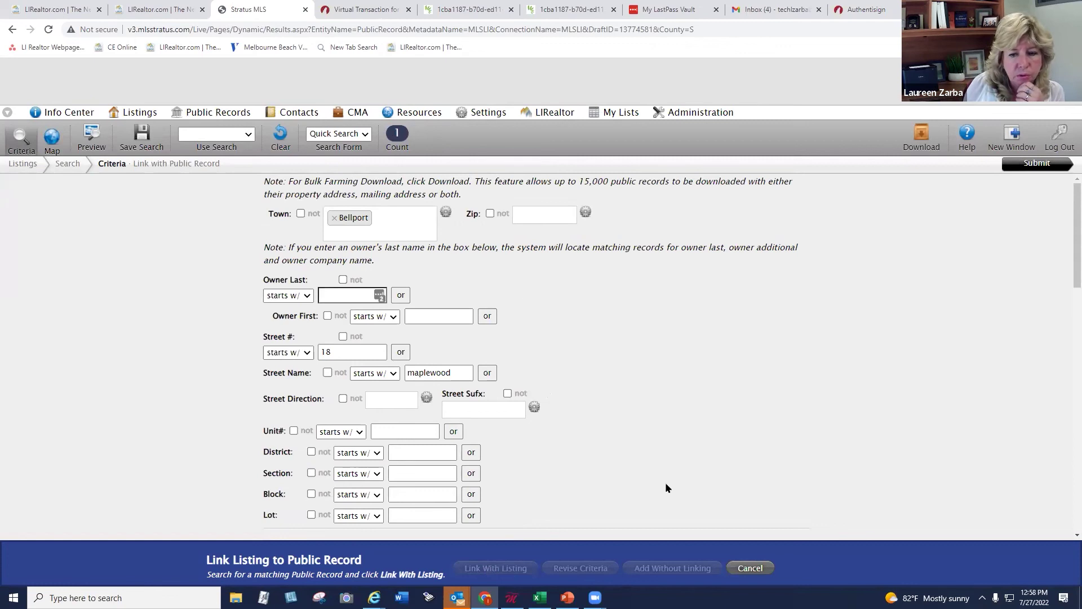
left_click(1029, 168)
left_click(115, 226)
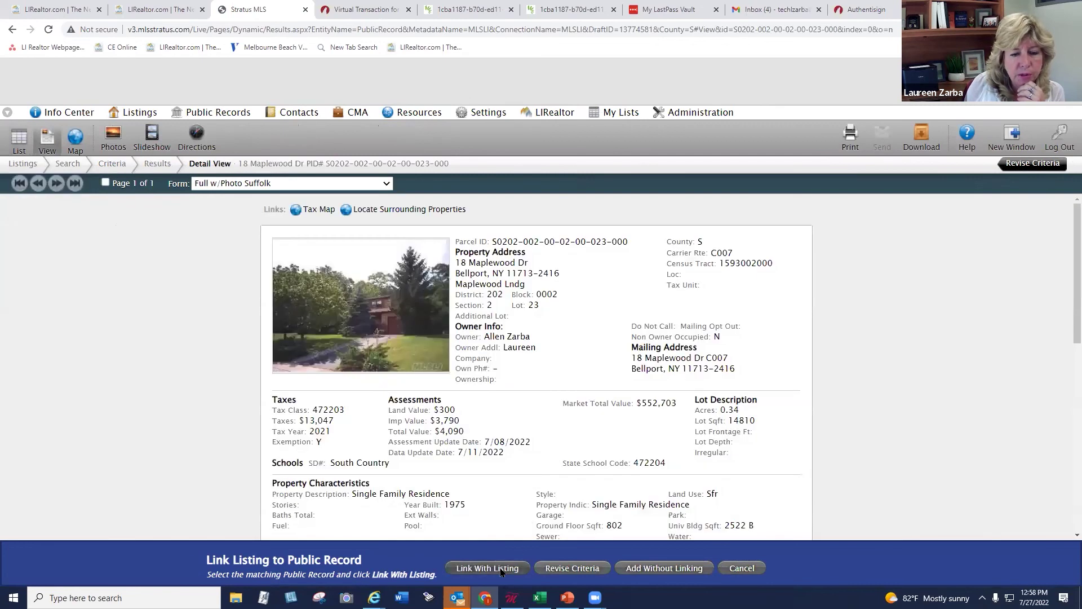
left_click(501, 572)
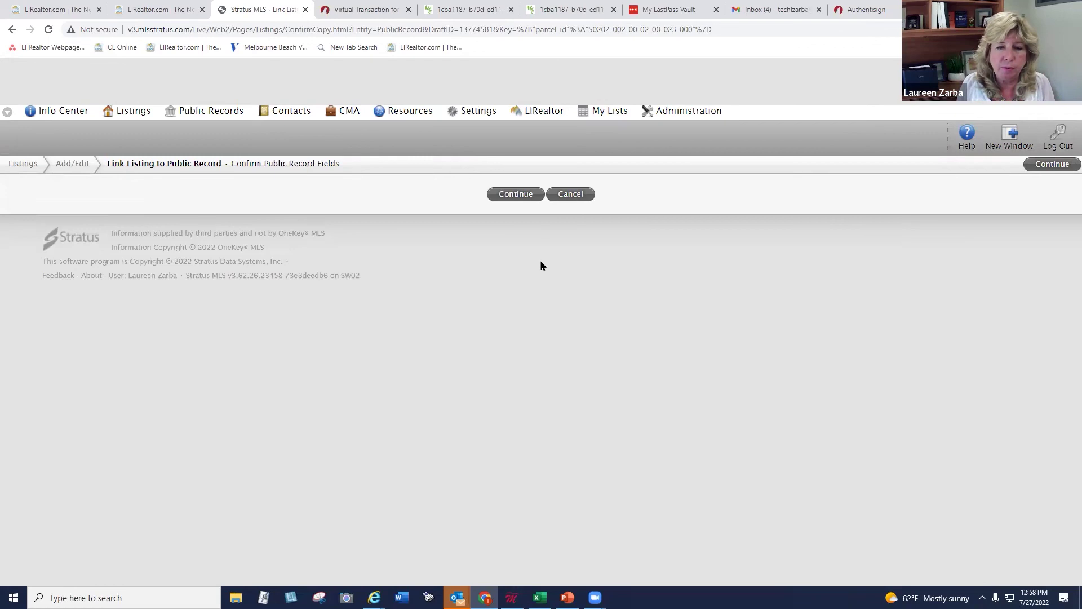
left_click(575, 194)
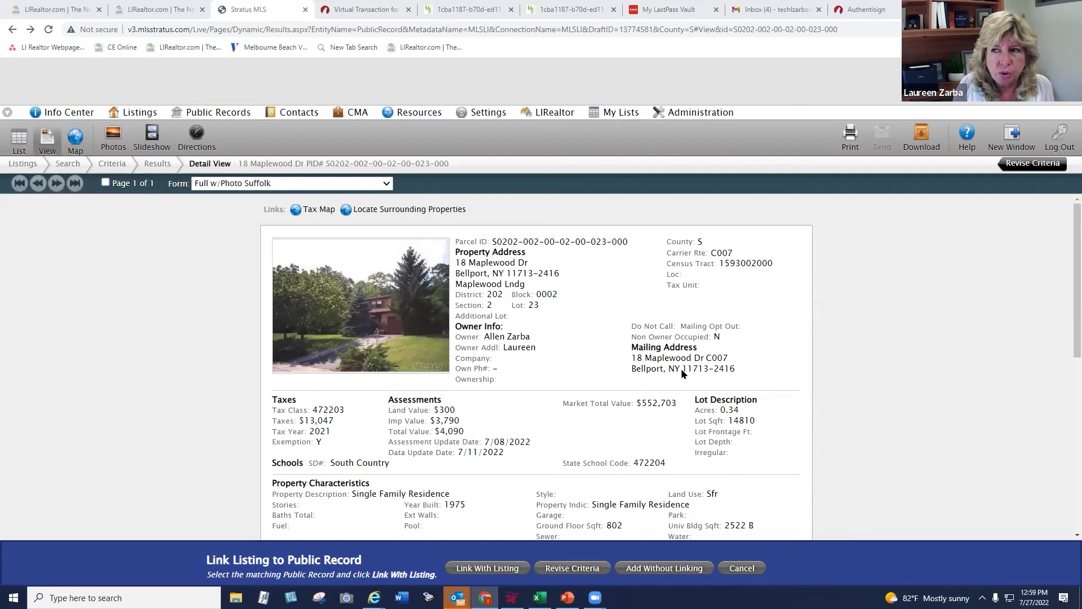
Check Virtual Transaction for Demo's Teams/Share settings still list the shared group, then close them
left_click(355, 10)
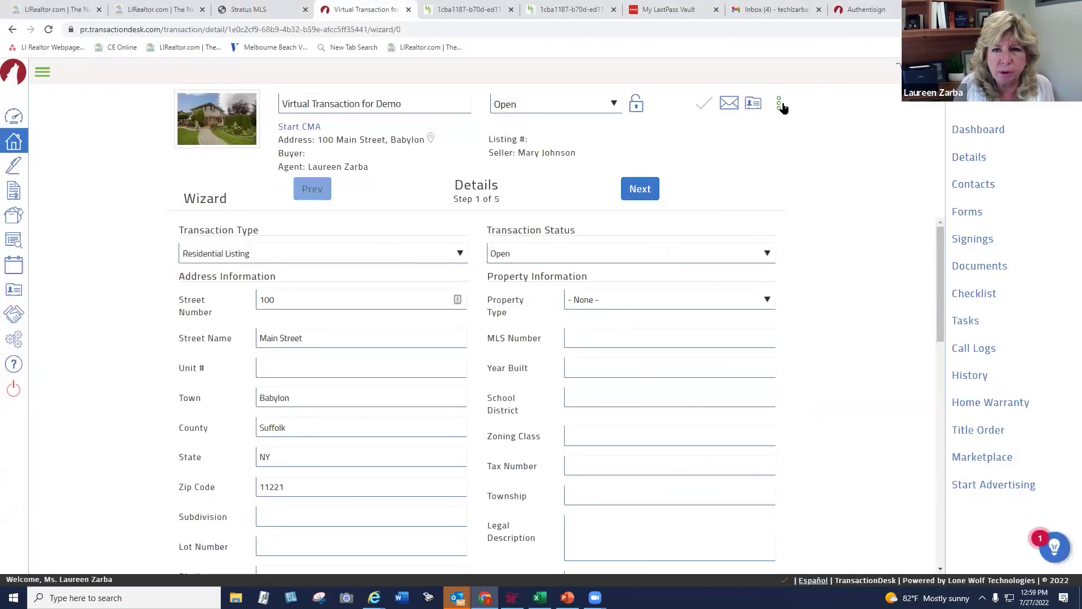
left_click(778, 103)
left_click(730, 154)
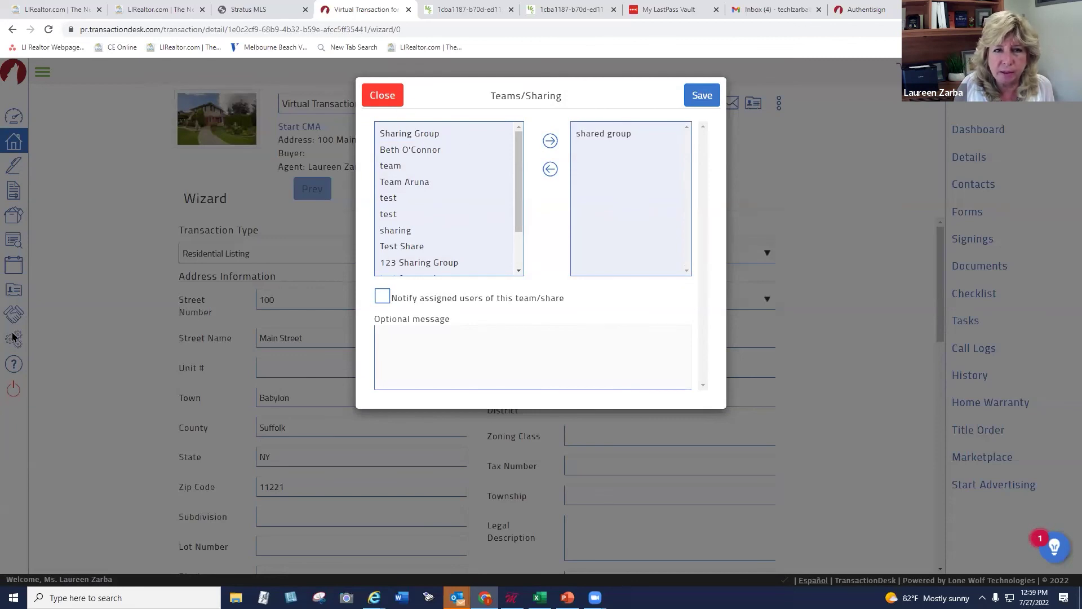
left_click(382, 95)
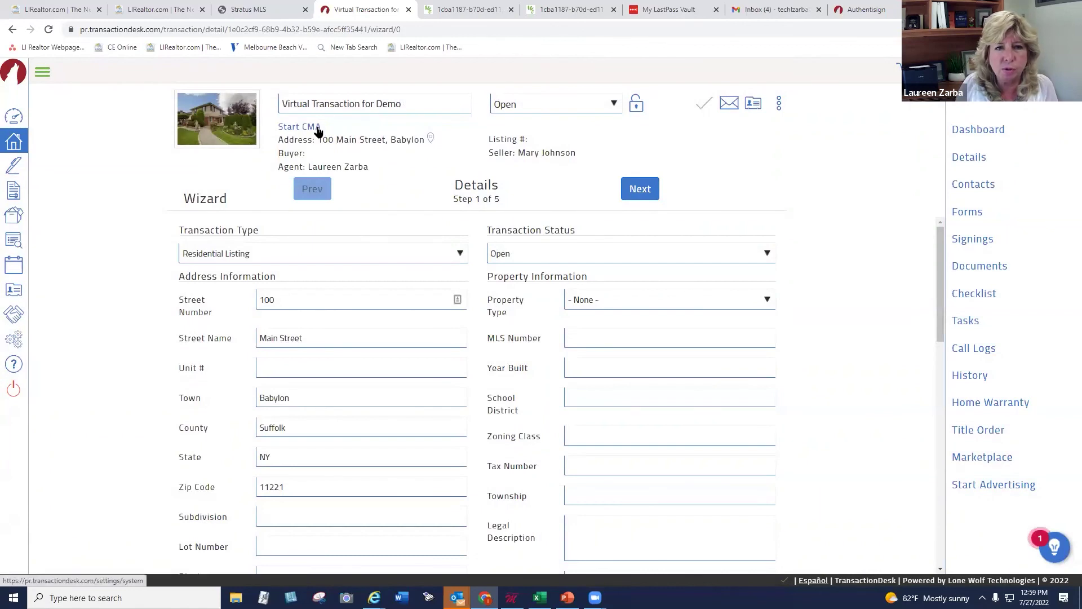